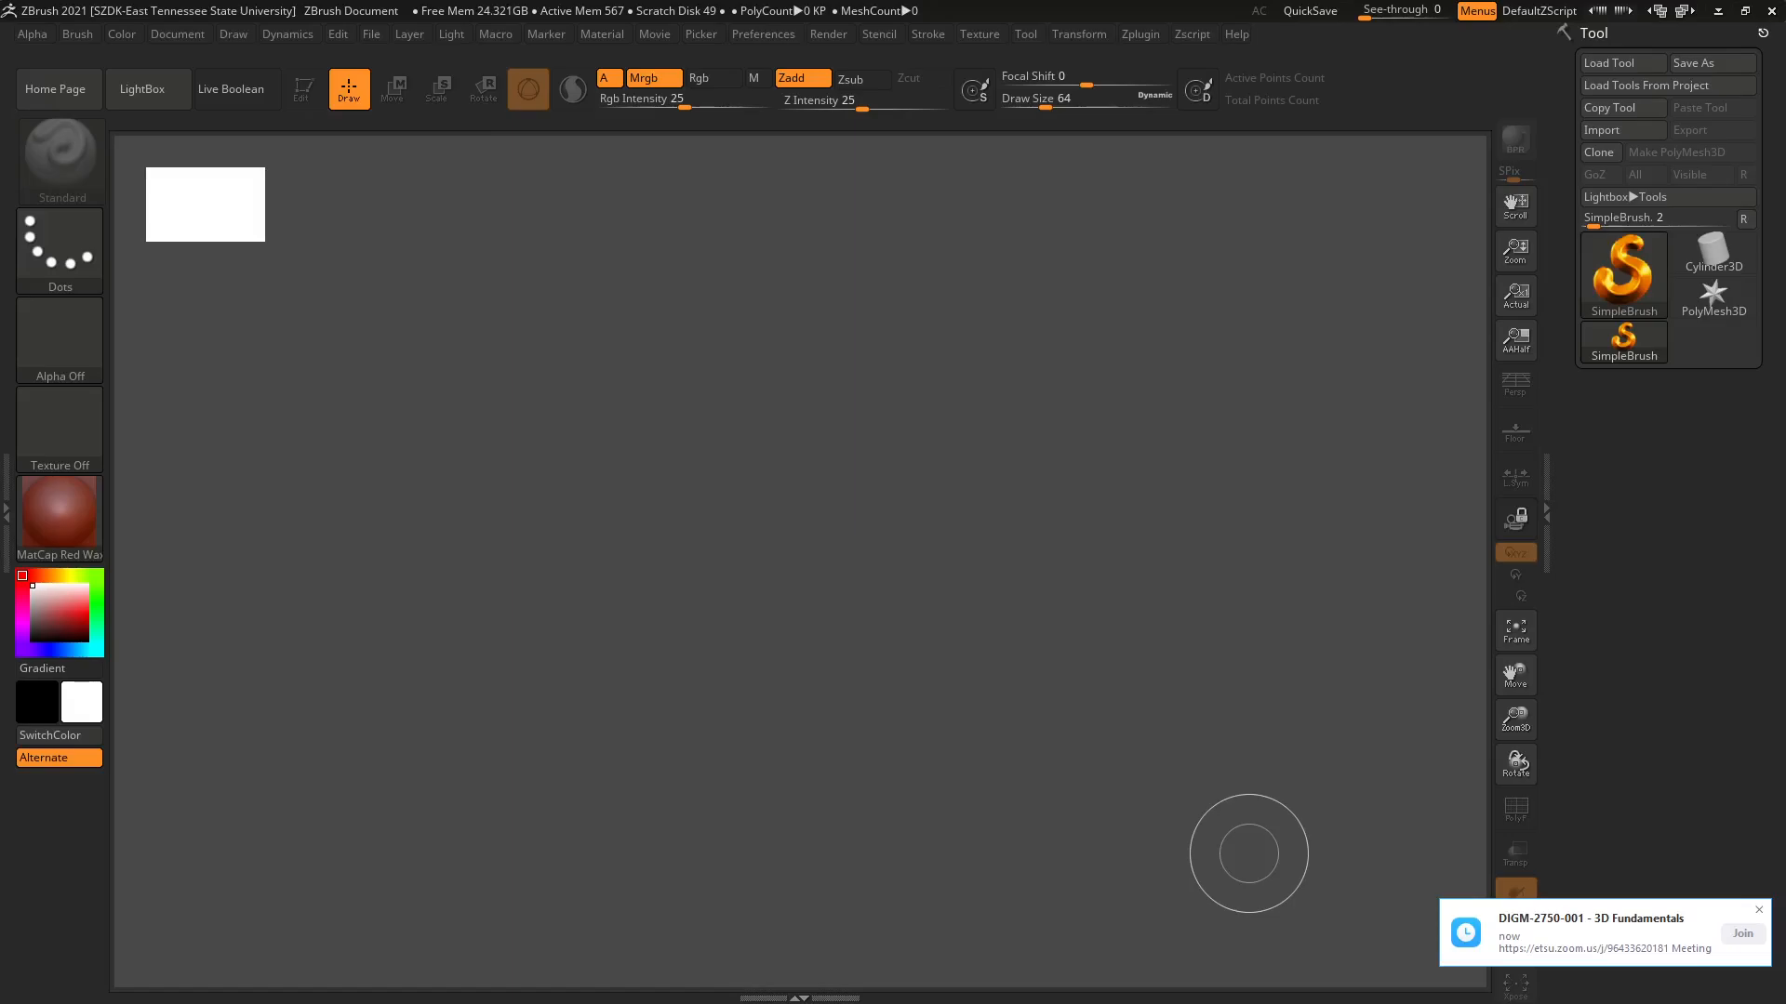
Load the RhinoBeetle_05 tool from the Zbrush_tools folder inside DIGM2750SP2021_WK06 on the Data (D:) drive.
click(1615, 66)
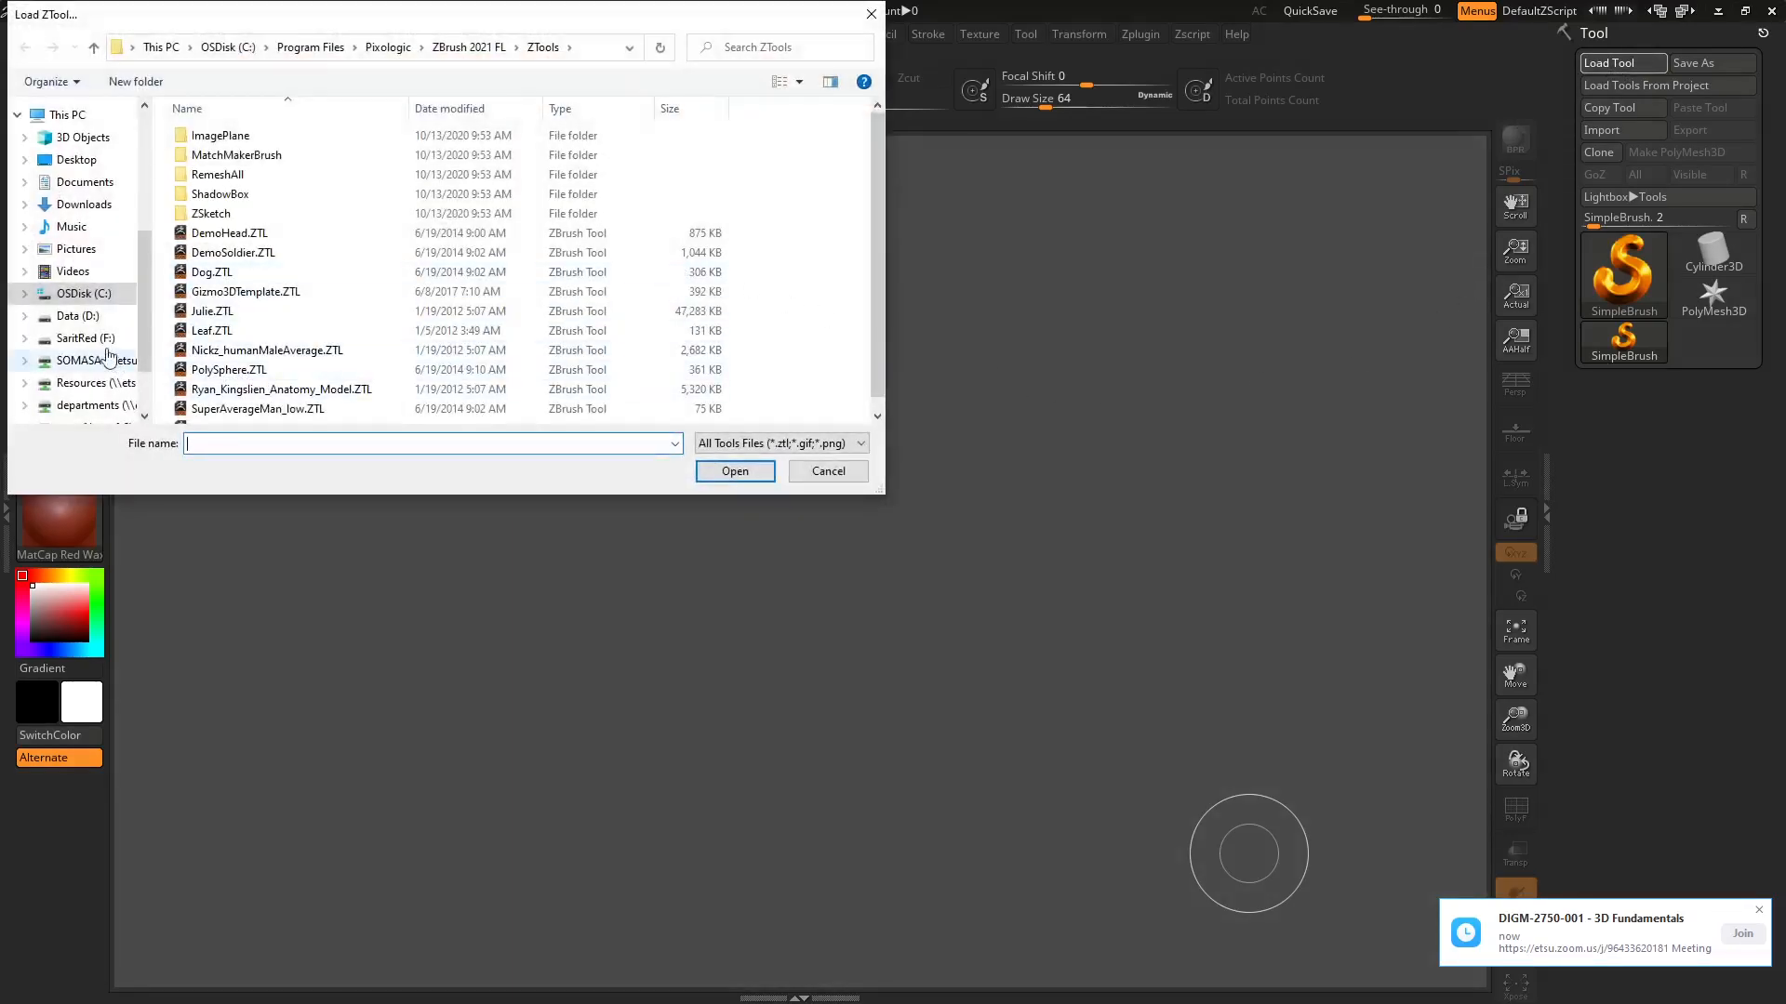
click(88, 316)
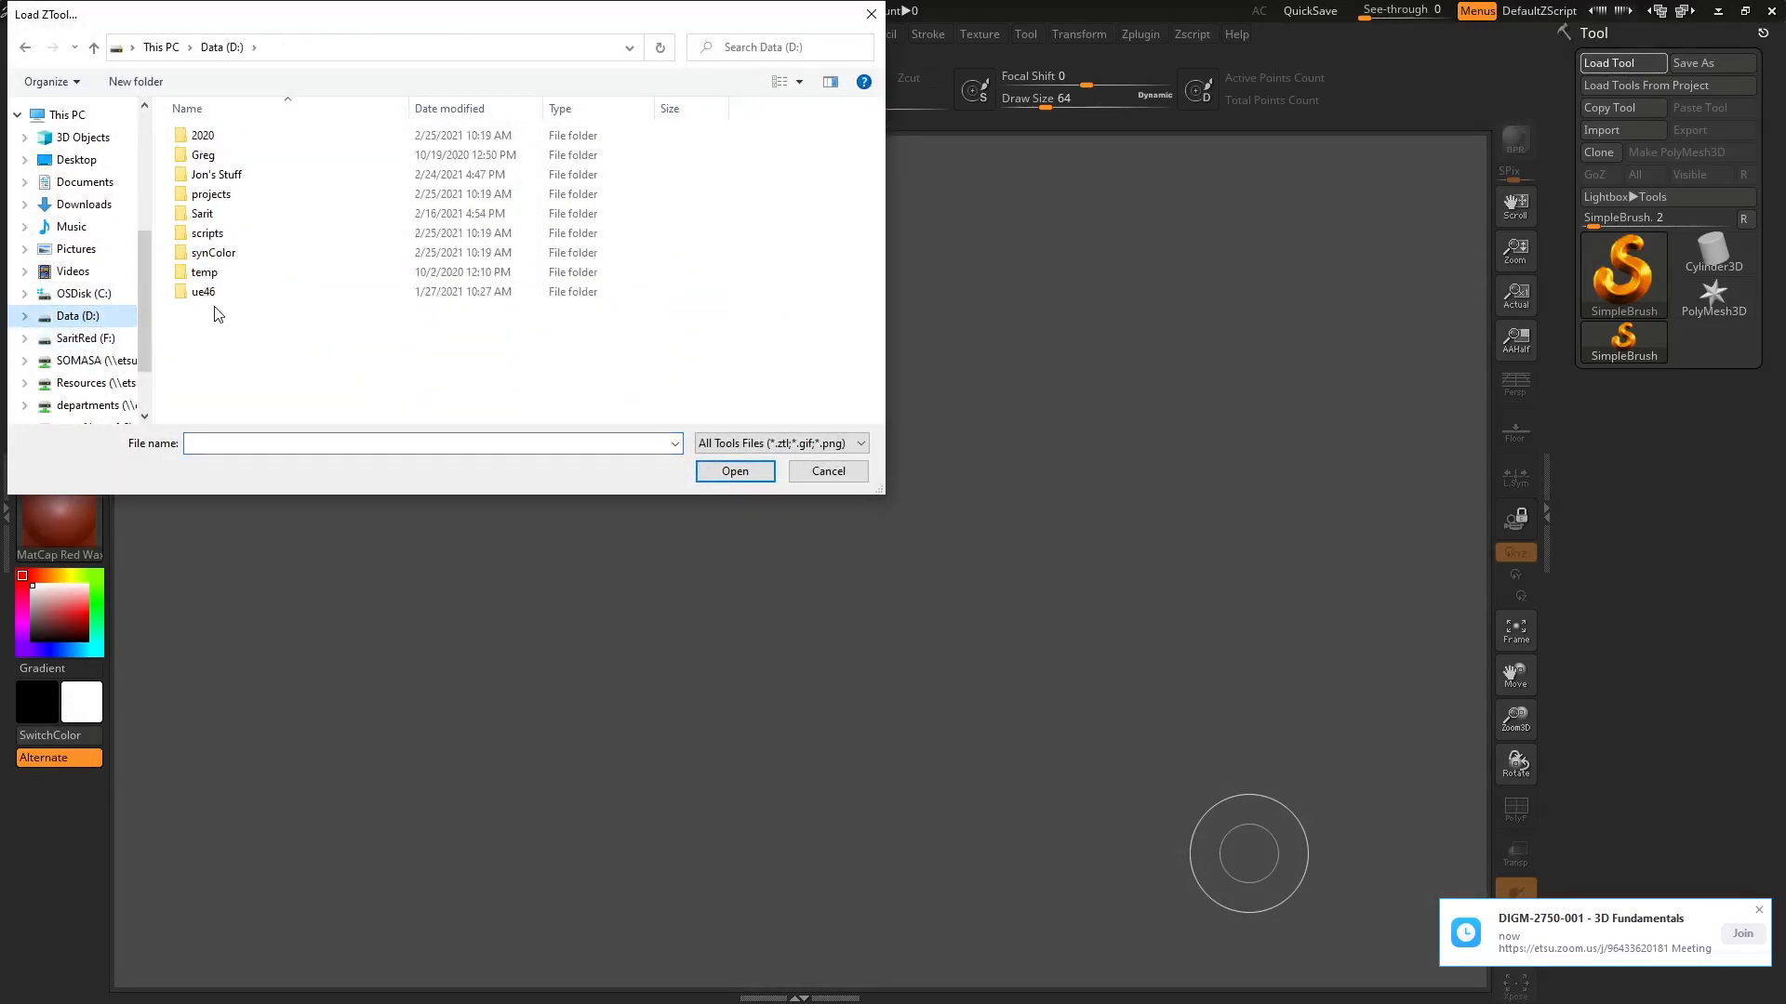
double_click(228, 219)
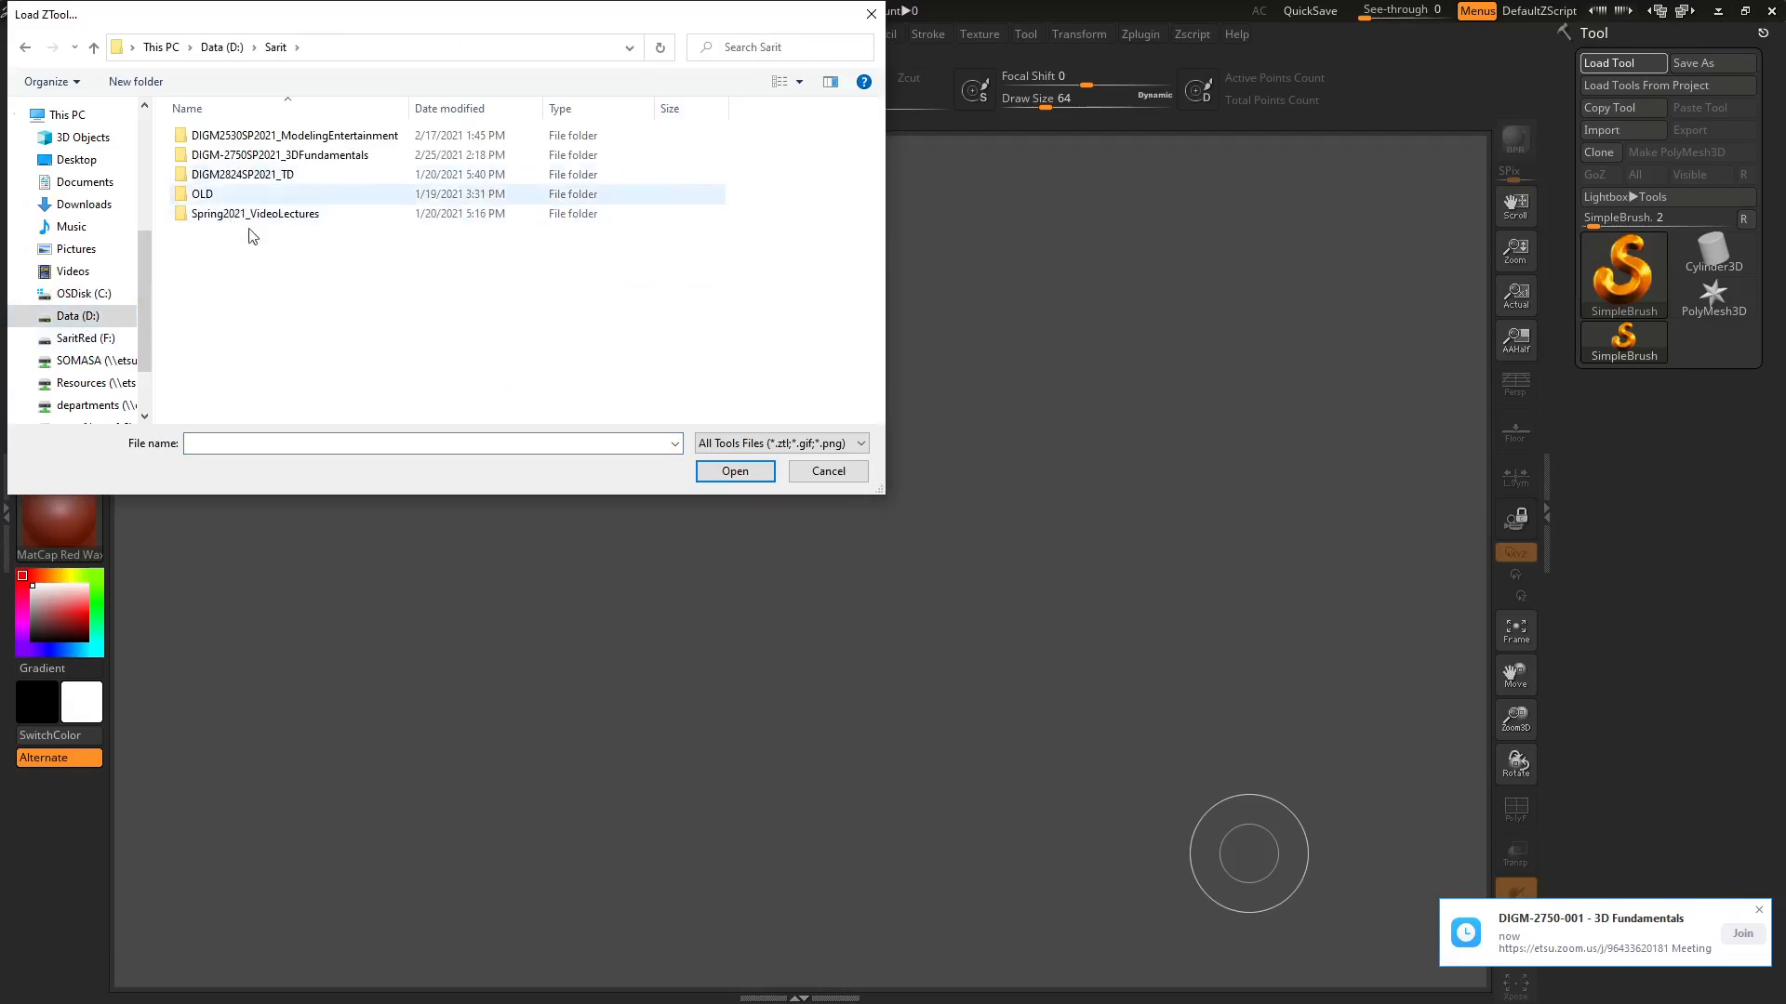
double_click(297, 155)
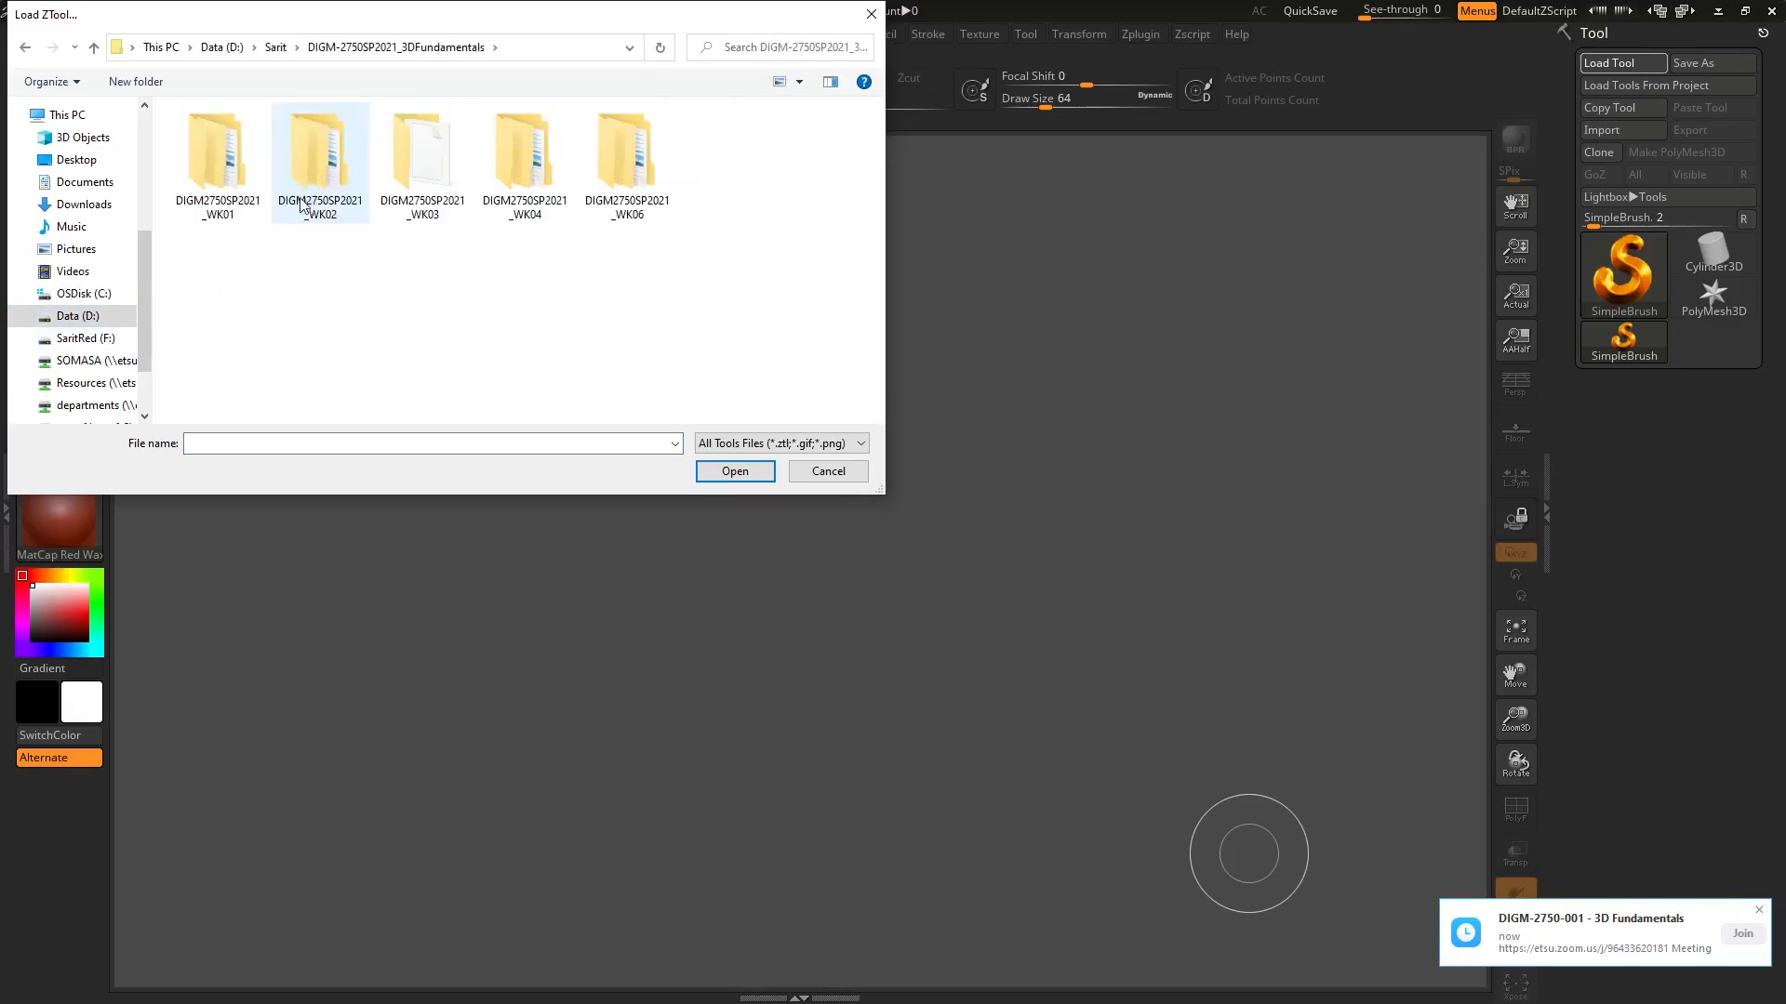
double_click(620, 160)
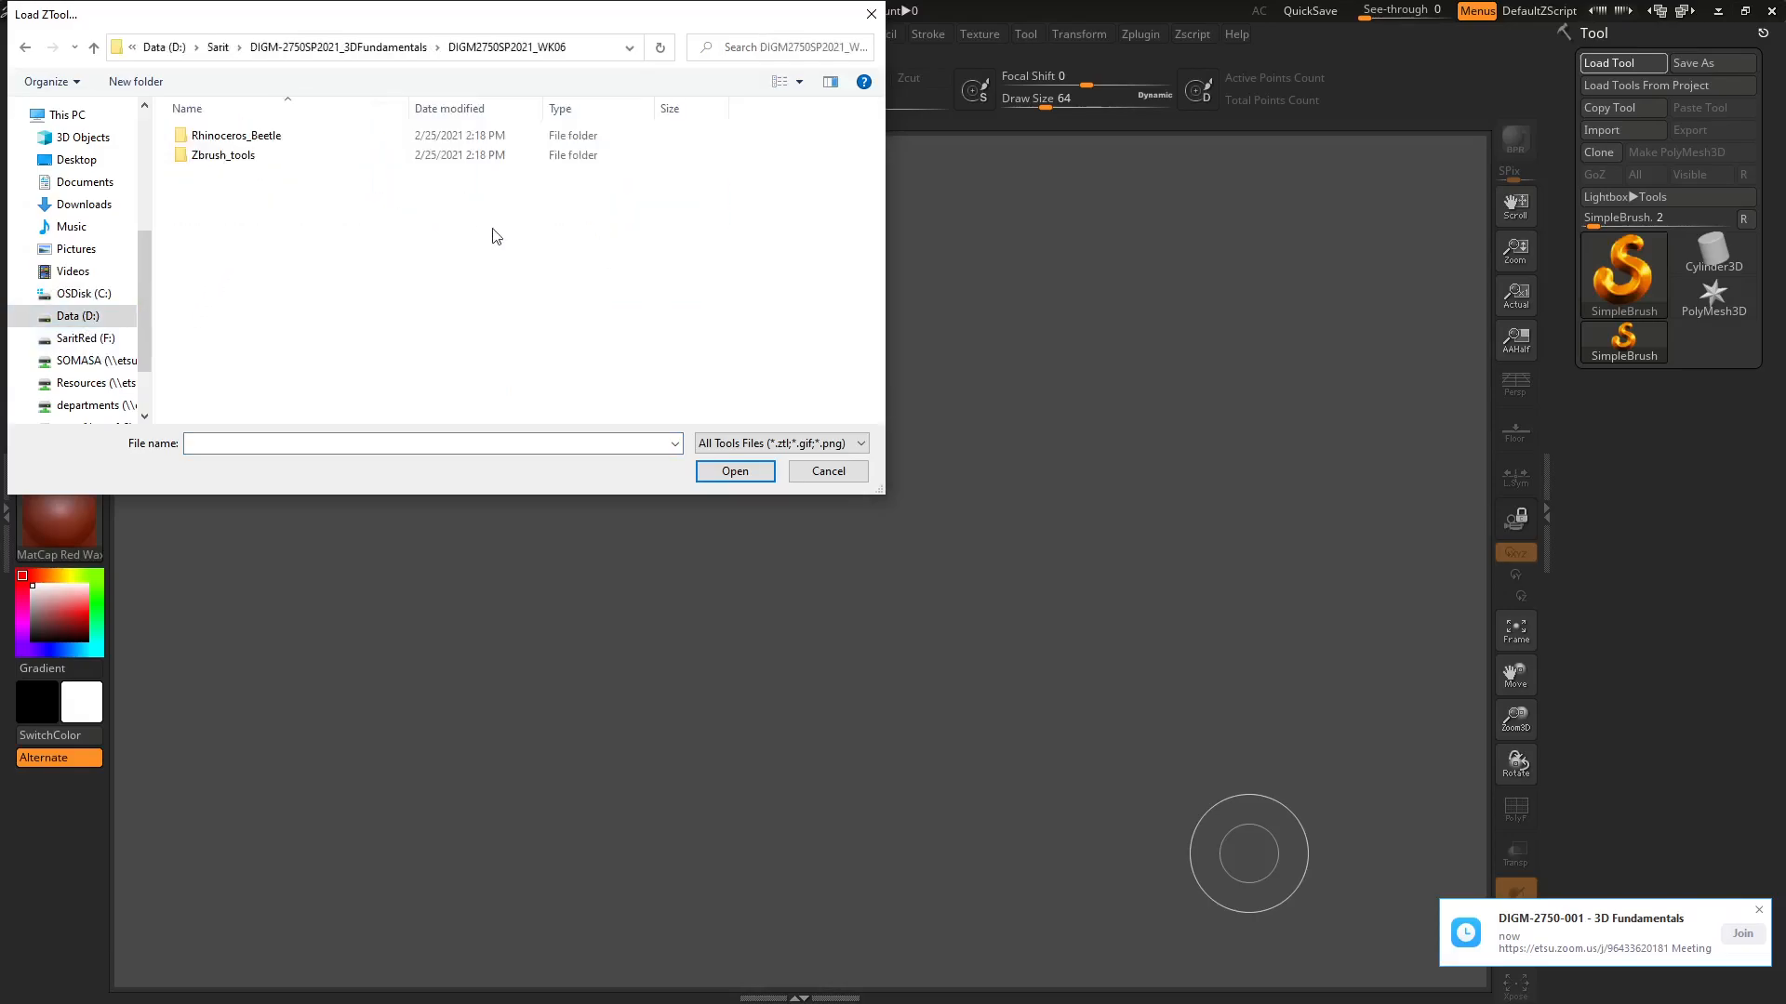
double_click(243, 157)
double_click(274, 156)
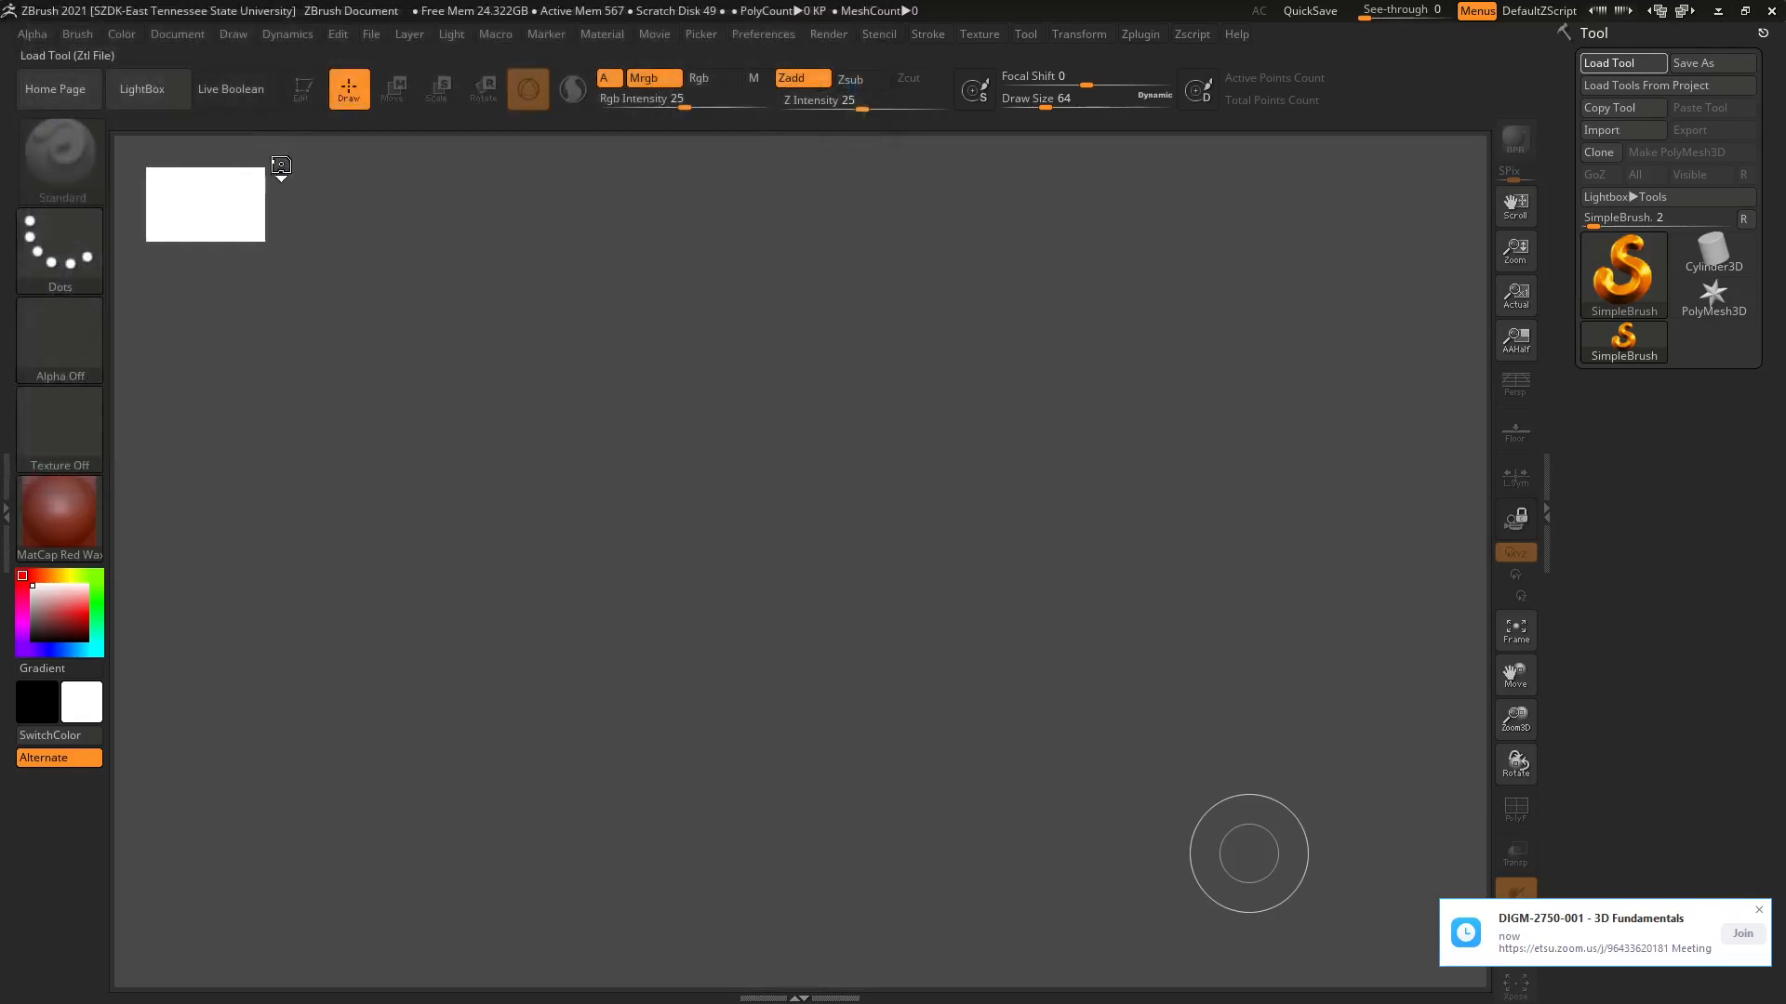
Draw the beetle on the canvas in Edit mode and switch its material to BasicMaterial.
drag(761, 446, 763, 705)
click(301, 89)
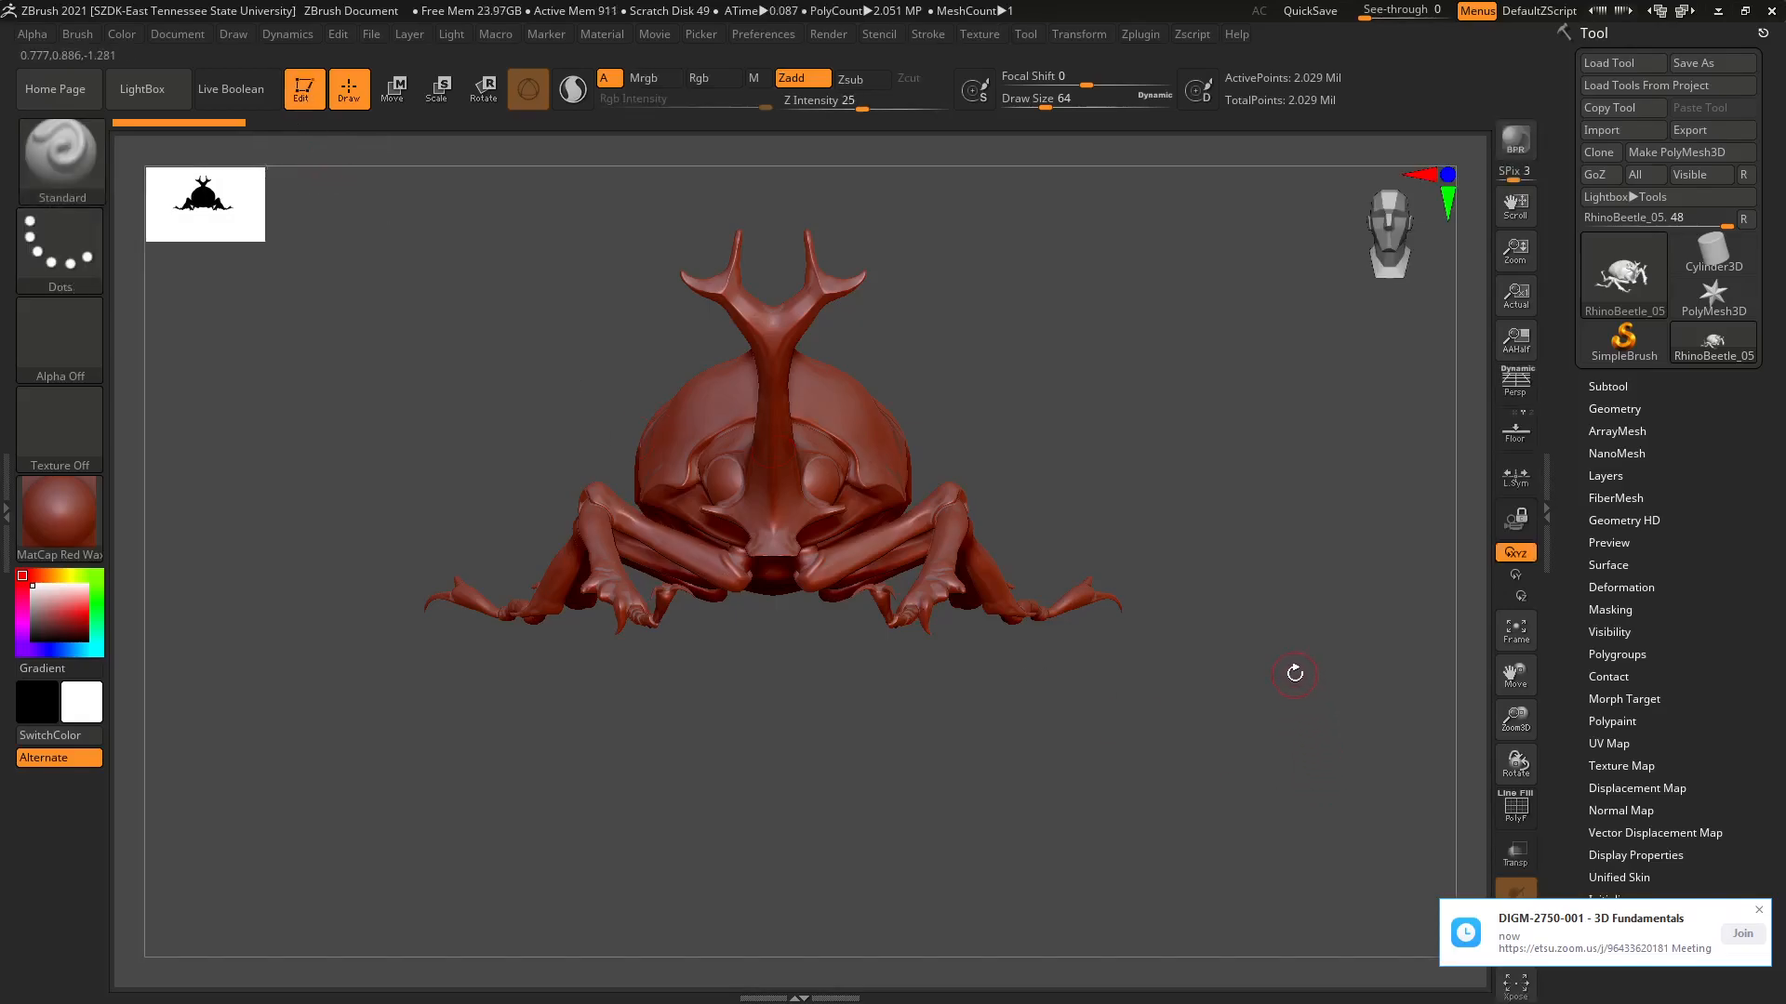
click(52, 510)
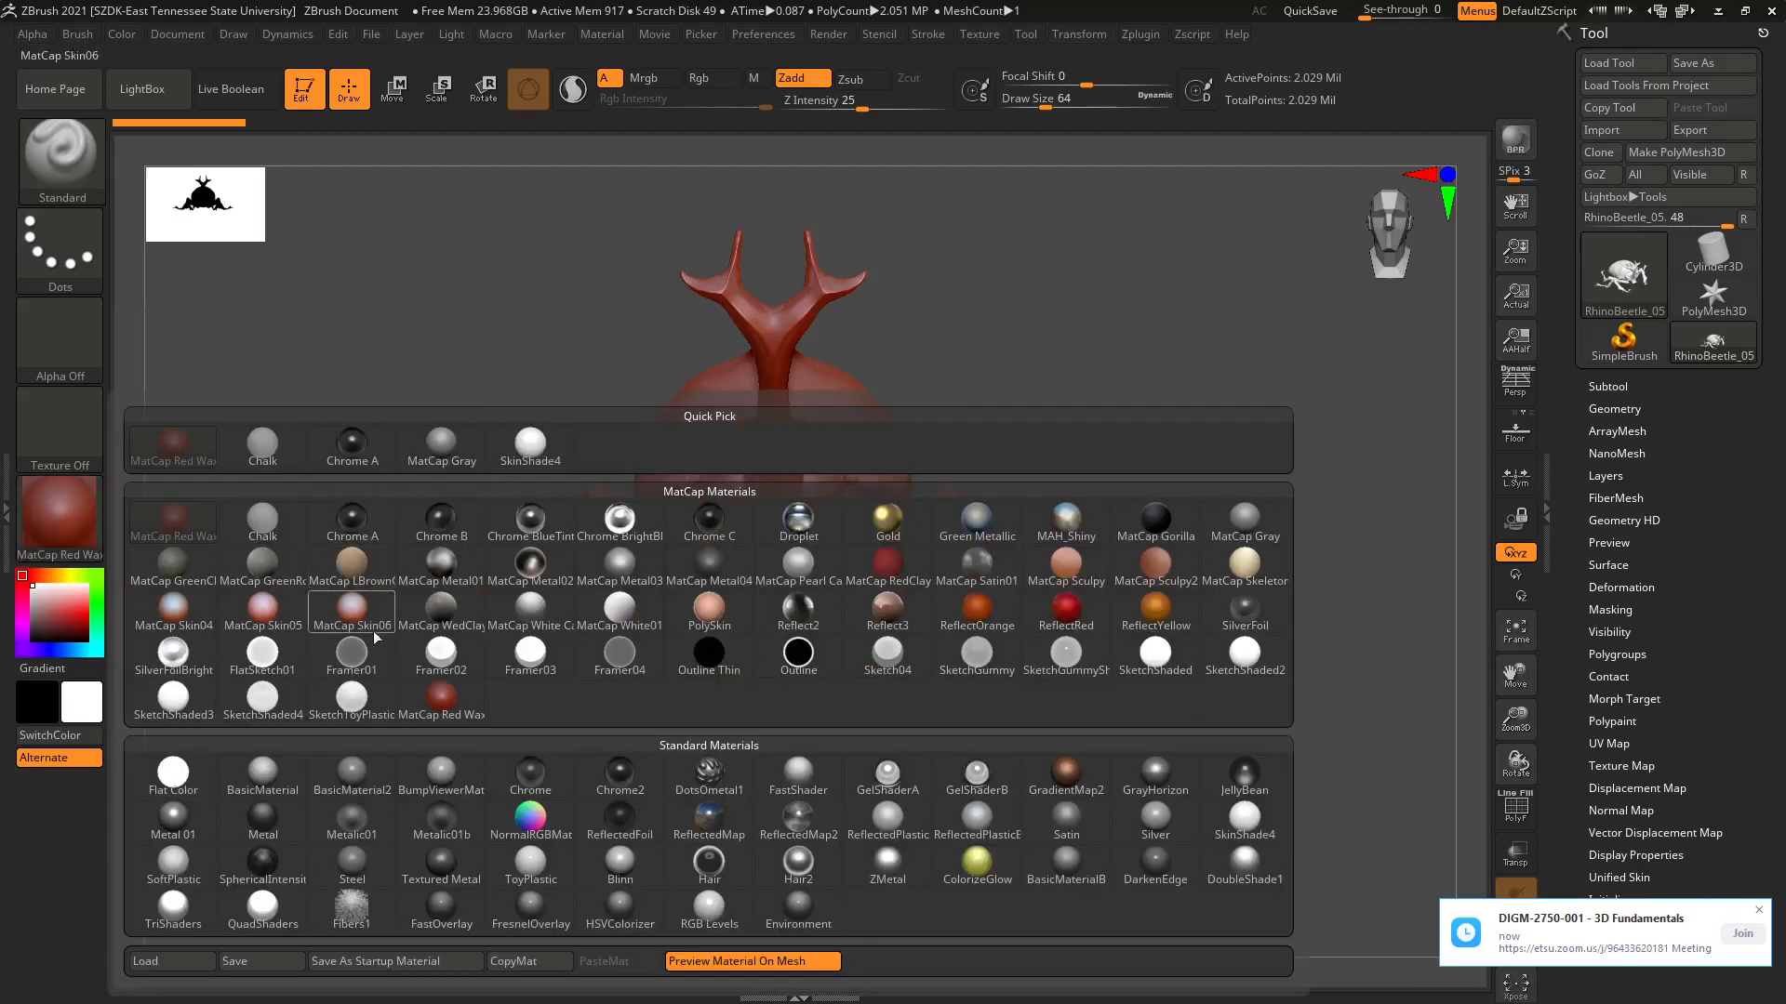
click(279, 785)
drag(1066, 721, 1054, 786)
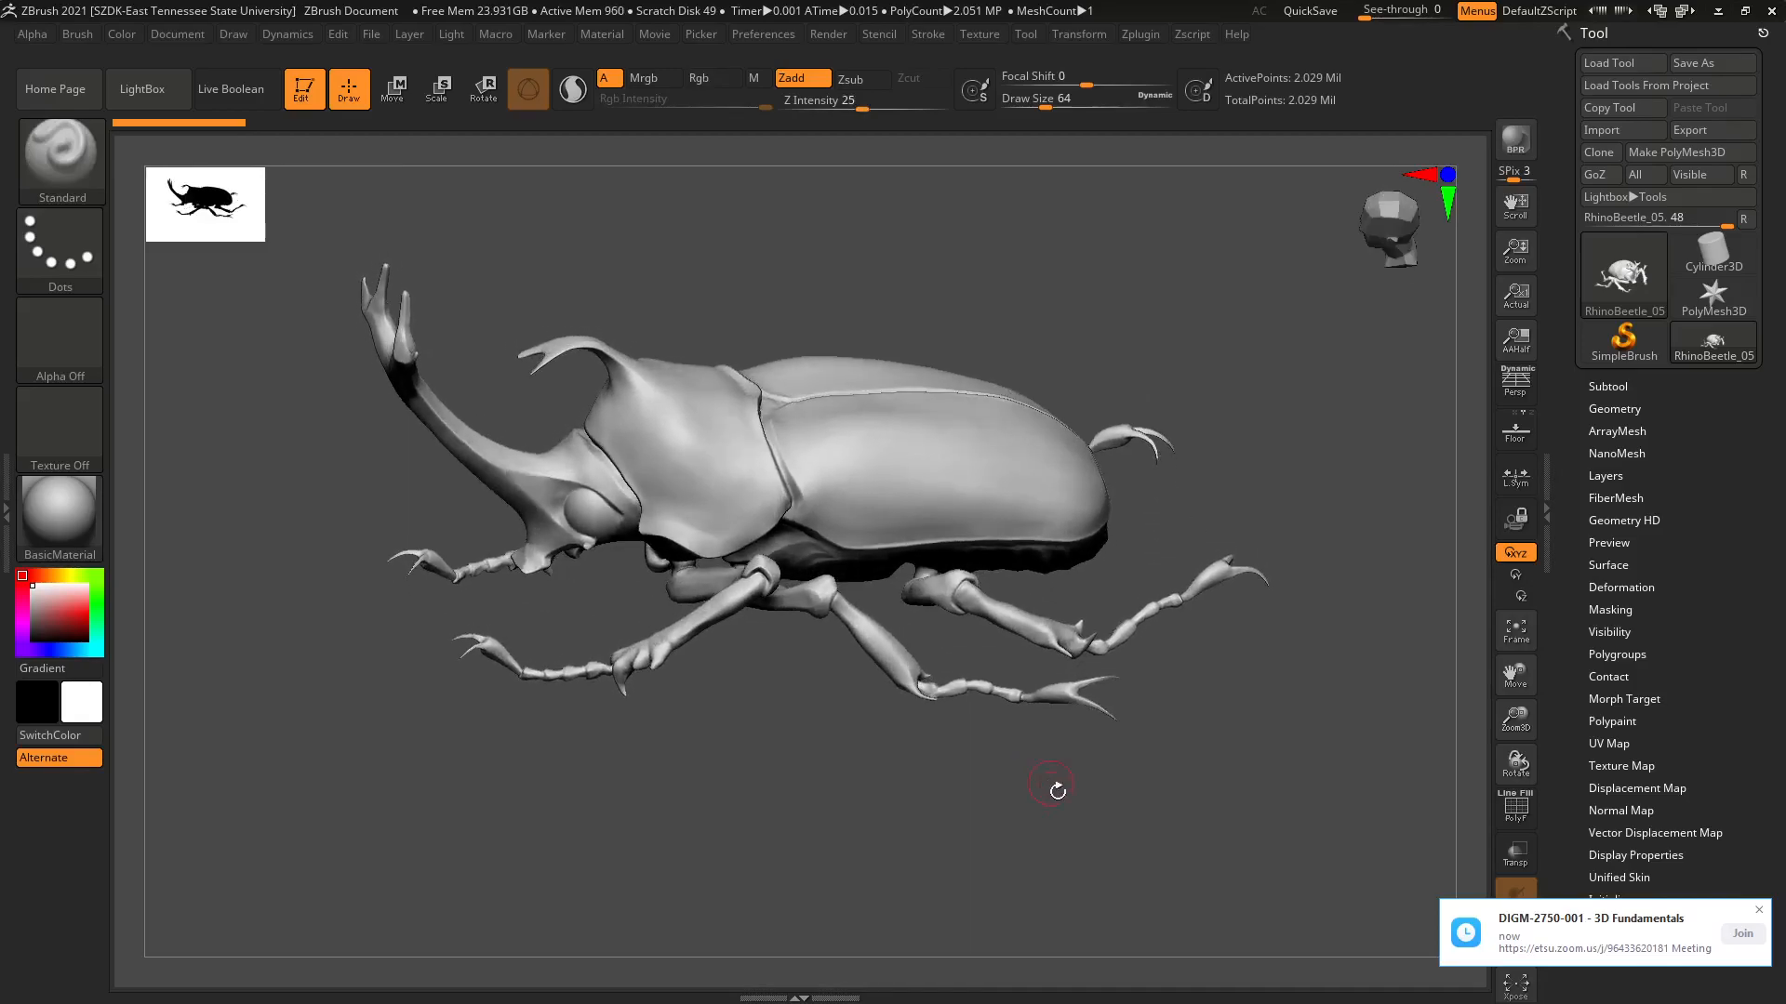
Dismiss the meeting notification and collapse the Tool palette.
click(1757, 909)
click(1626, 33)
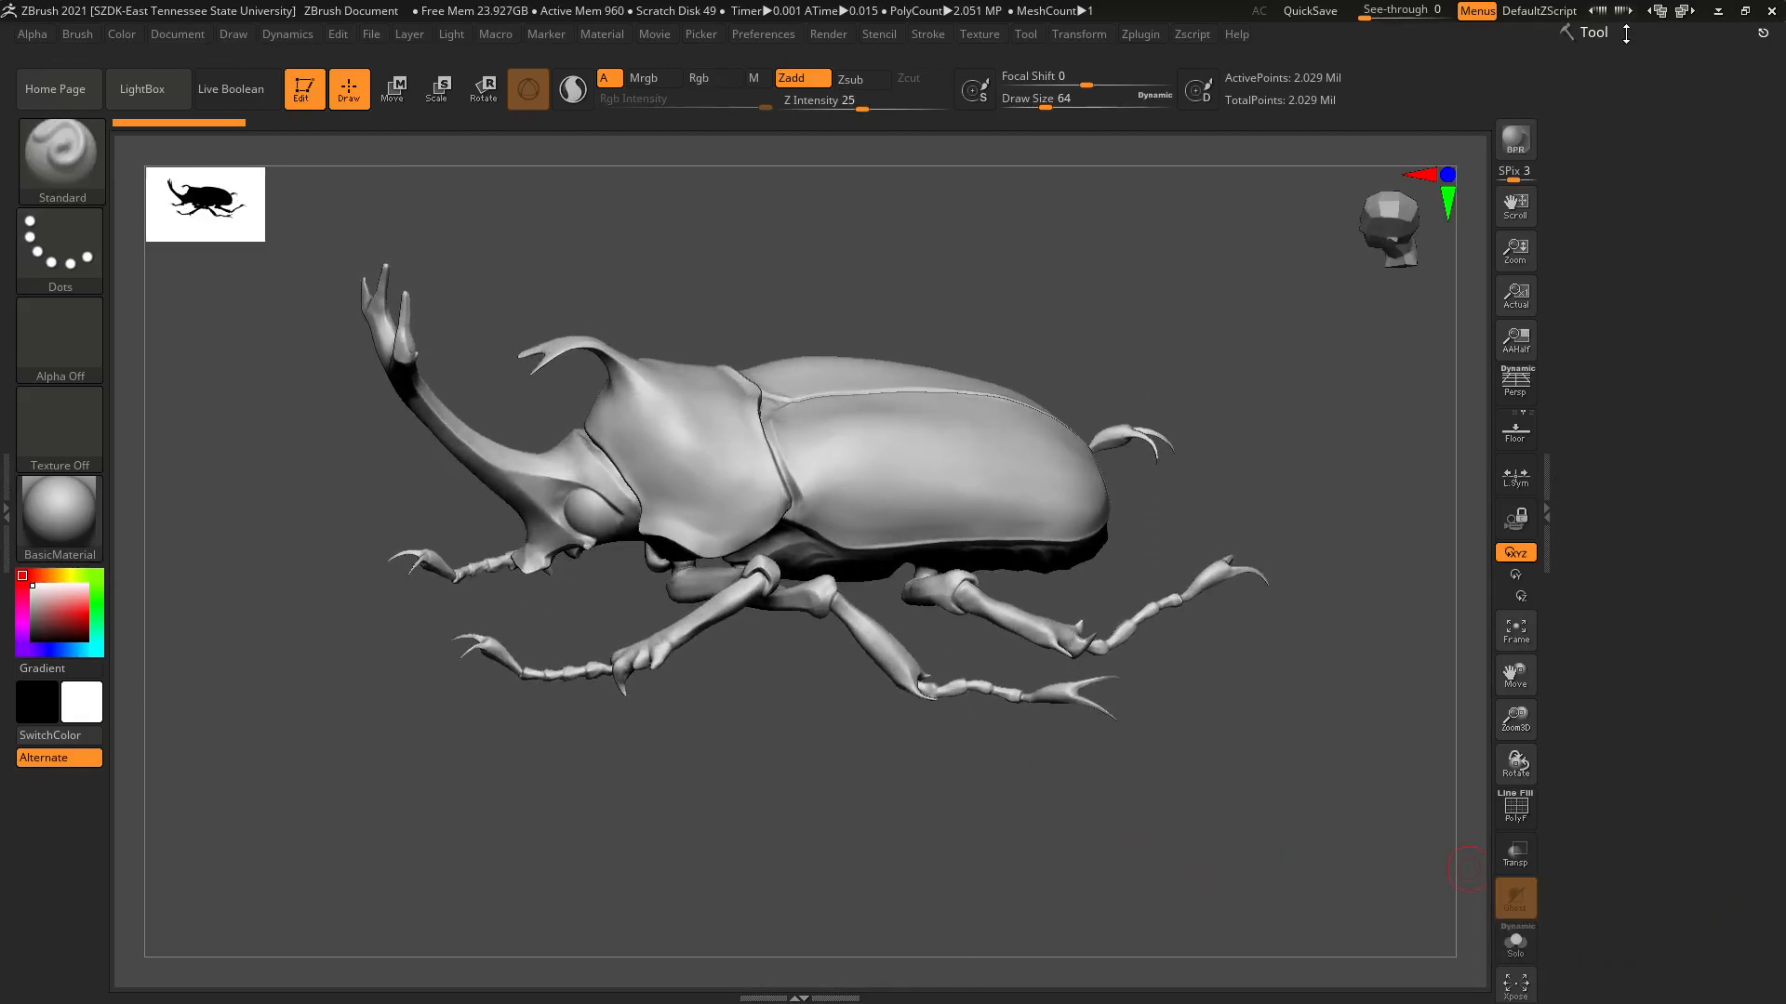
click(1617, 36)
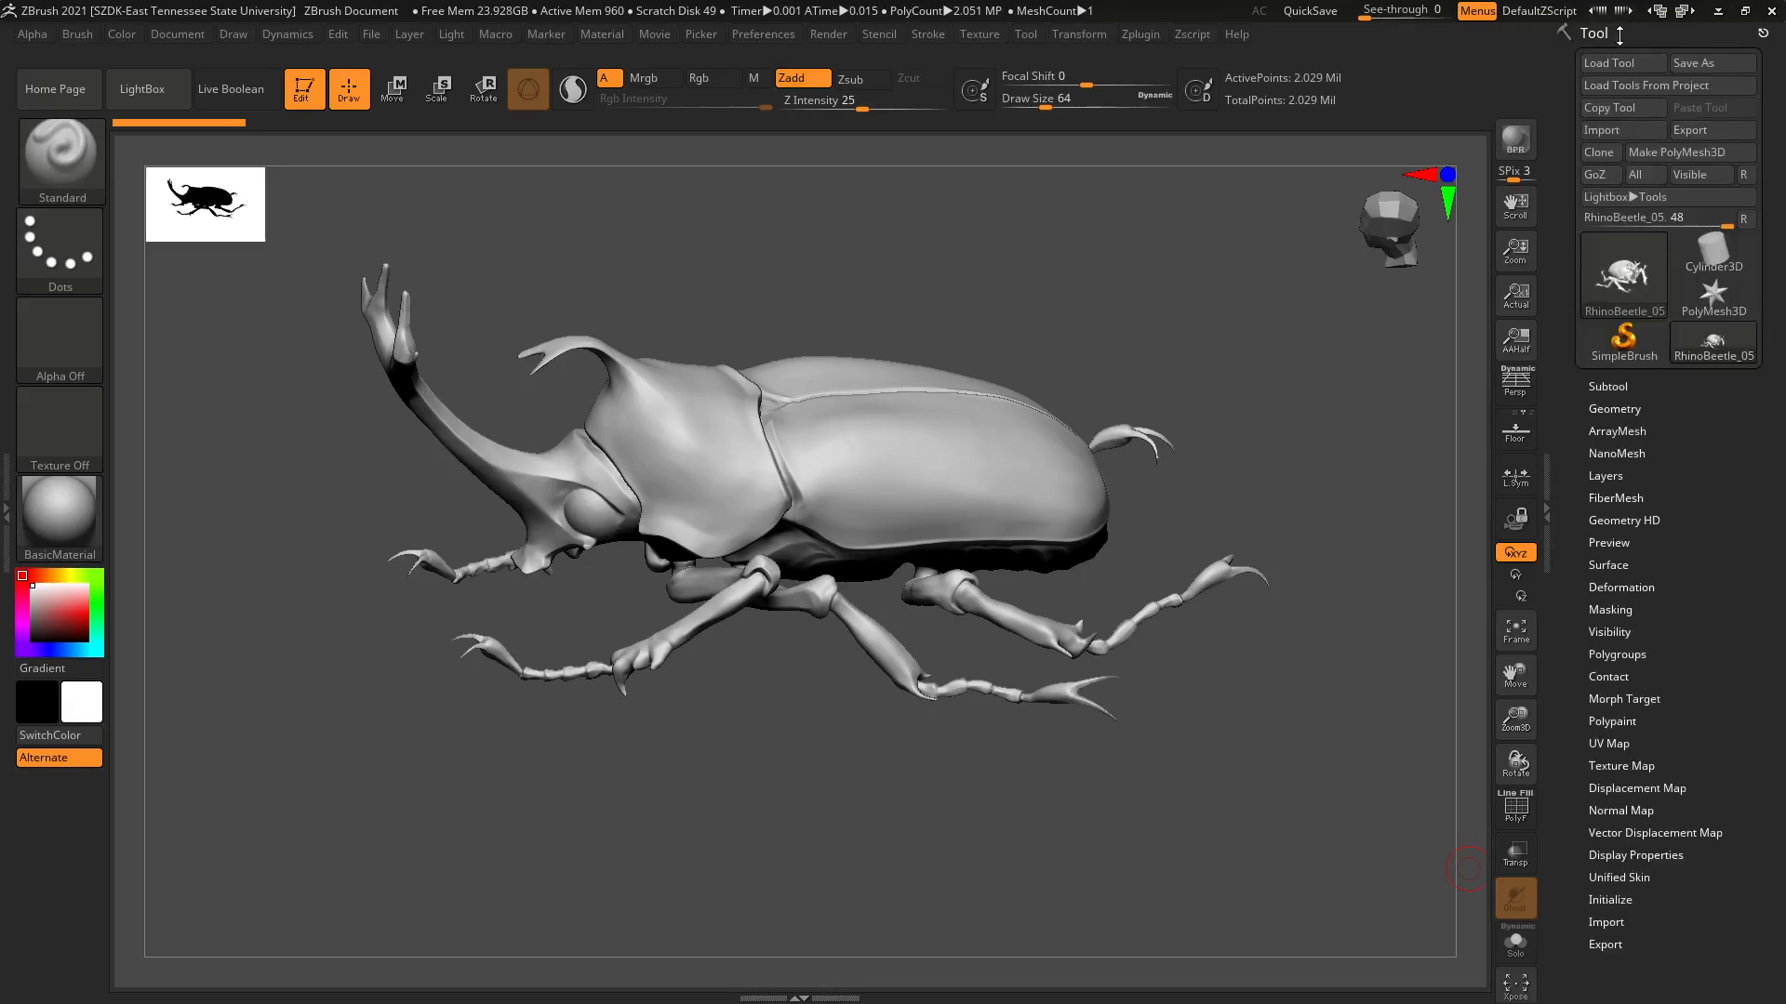
click(1619, 34)
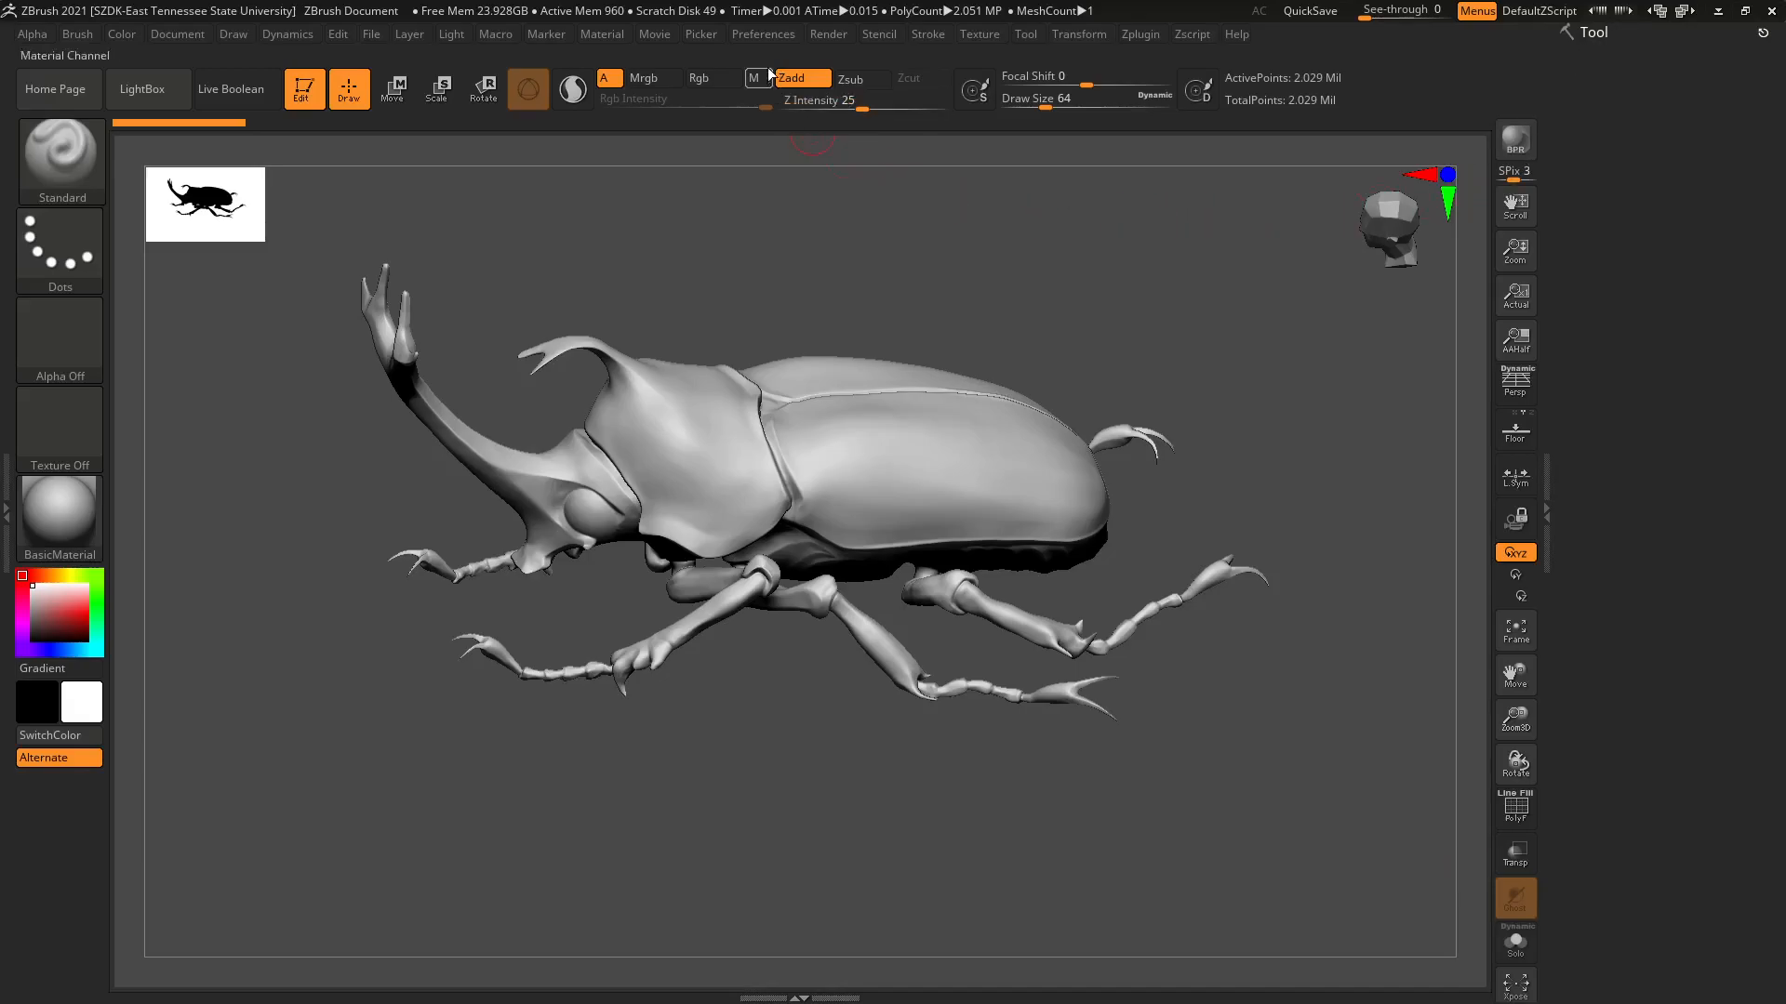
Dock the Render palette beneath the collapsed Tool palette and the Light palette beneath Render.
click(828, 34)
drag(818, 59, 1567, 103)
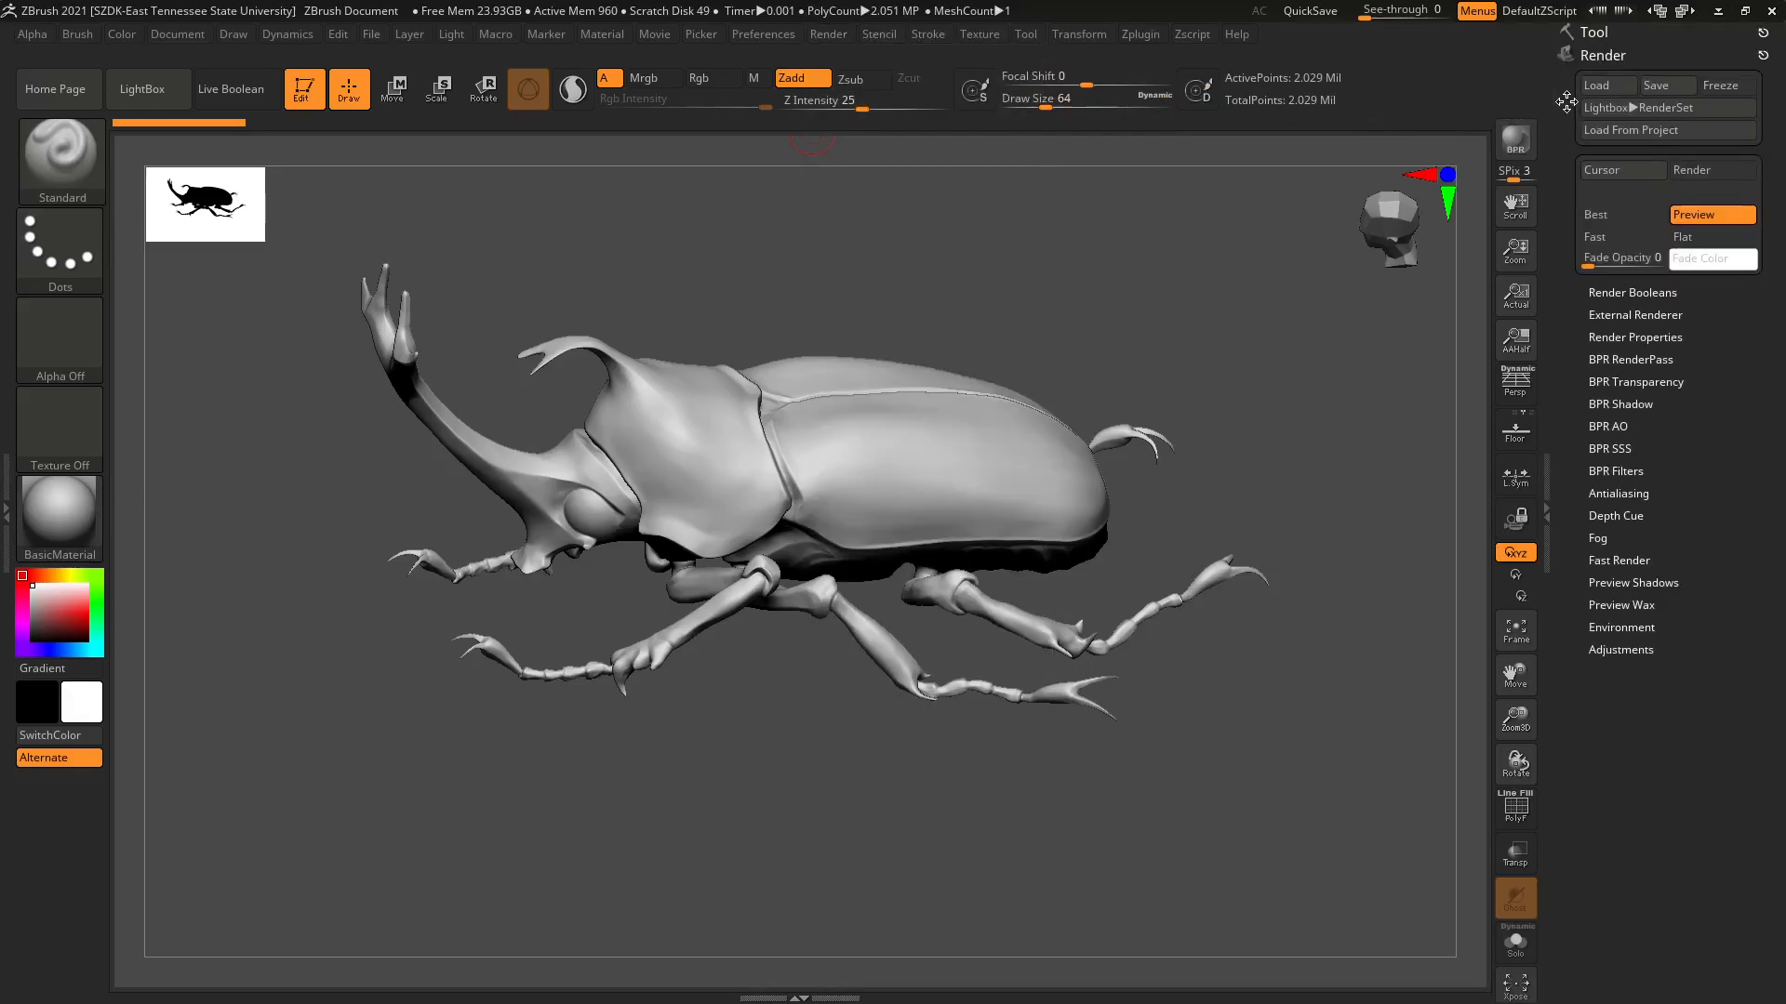
click(824, 33)
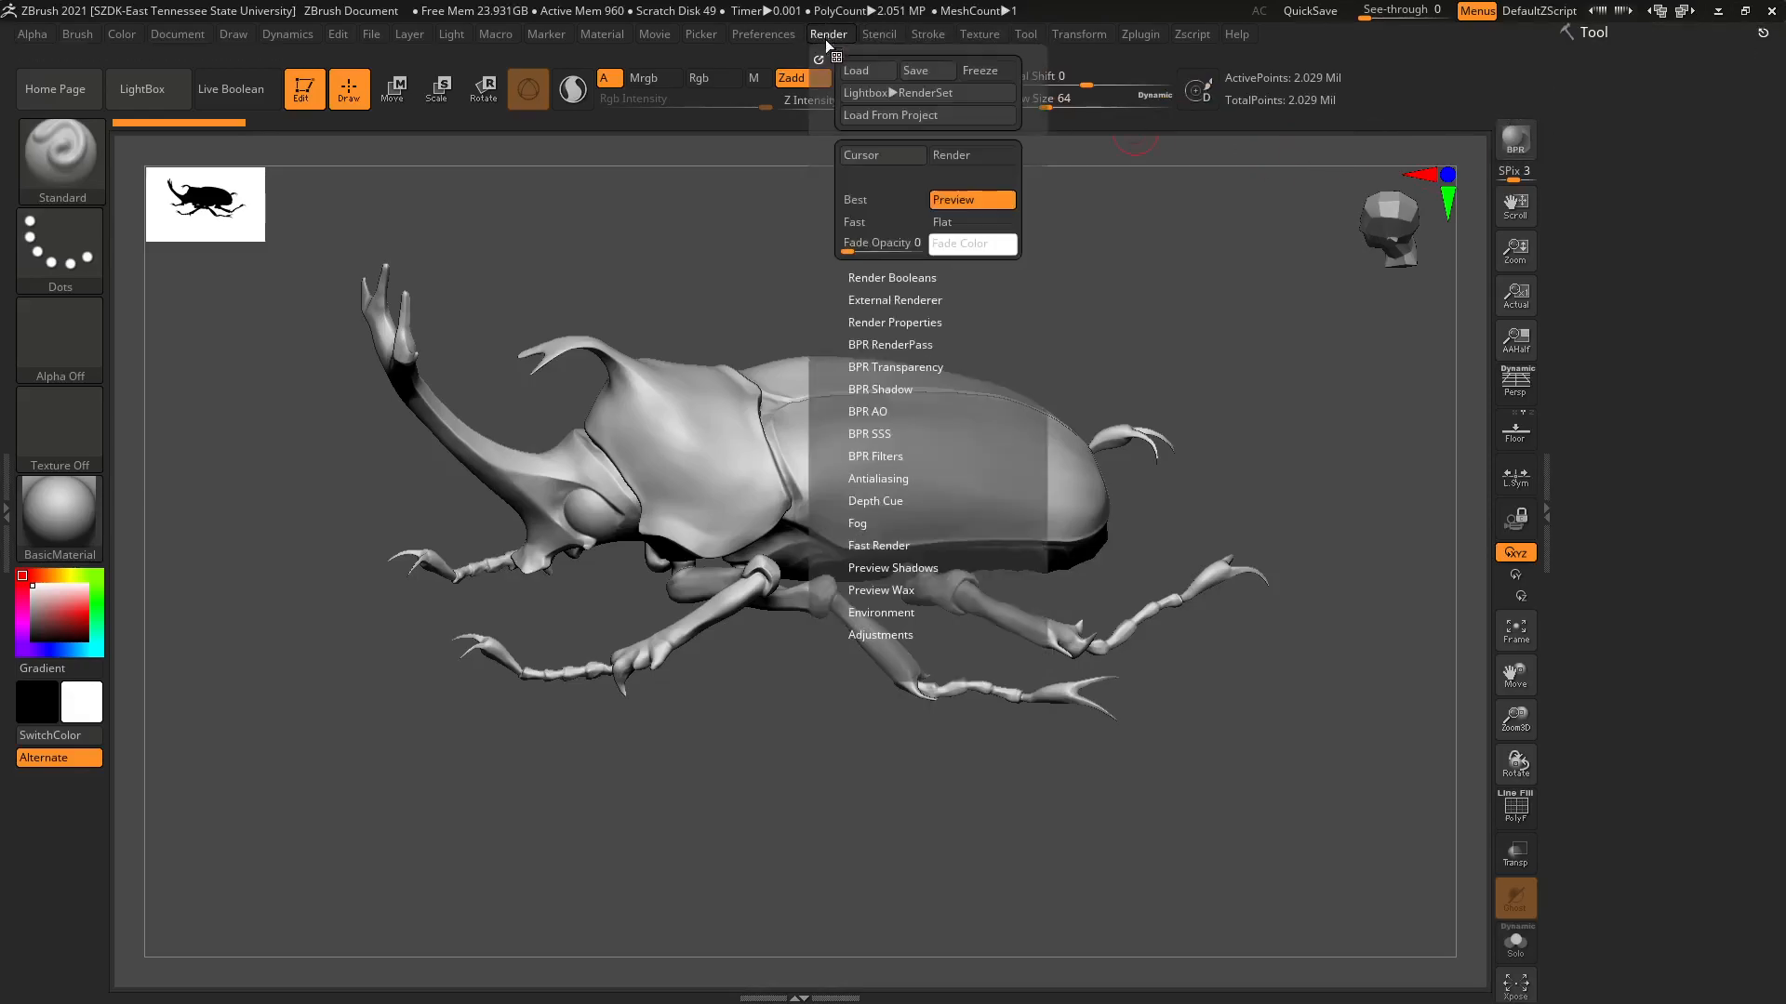
drag(818, 59, 1571, 103)
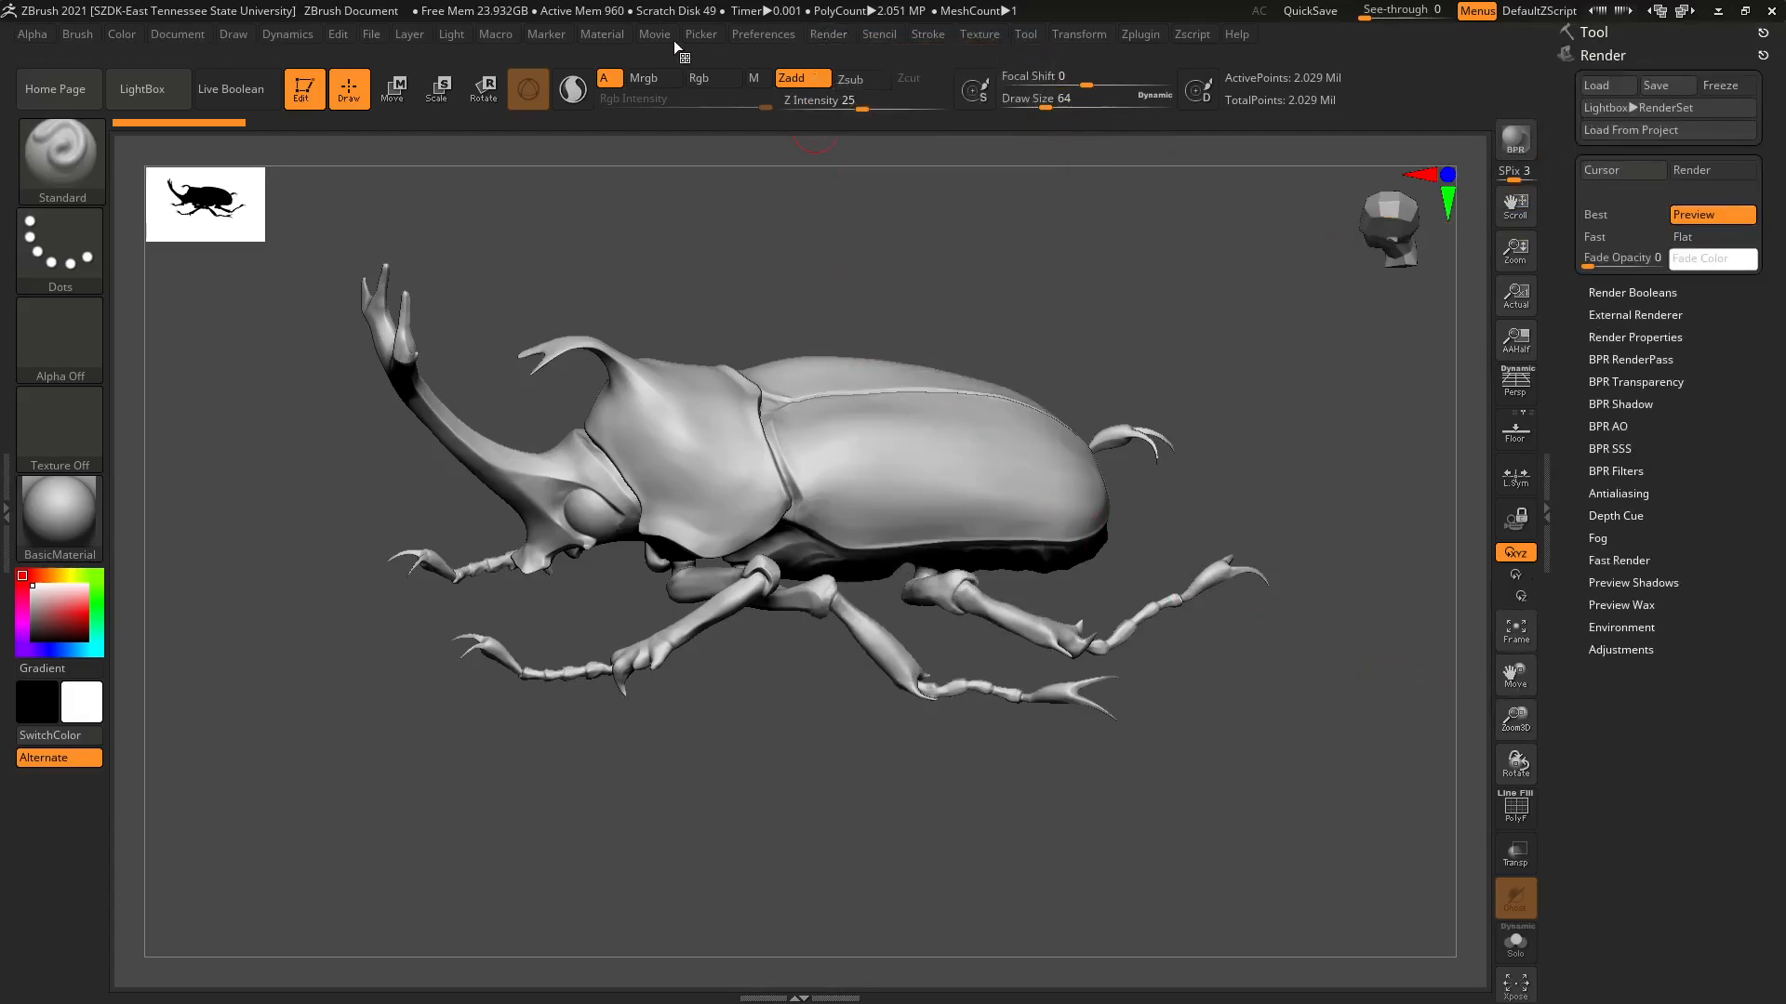
click(448, 35)
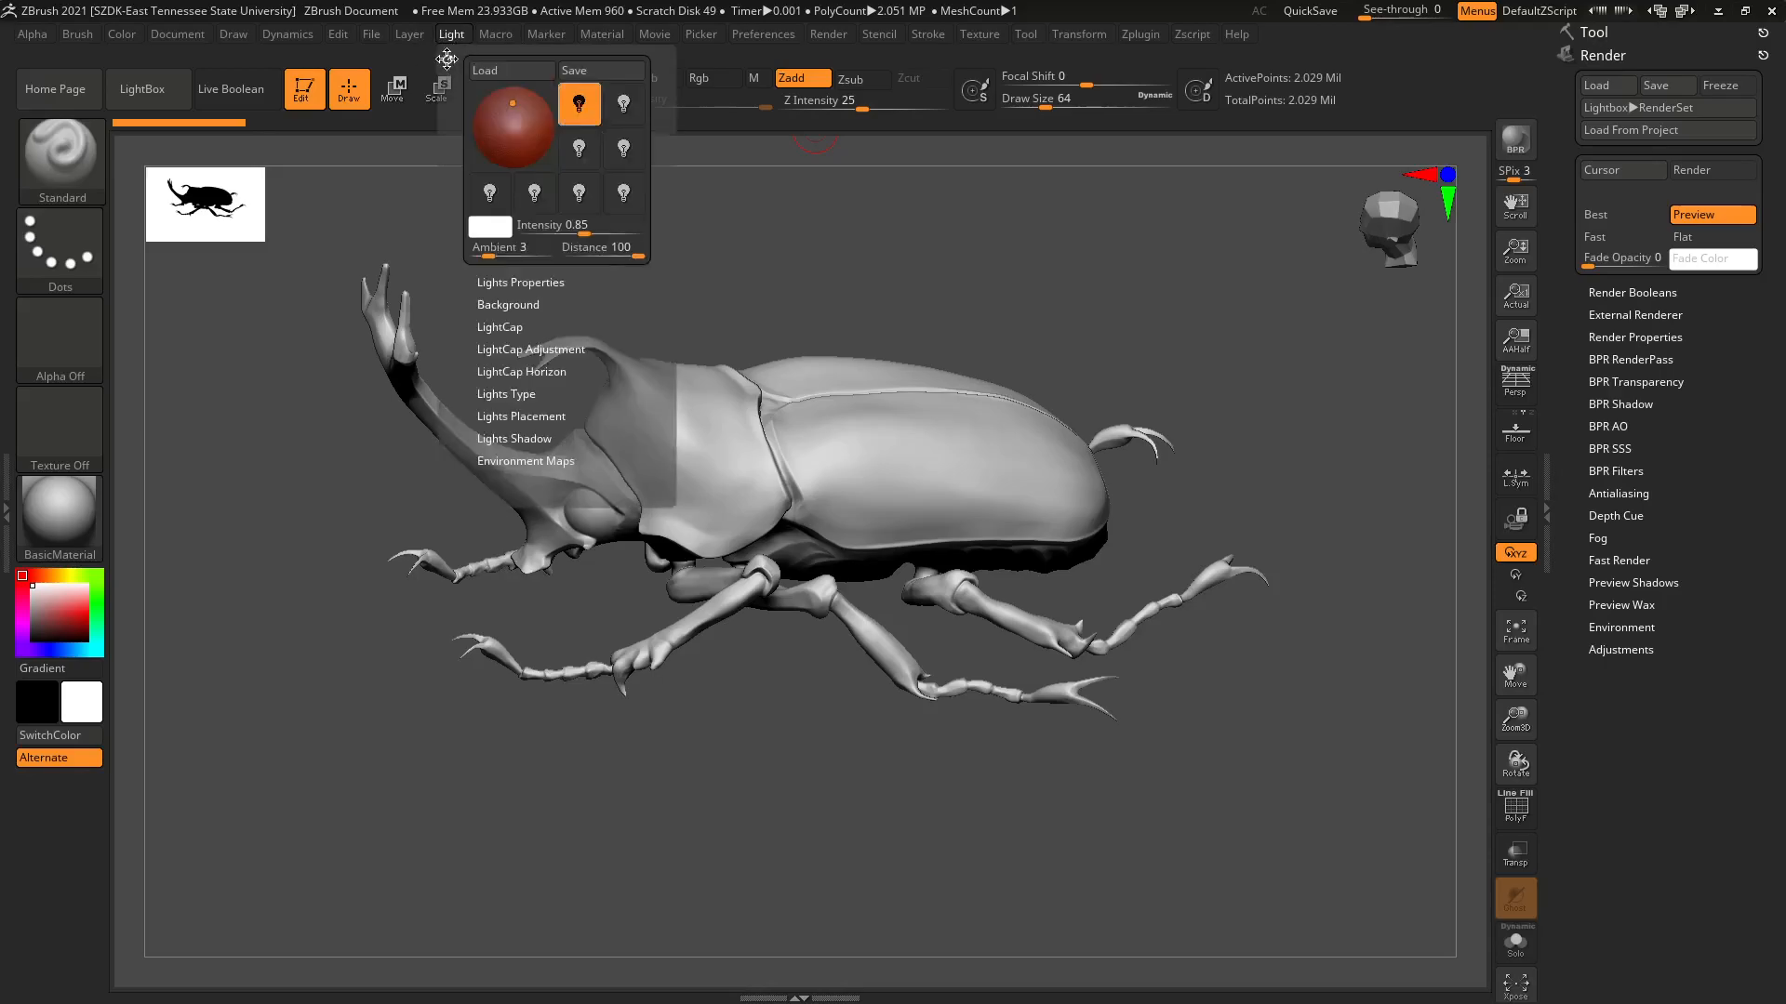
drag(447, 60, 1628, 707)
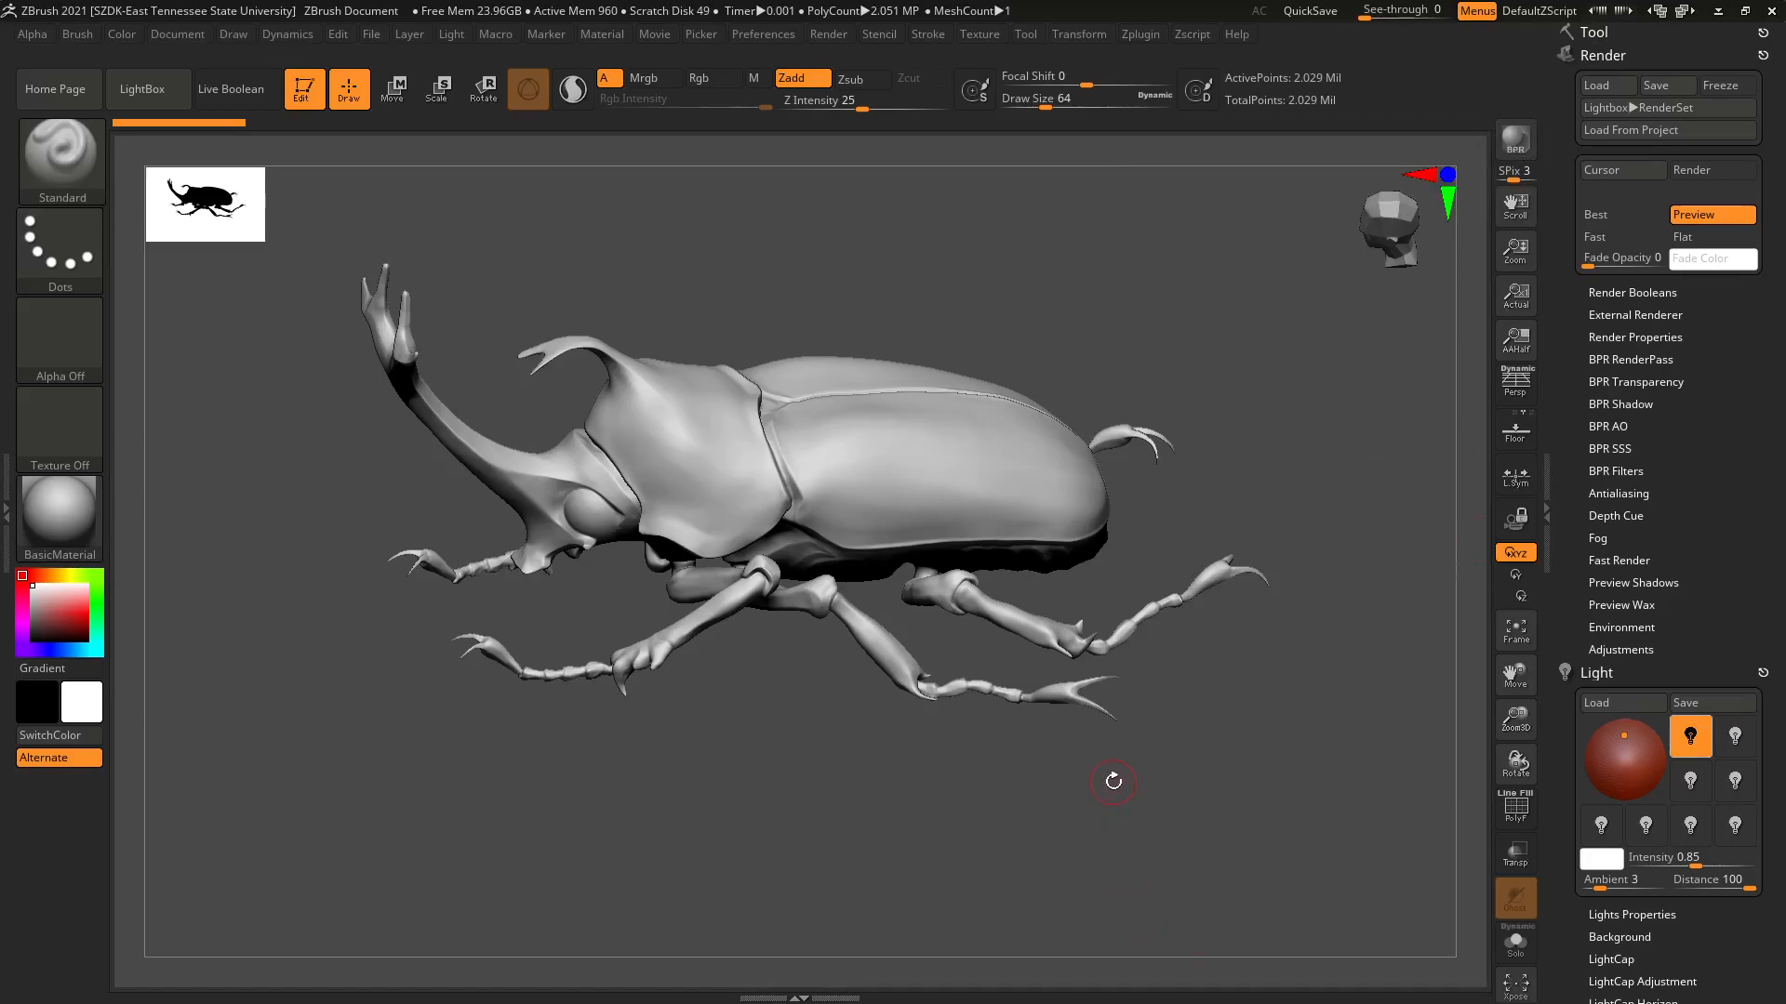
Render the beetle's three-quarter side view with Best Preview Render (BPR).
key(shift+r)
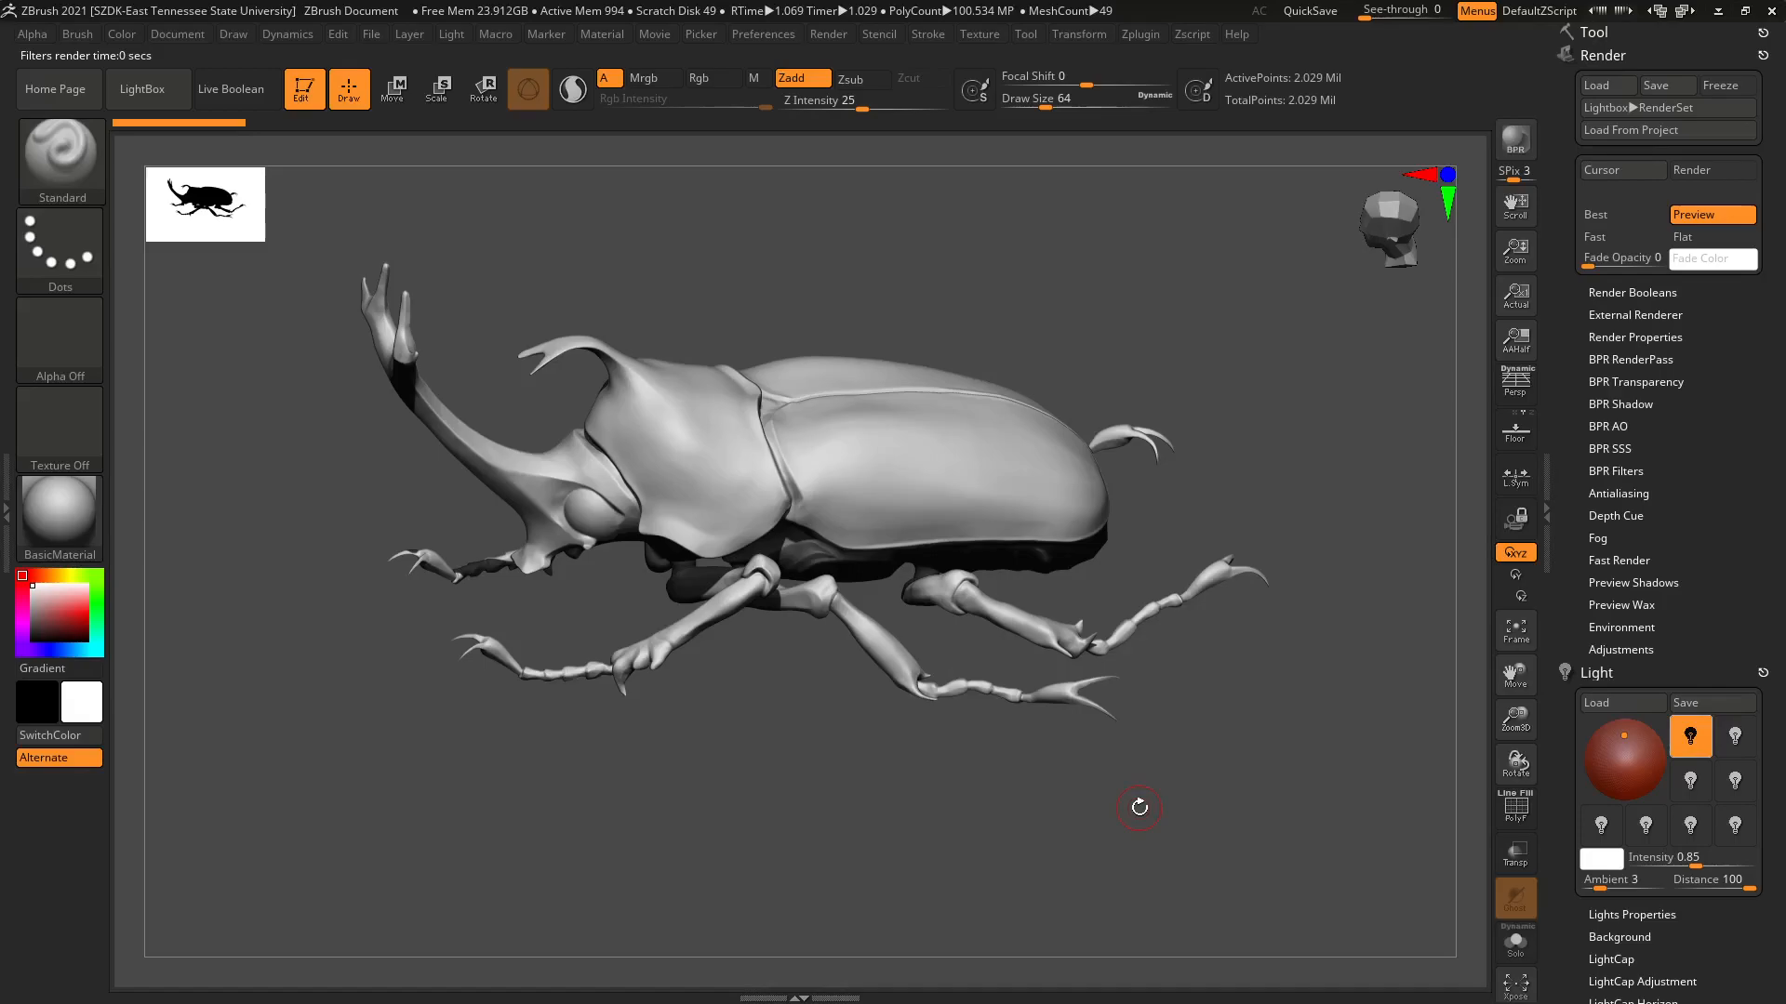
scroll(1749, 646, down, 5)
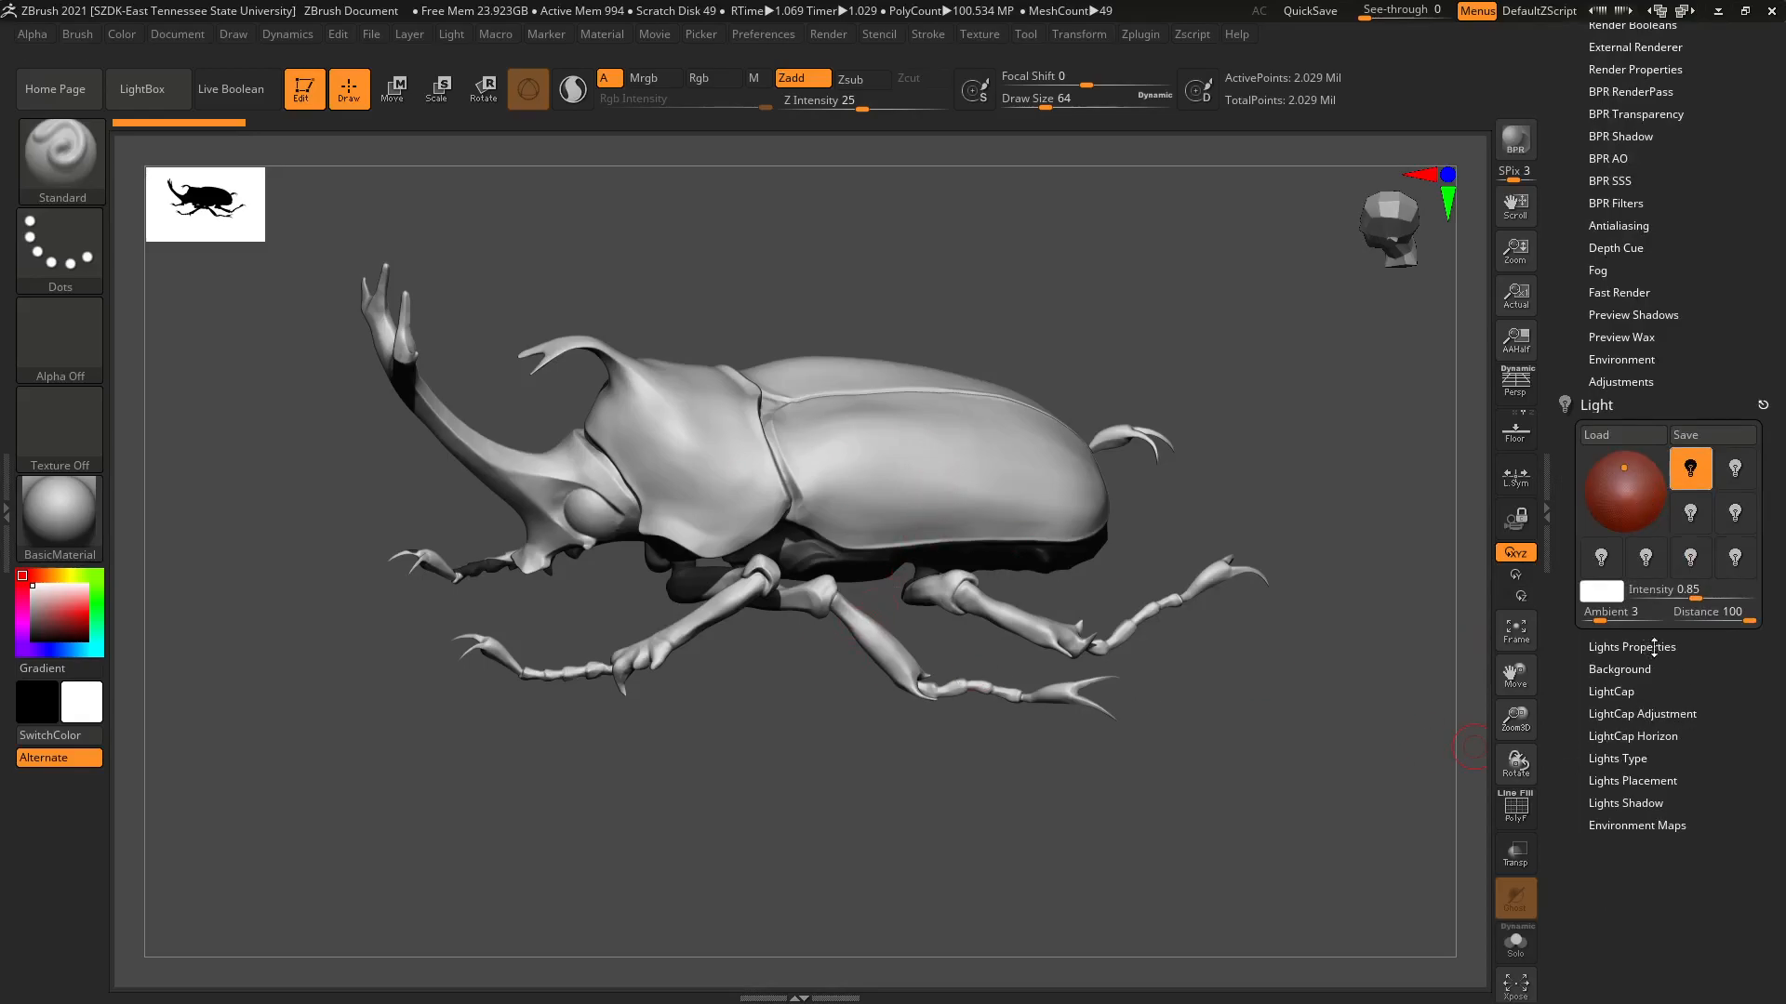
scroll(1709, 168, up, 5)
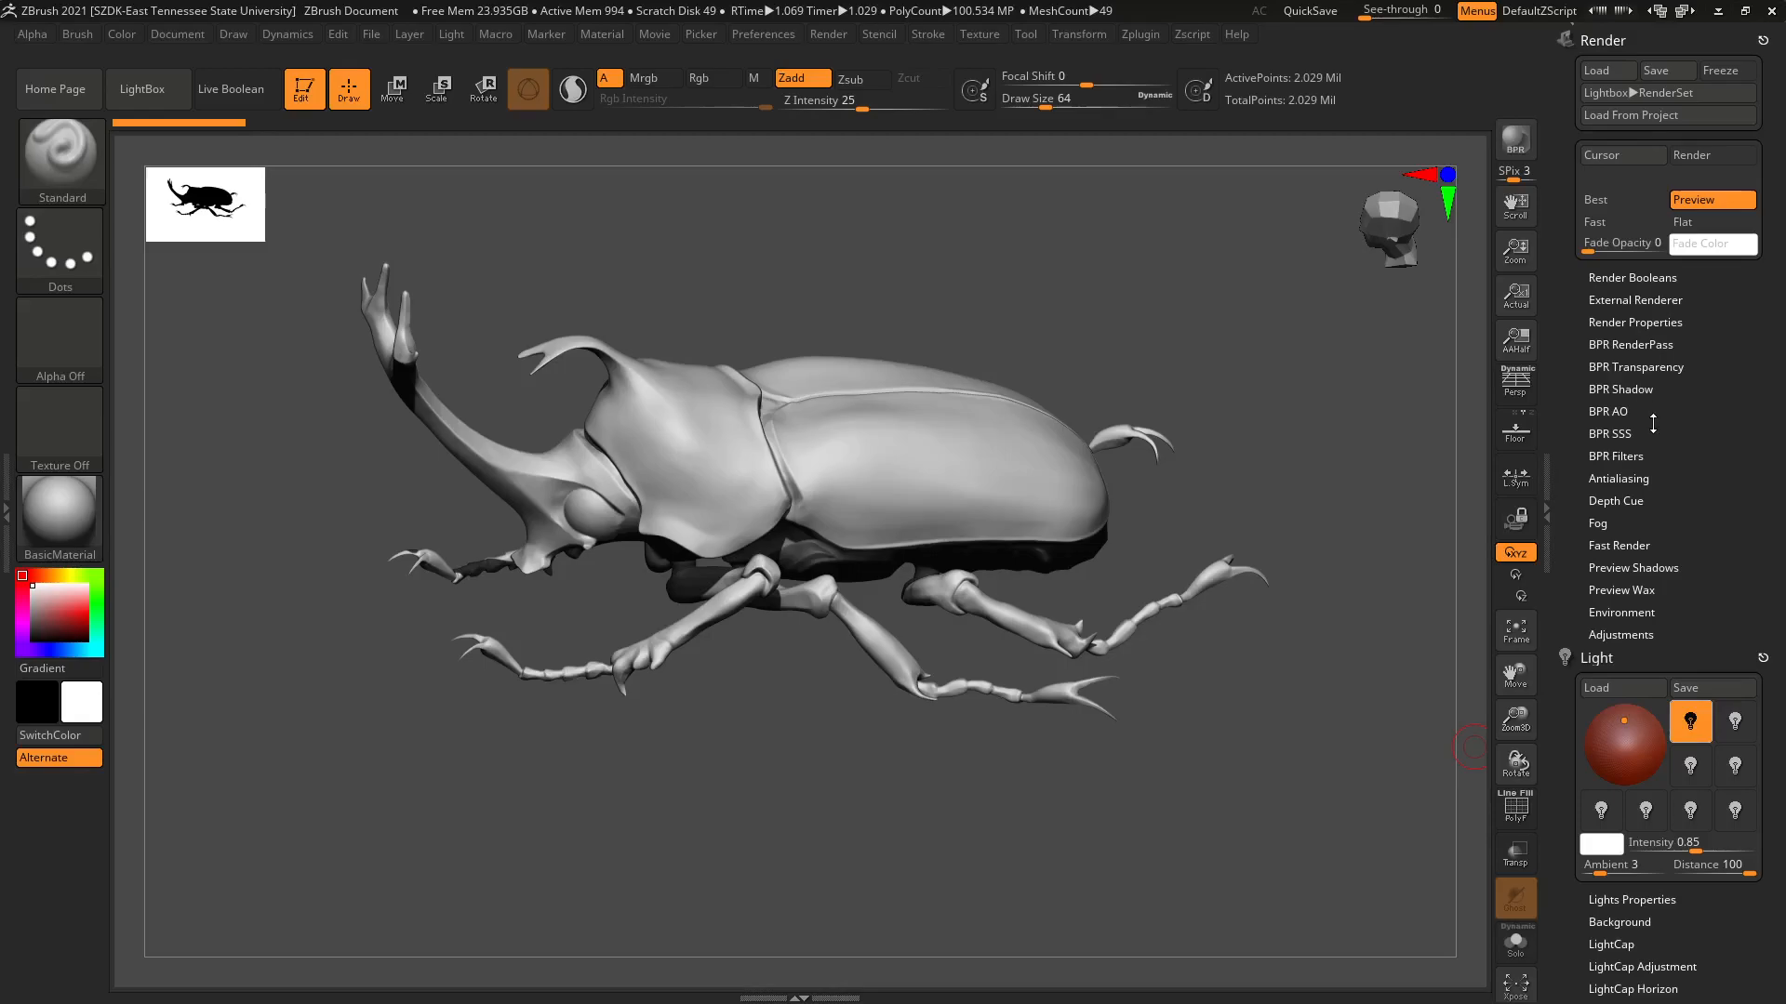
Enable AOcclusion alongside Shadows in the Render Properties.
click(1629, 322)
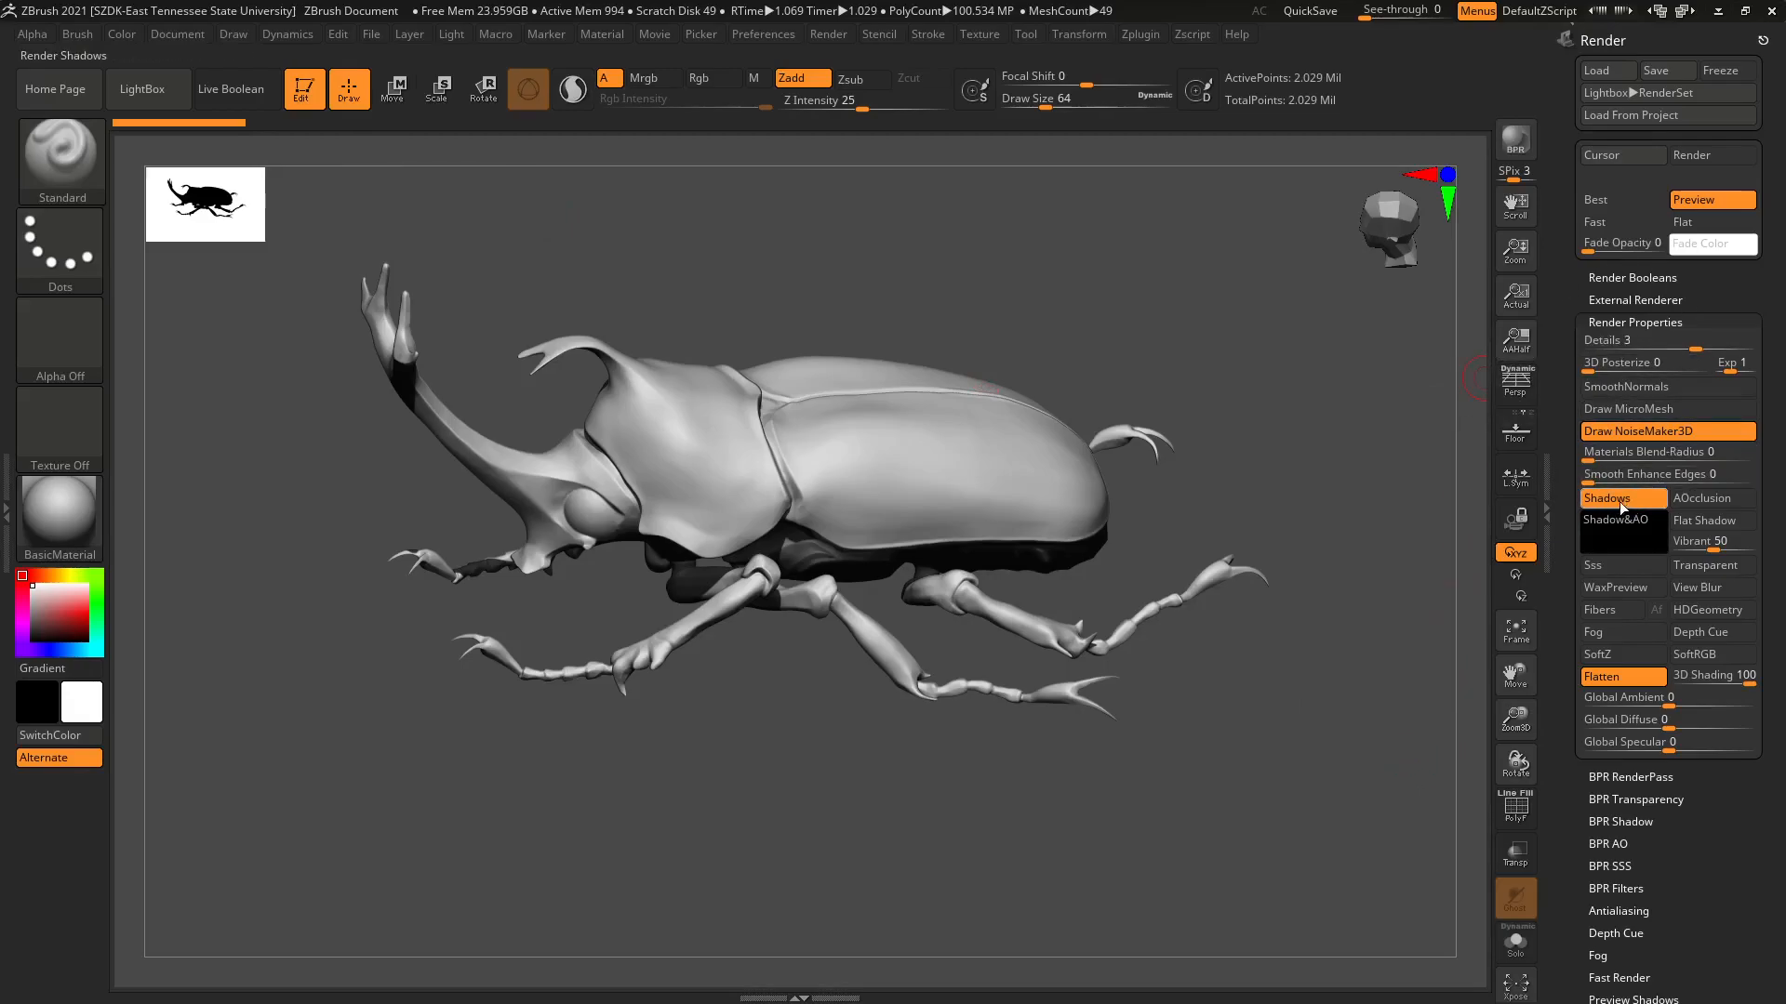
click(1700, 497)
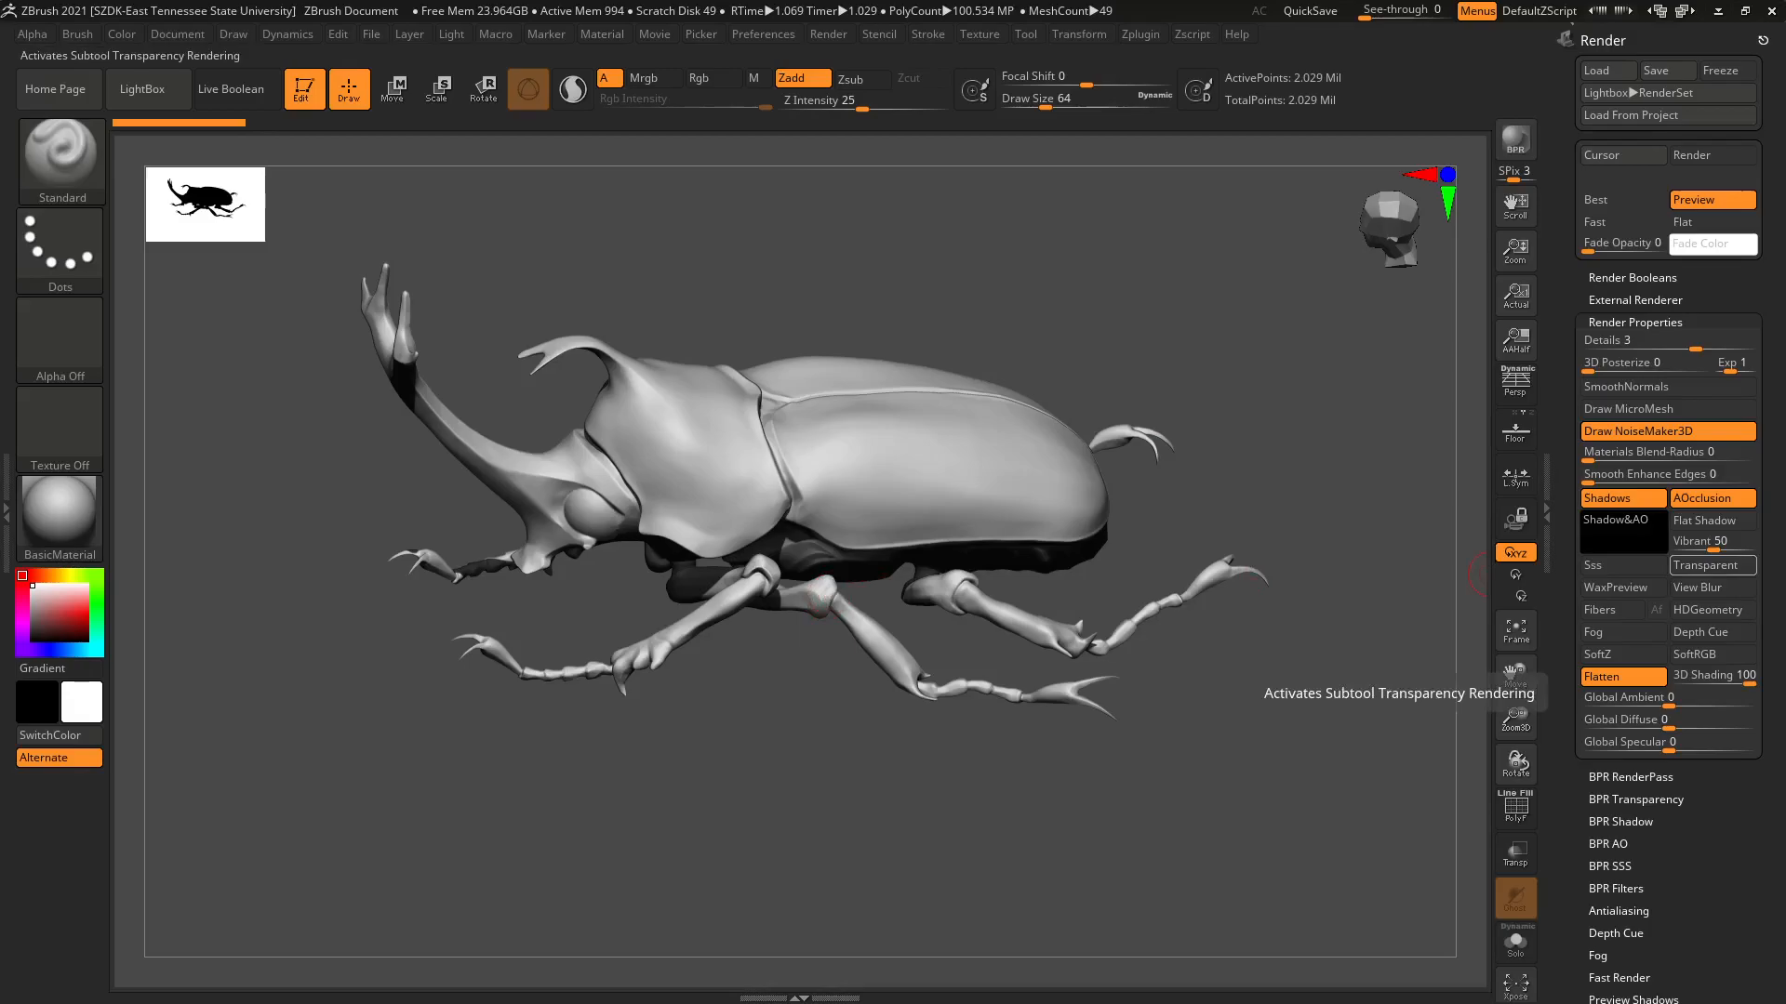
click(1608, 536)
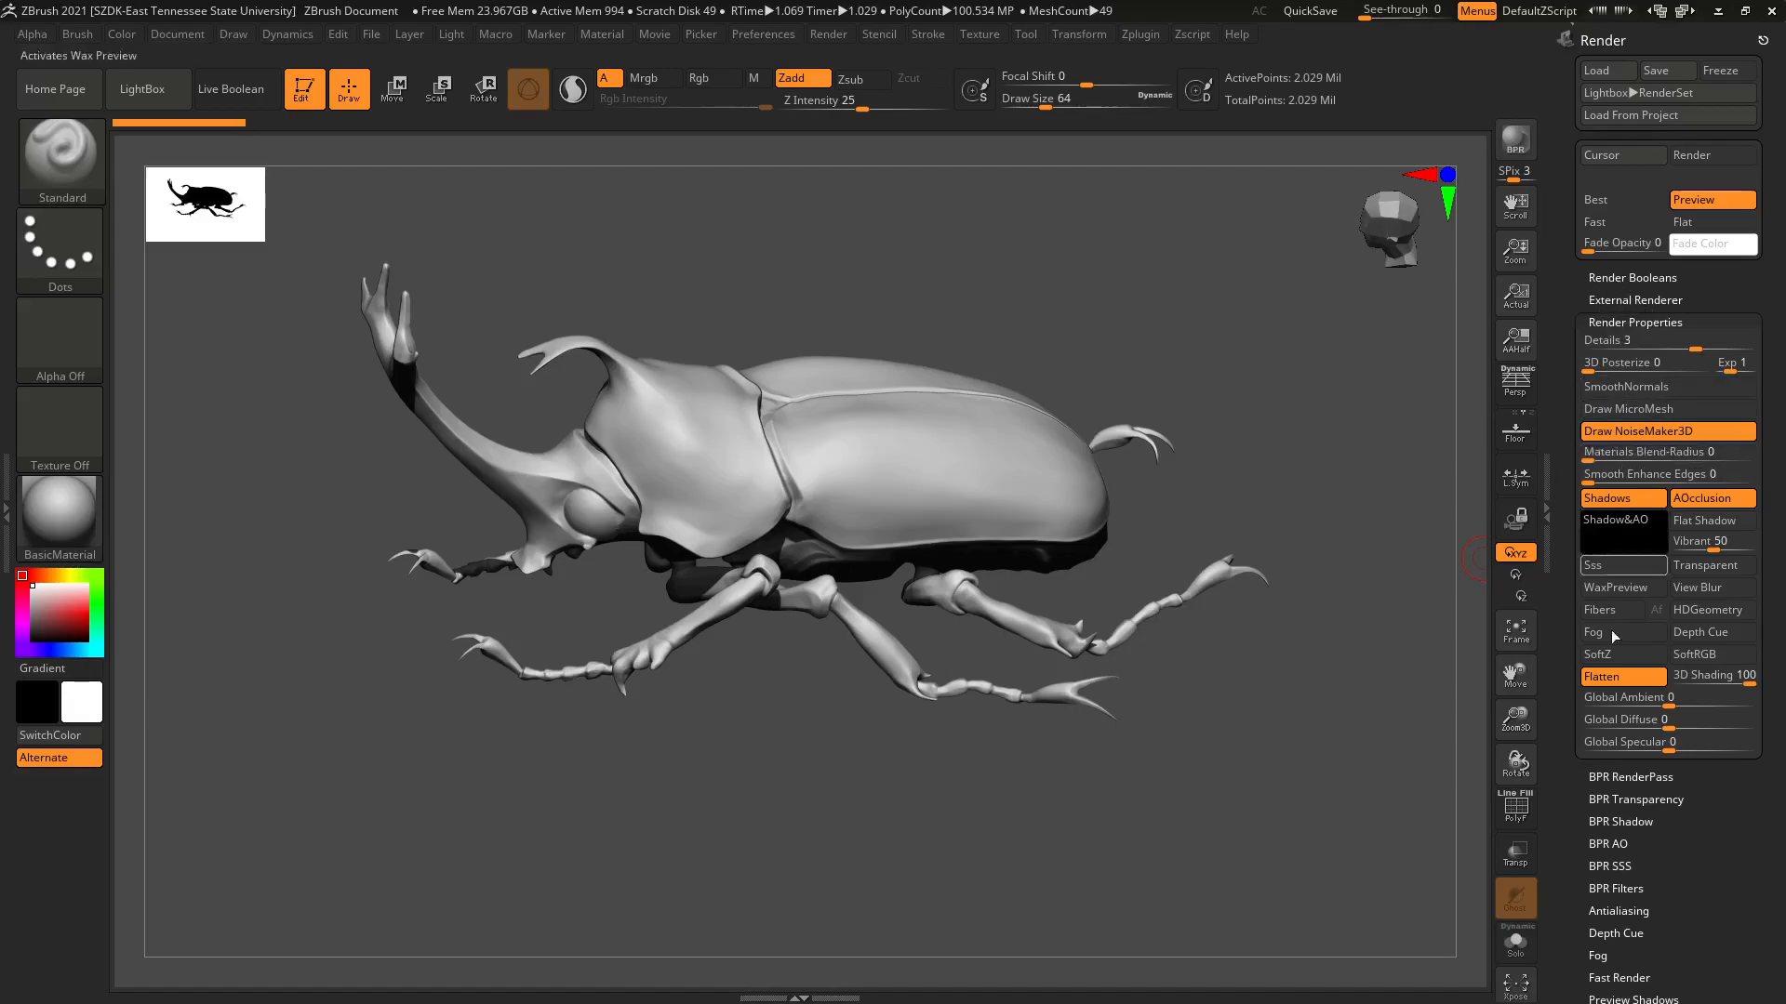
Review the BPR RenderPass maps and the ZBrush To Photoshop plugin options.
click(1621, 777)
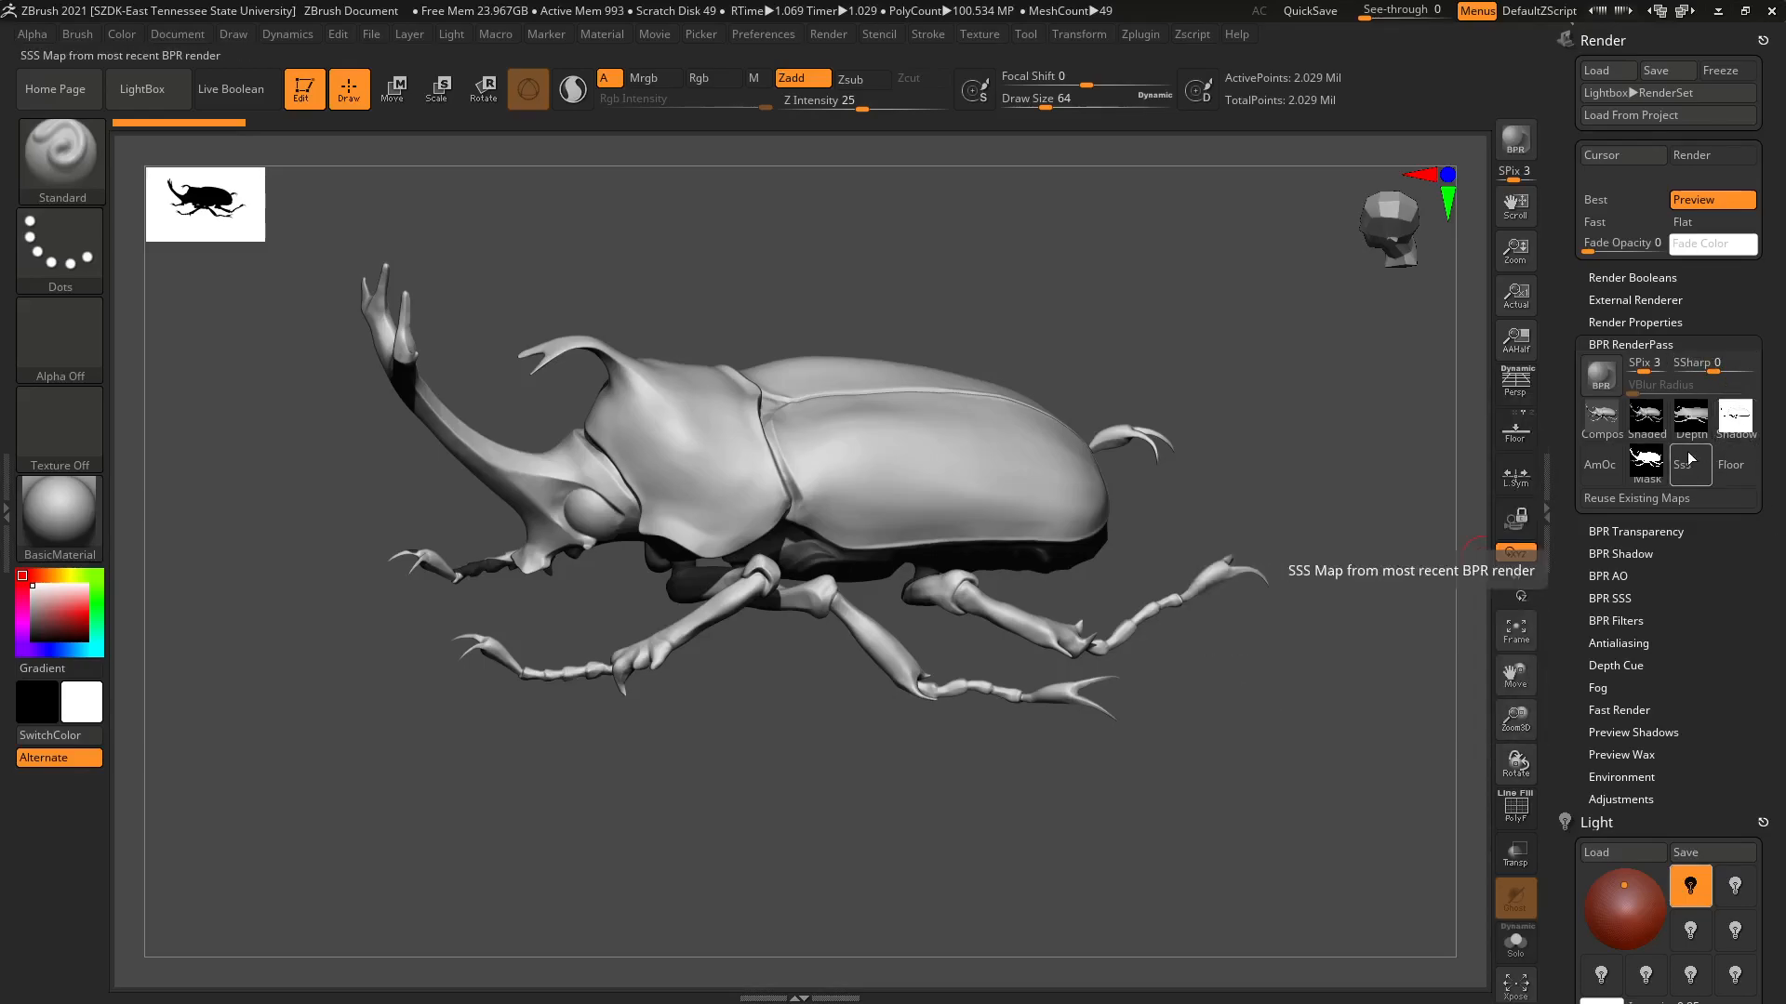
mouse_move(1651, 435)
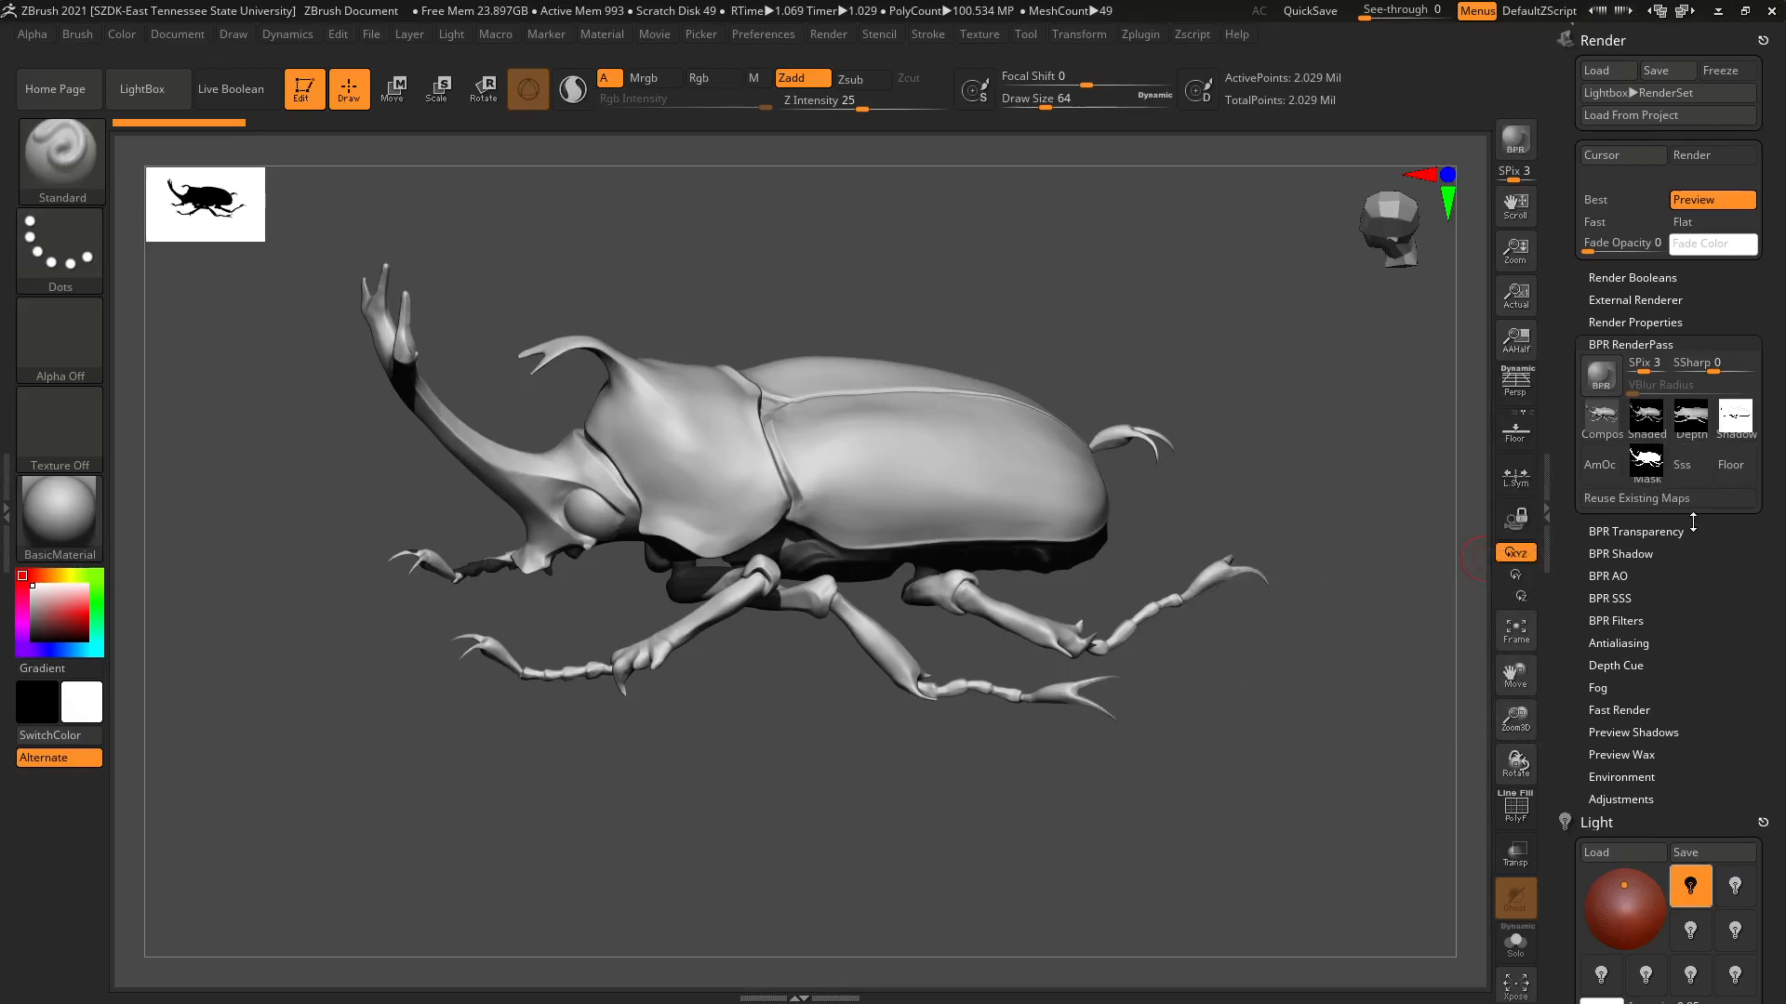
click(1146, 36)
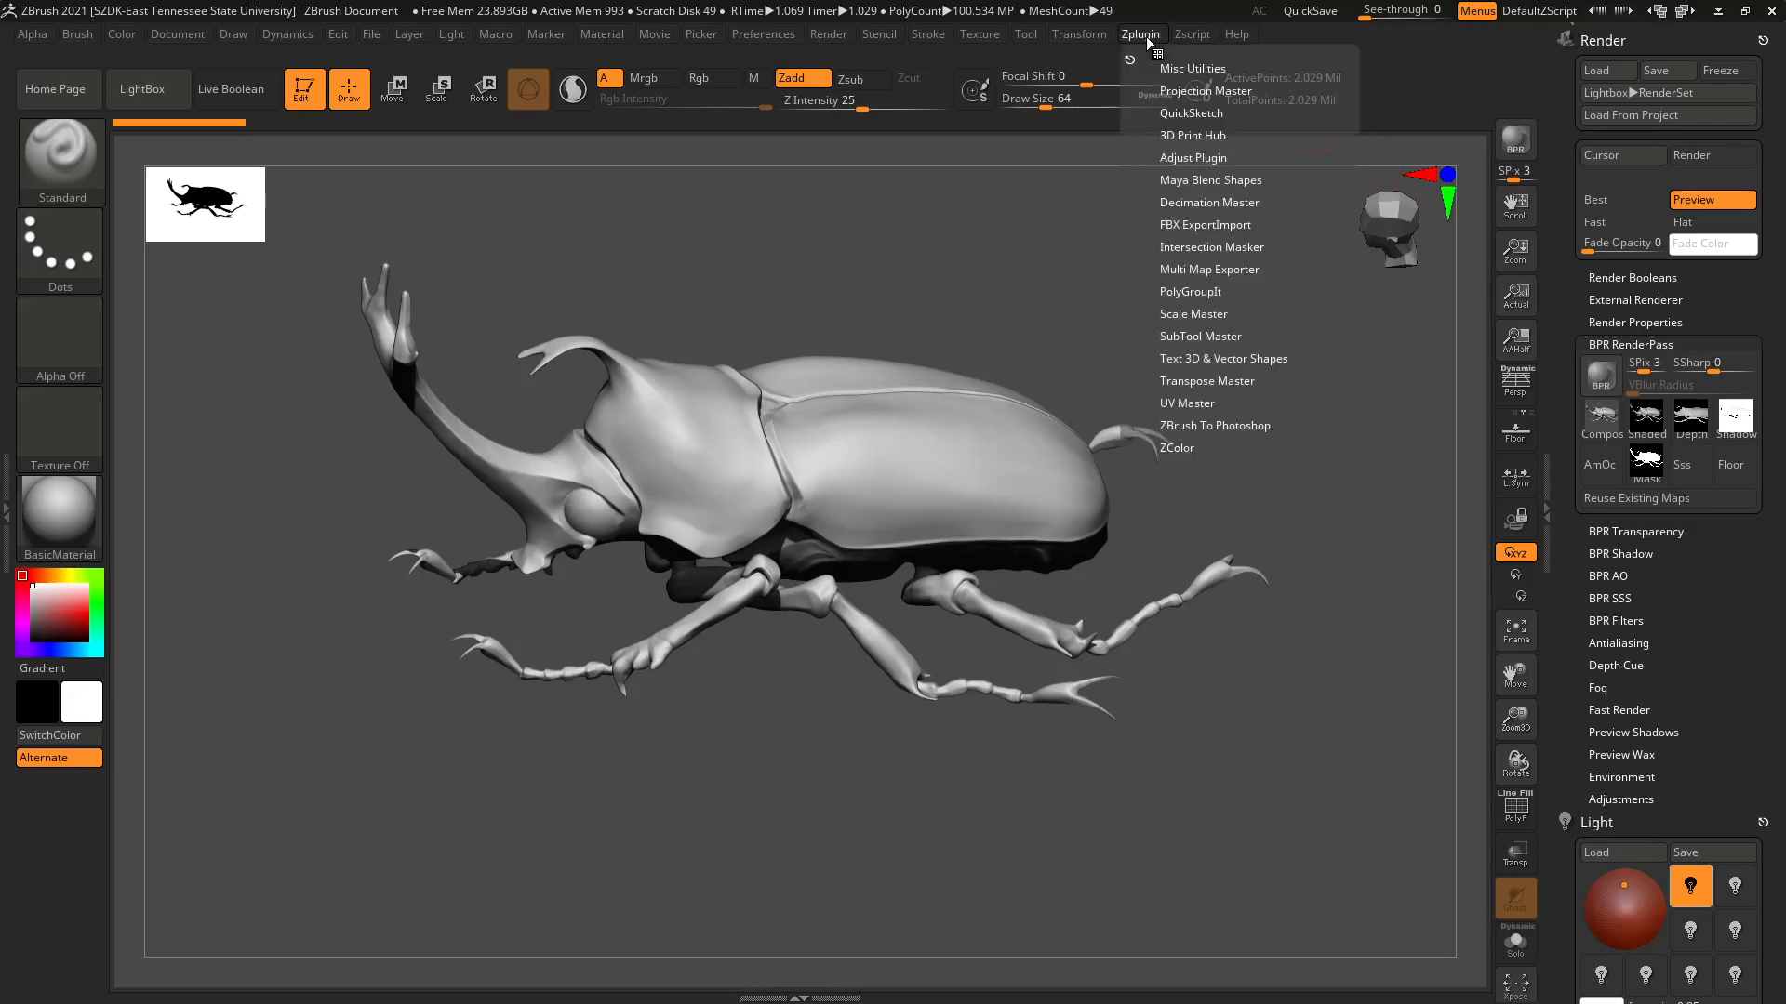
click(1190, 426)
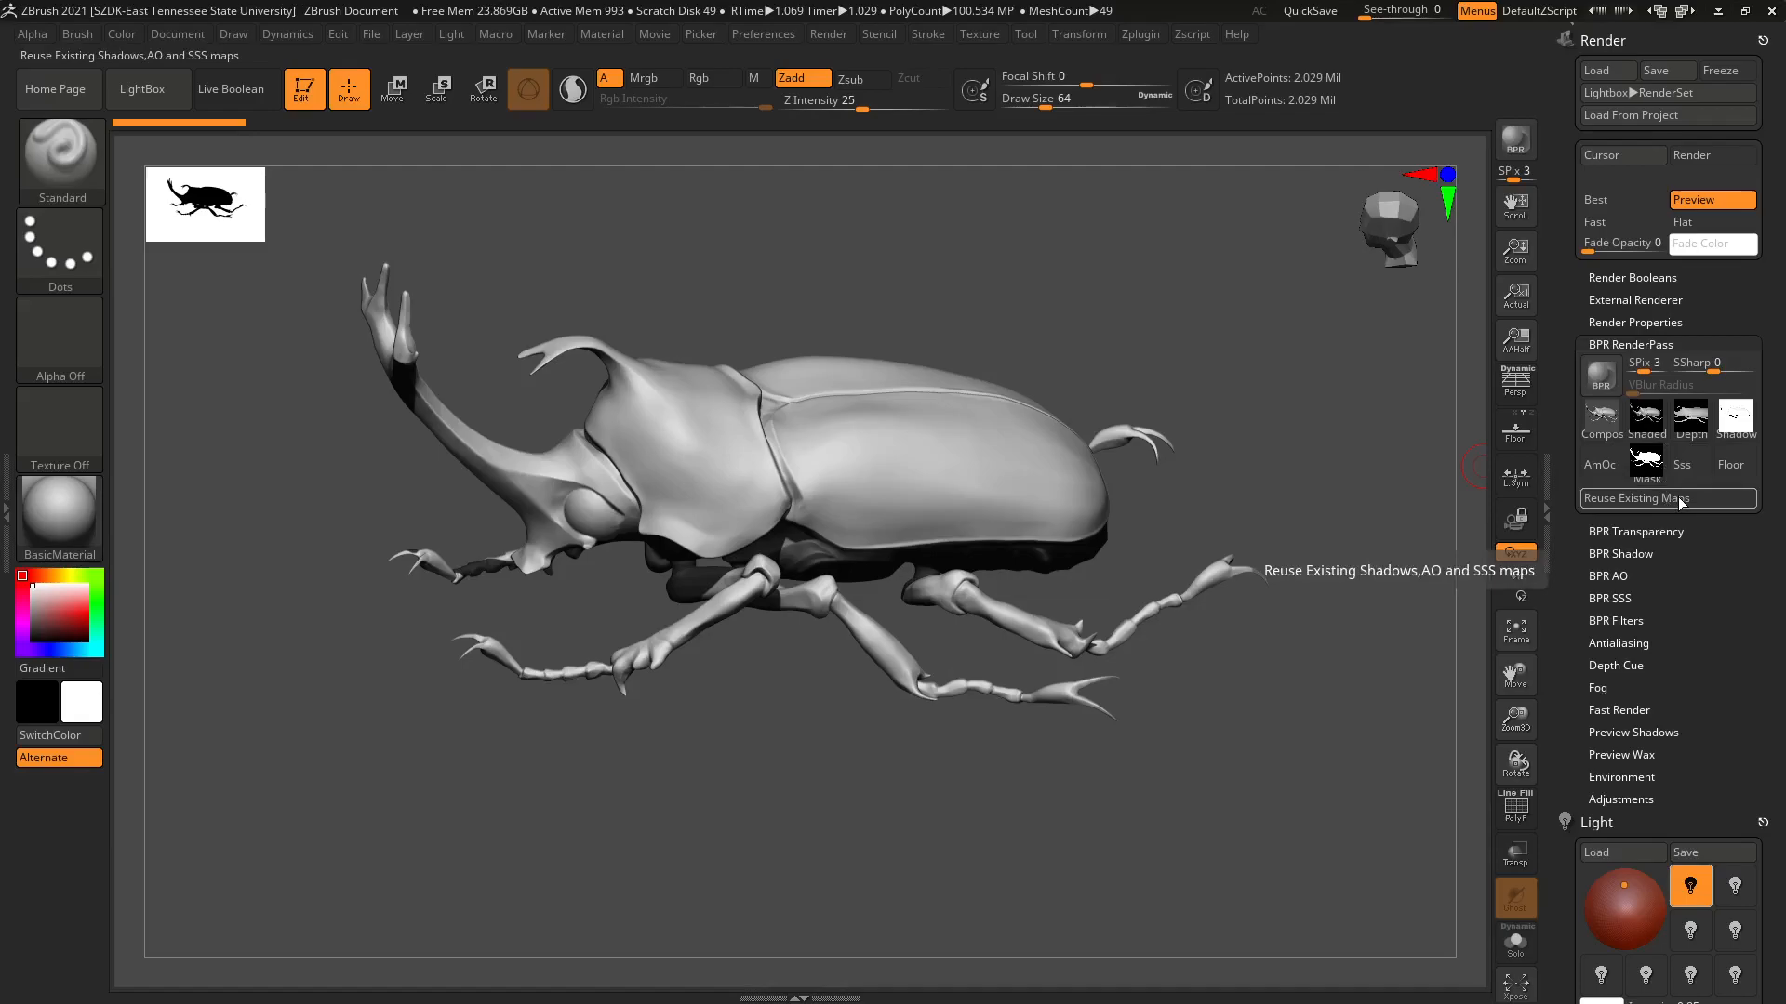
With the BPR Shadow settings open, turn on the floor and render the beetle with BPR.
click(1619, 555)
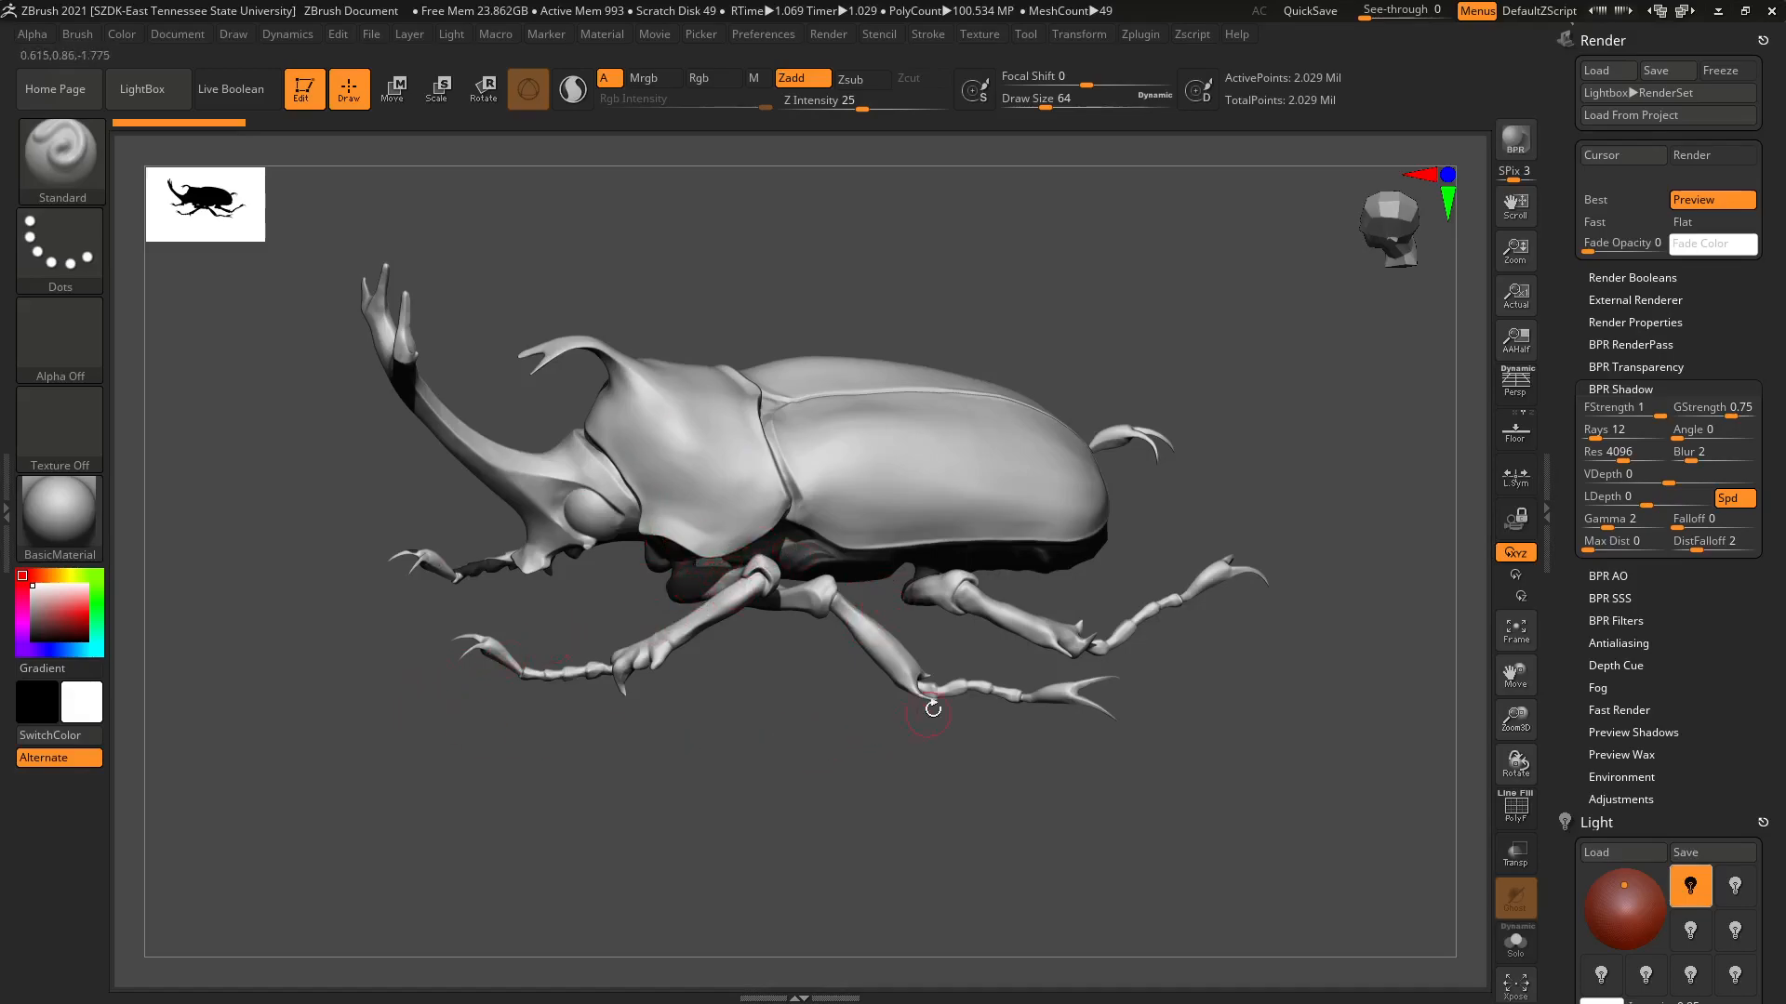
click(1515, 445)
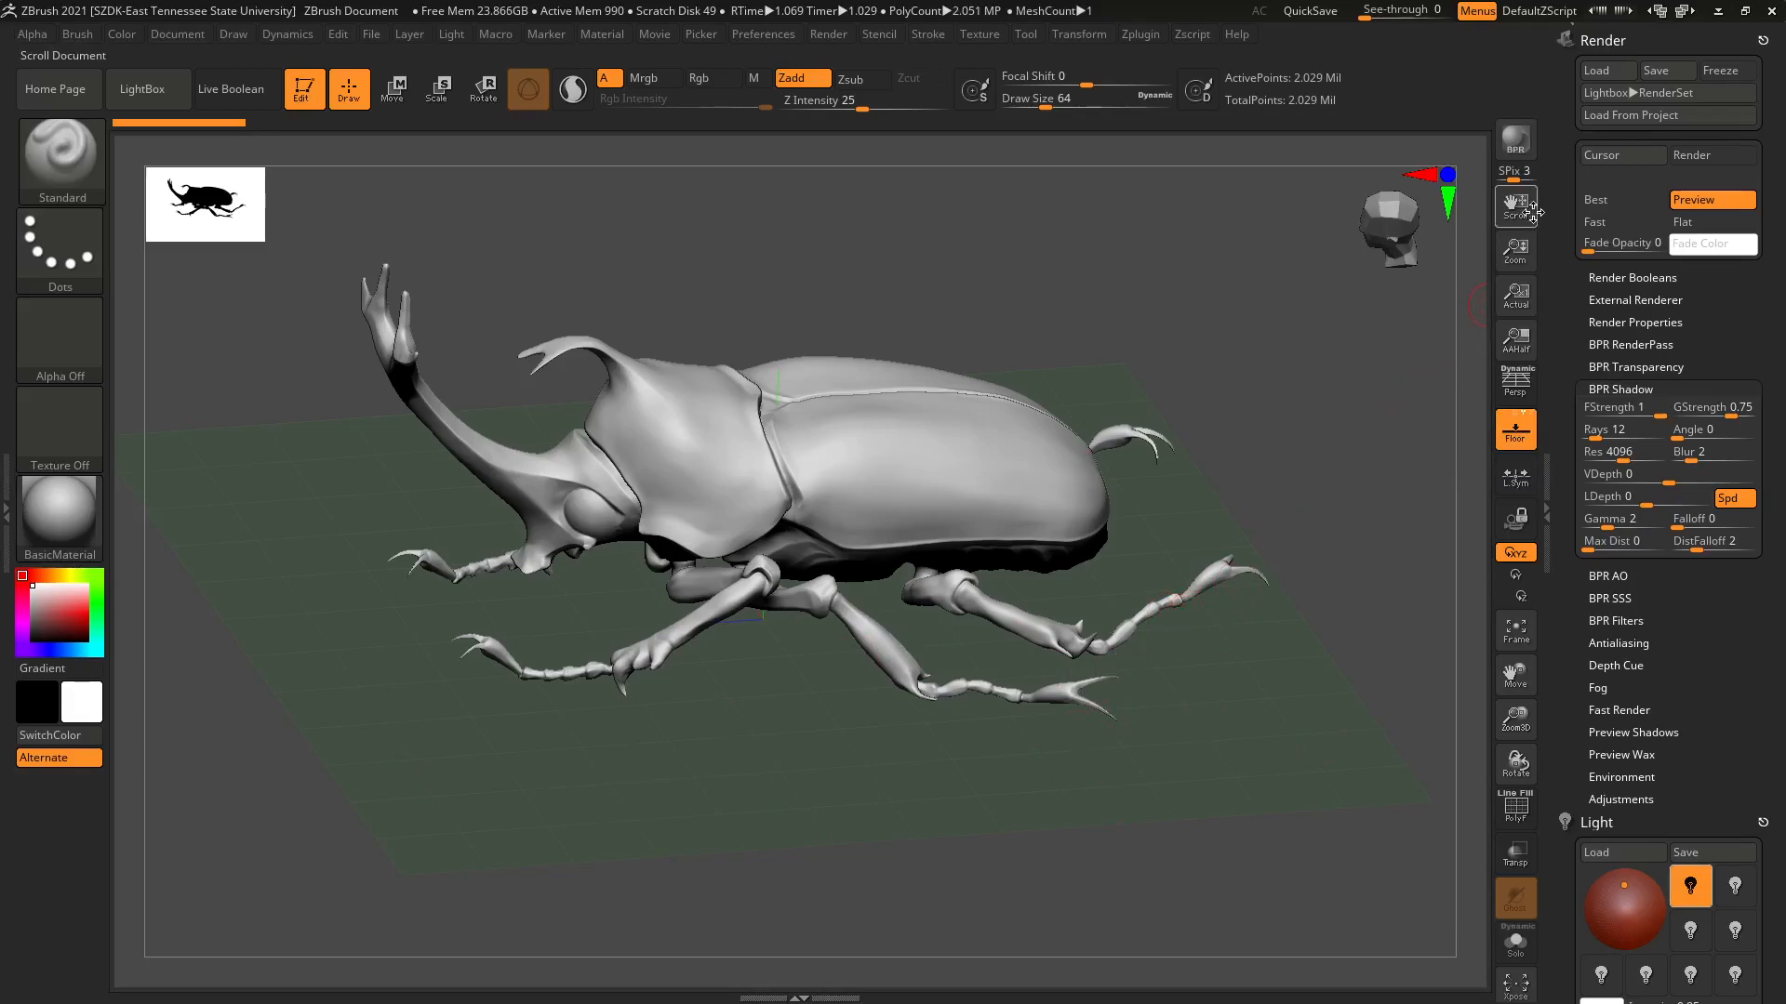
click(1506, 146)
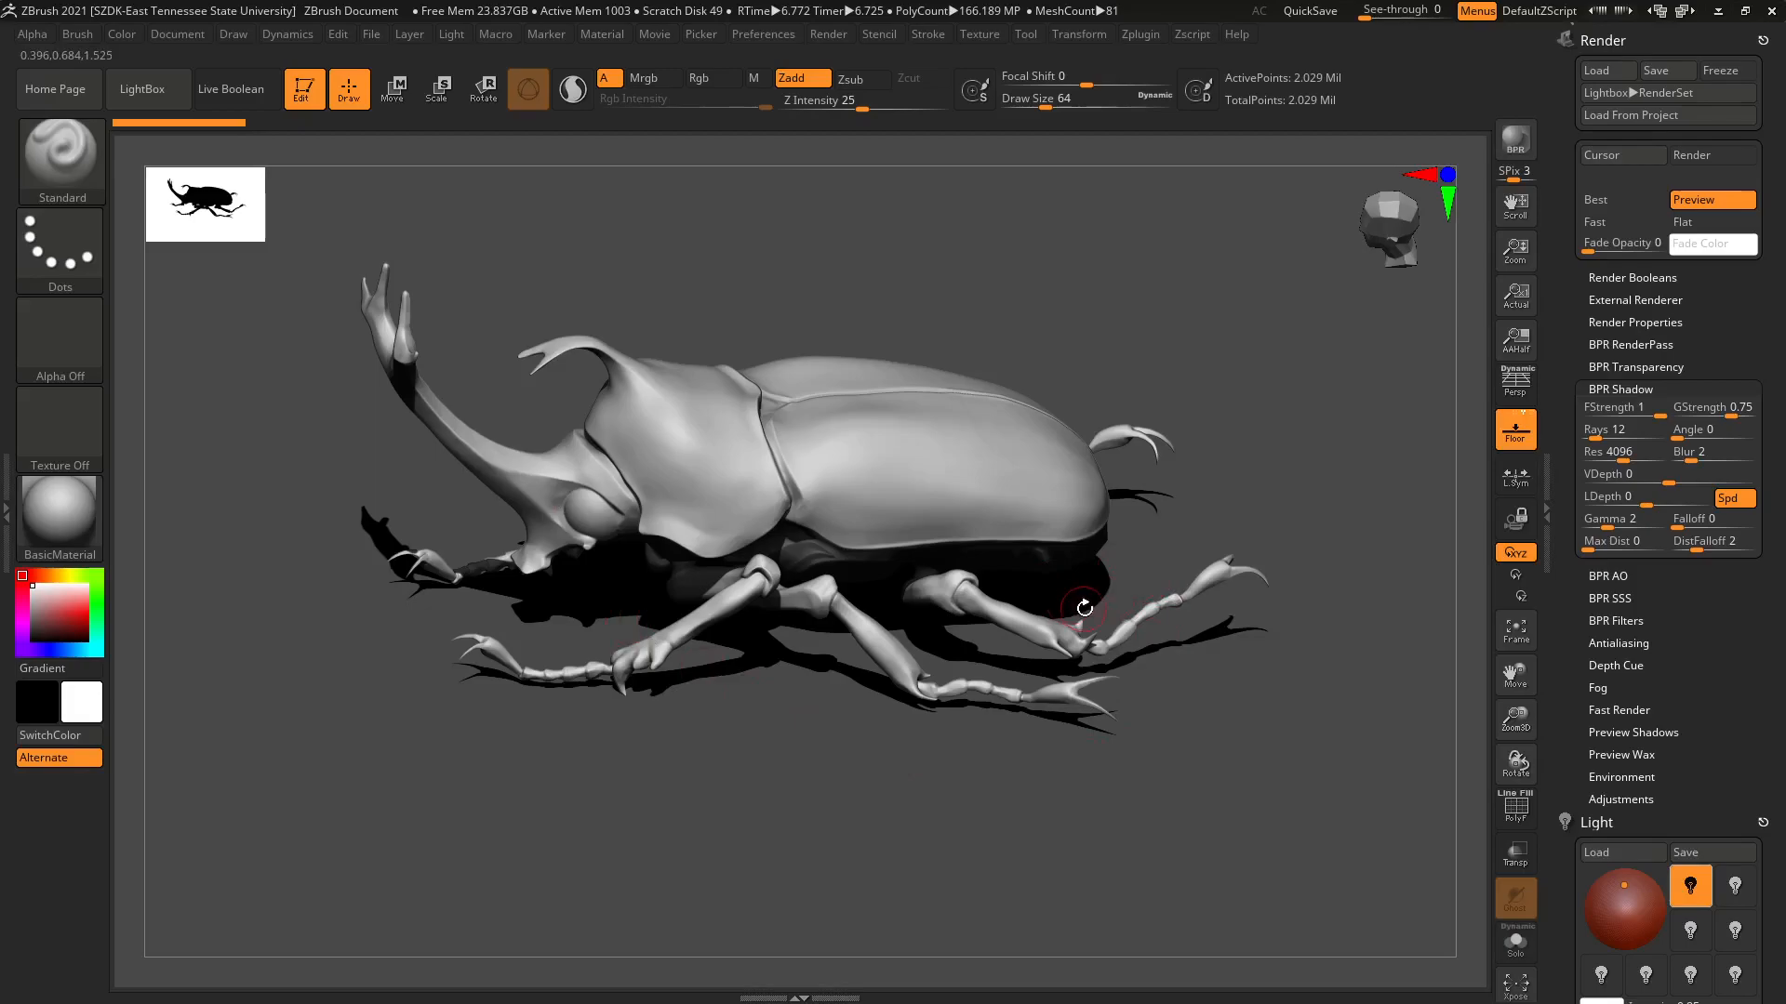
Set the Shadow&AO color in the Render Properties to a near-black grey and rerender the beetle with BPR.
click(1634, 322)
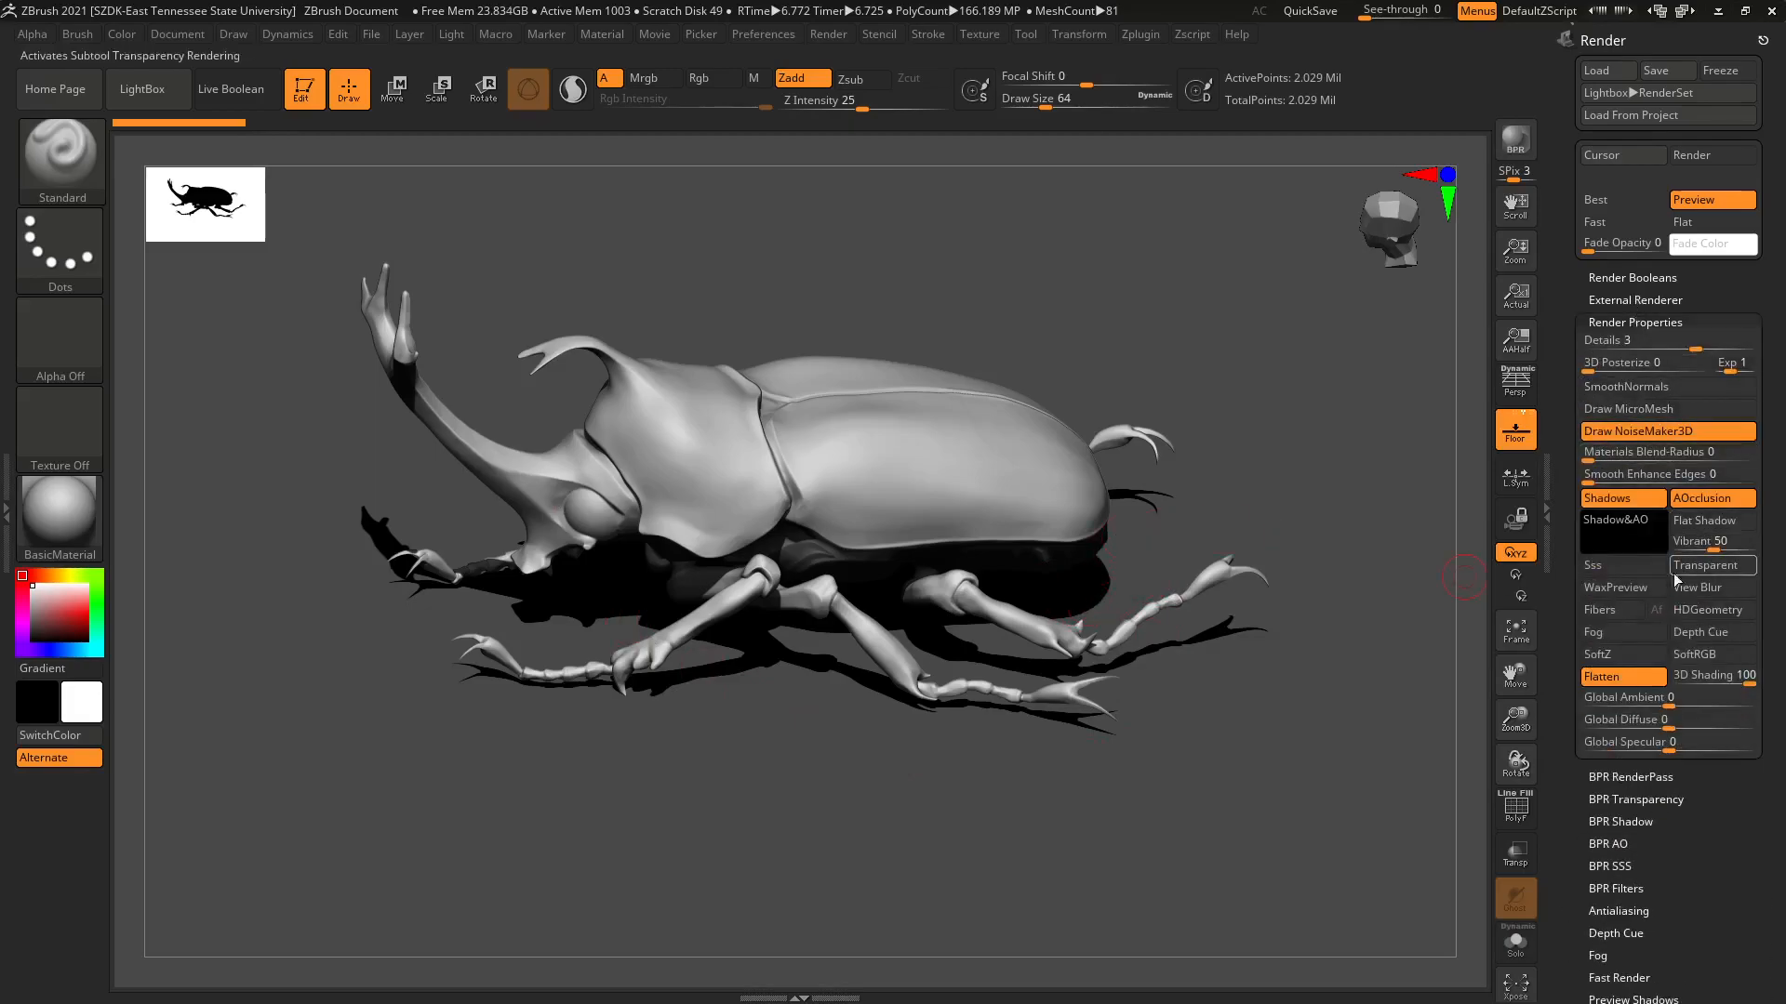
click(1603, 540)
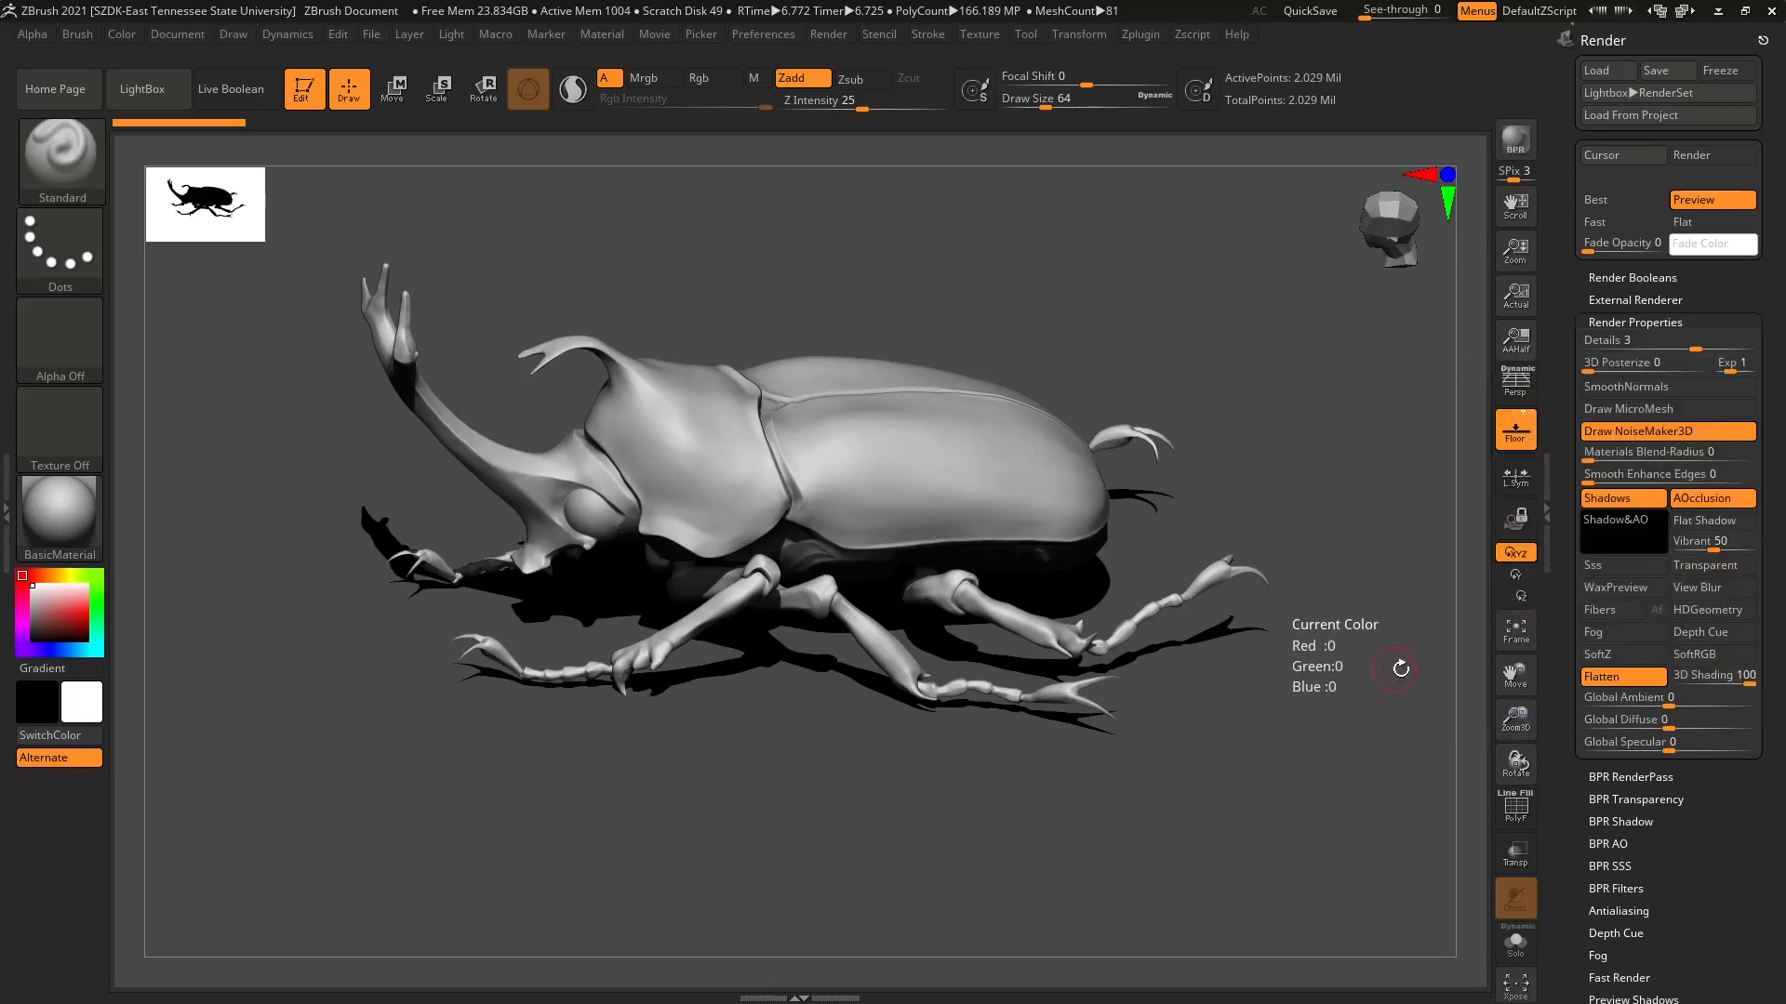
click(1601, 544)
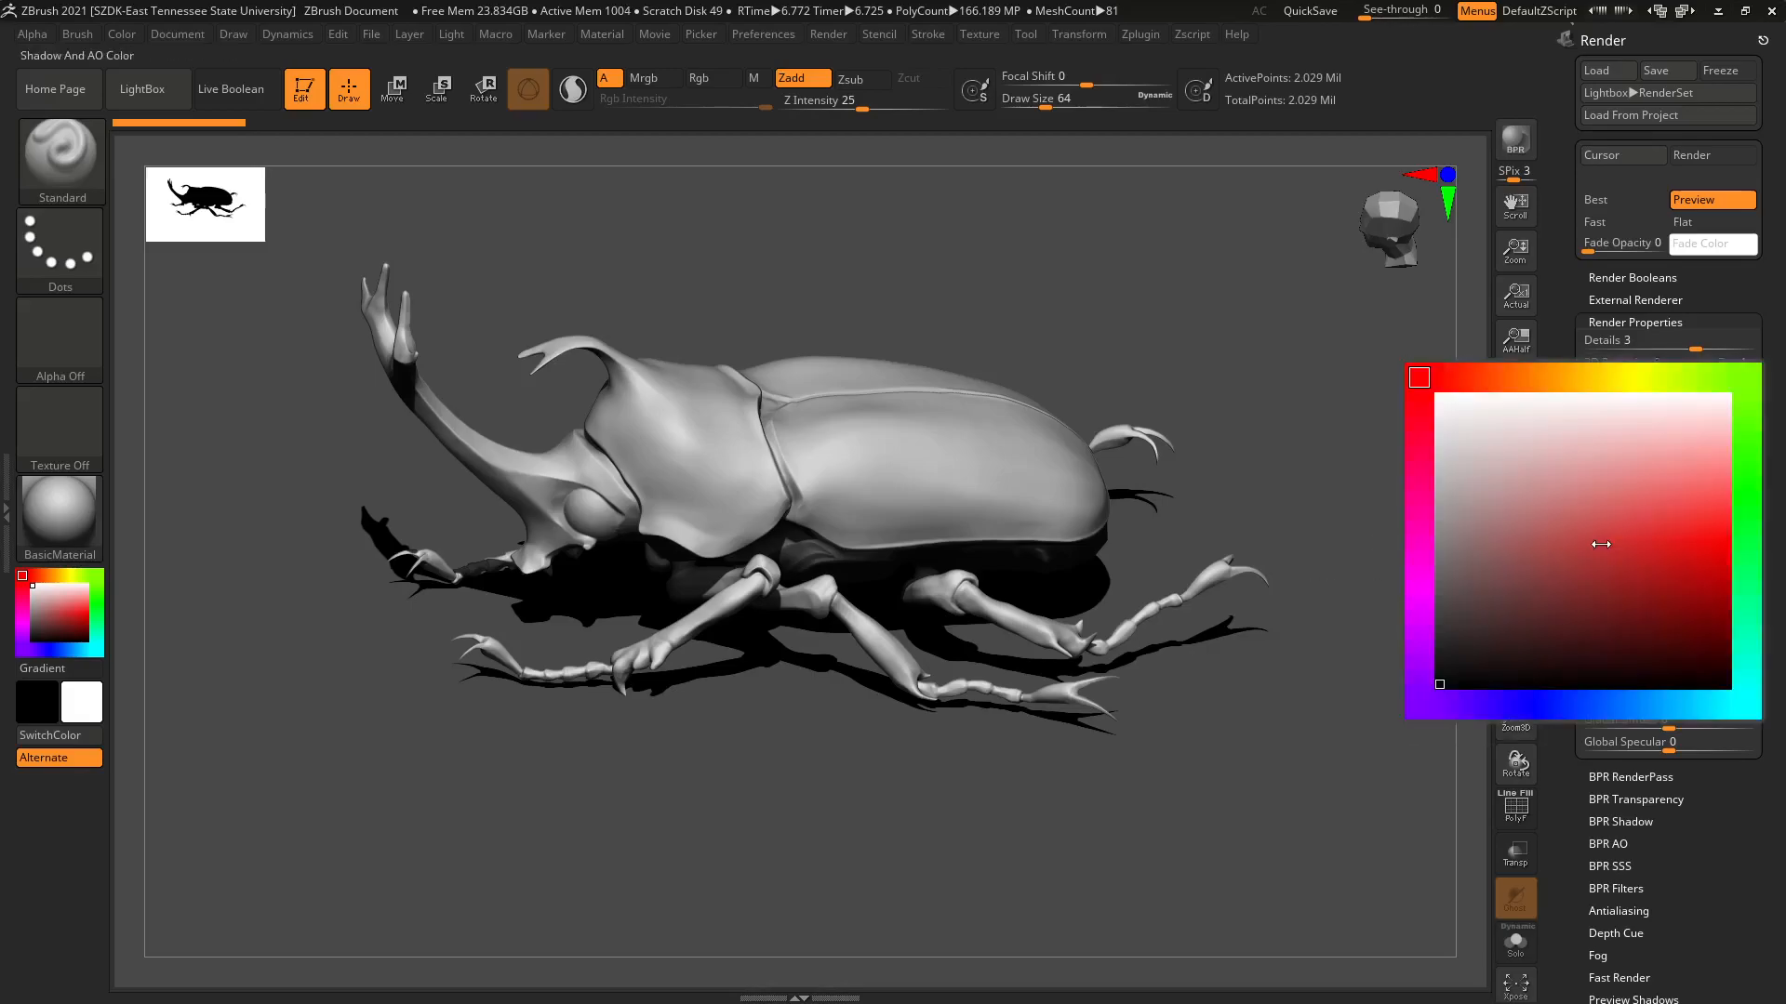
click(1435, 675)
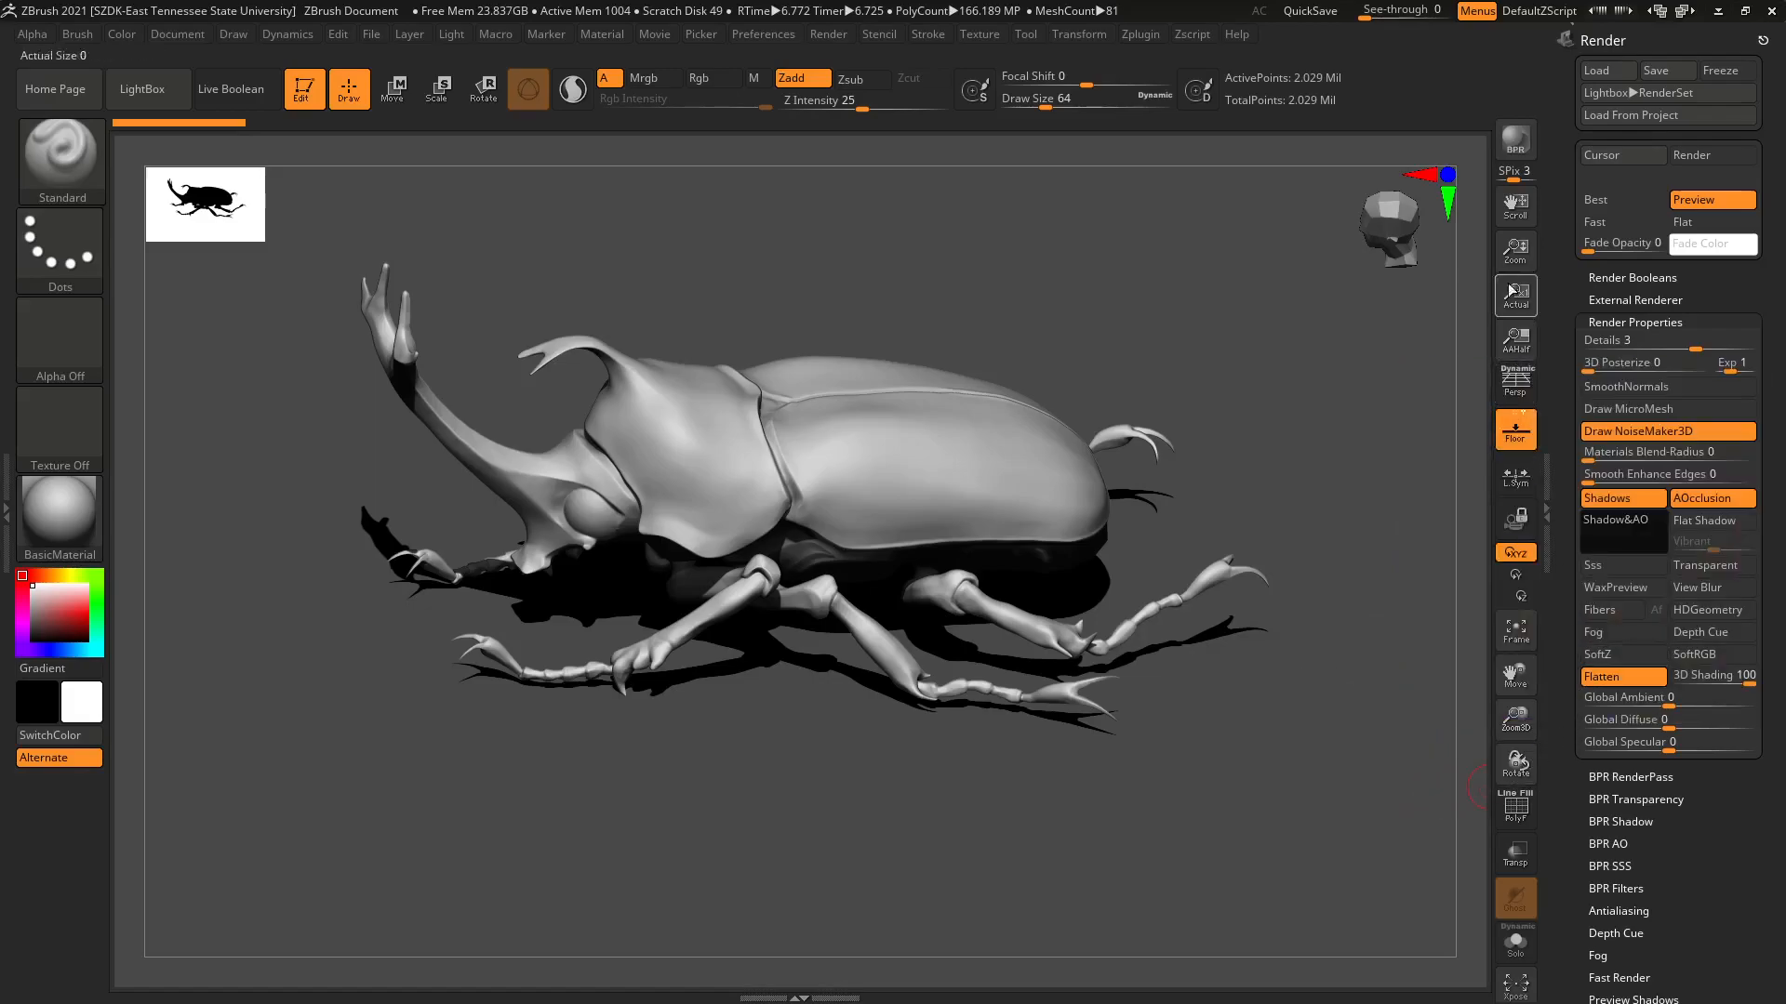
click(1518, 144)
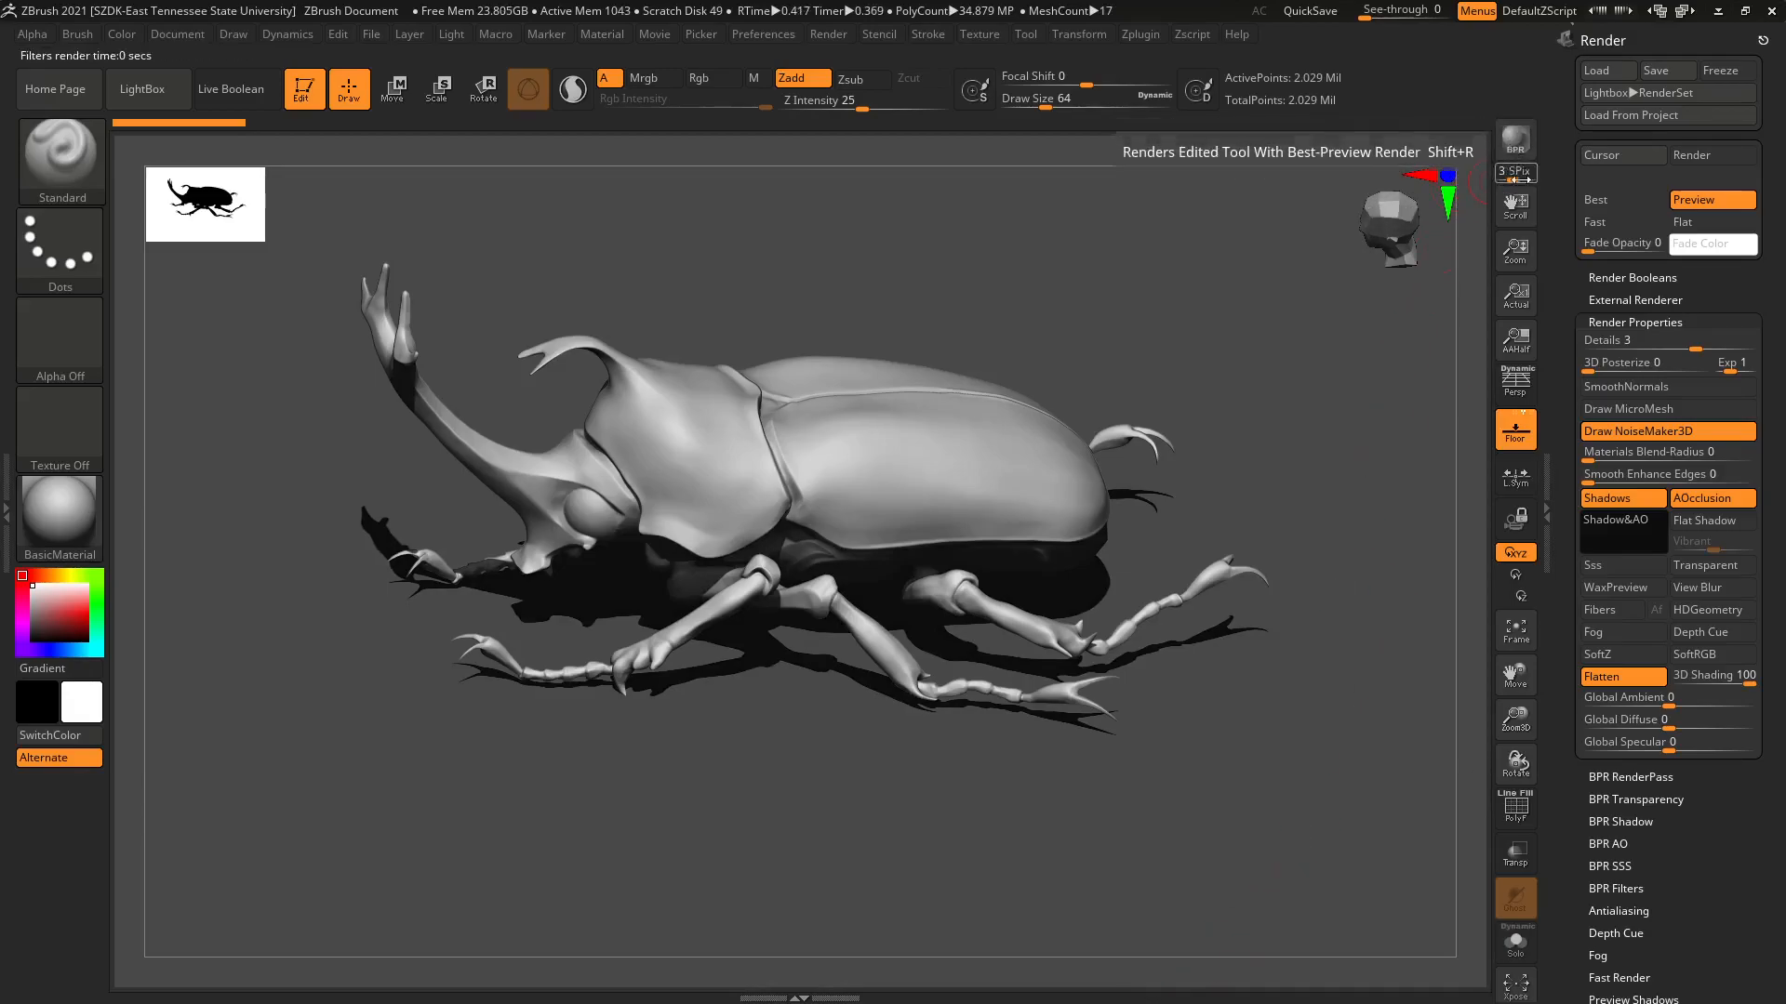
Lighten the Shadow&AO color to a dark grey of RGB 30, 29, 29 and rerender the beetle with BPR.
click(1613, 538)
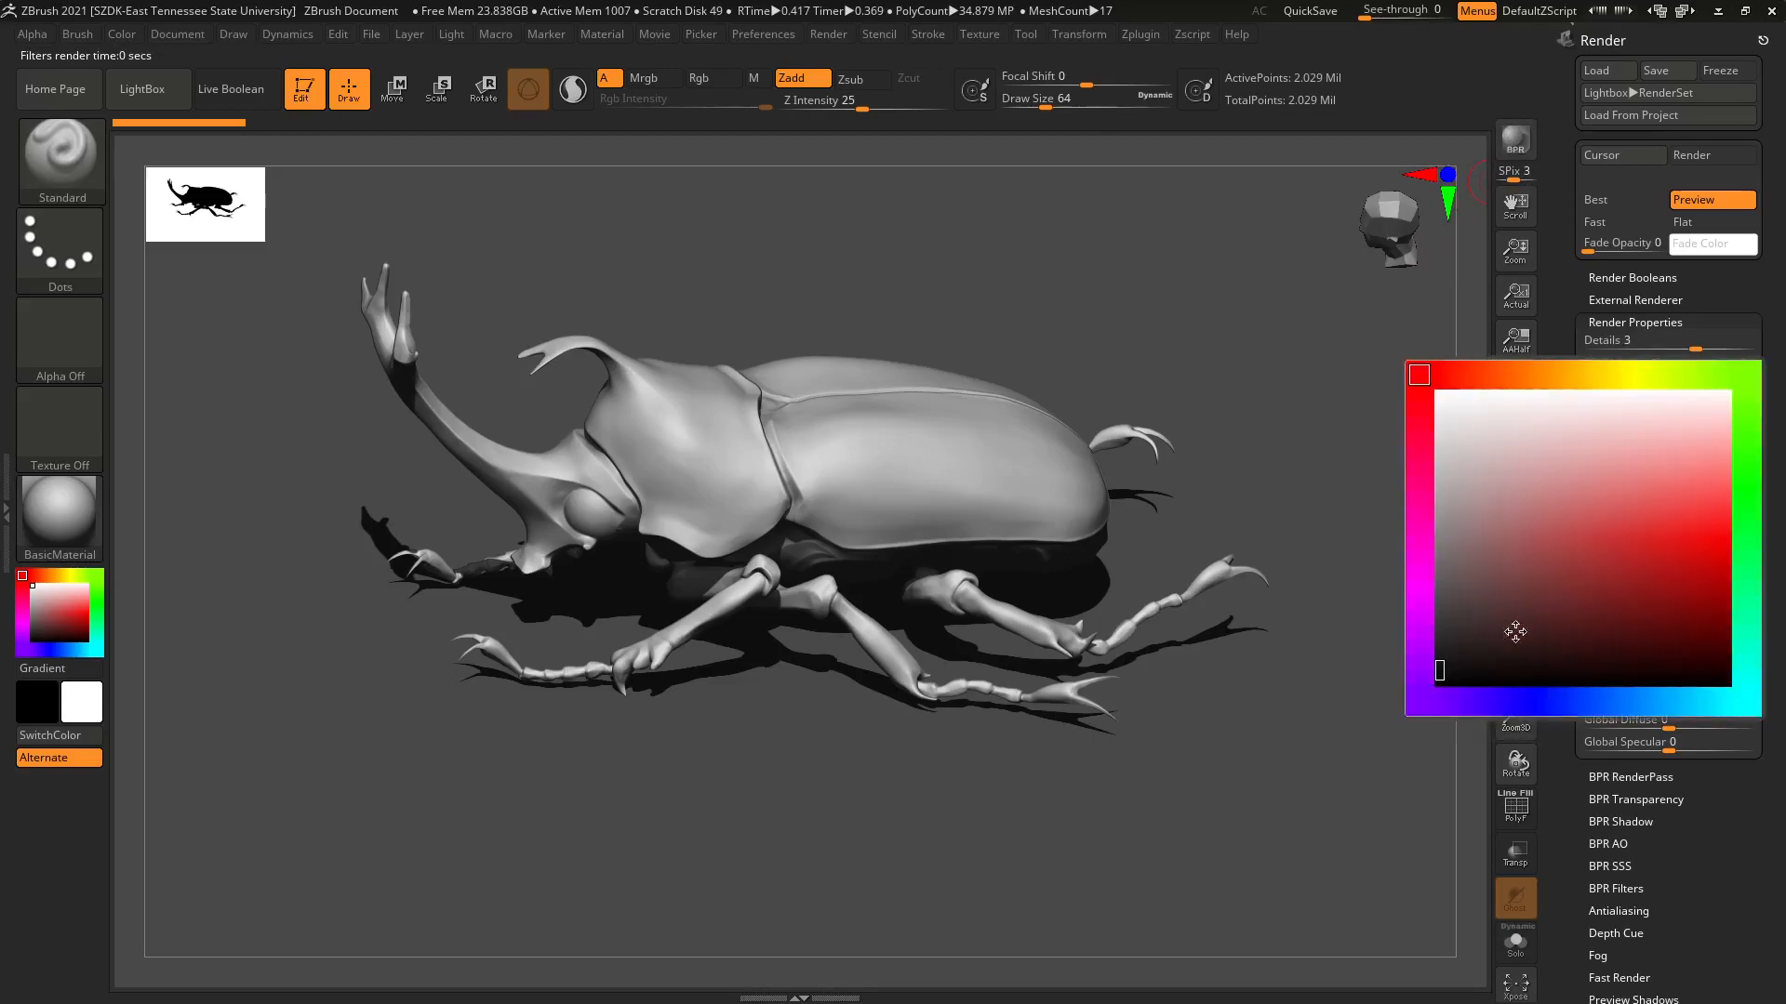
click(1440, 660)
click(1515, 139)
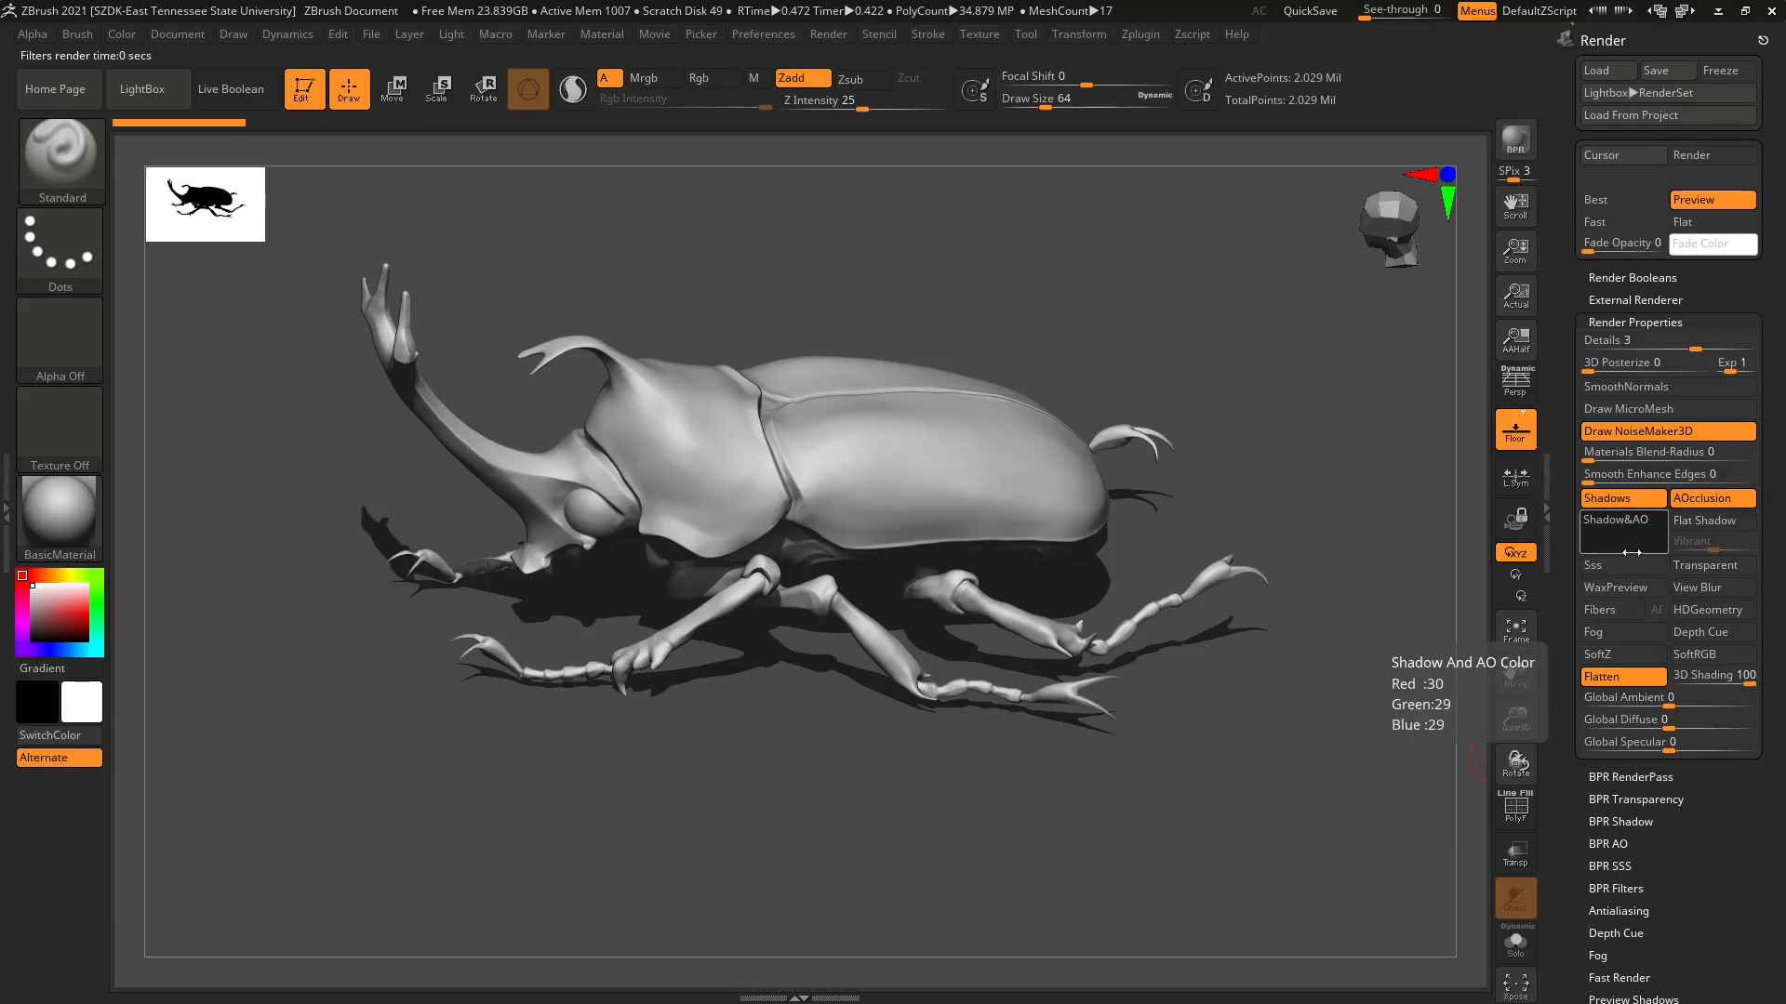
Start exporting the Composite pass from the BPR RenderPass maps and name the JPEG TestRender01.
click(1655, 778)
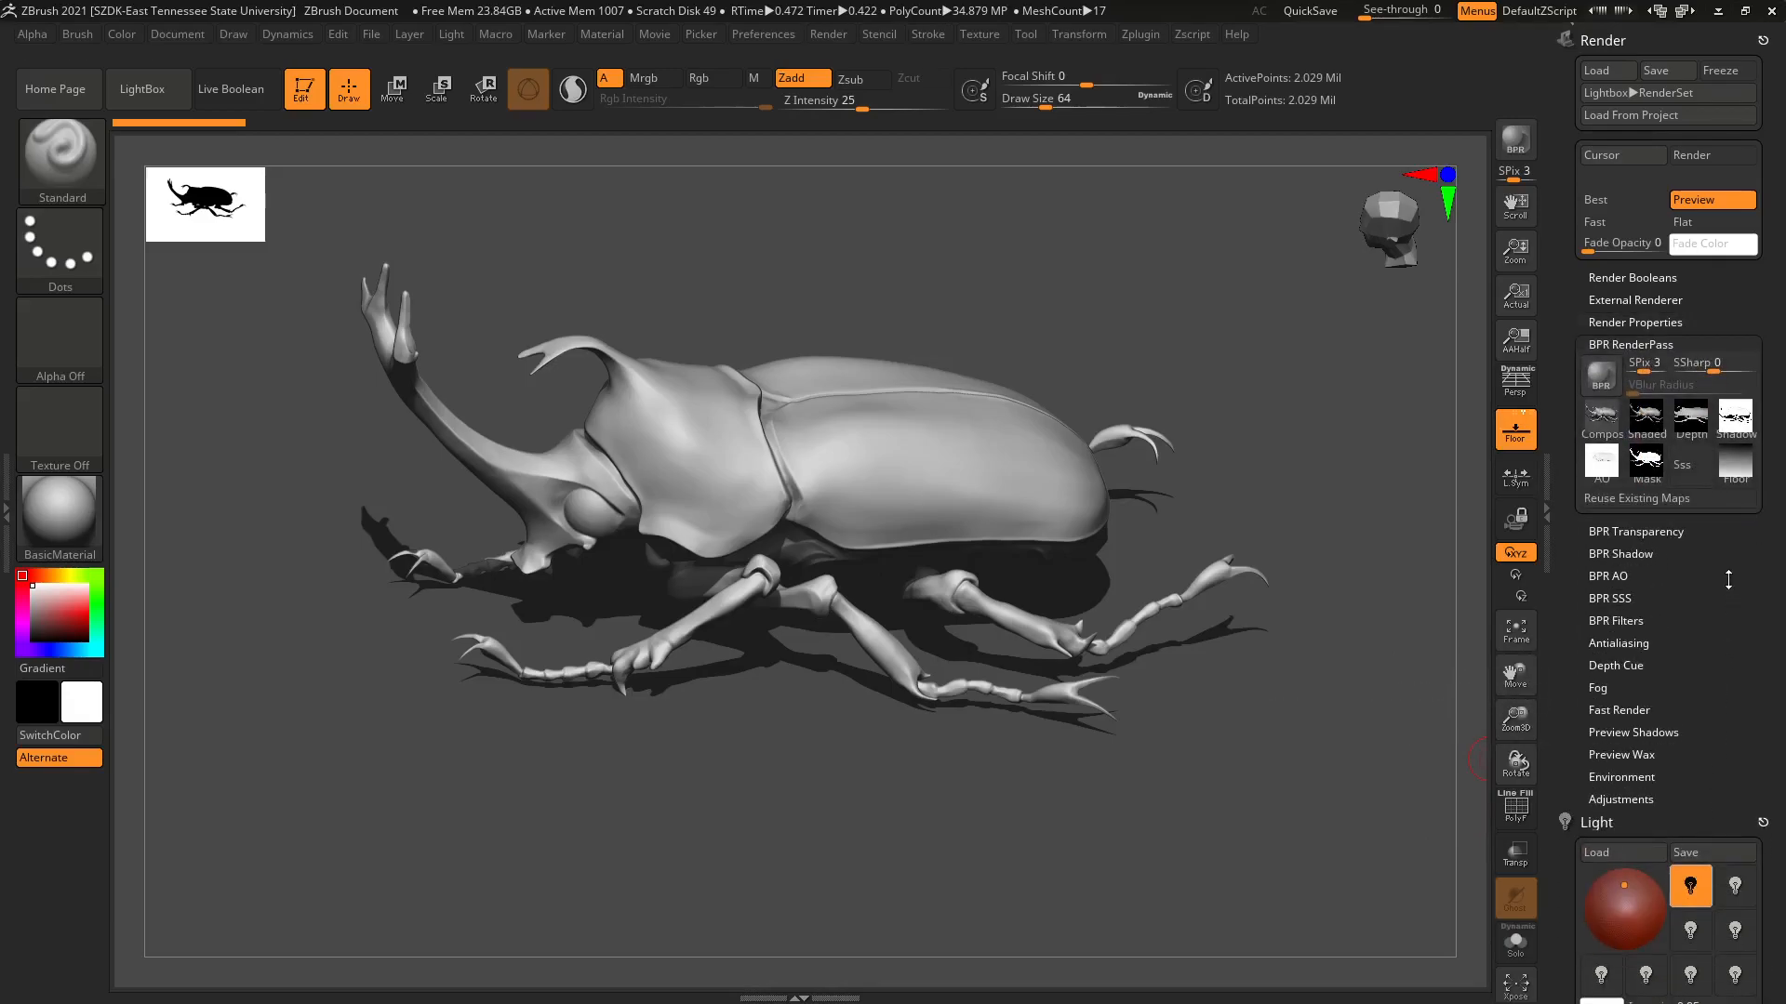
mouse_move(1602, 479)
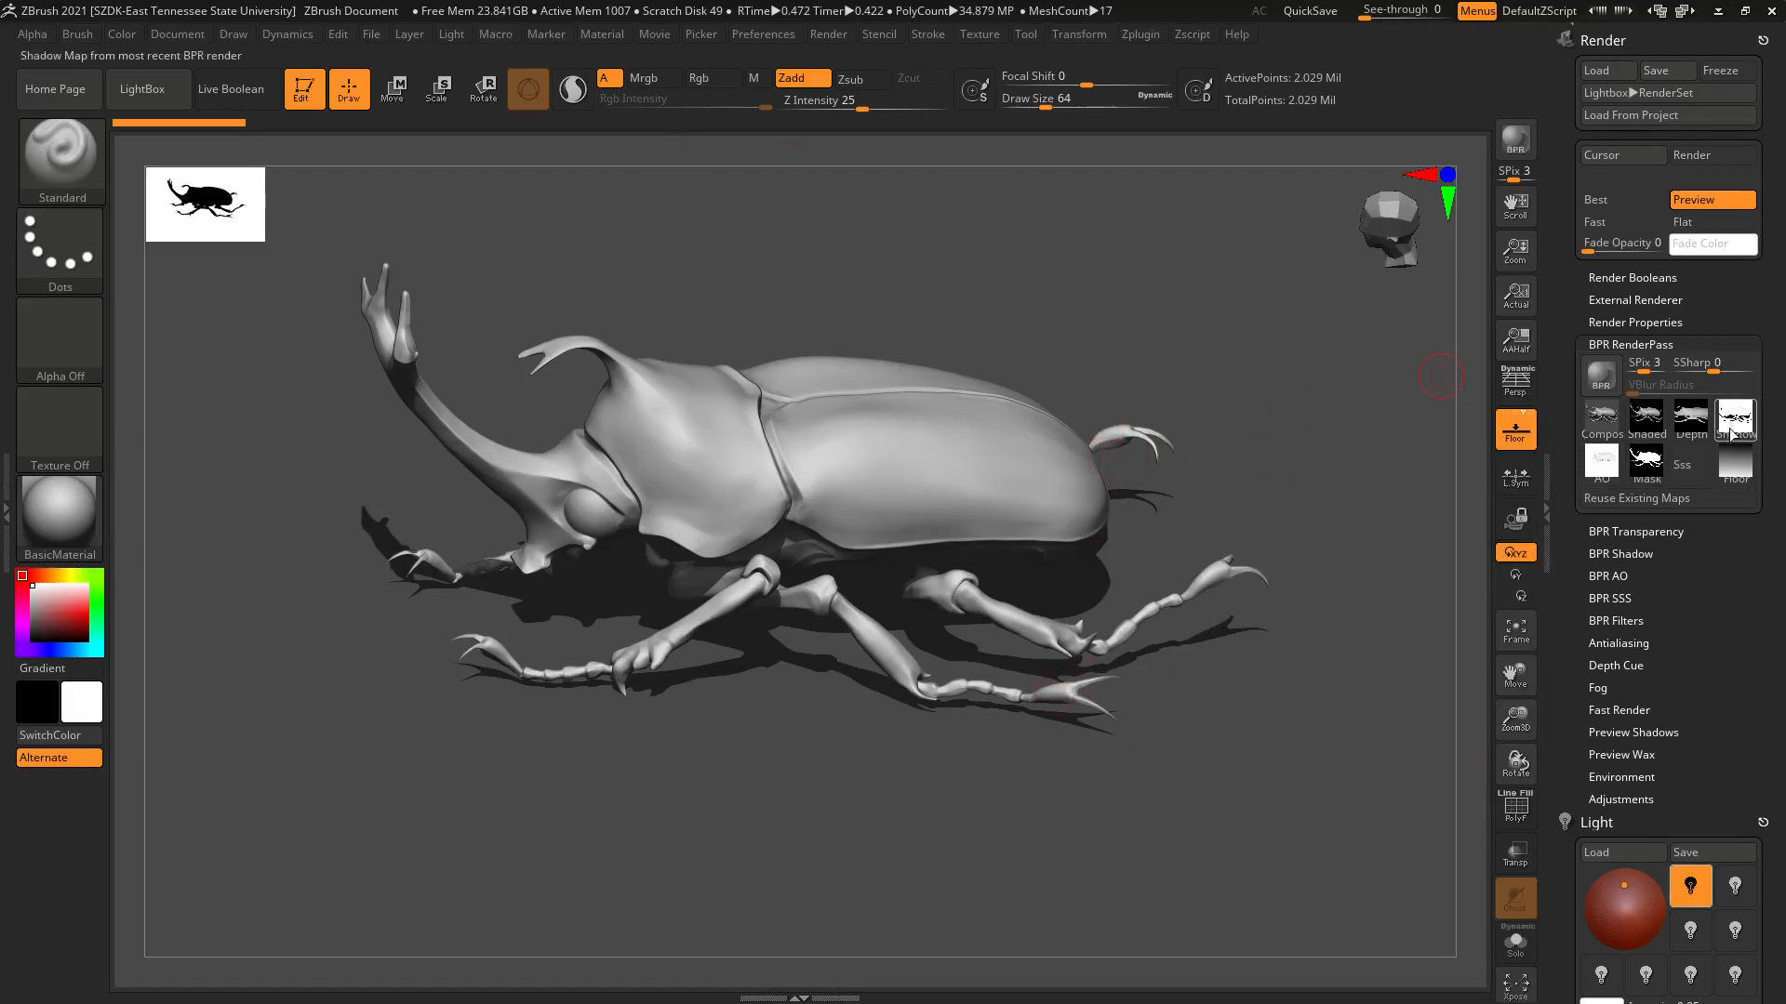
mouse_move(1608, 430)
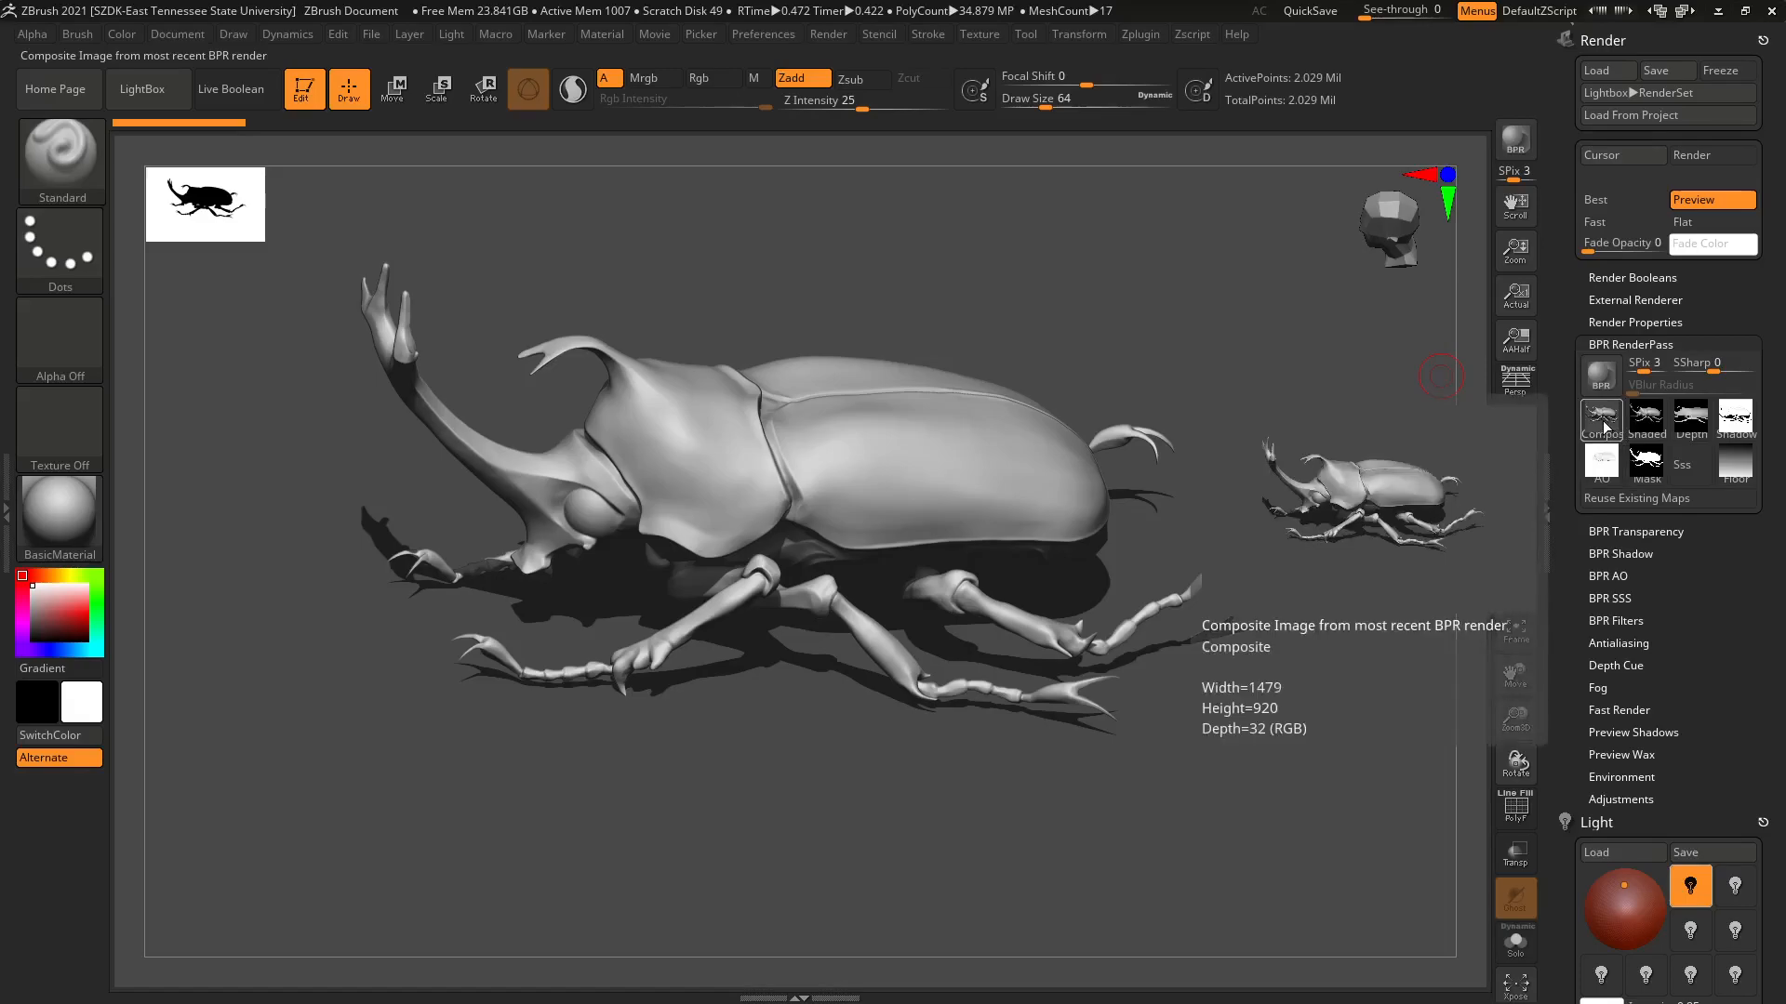
click(1604, 426)
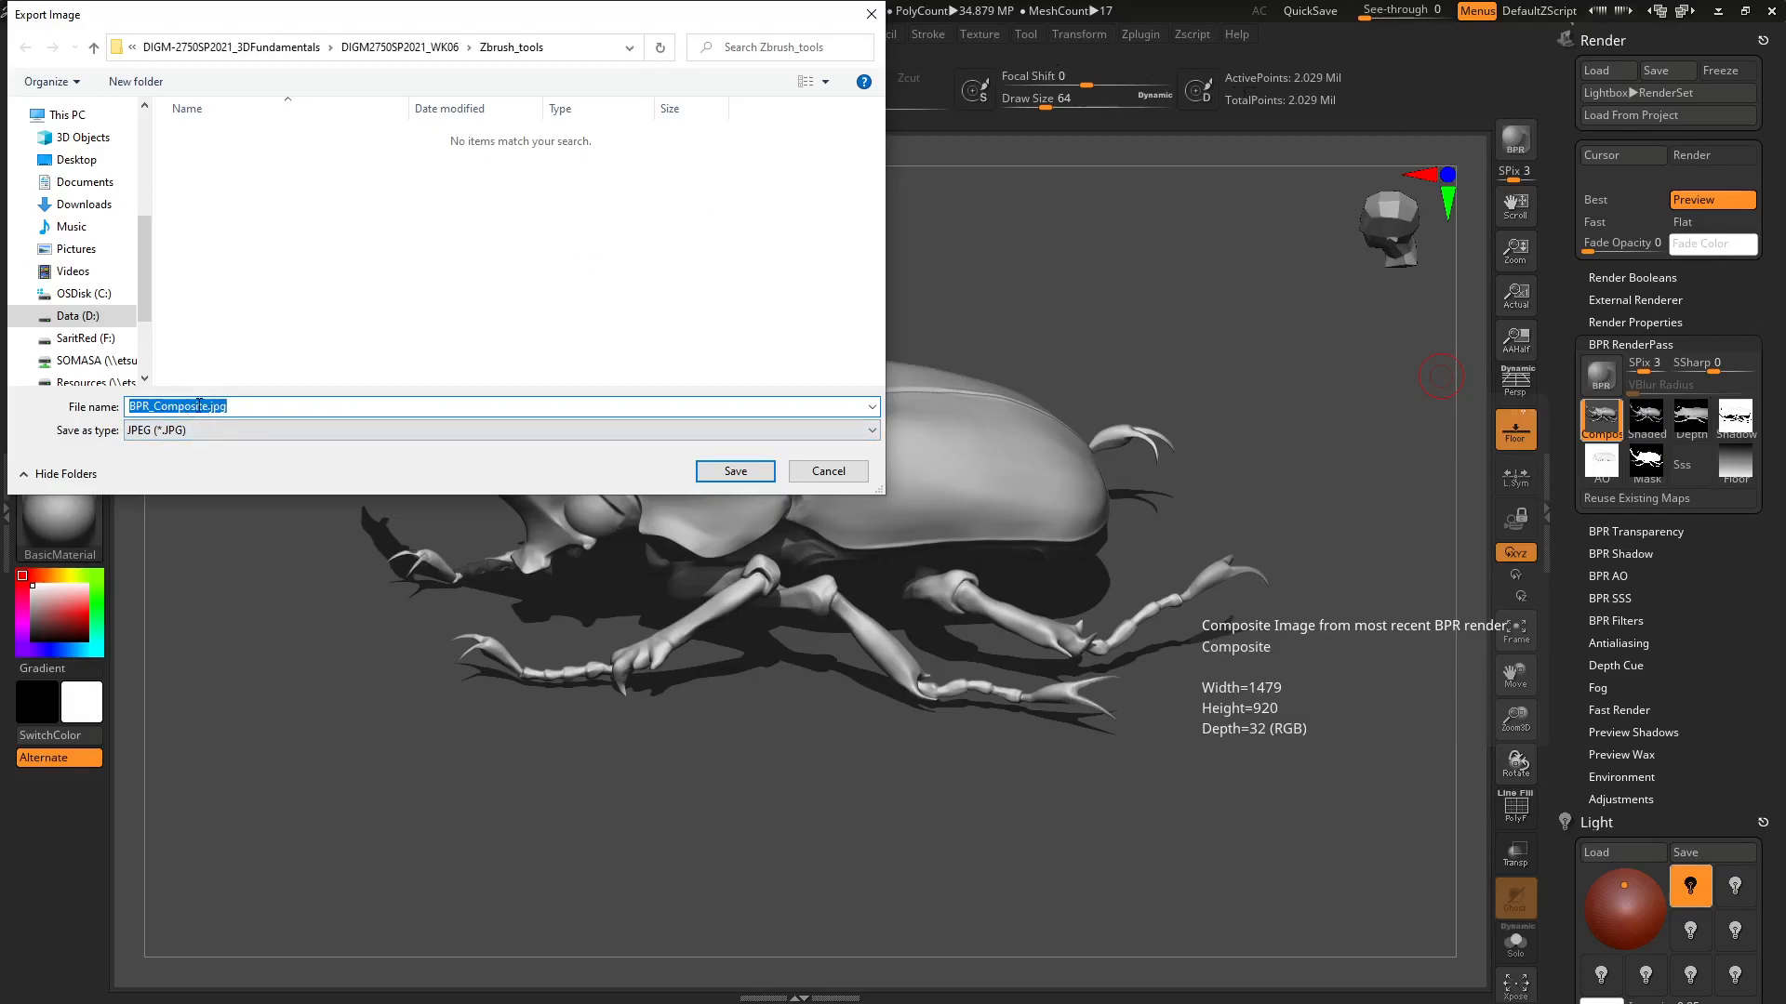
drag(208, 409, 5, 381)
text(TestRender01)
Create a folder named ImageProgess inside DIGM2750SP2021_WK06 and save the composite image in it.
click(410, 46)
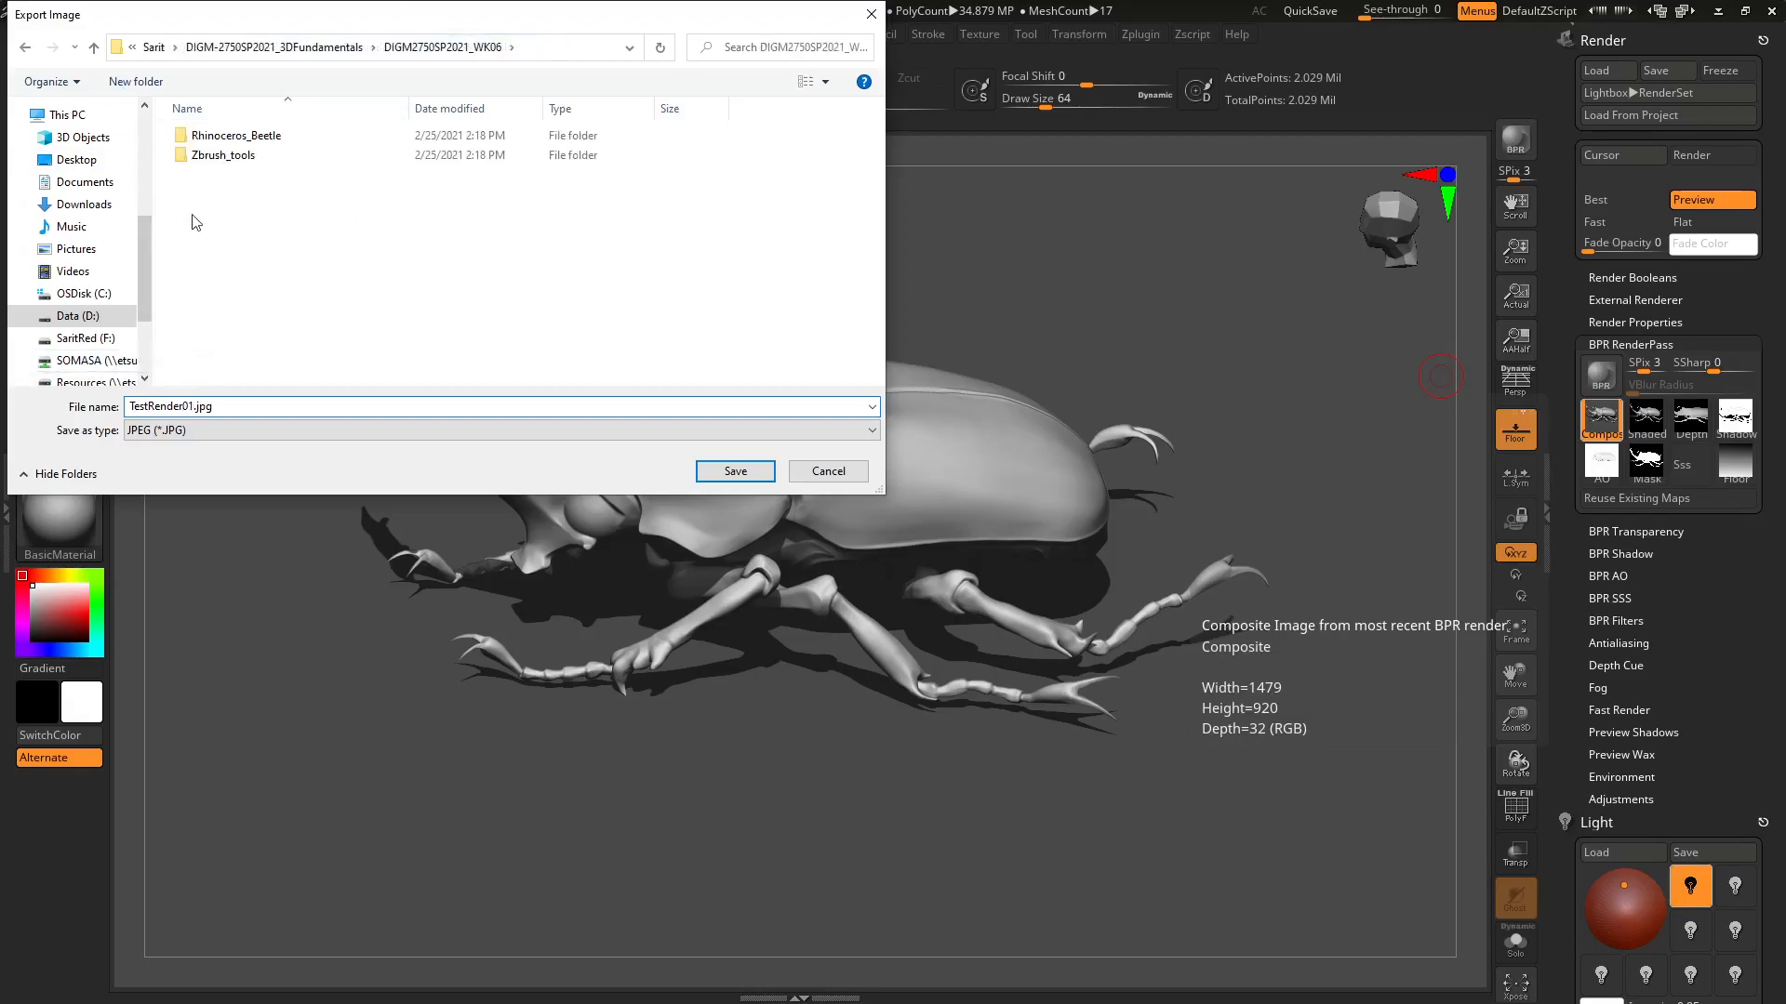
click(135, 81)
text(Image)
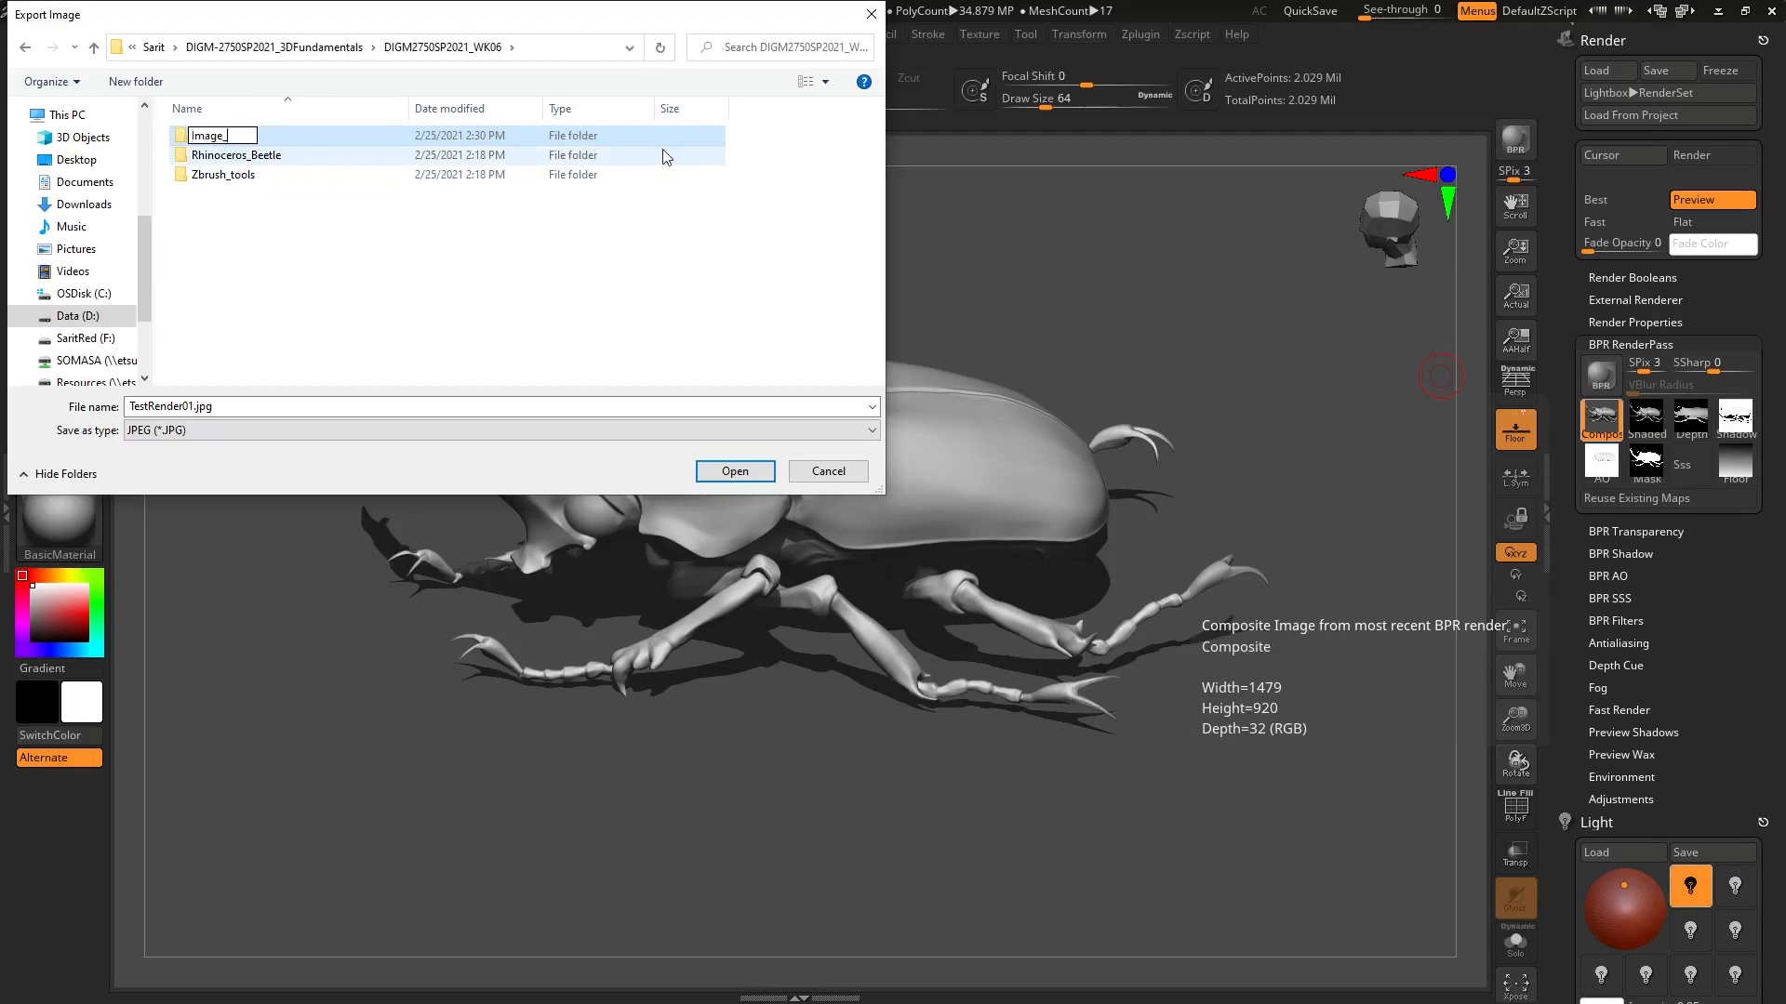
text(Progess)
key(Return)
key(Return)
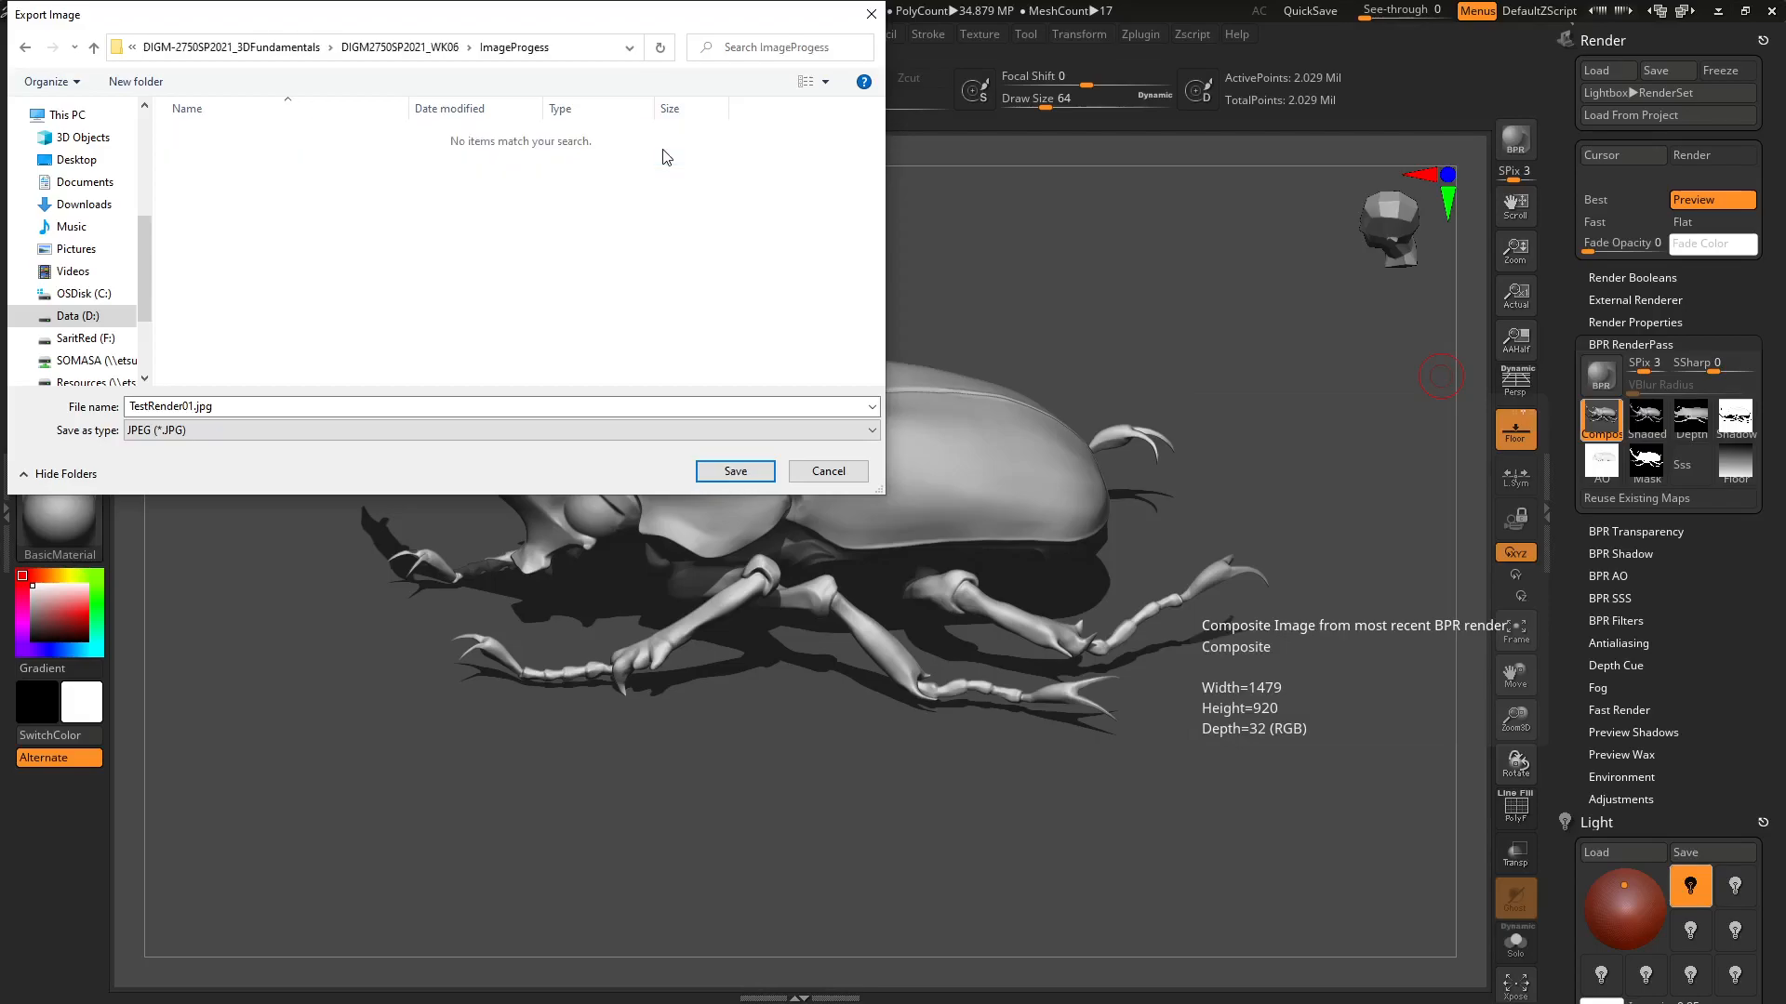
click(733, 471)
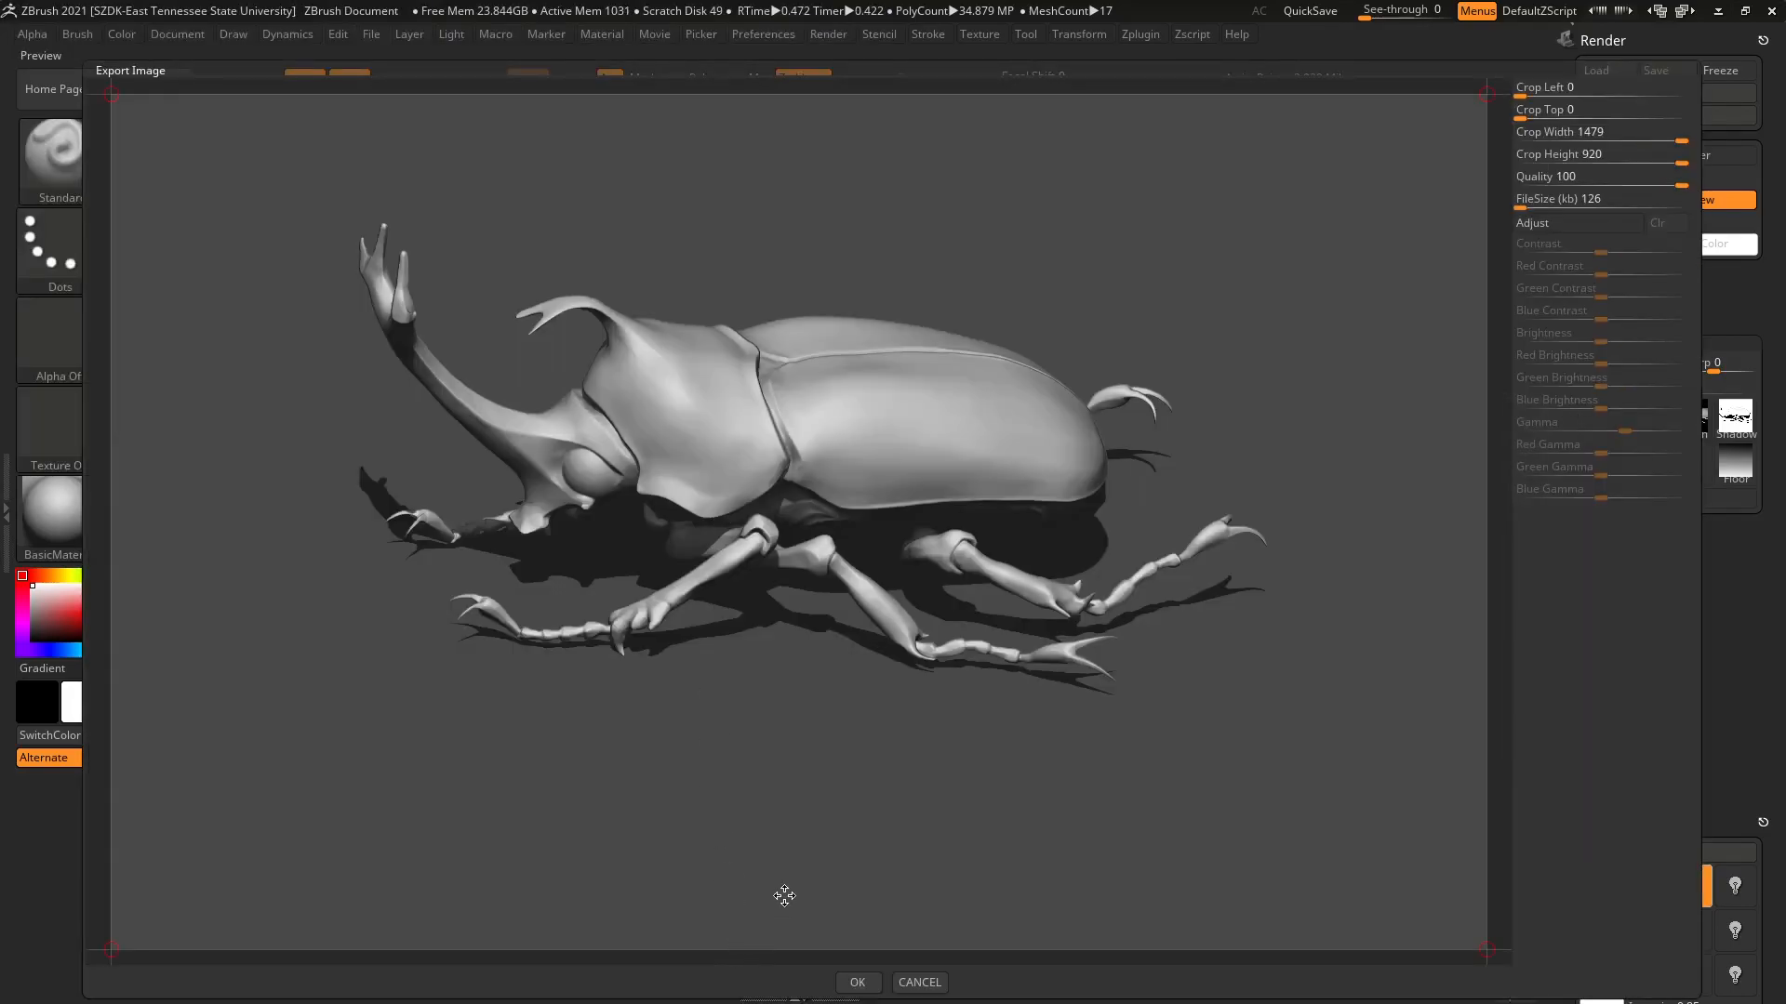
Crop the exported image to 1257 by 740 pixels, offset 86 from the left and 28 from the top, and finish the export.
drag(1486, 949, 1323, 809)
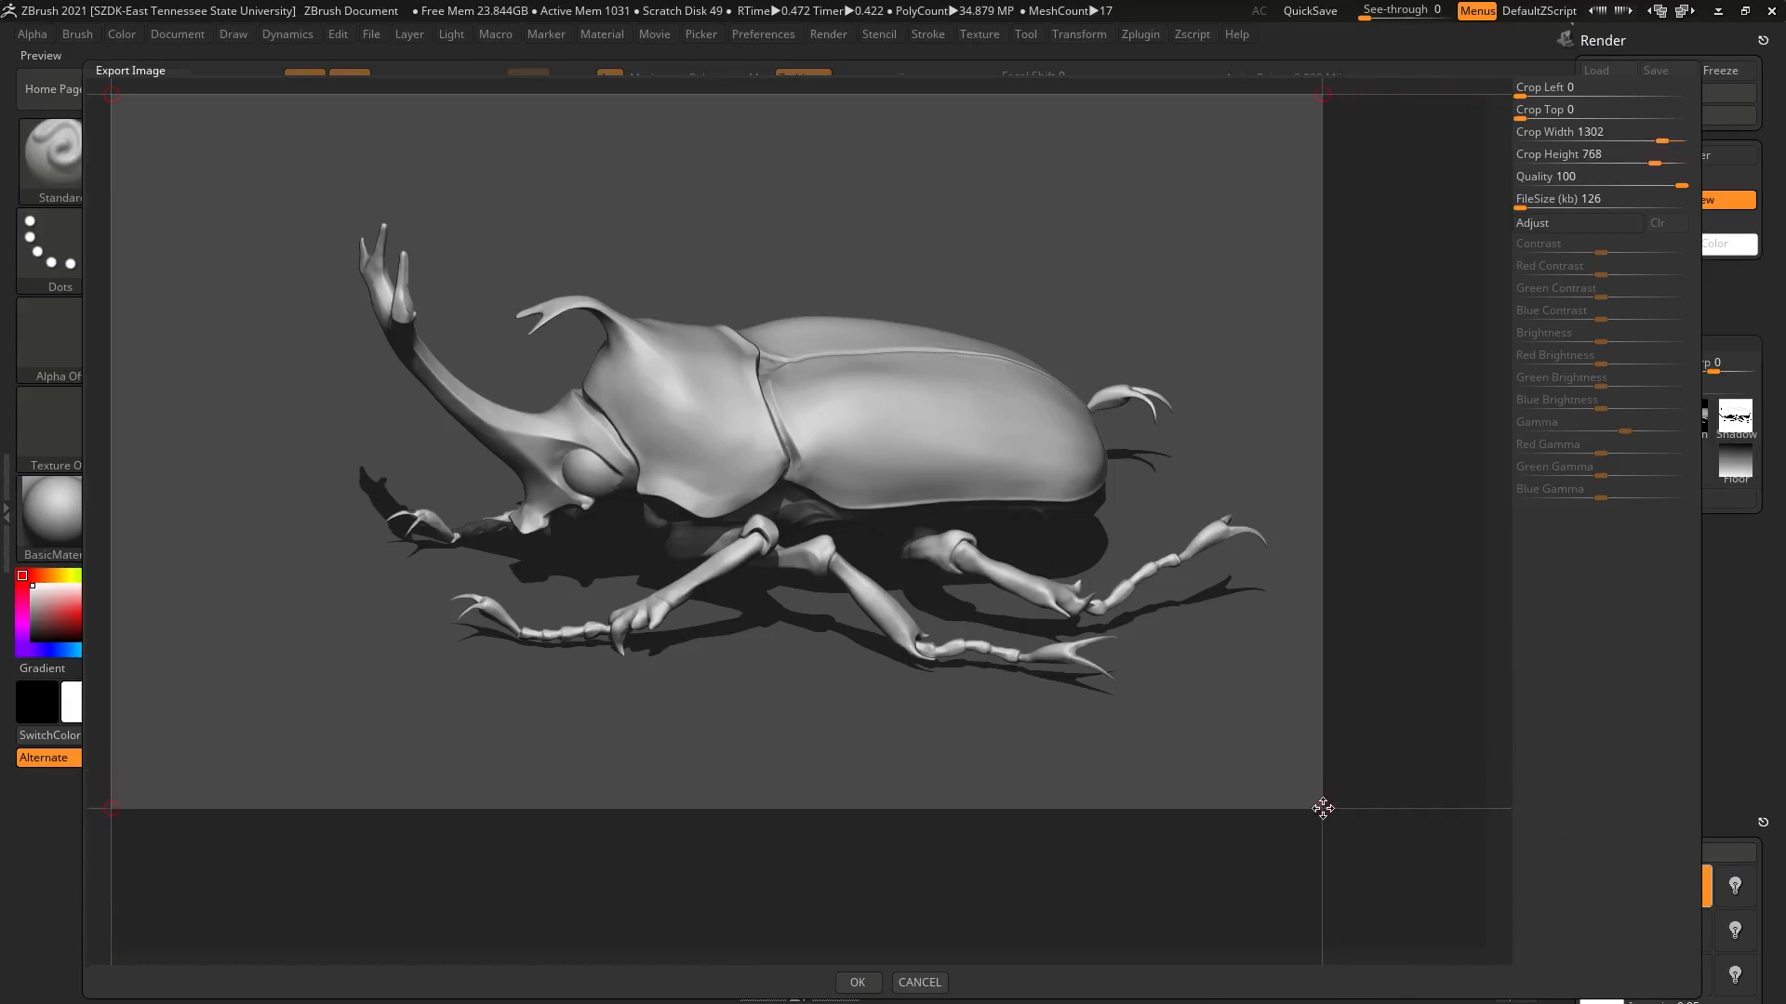
drag(111, 97, 192, 121)
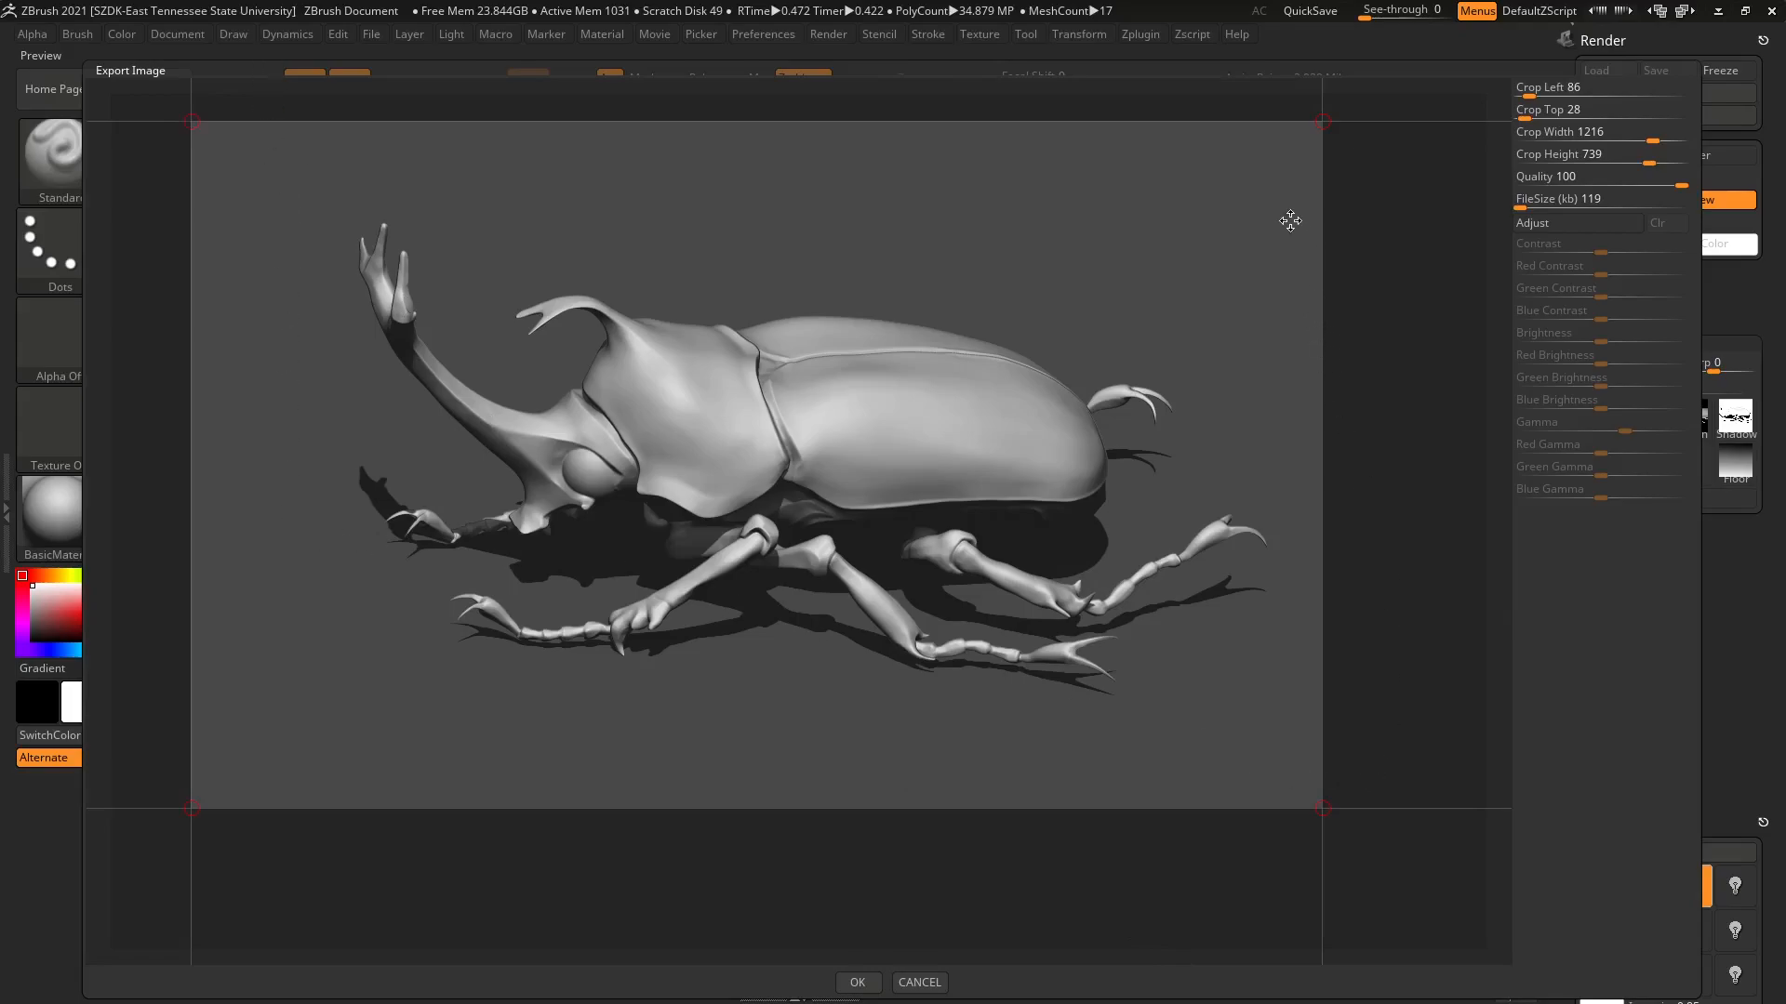
drag(1324, 809, 1360, 809)
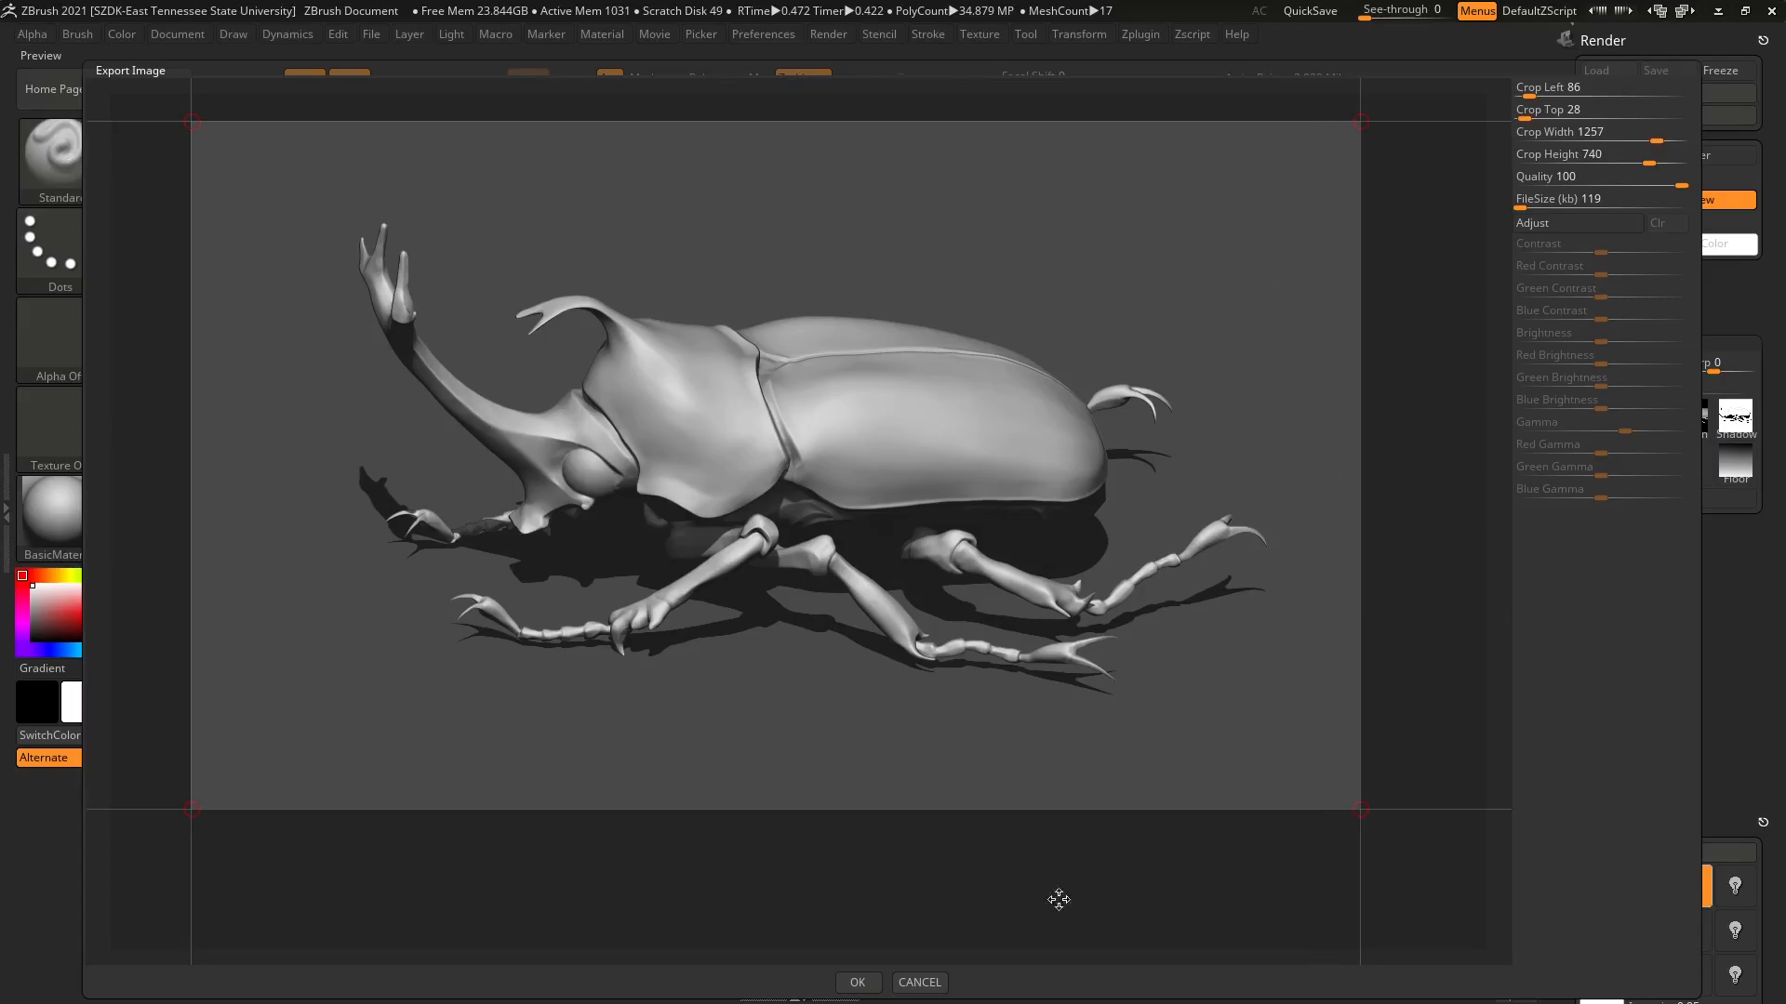
click(856, 982)
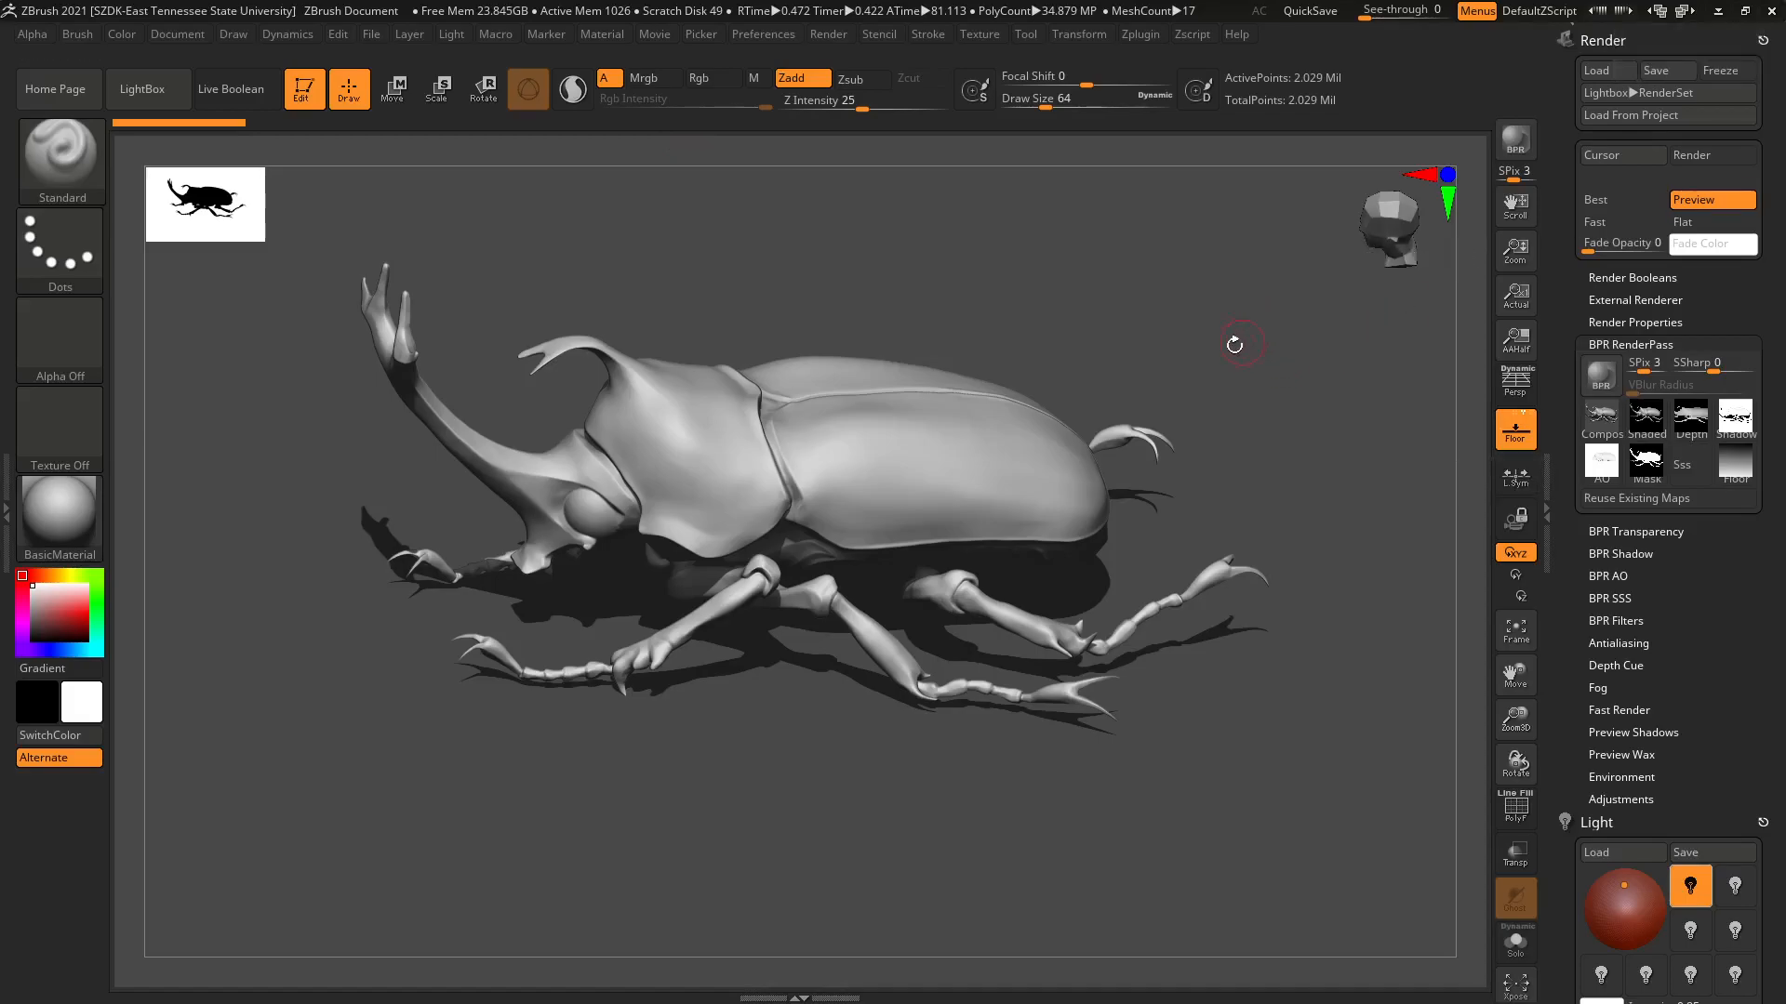
Tilt the view to look down on the beetle more steeply and rerender it with BPR.
drag(1153, 358, 1150, 389)
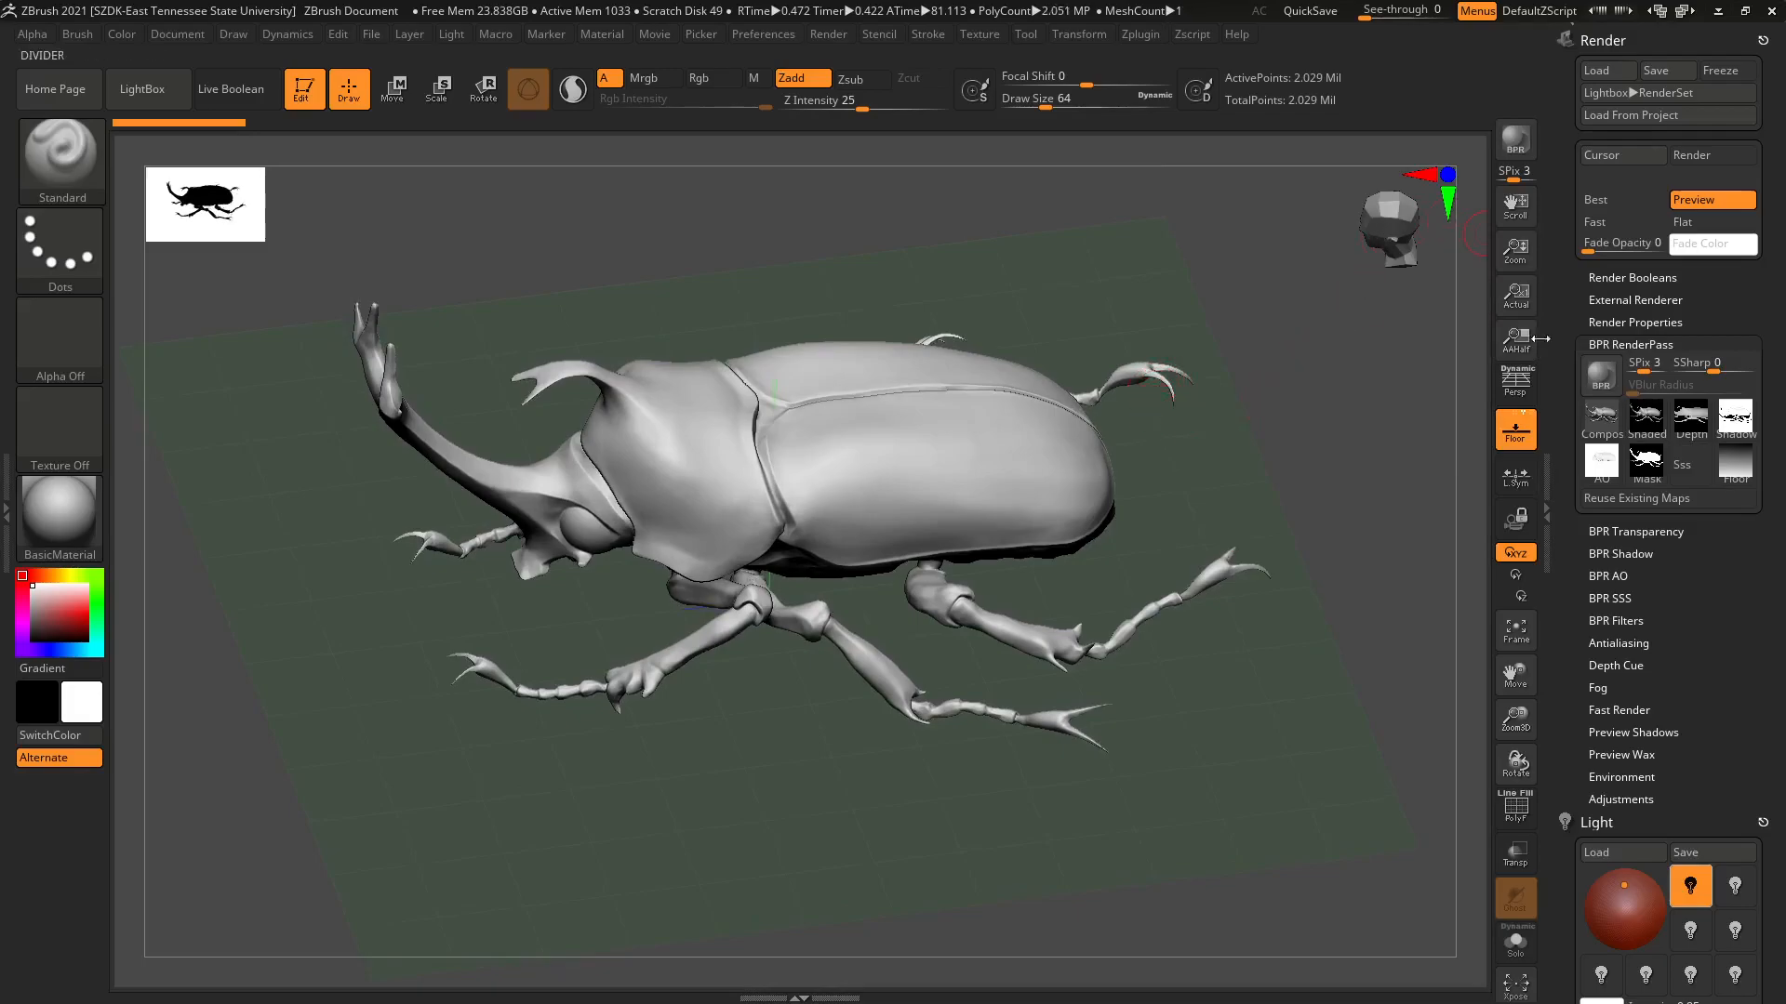
click(1515, 141)
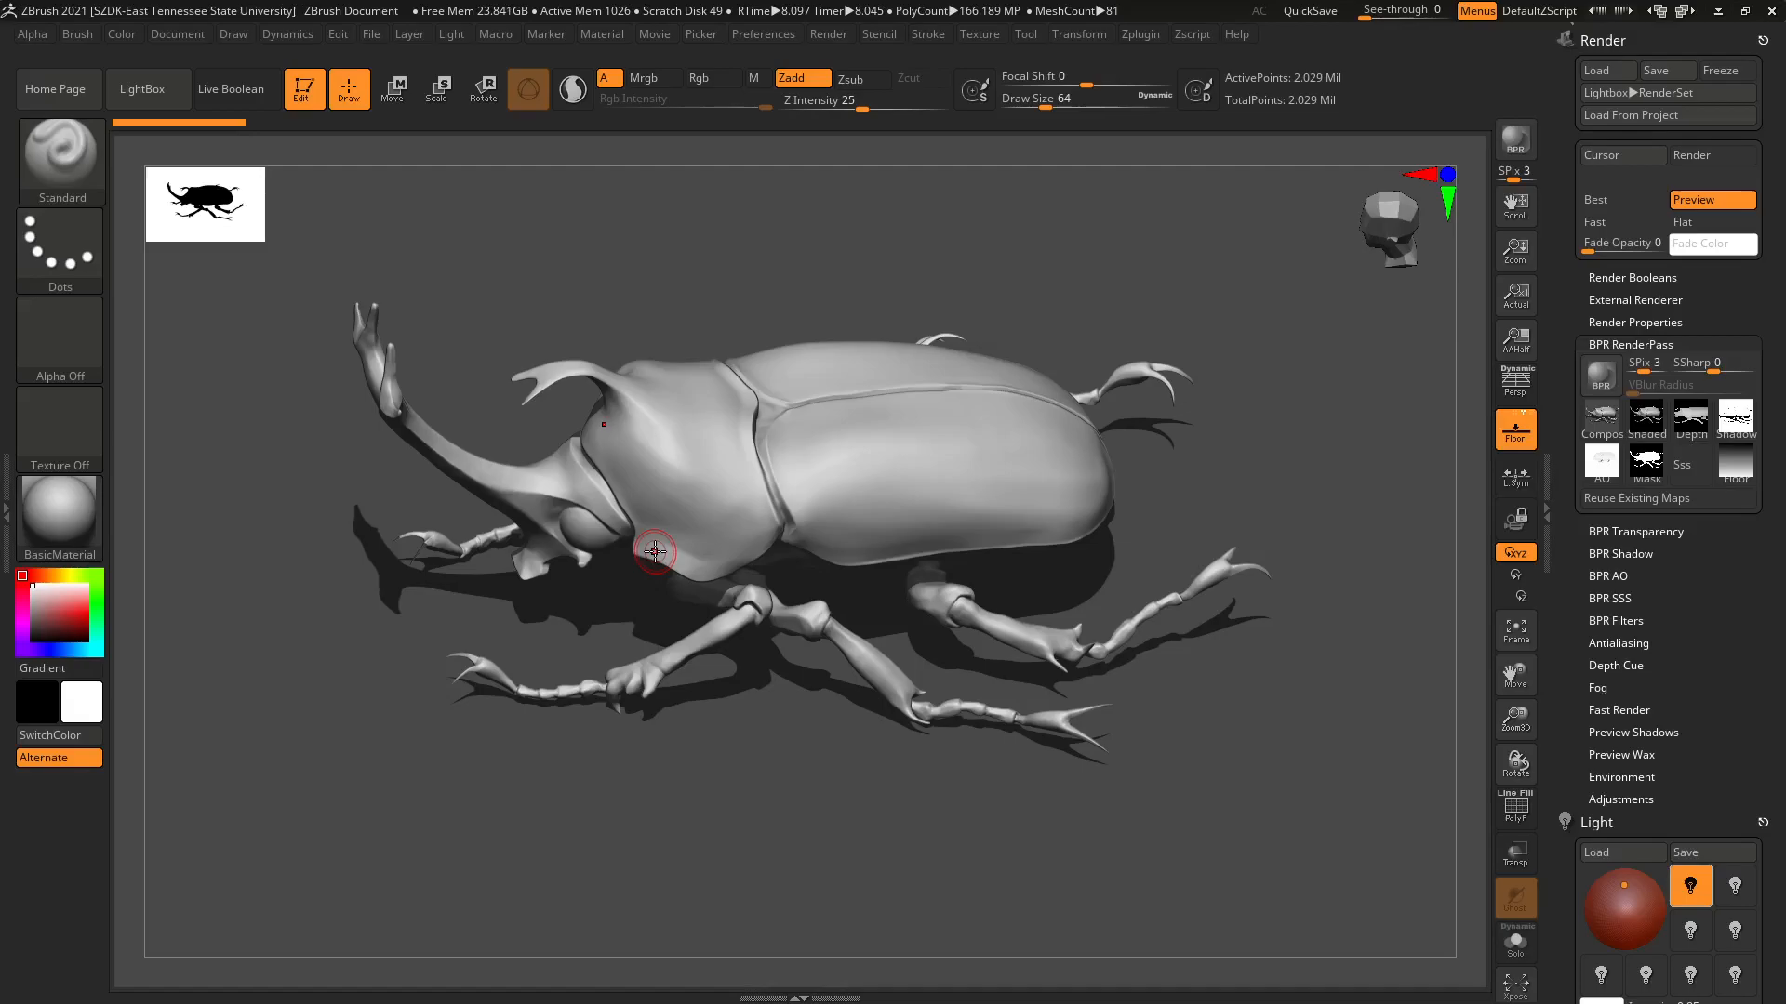
In the BPR Shadow settings, set GStrength to 1 and Angle to 0.1, and rerender the beetle.
click(1622, 554)
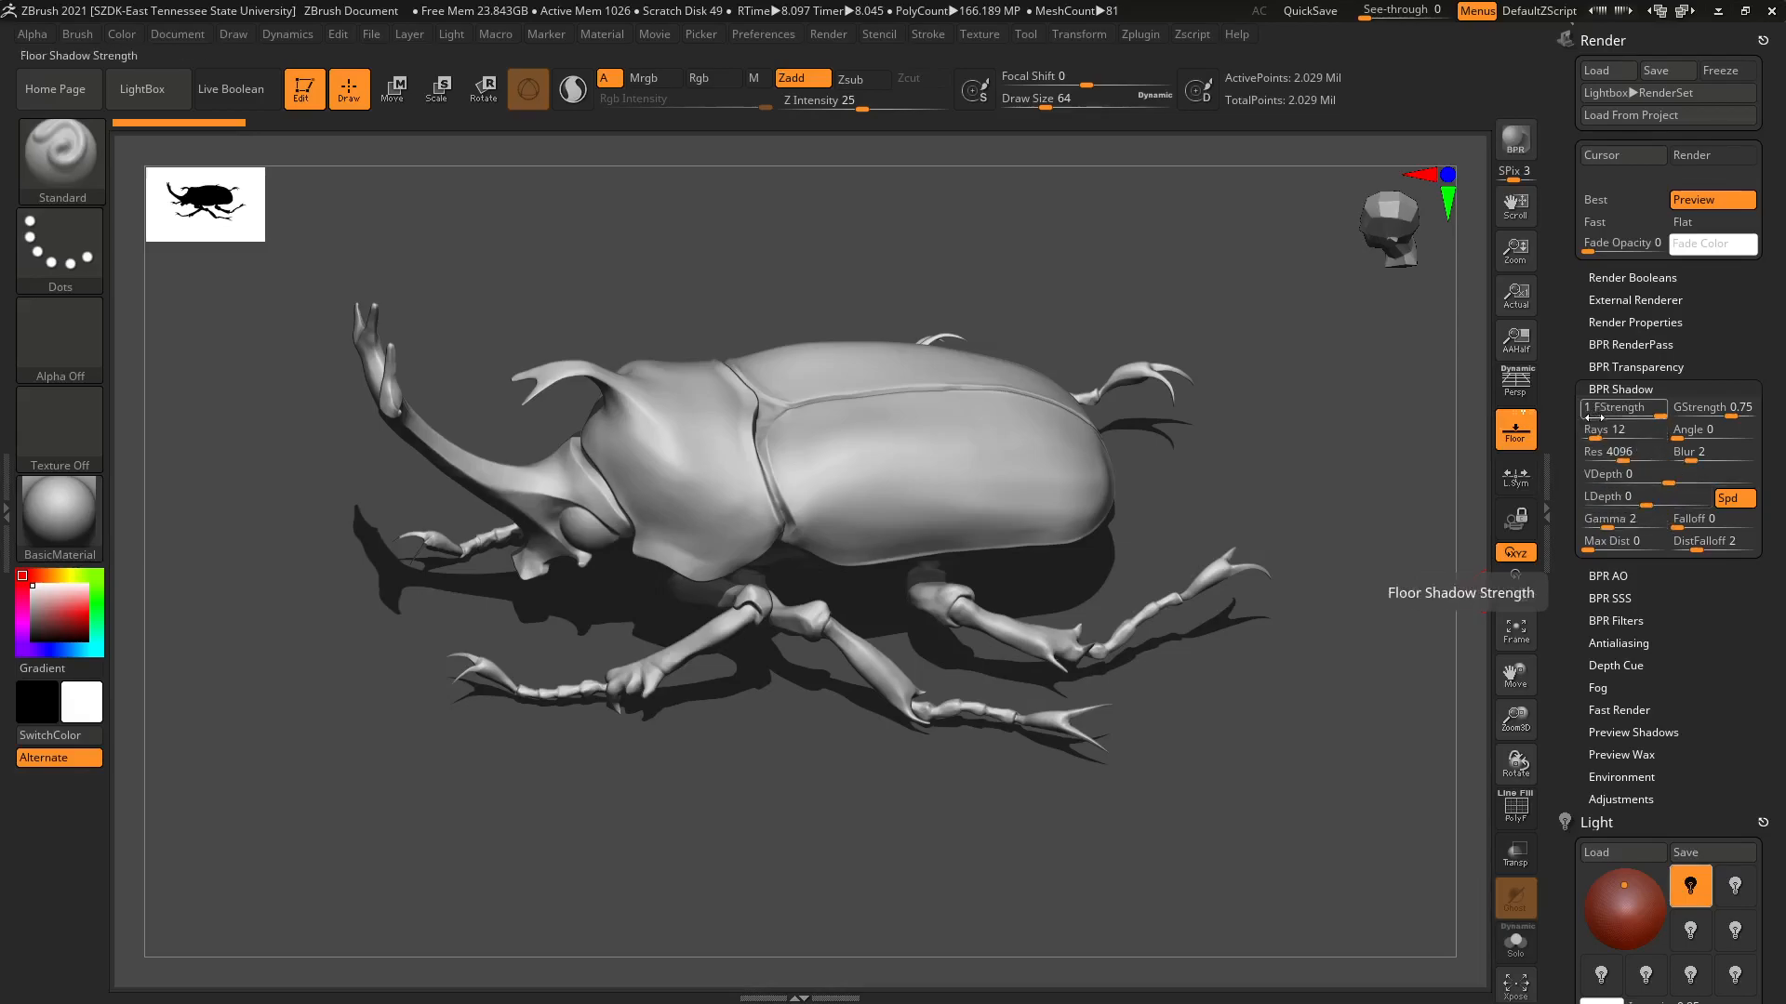
click(1691, 413)
text(1)
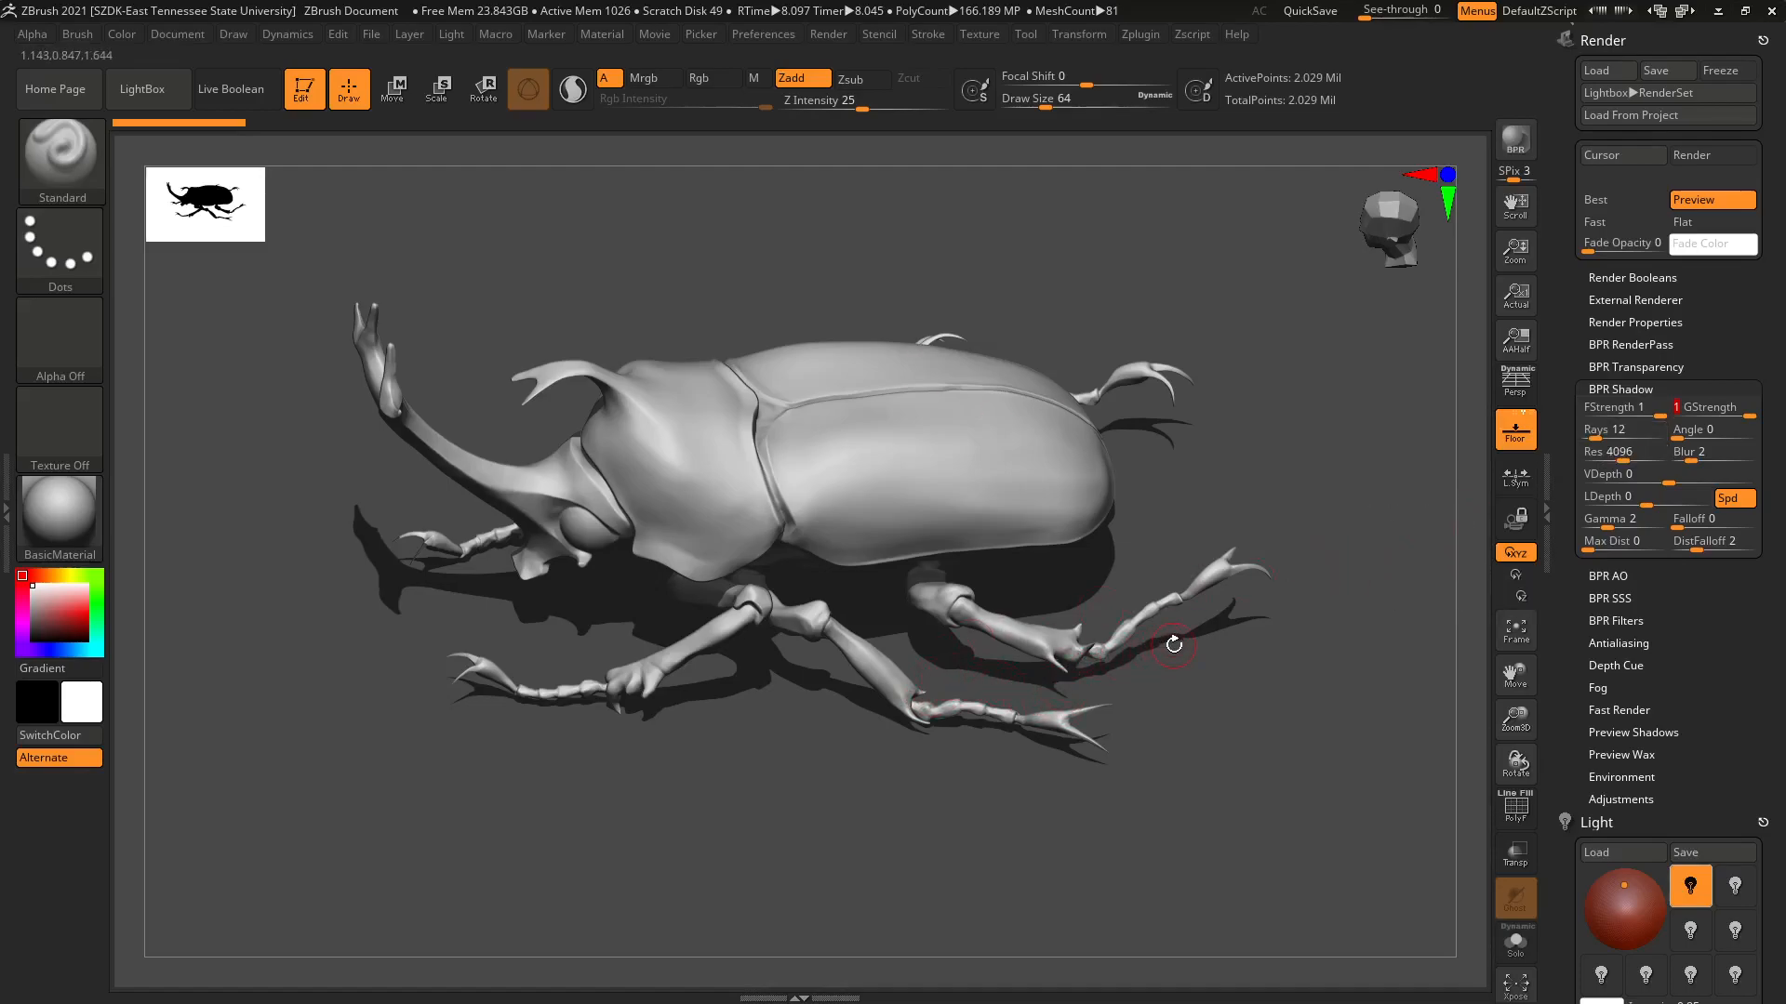
text(.1)
key(Return)
click(1521, 148)
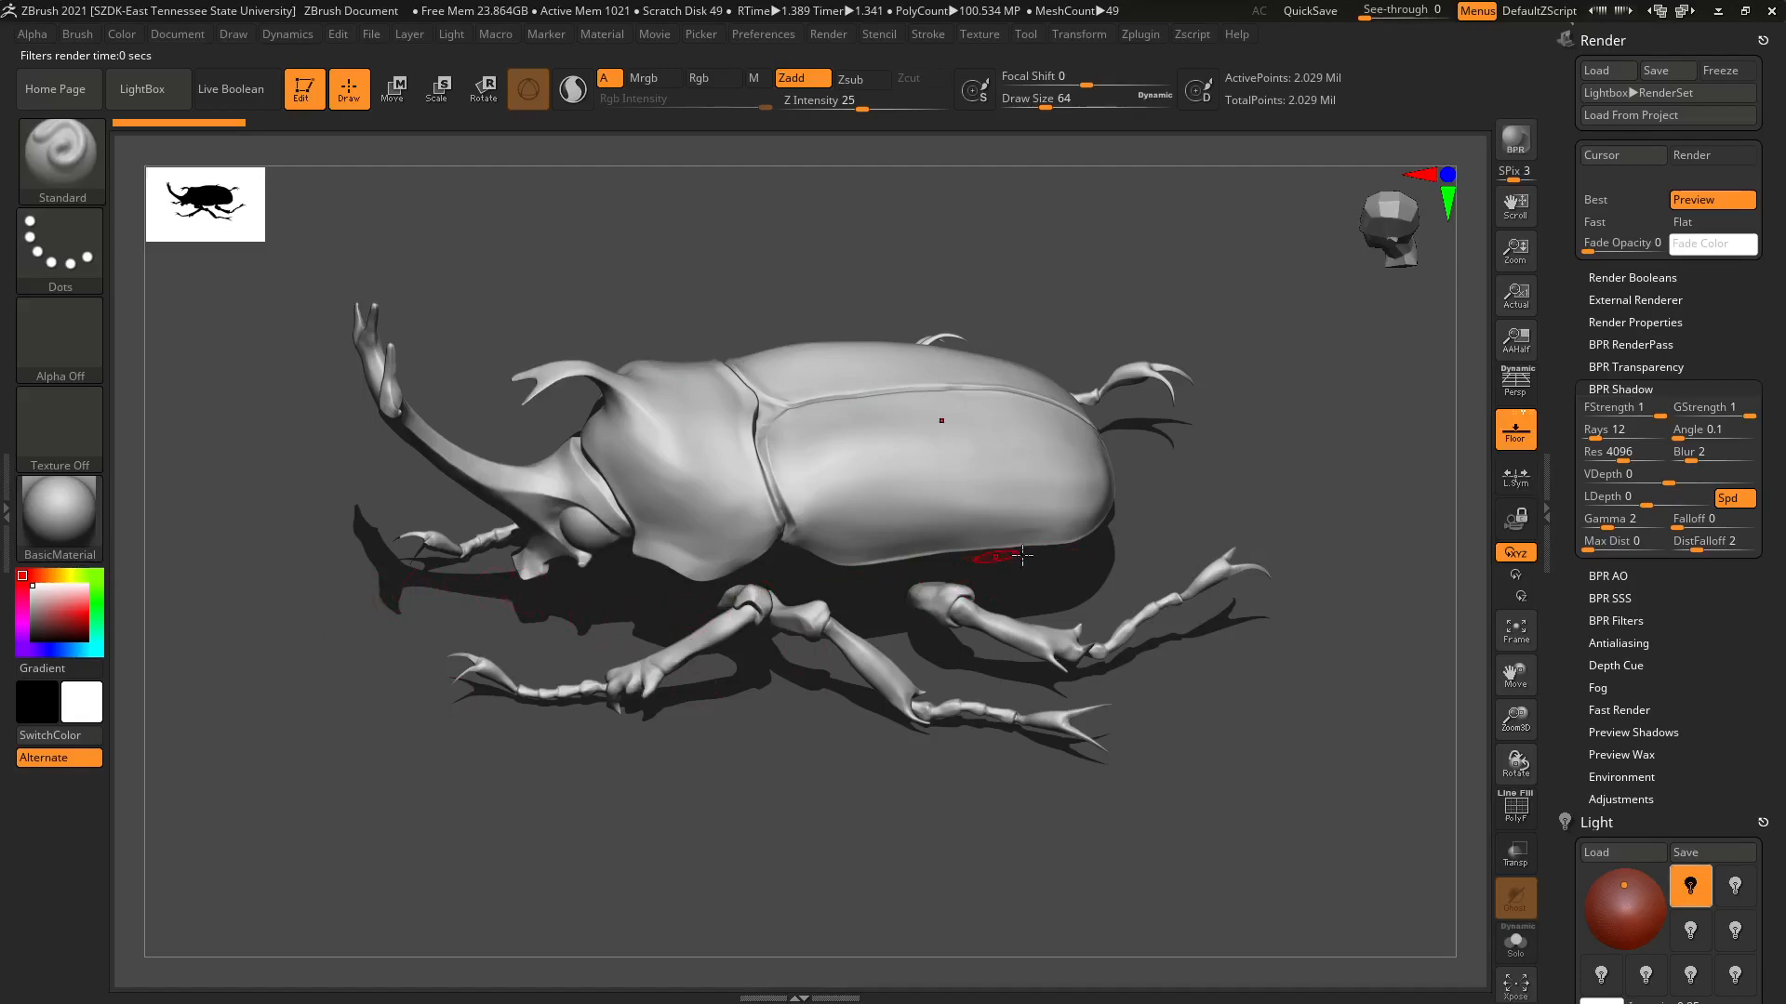
Set the BPR Shadow Rays to 24 and Angle to 0, and rerender the beetle.
click(1582, 434)
text(24)
key(Return)
click(1713, 429)
text(0)
key(Return)
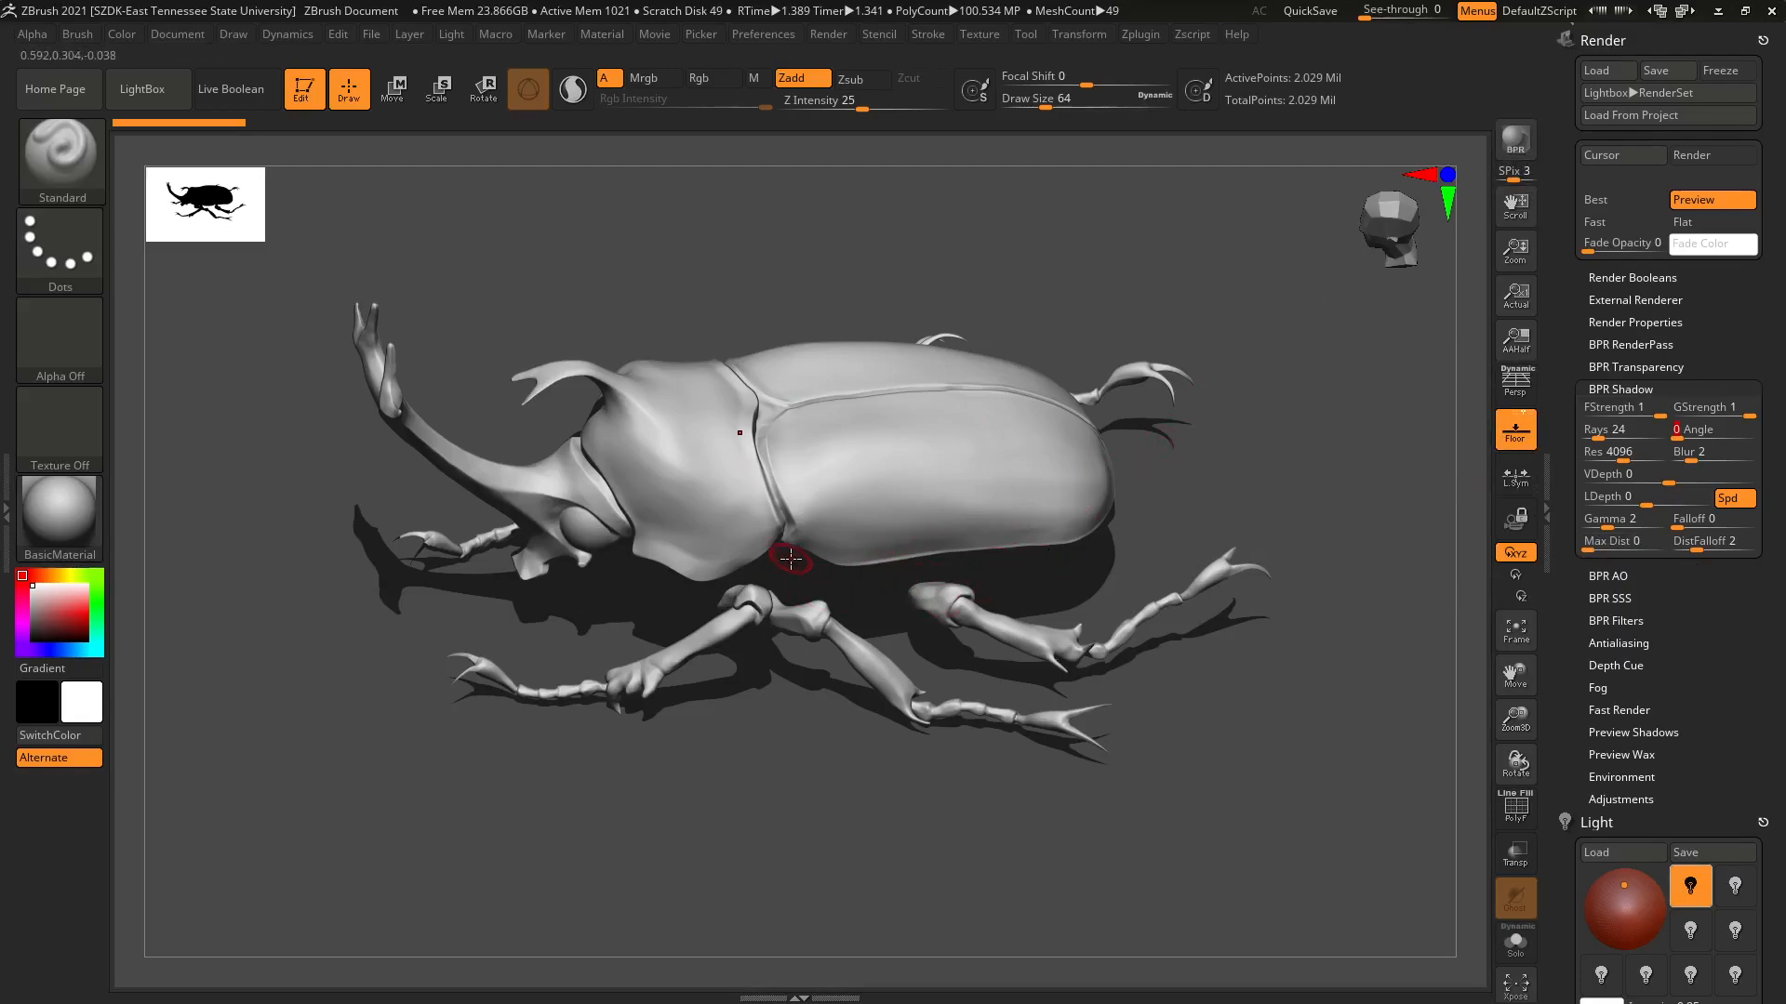
click(1528, 143)
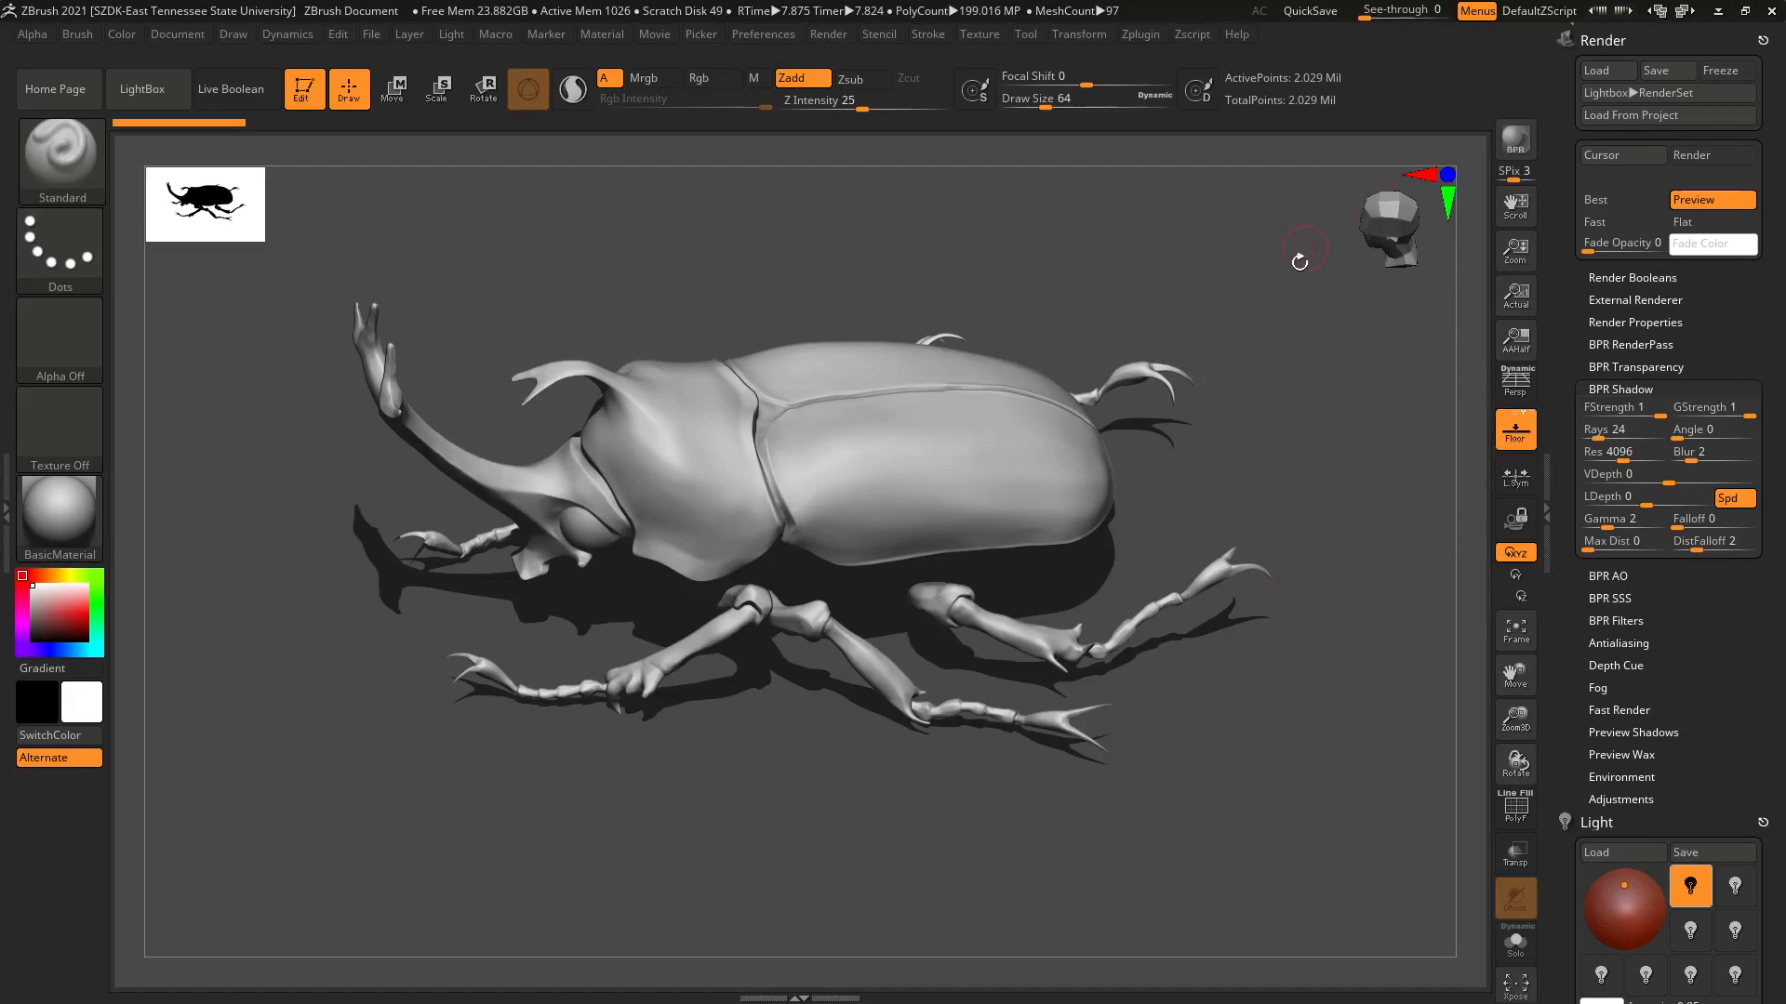
Adjust the beetle's viewing angle slightly, rerender it with BPR, and set the shadow GStrength to 0.75.
drag(1296, 329, 1301, 495)
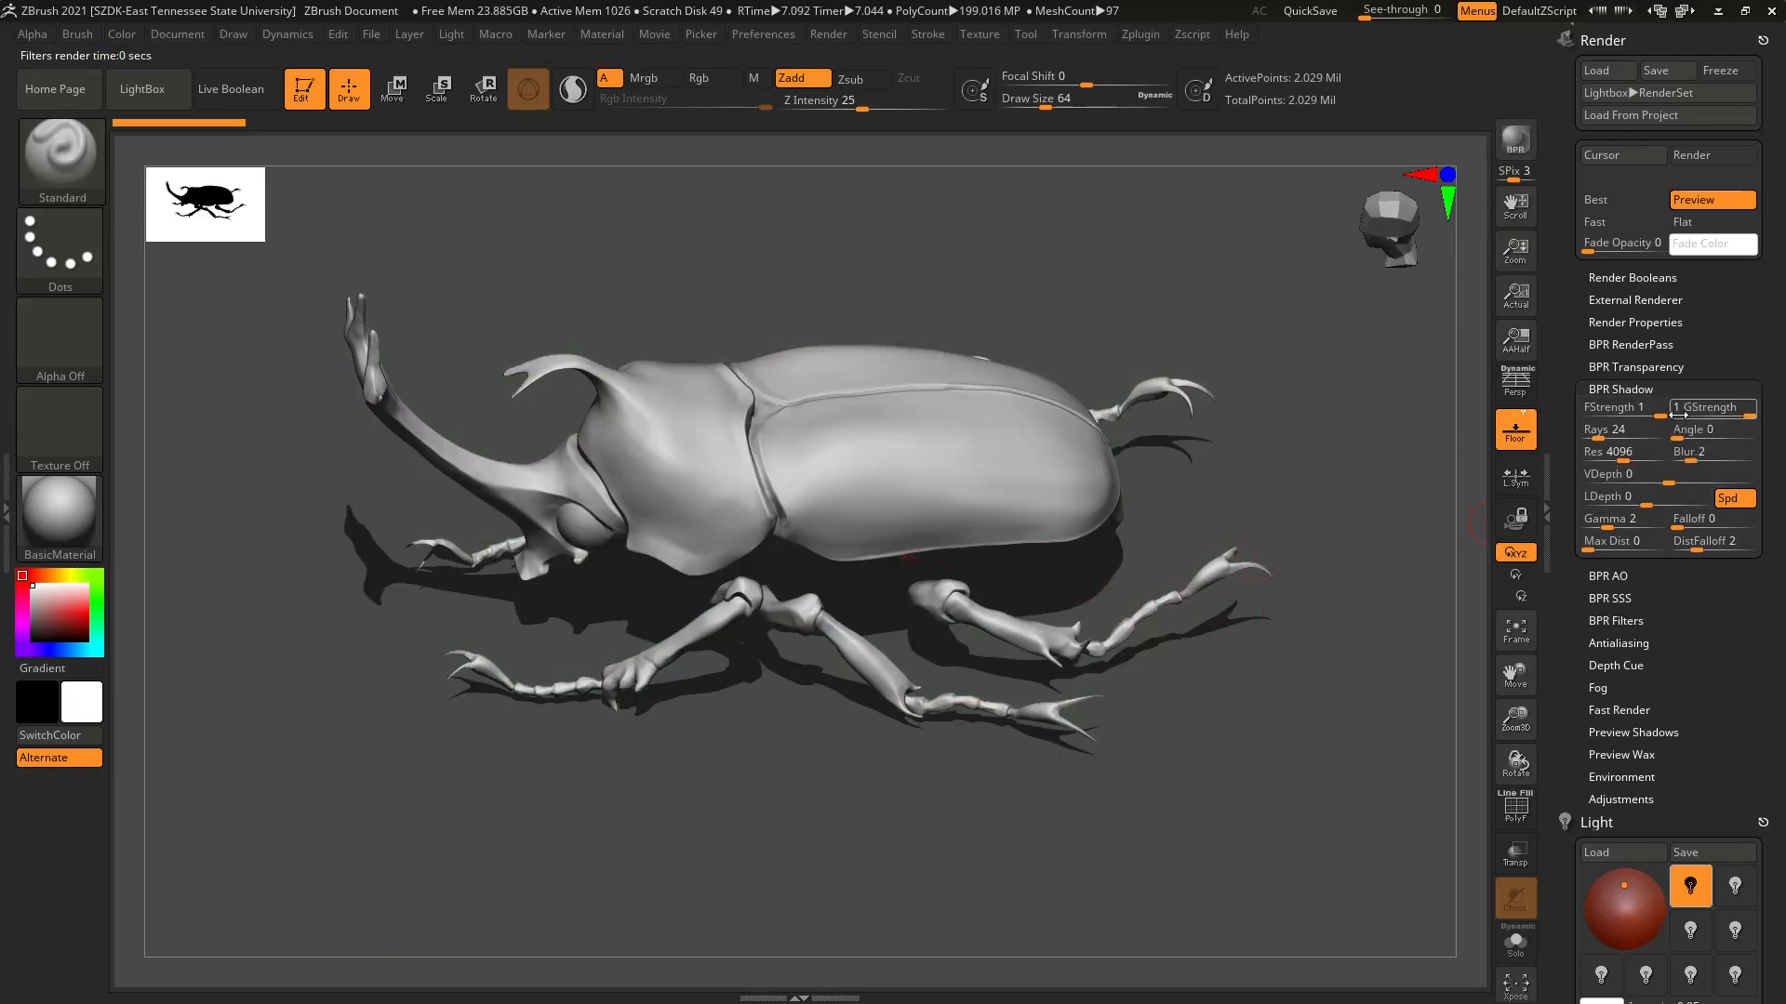
text(.75)
key(Return)
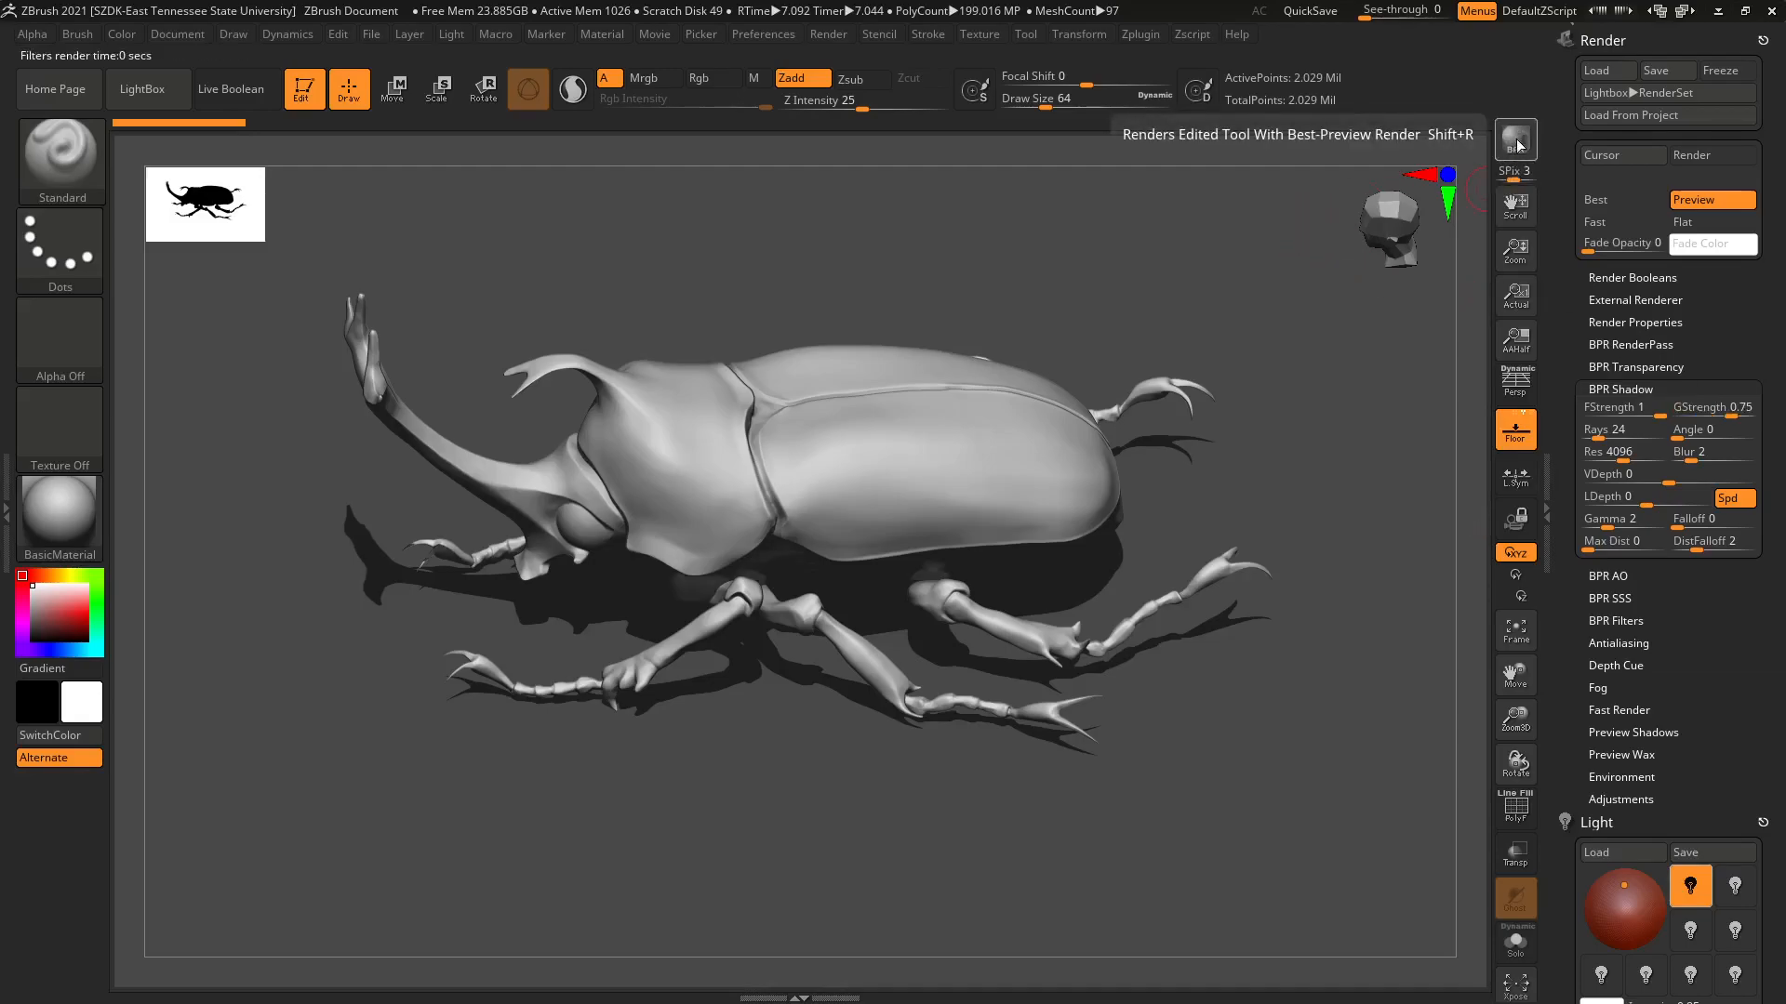
Test lower global shadow strengths by rendering the beetle with GStrength at 0.7 and again at 0.6.
click(1686, 426)
click(1691, 412)
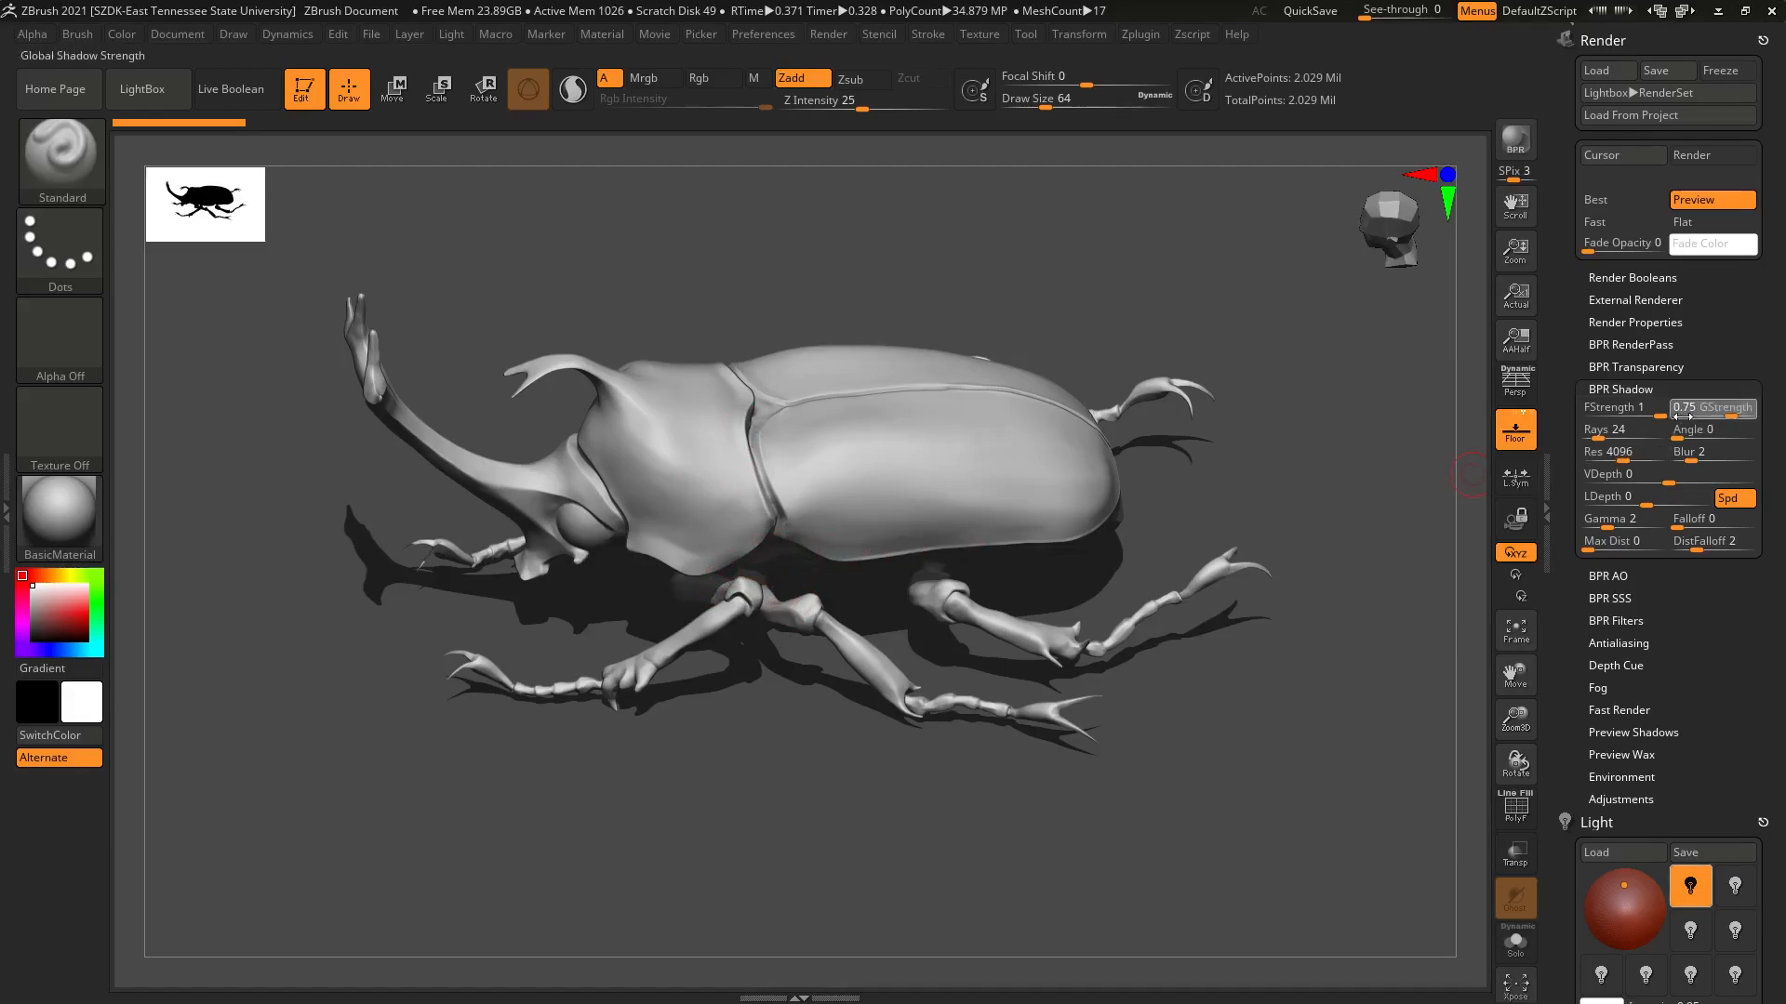
text(0.7)
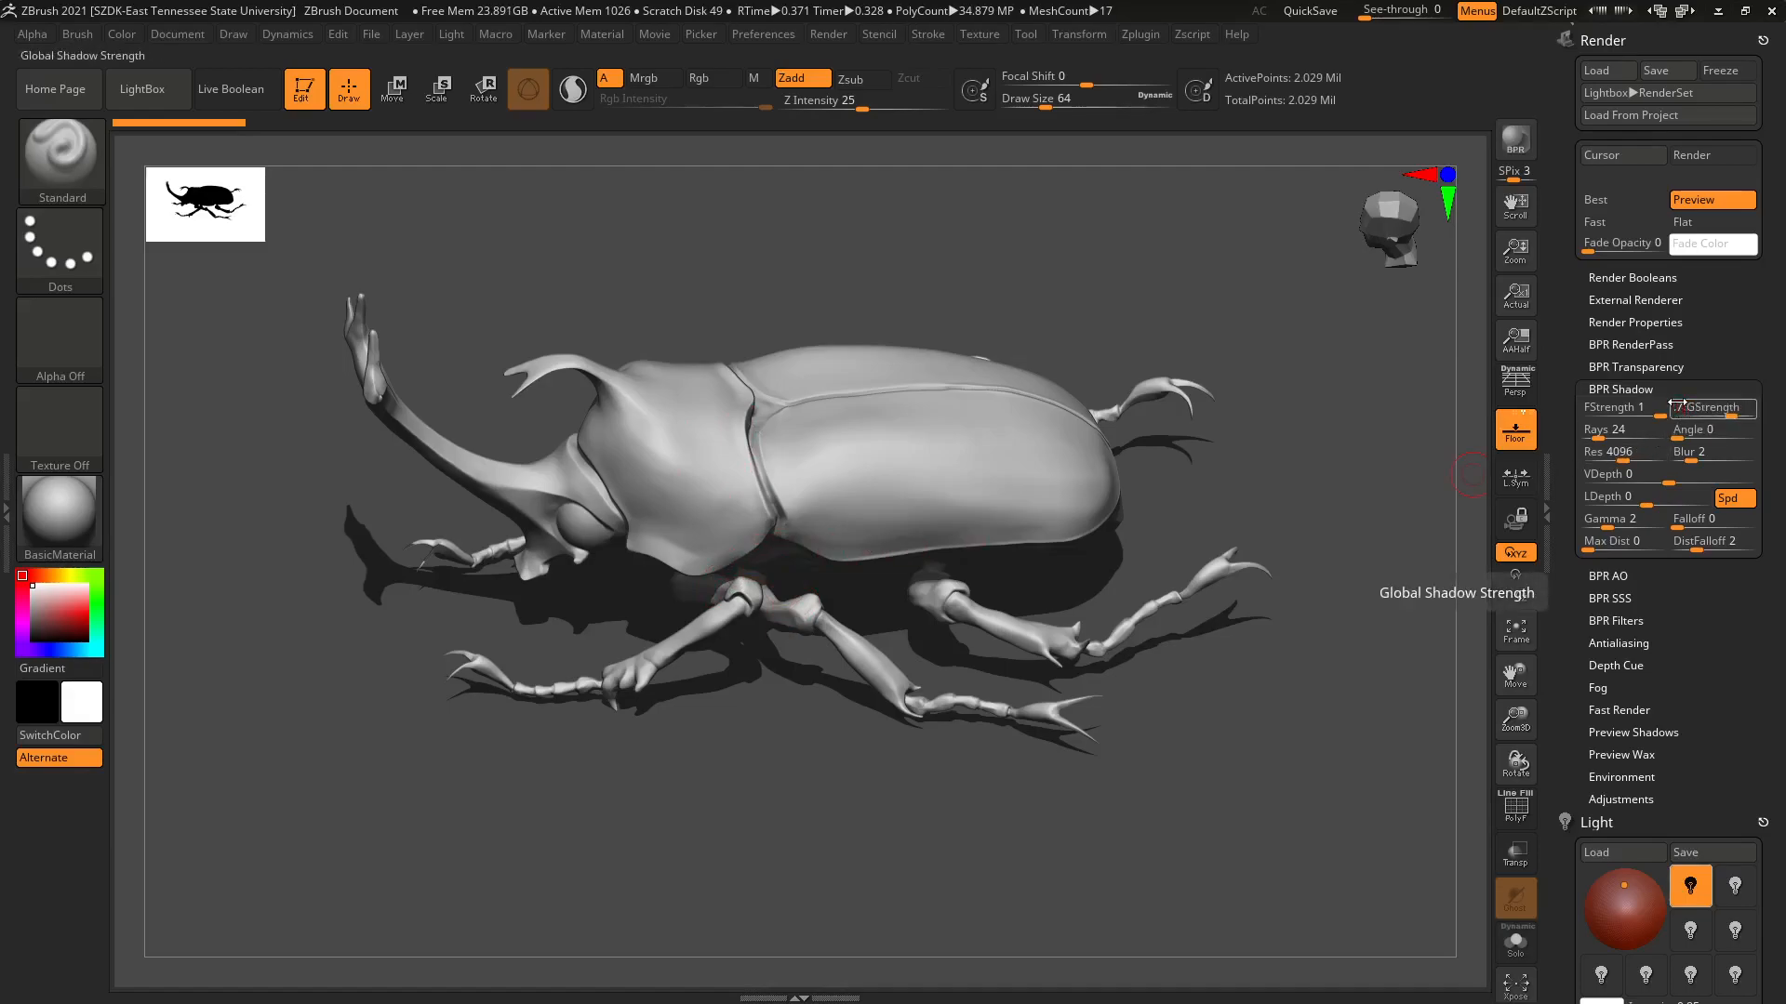
key(Return)
click(1515, 139)
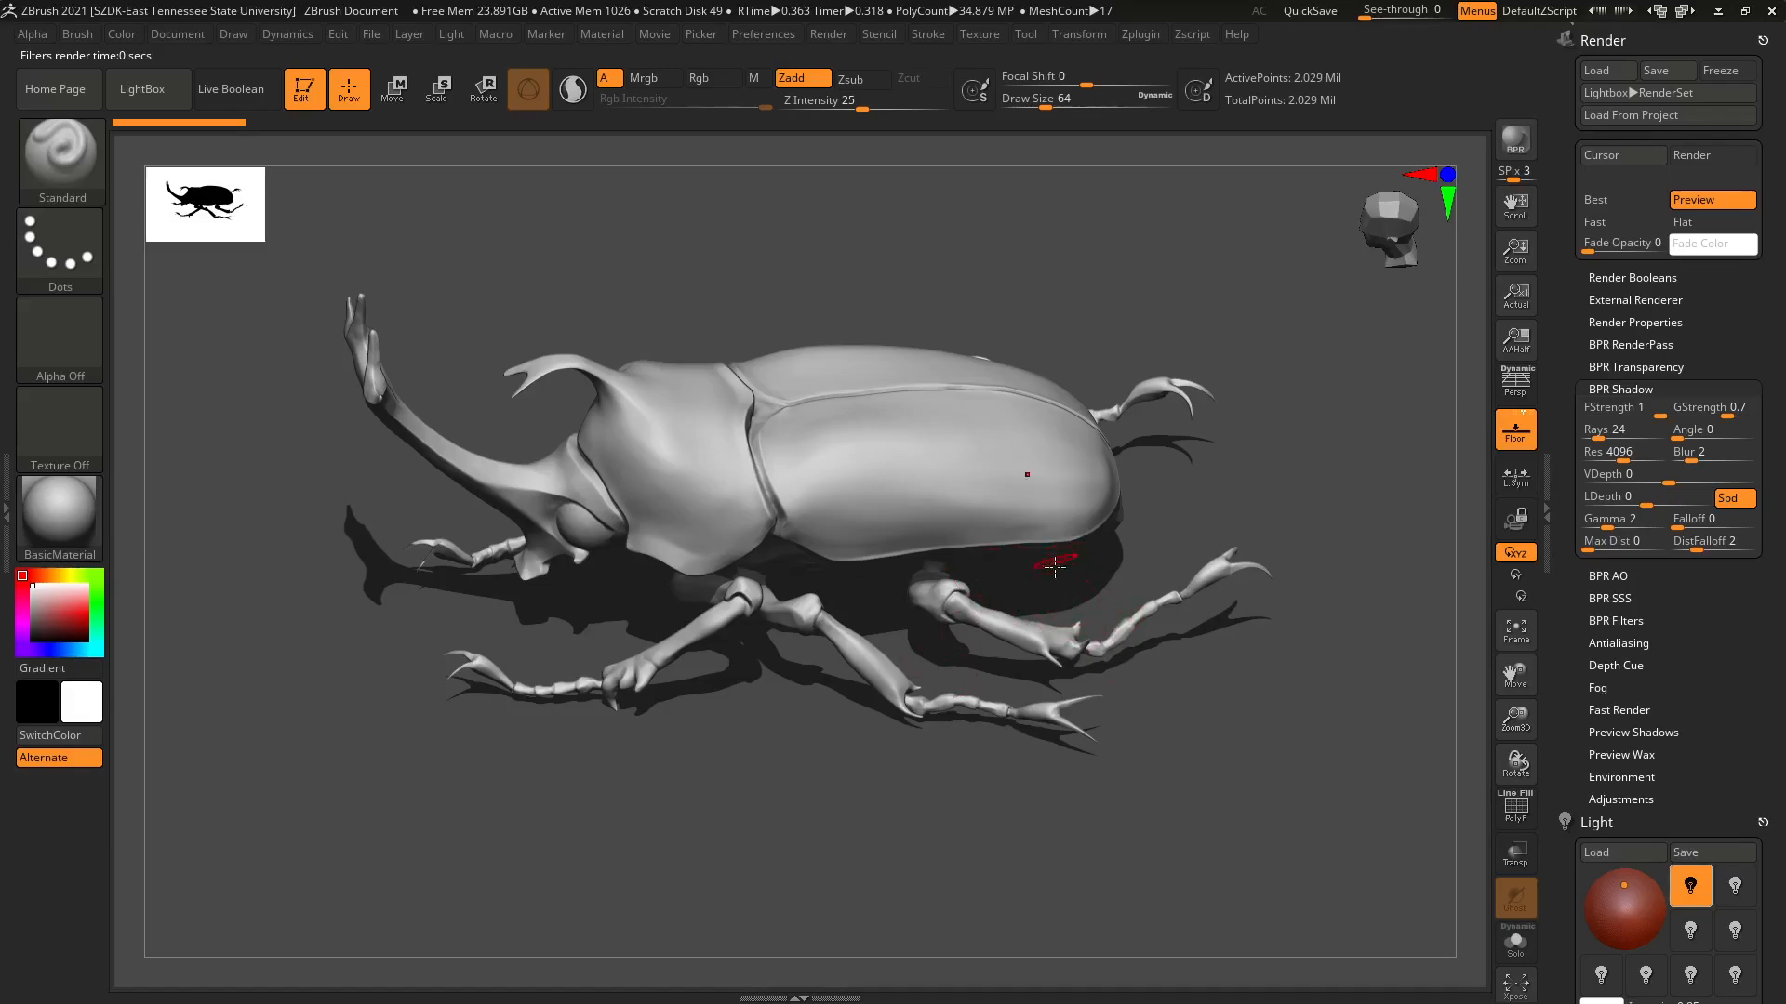
click(1709, 407)
text(0.6)
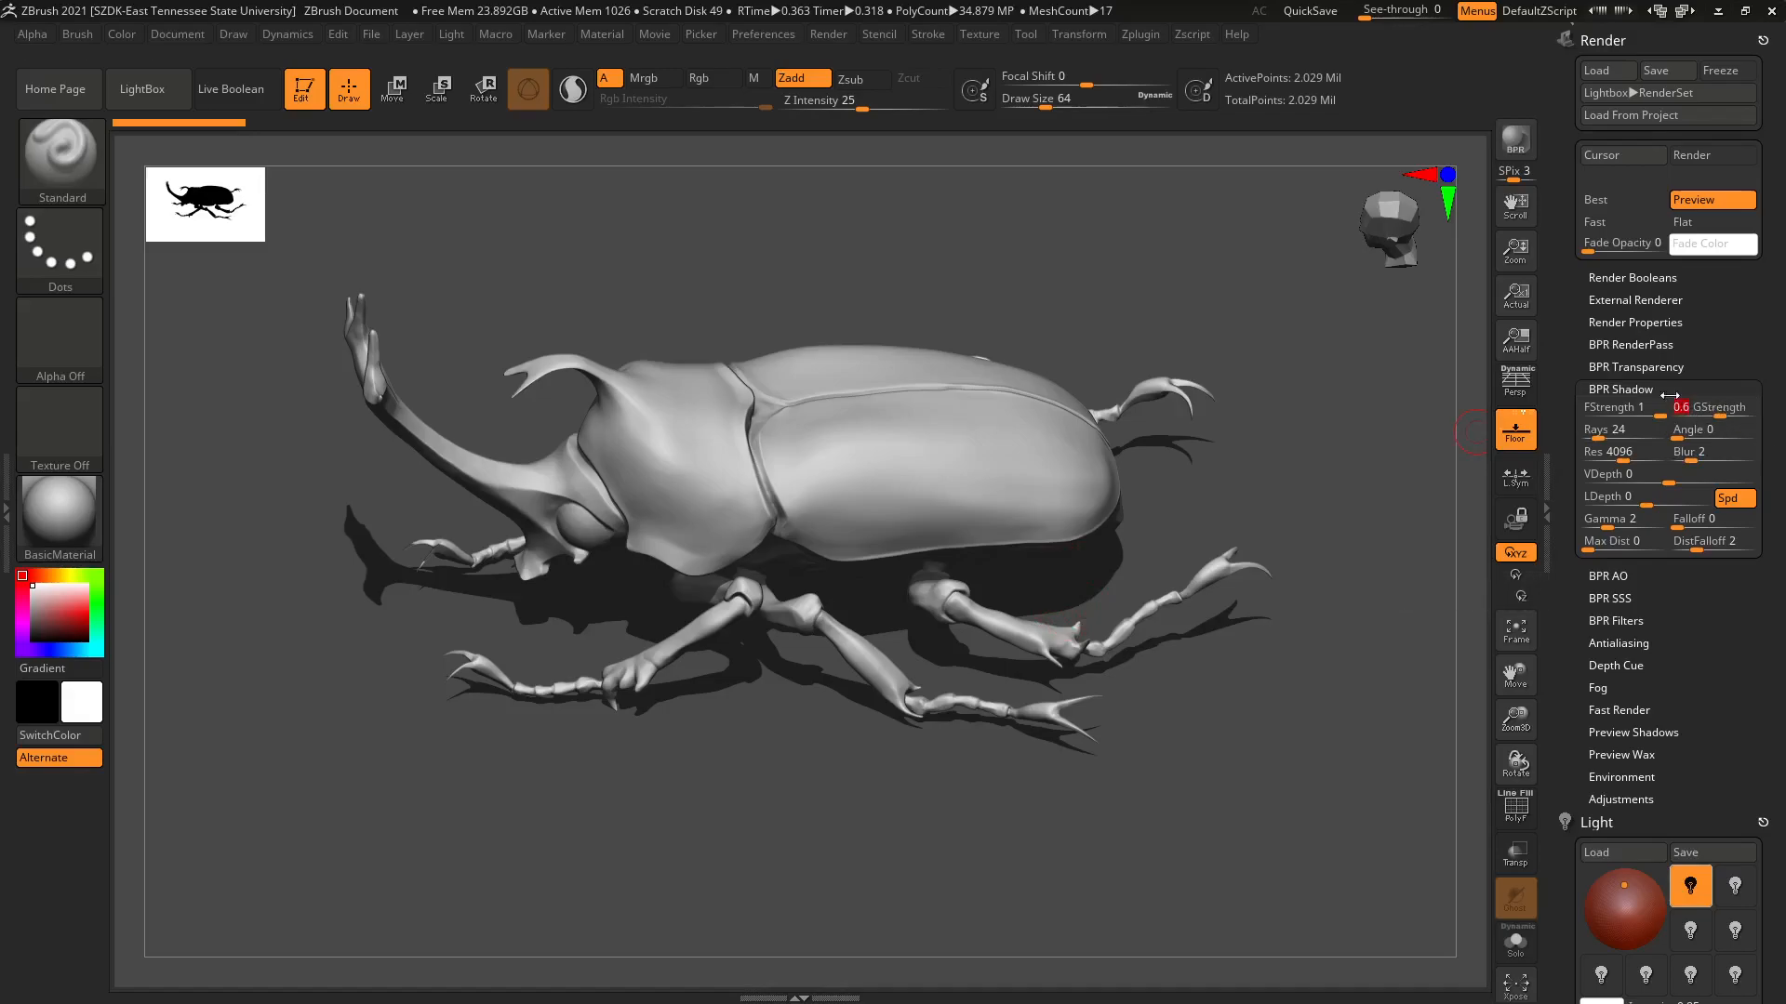
click(1516, 144)
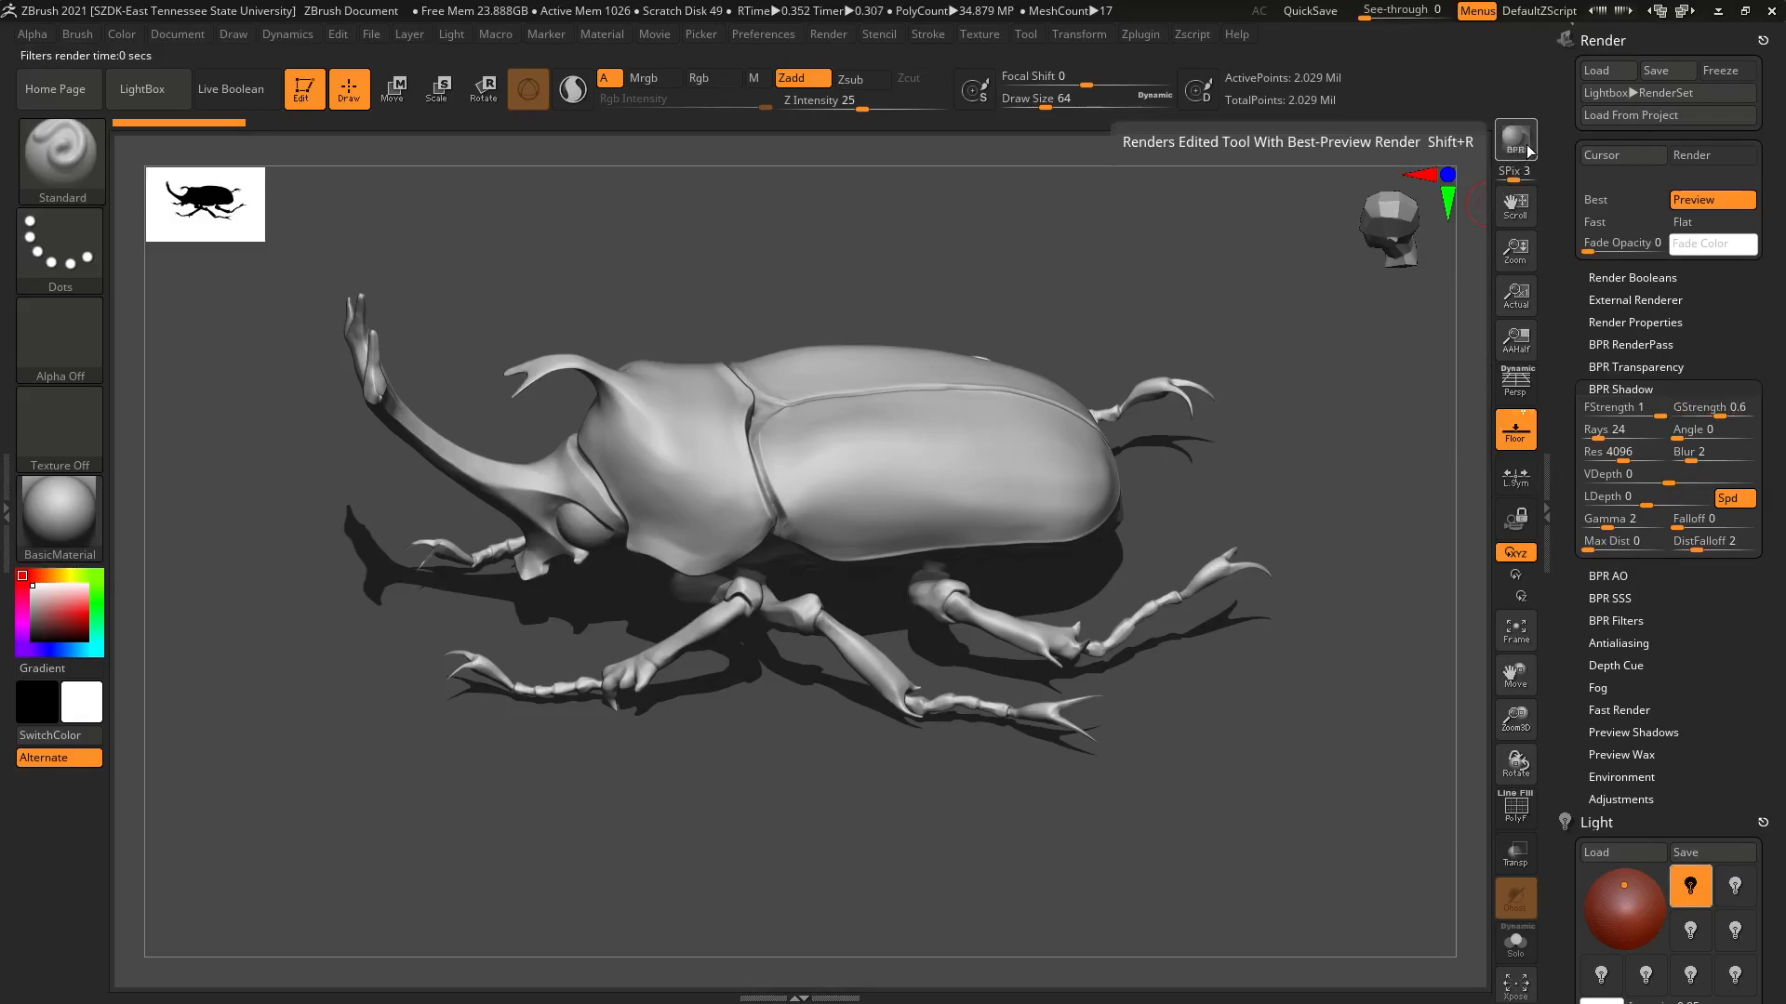
Restore GStrength to 0.75, set the shadow Angle to 2, and rerender the beetle with BPR.
click(1679, 407)
text(0.75)
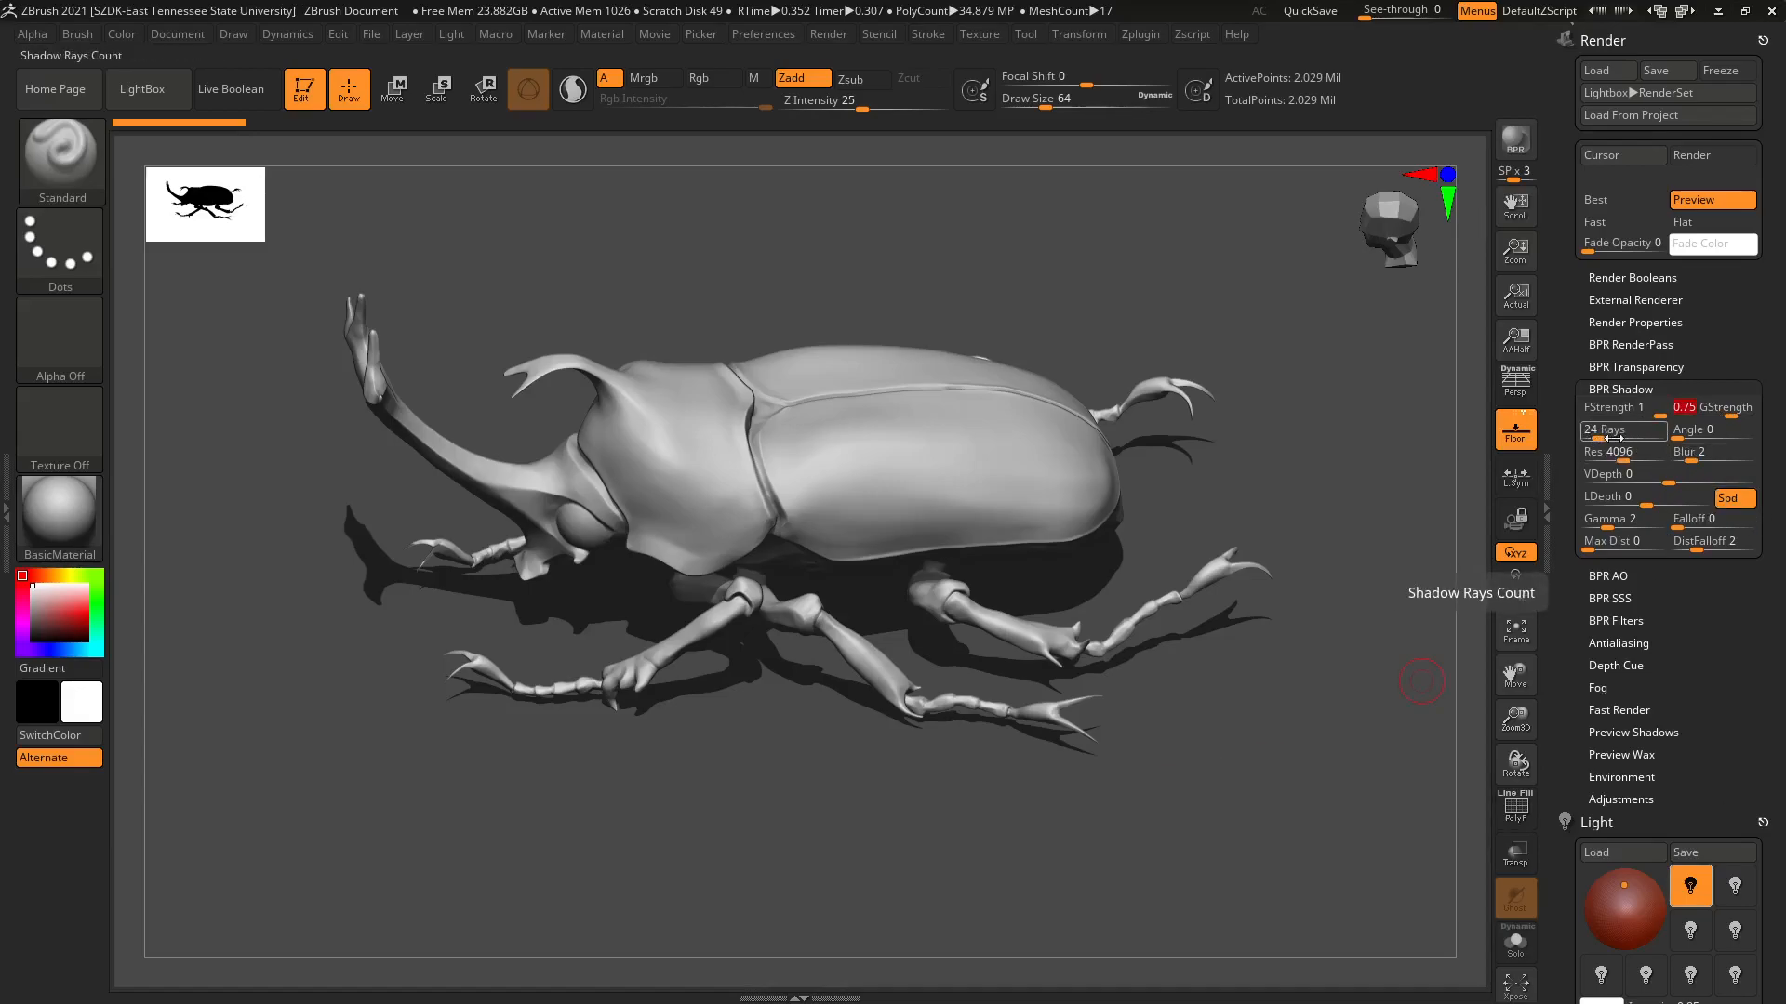
click(1694, 430)
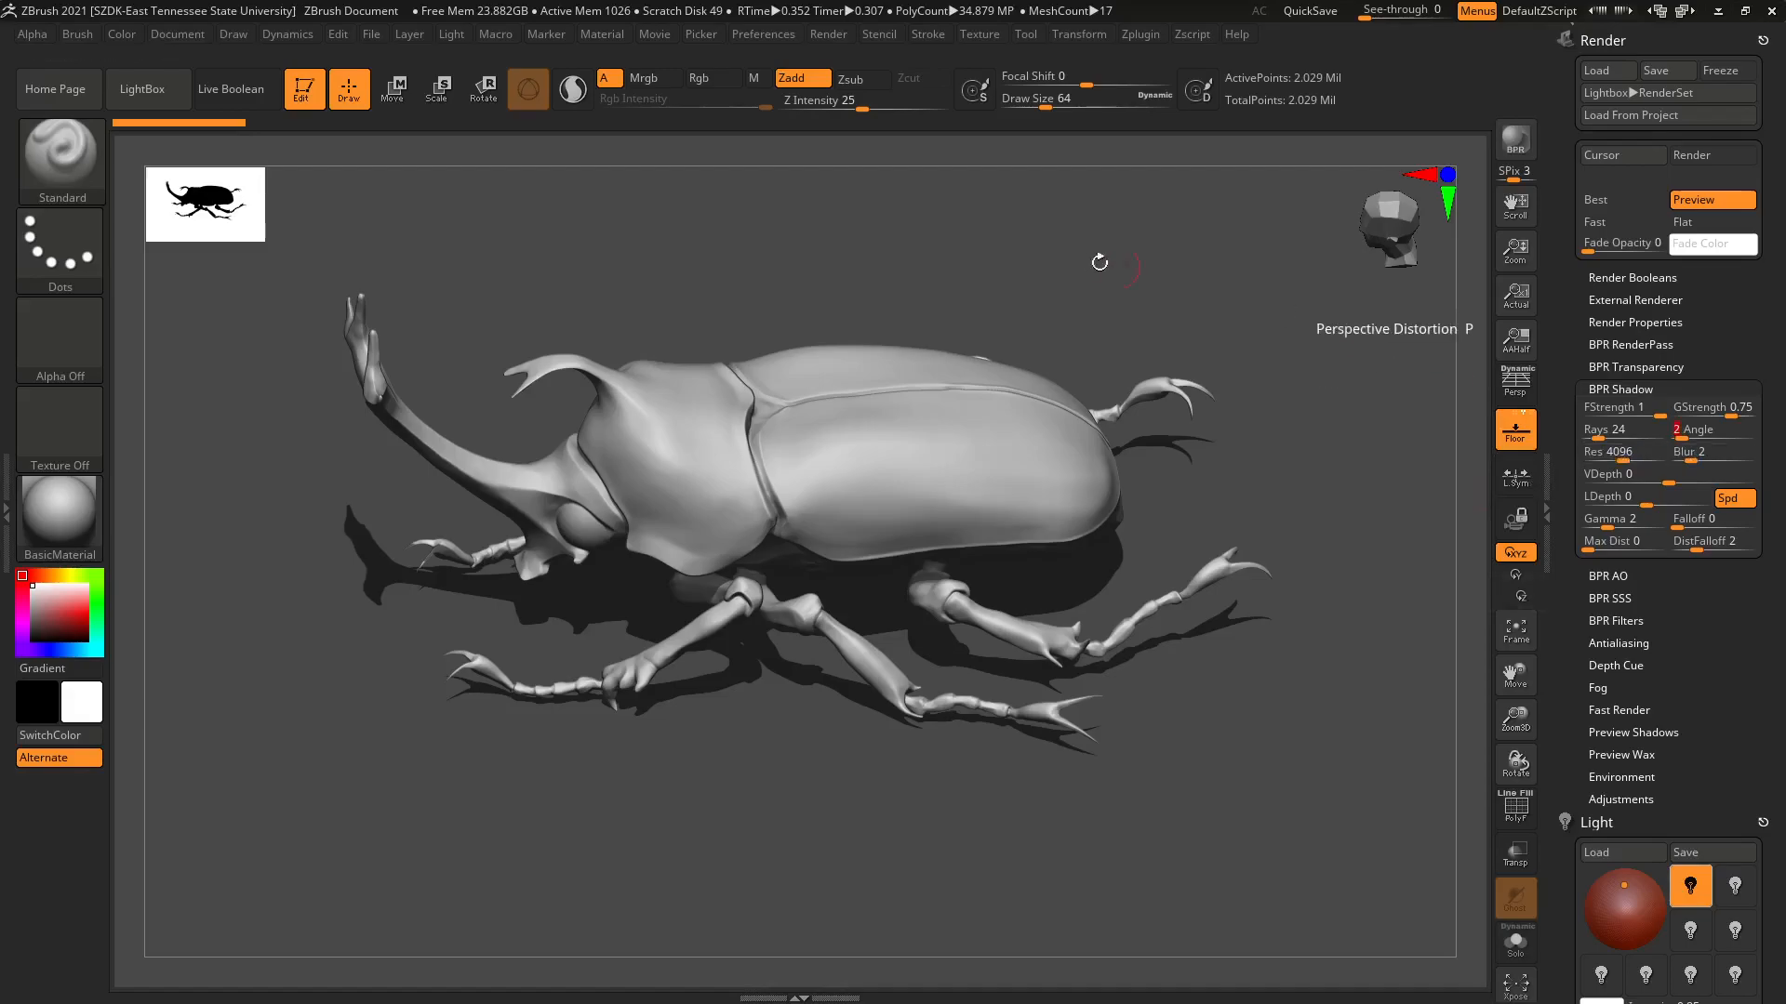
click(1515, 140)
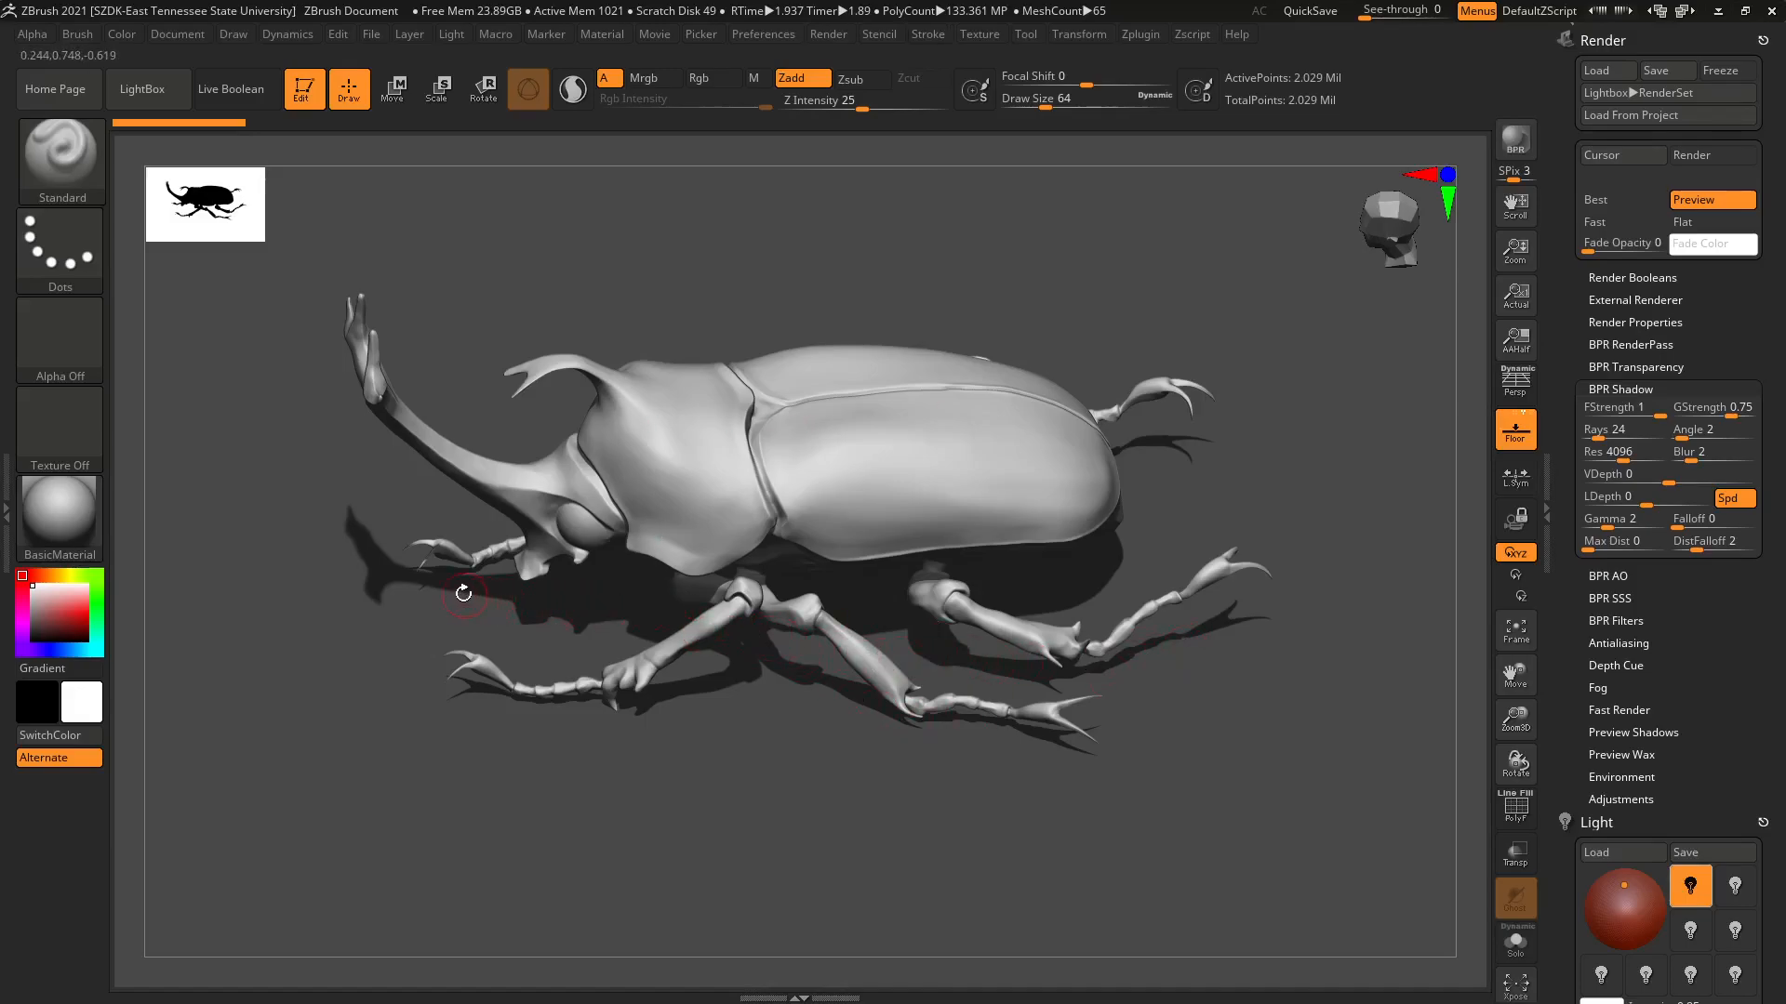
Try a softer shadow by setting the BPR Shadow Angle to 4 and rerendering the beetle.
click(1674, 430)
text(4)
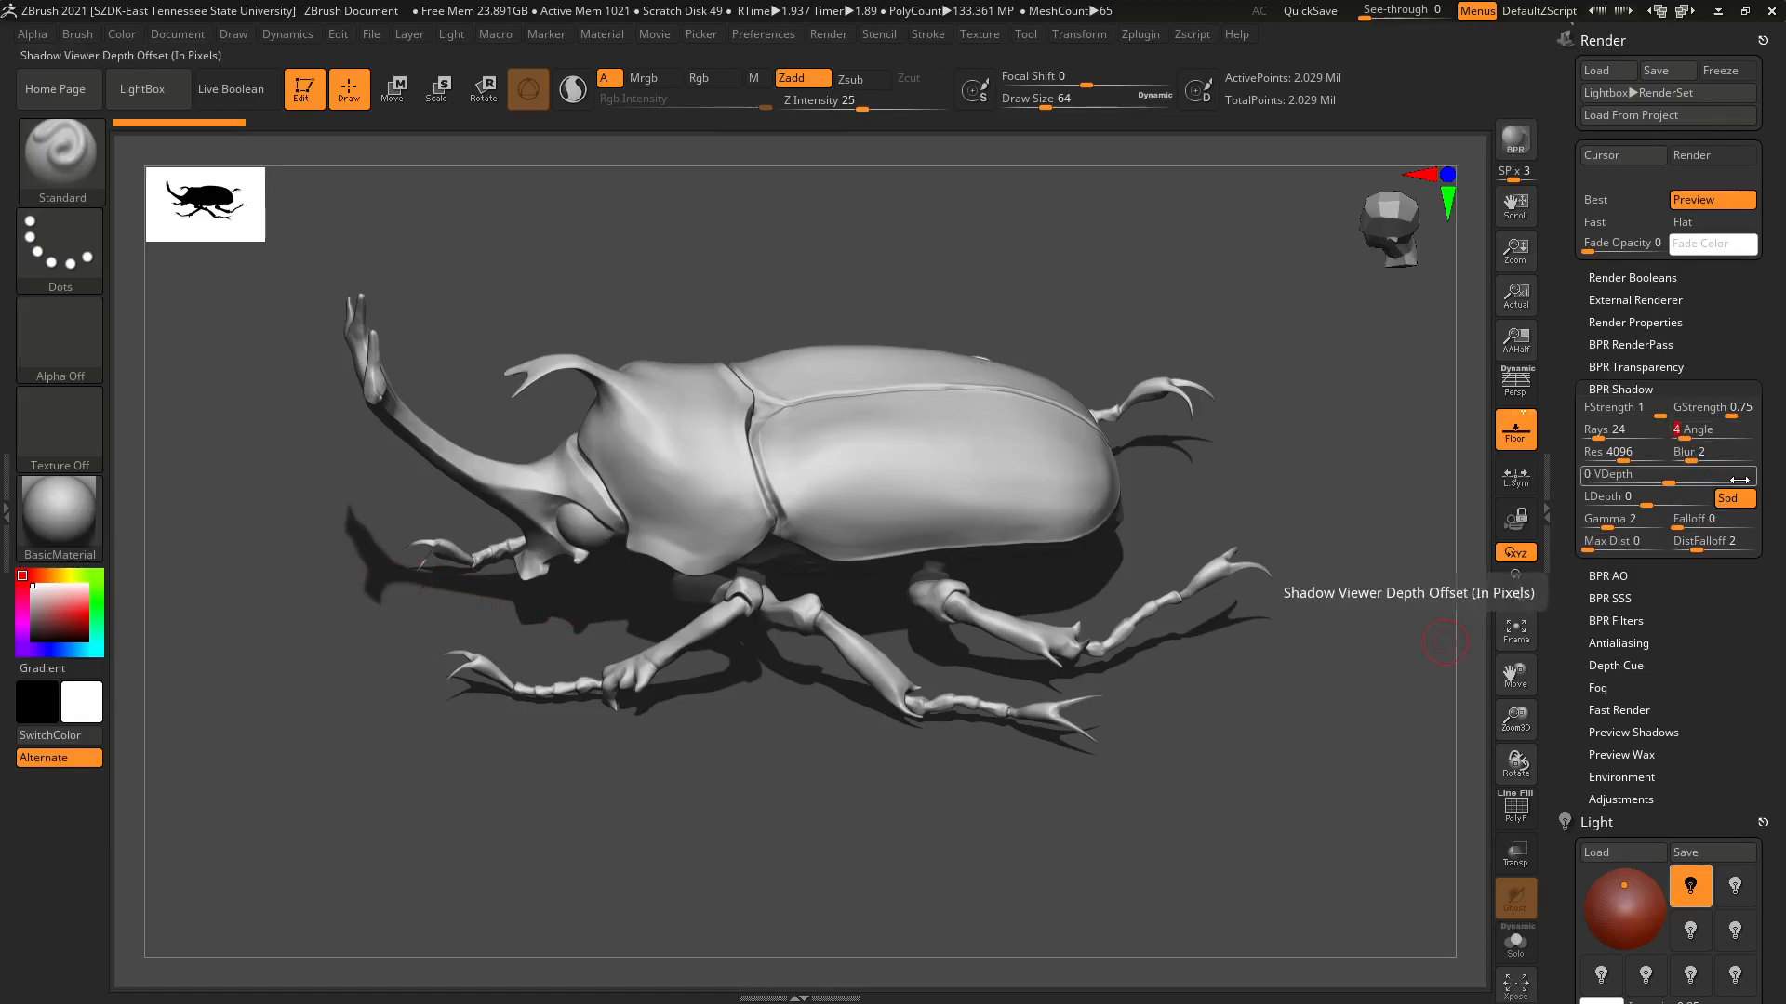
click(1516, 140)
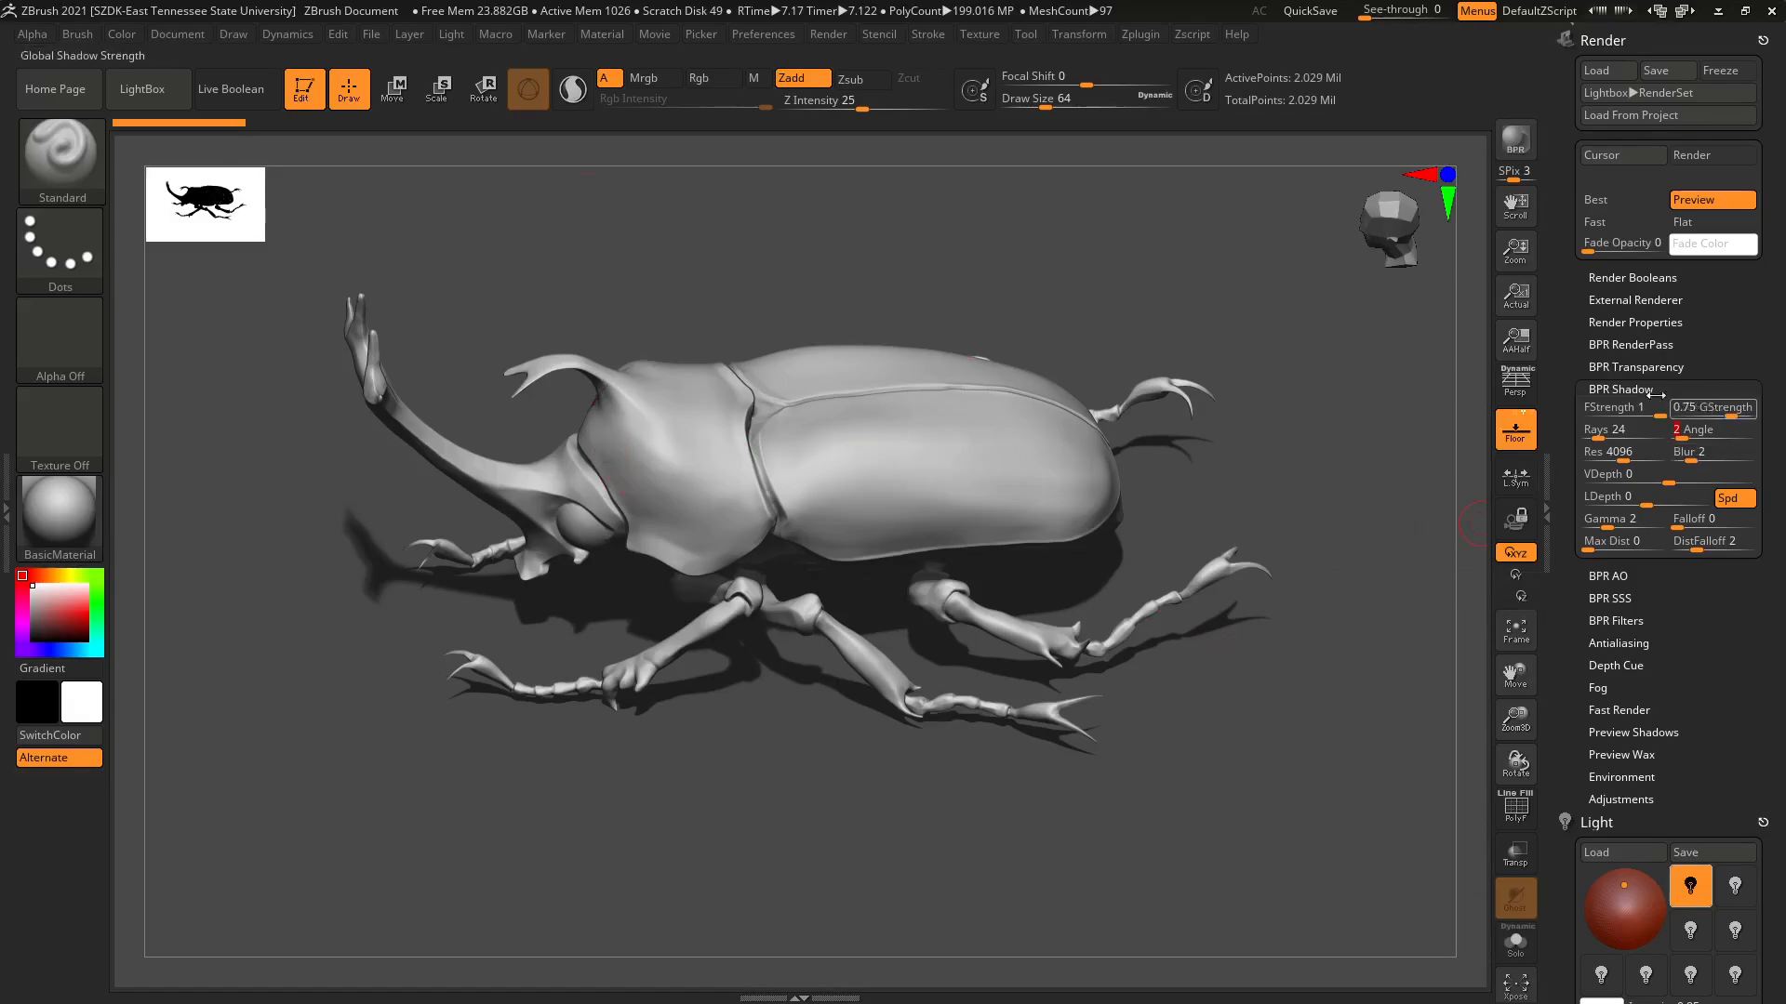
Return the BPR Shadow Angle to 2 and rerender the beetle.
click(1514, 144)
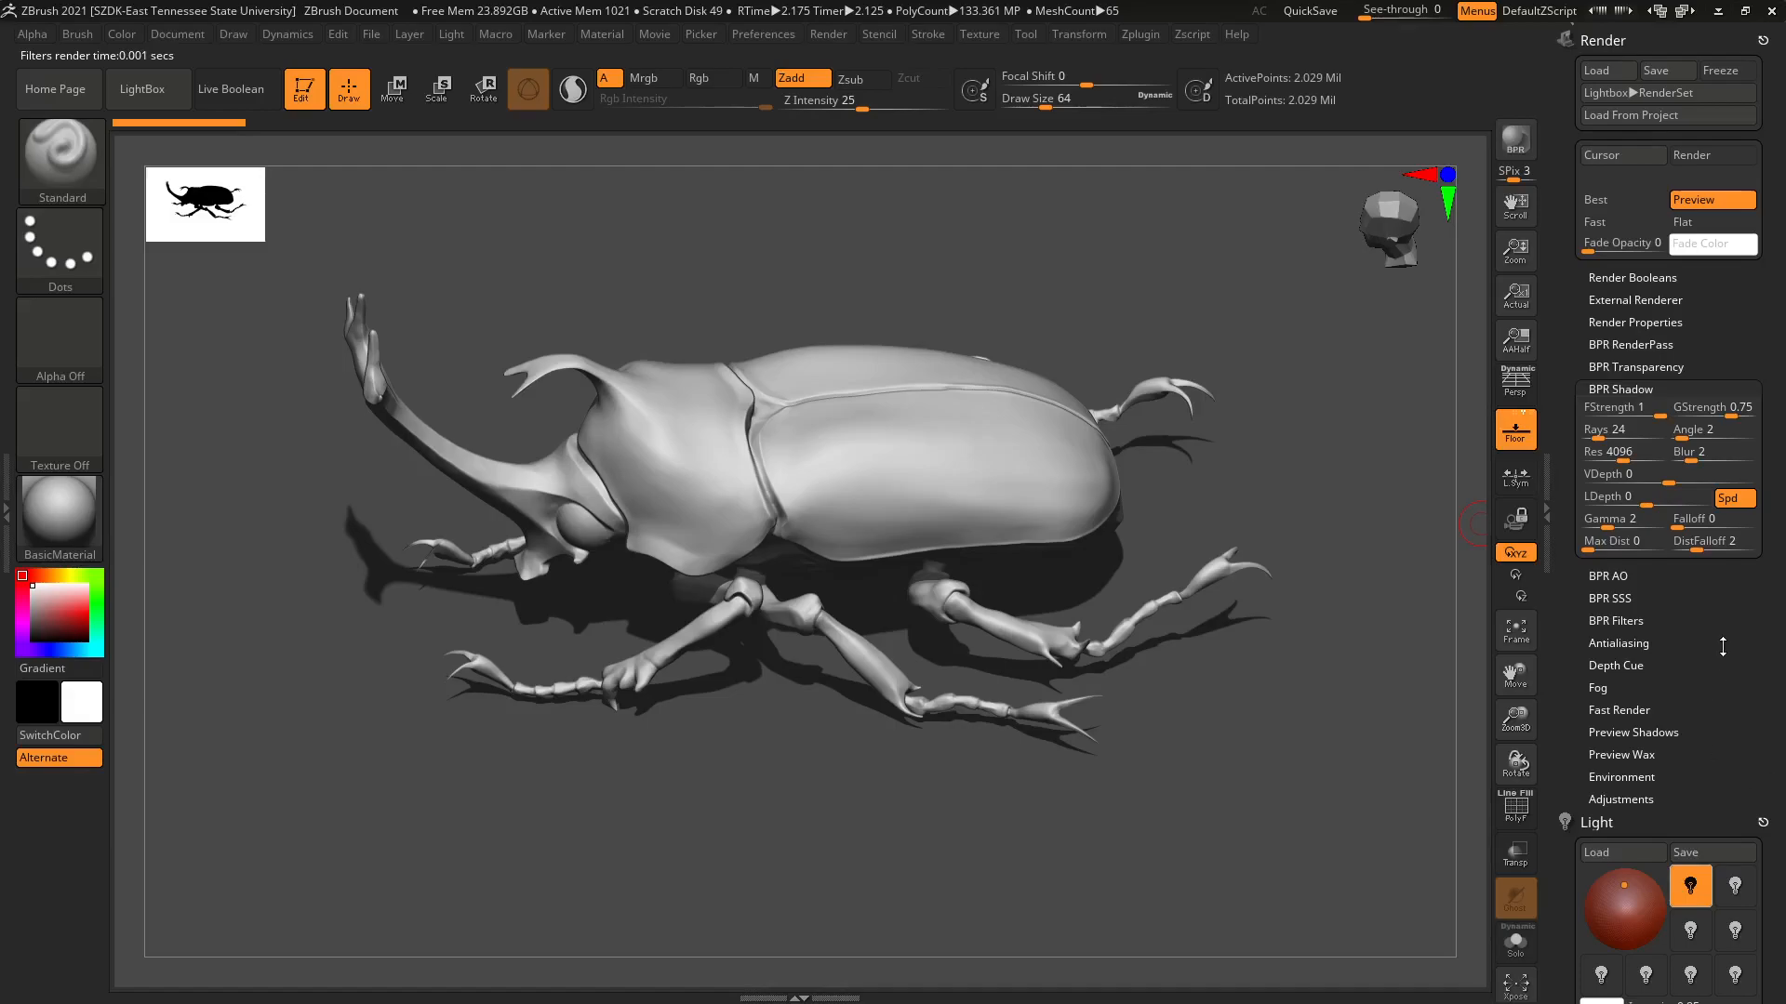
drag(1723, 648, 1725, 625)
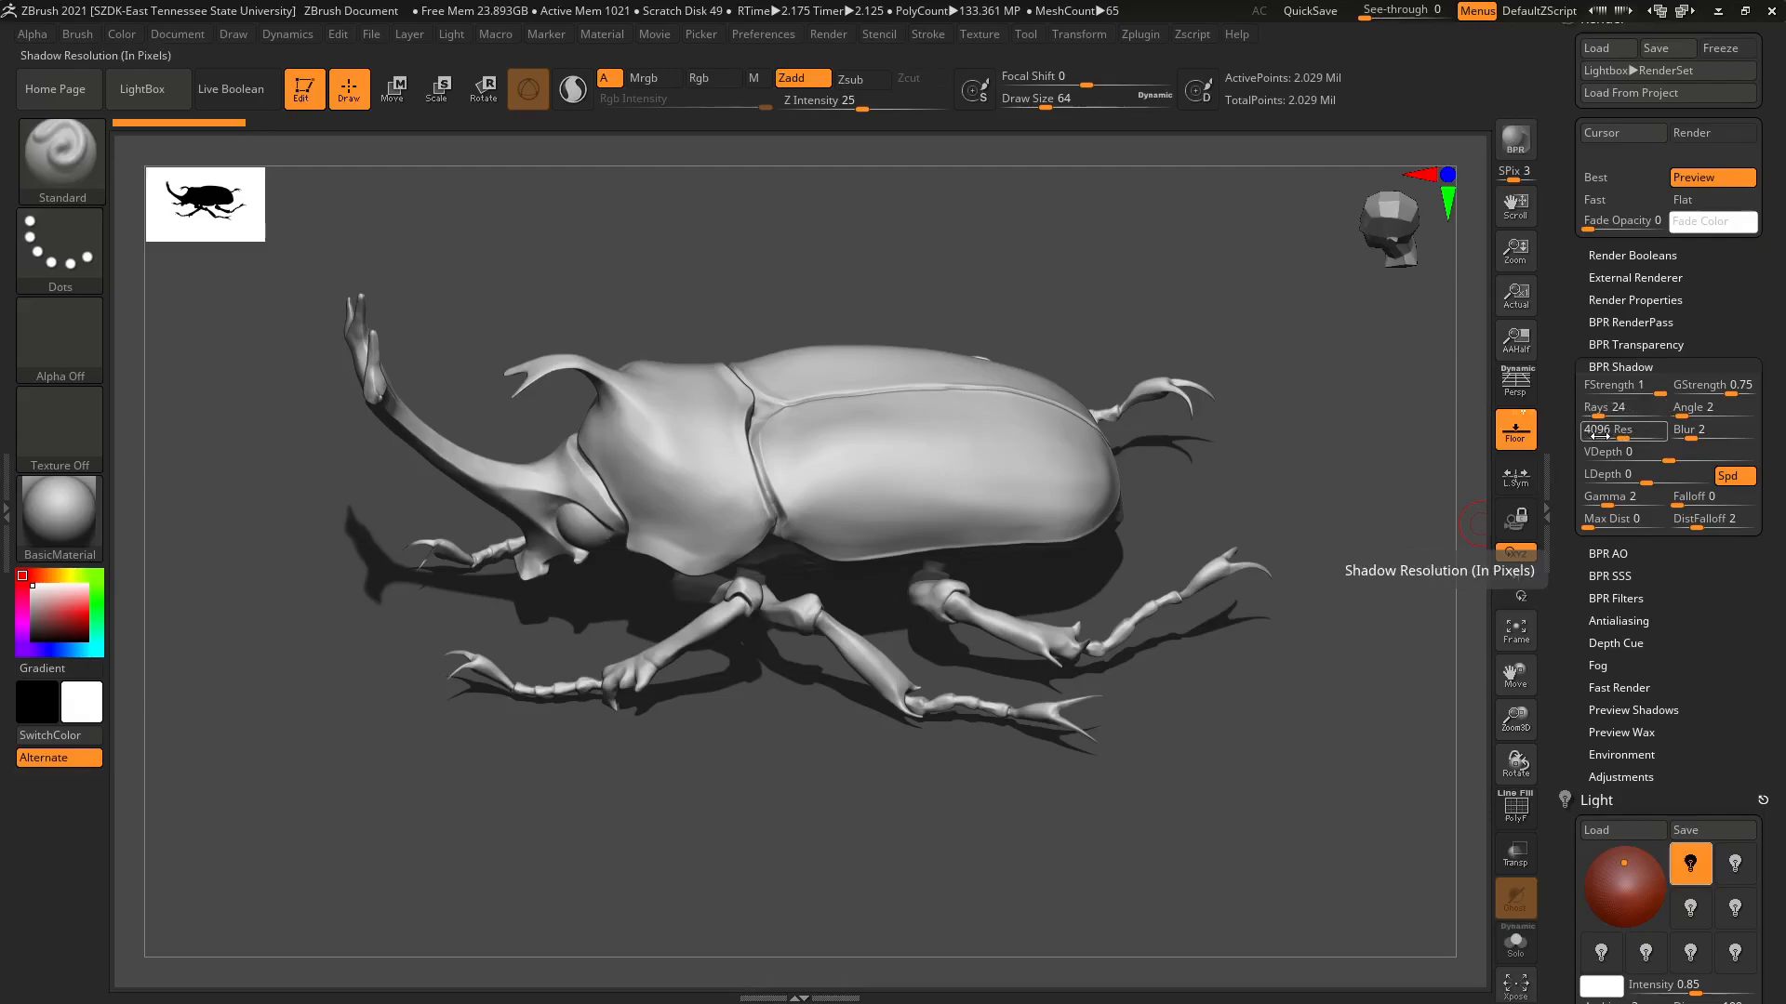
click(1597, 434)
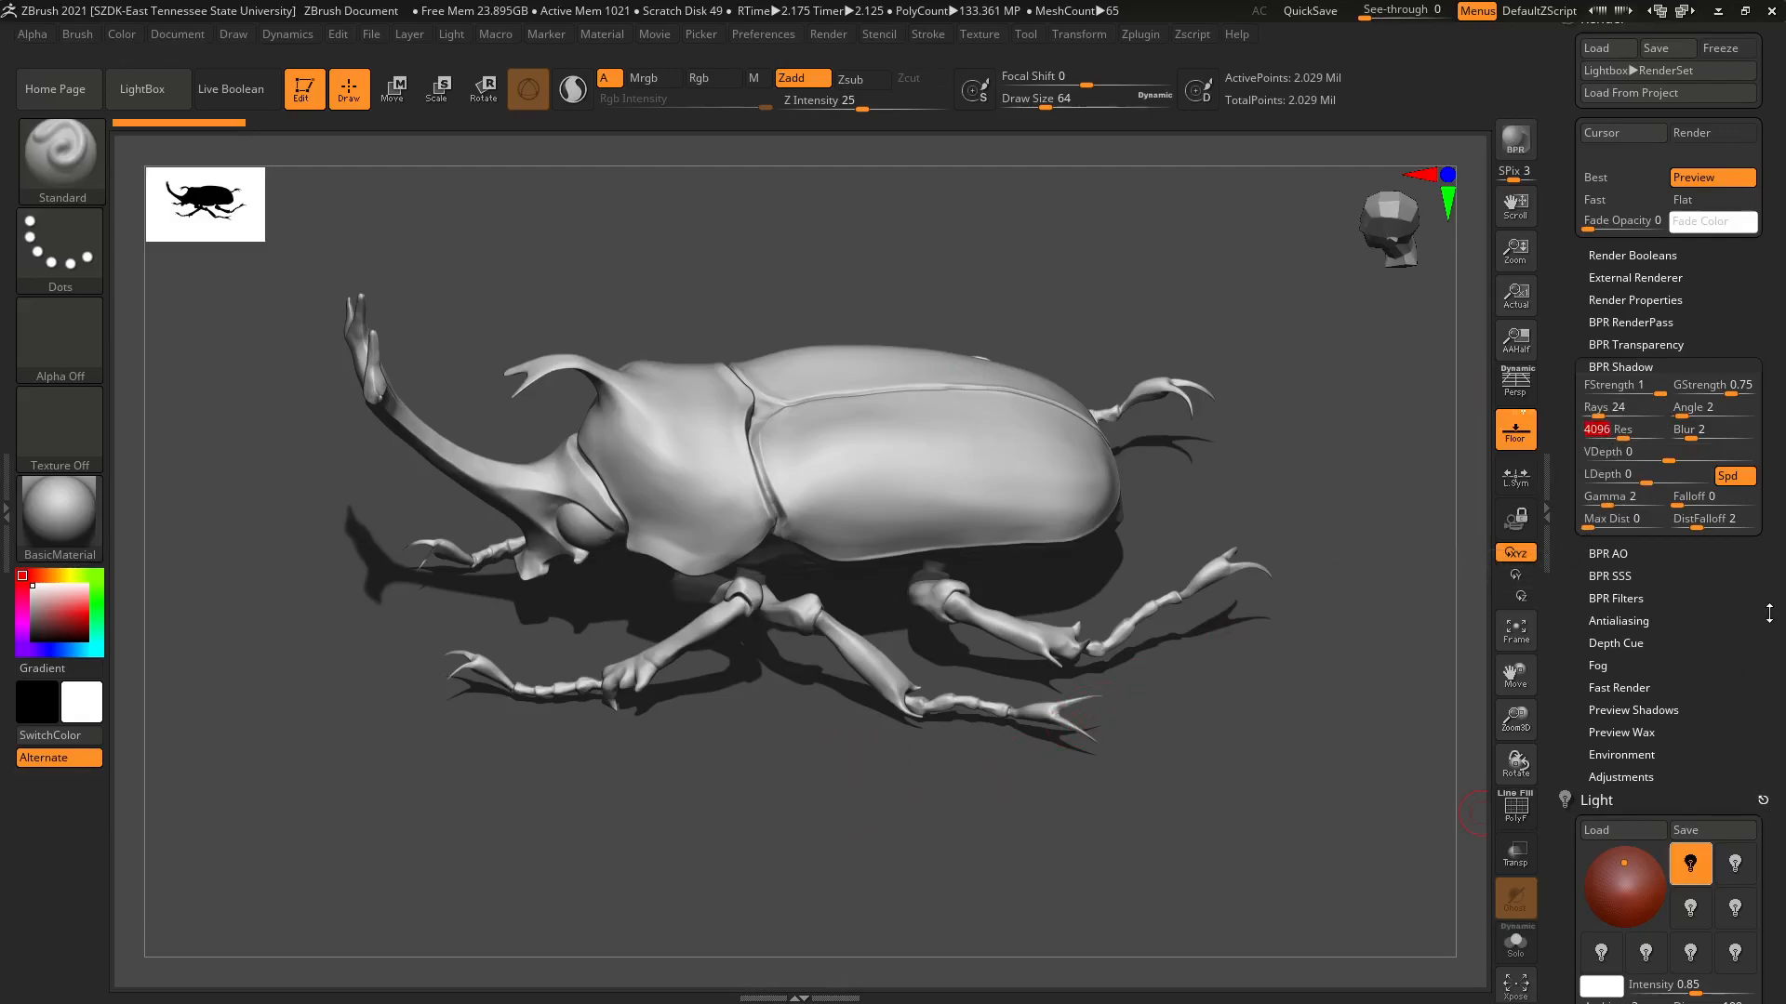
scroll(1734, 740, down, 5)
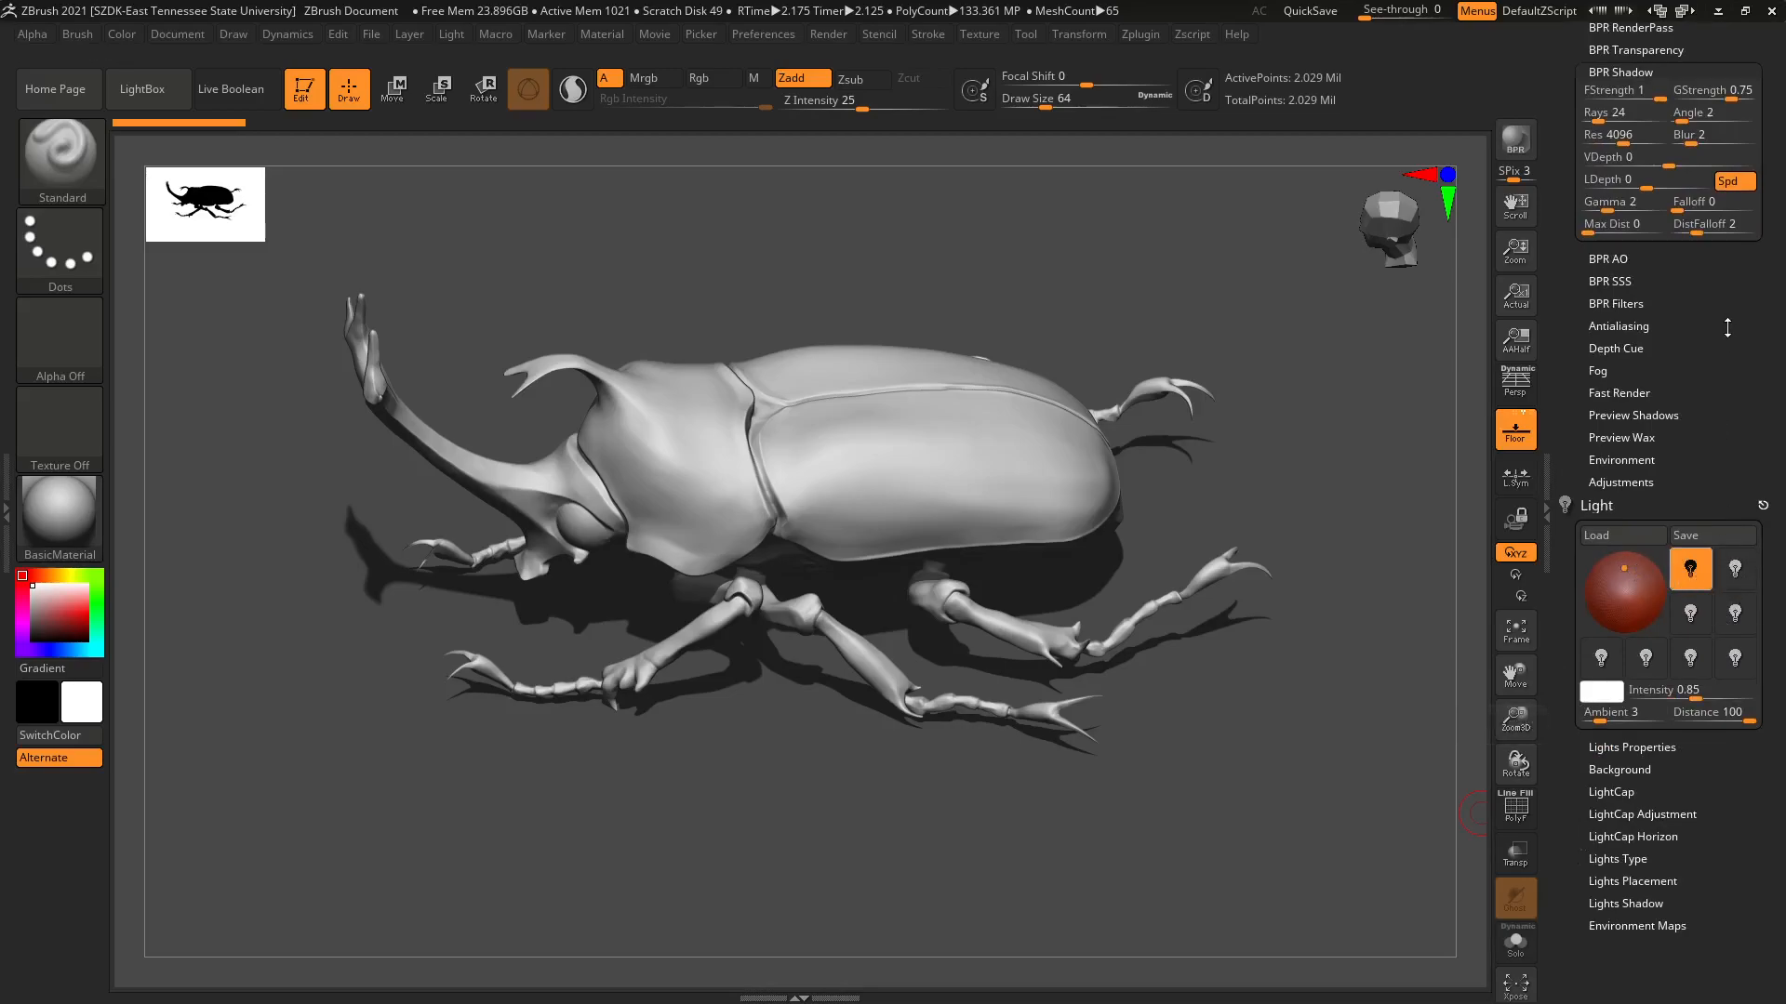
scroll(1716, 475, up, 4)
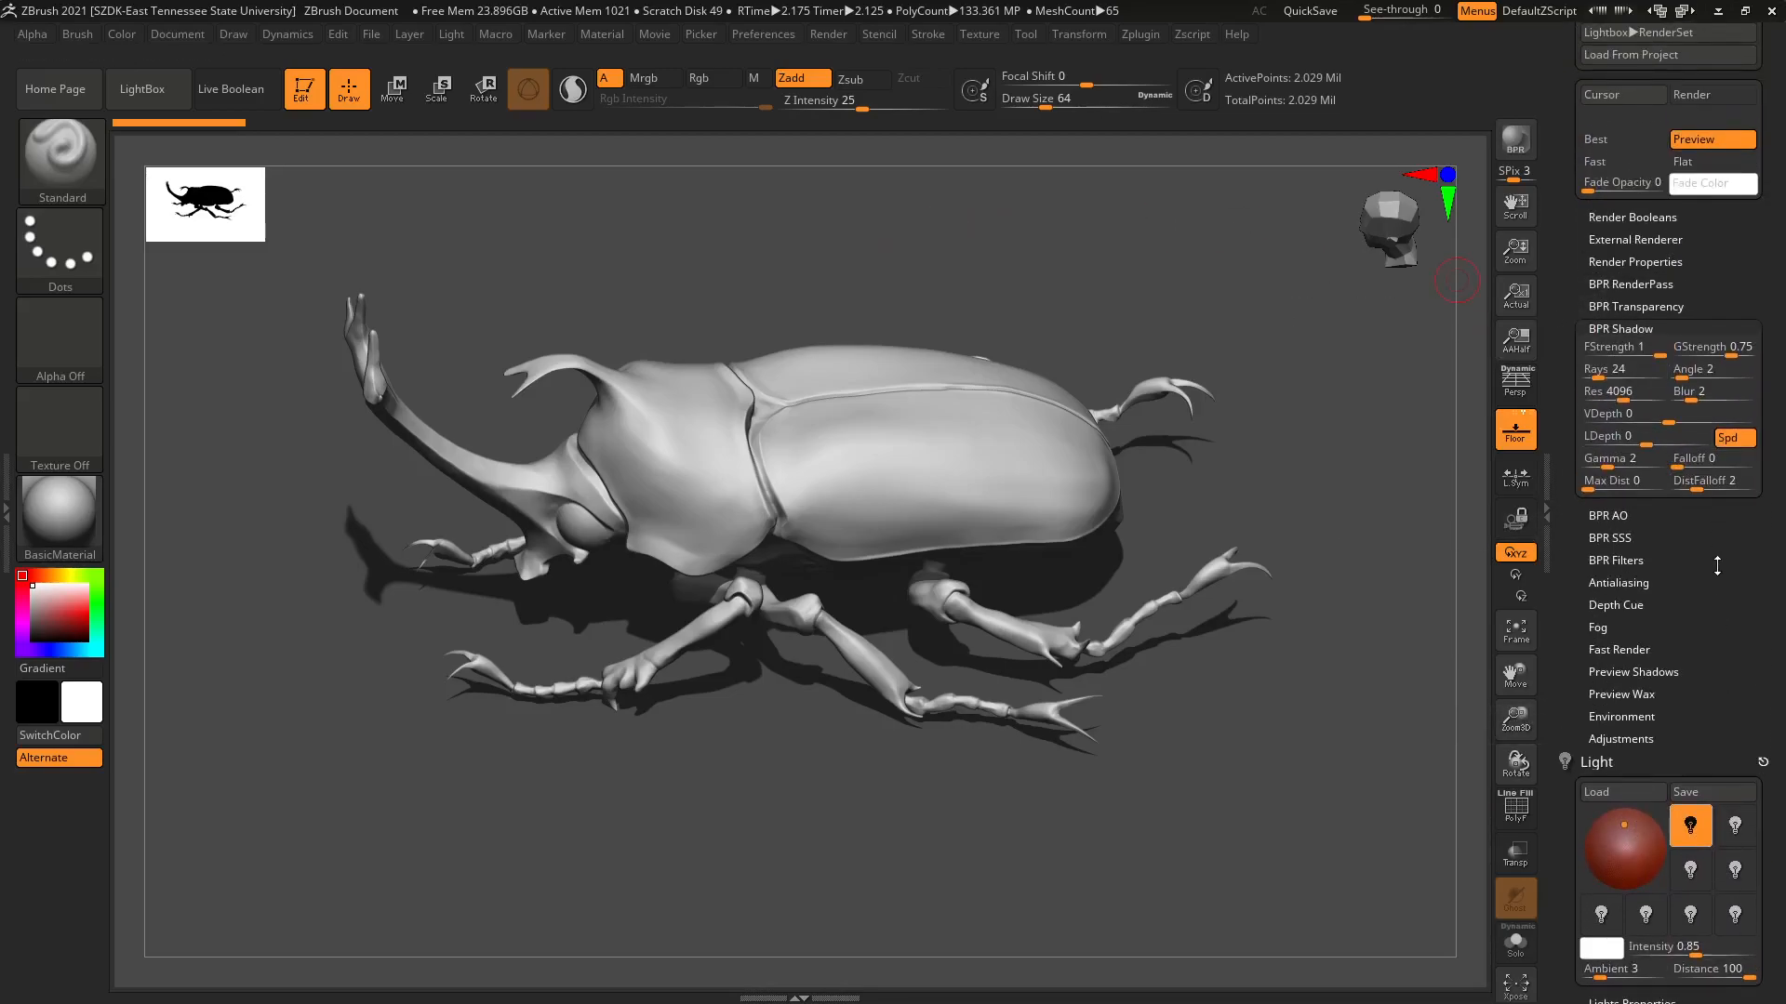
Export the composite pass of the latest BPR render as TestRender02.jpg in the ImageProgess folder.
click(1630, 284)
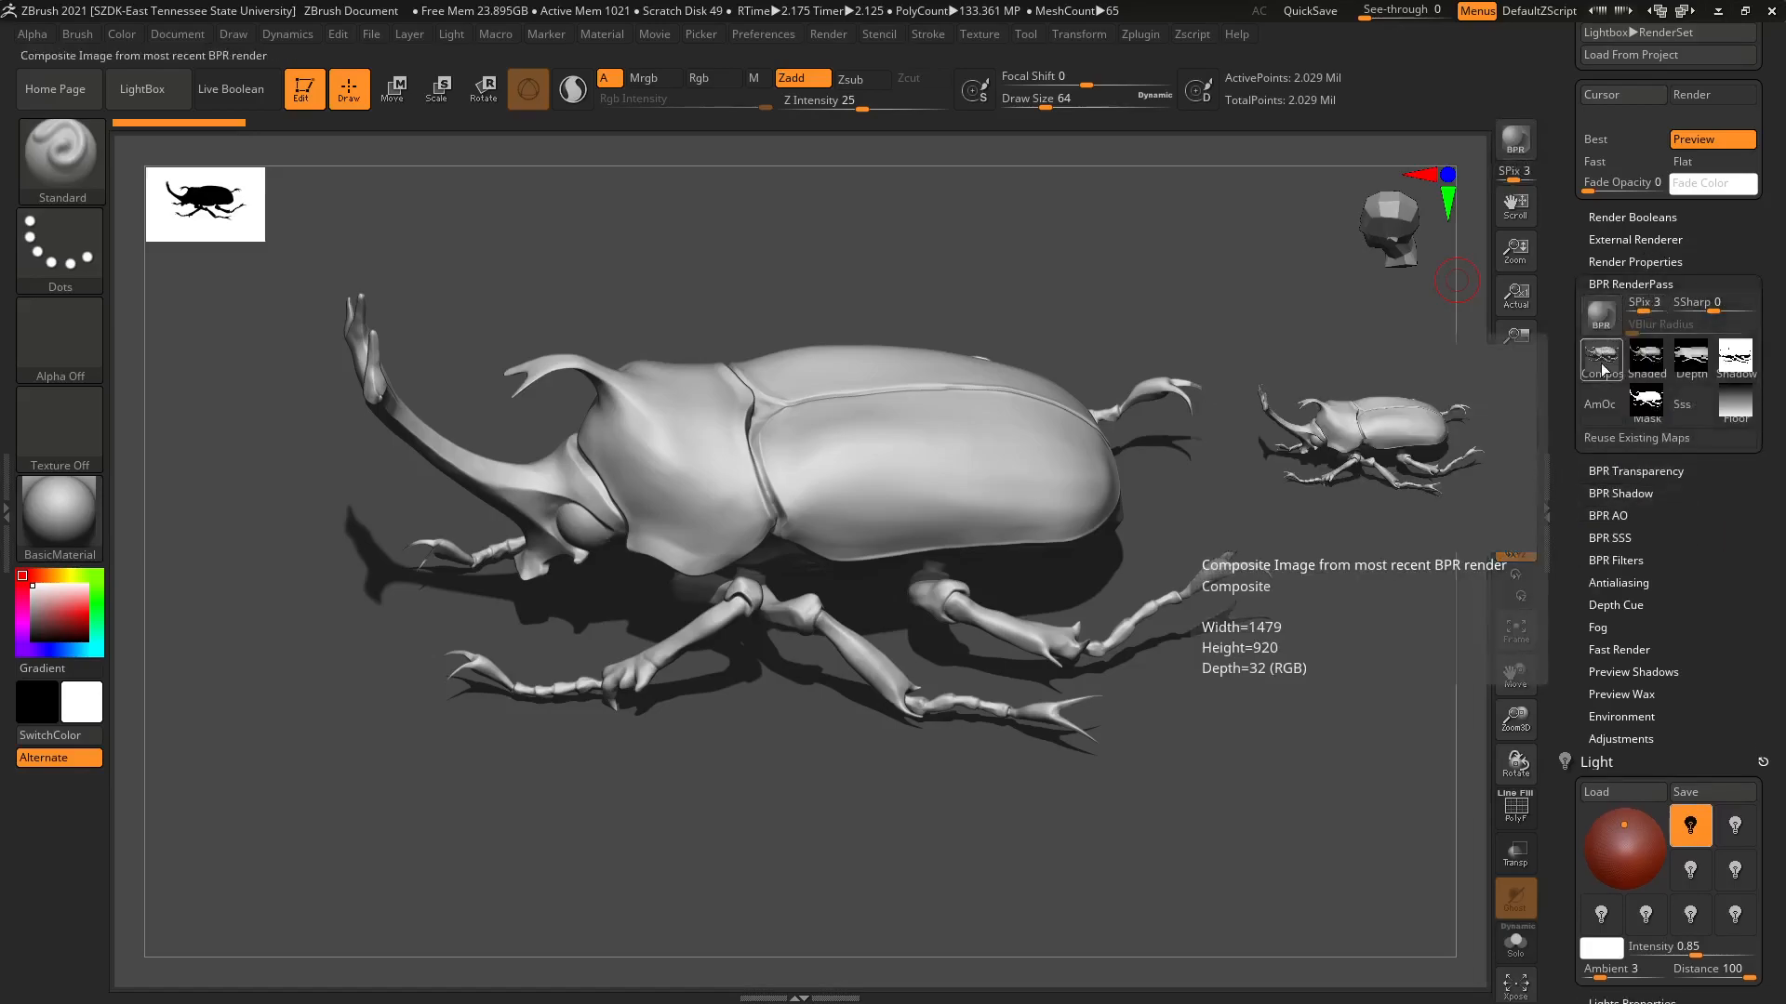
click(1602, 367)
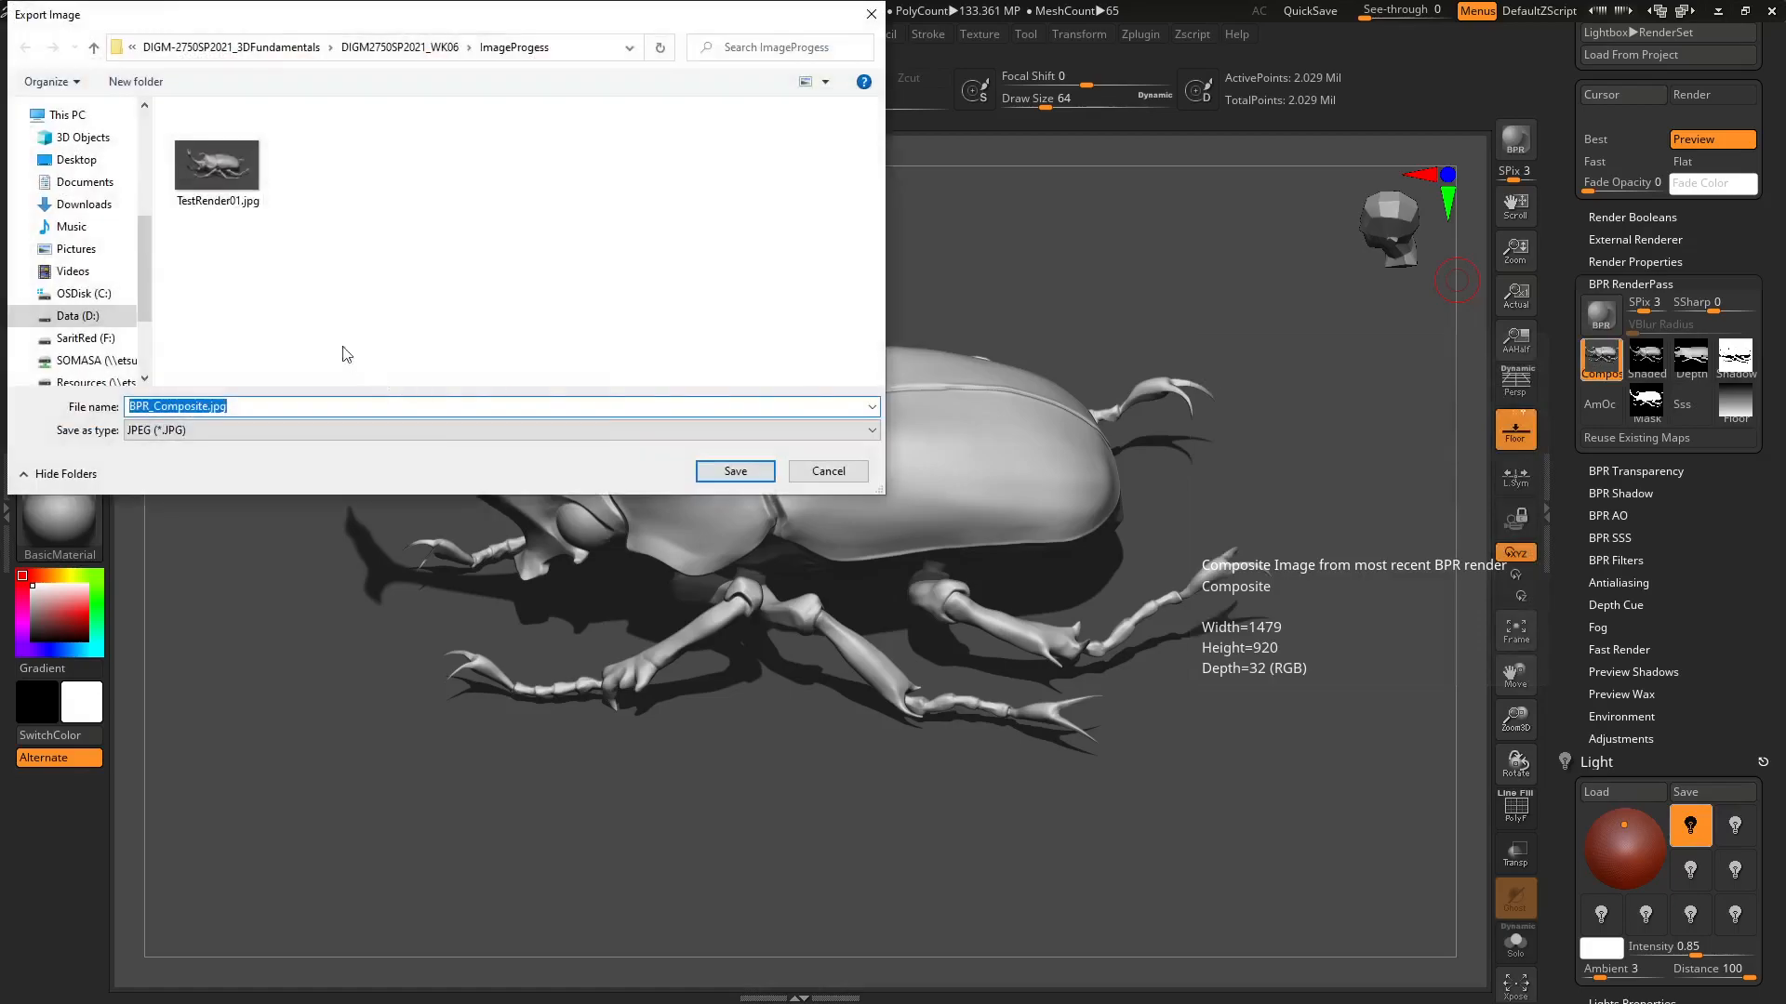
click(243, 206)
click(193, 409)
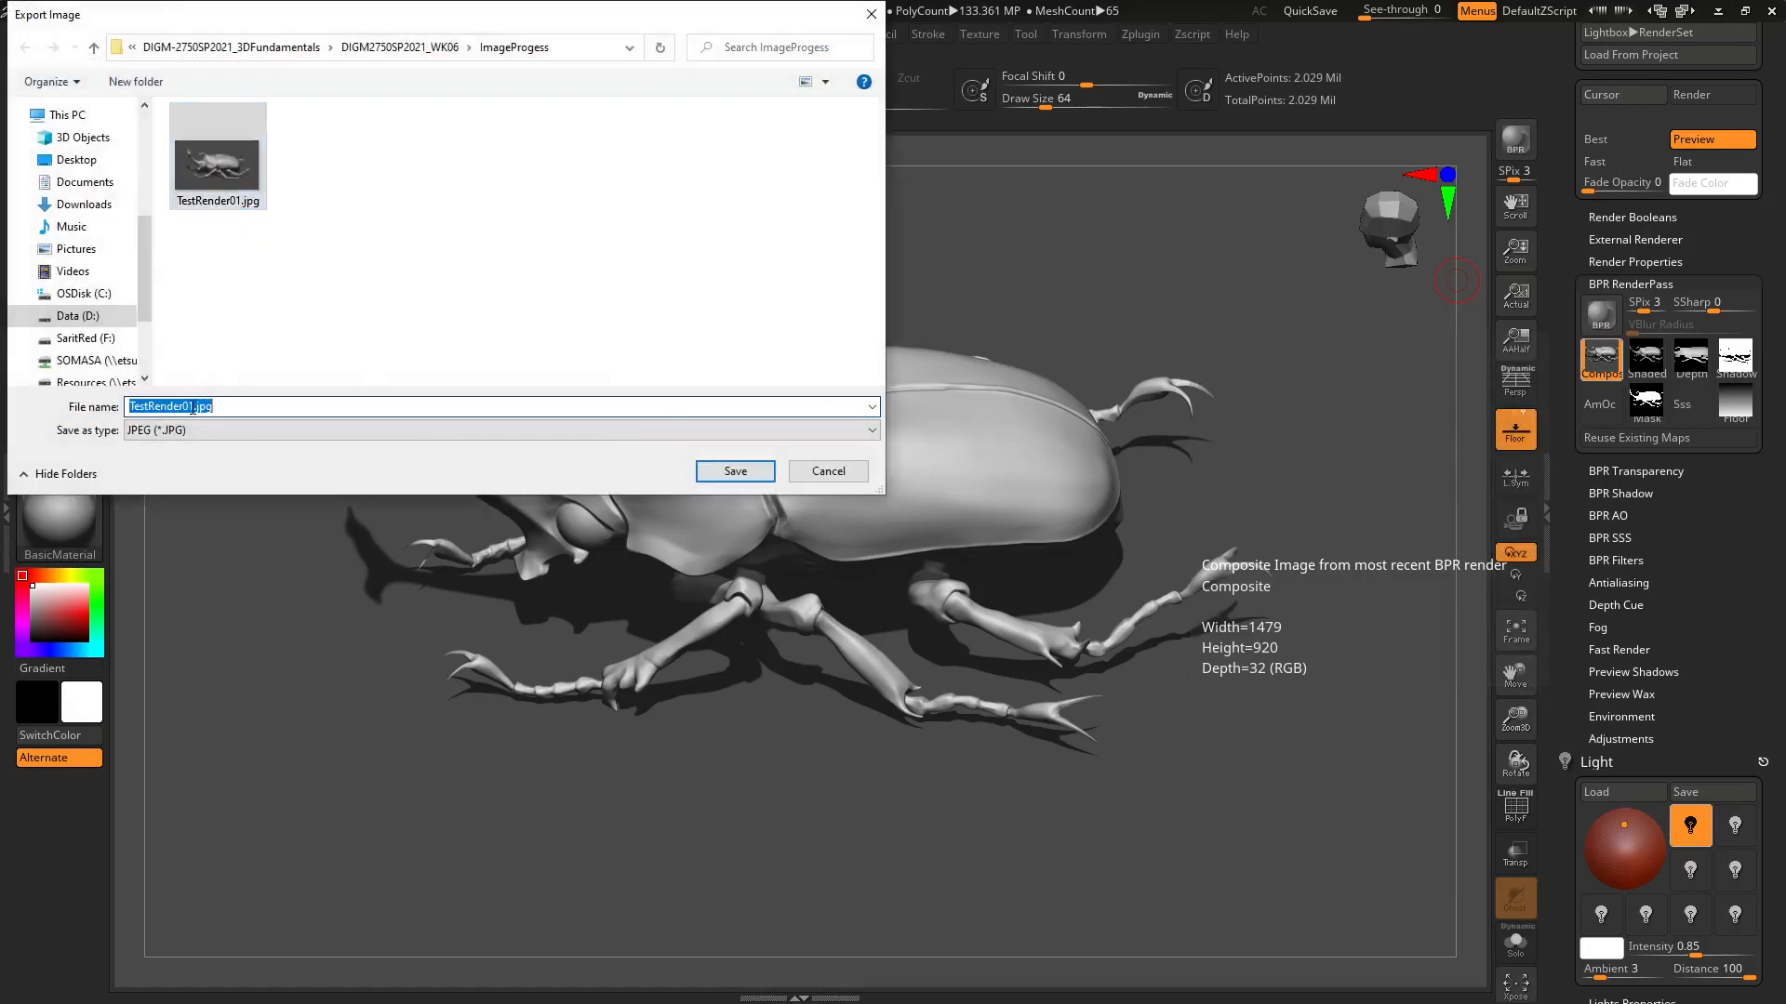
click(193, 410)
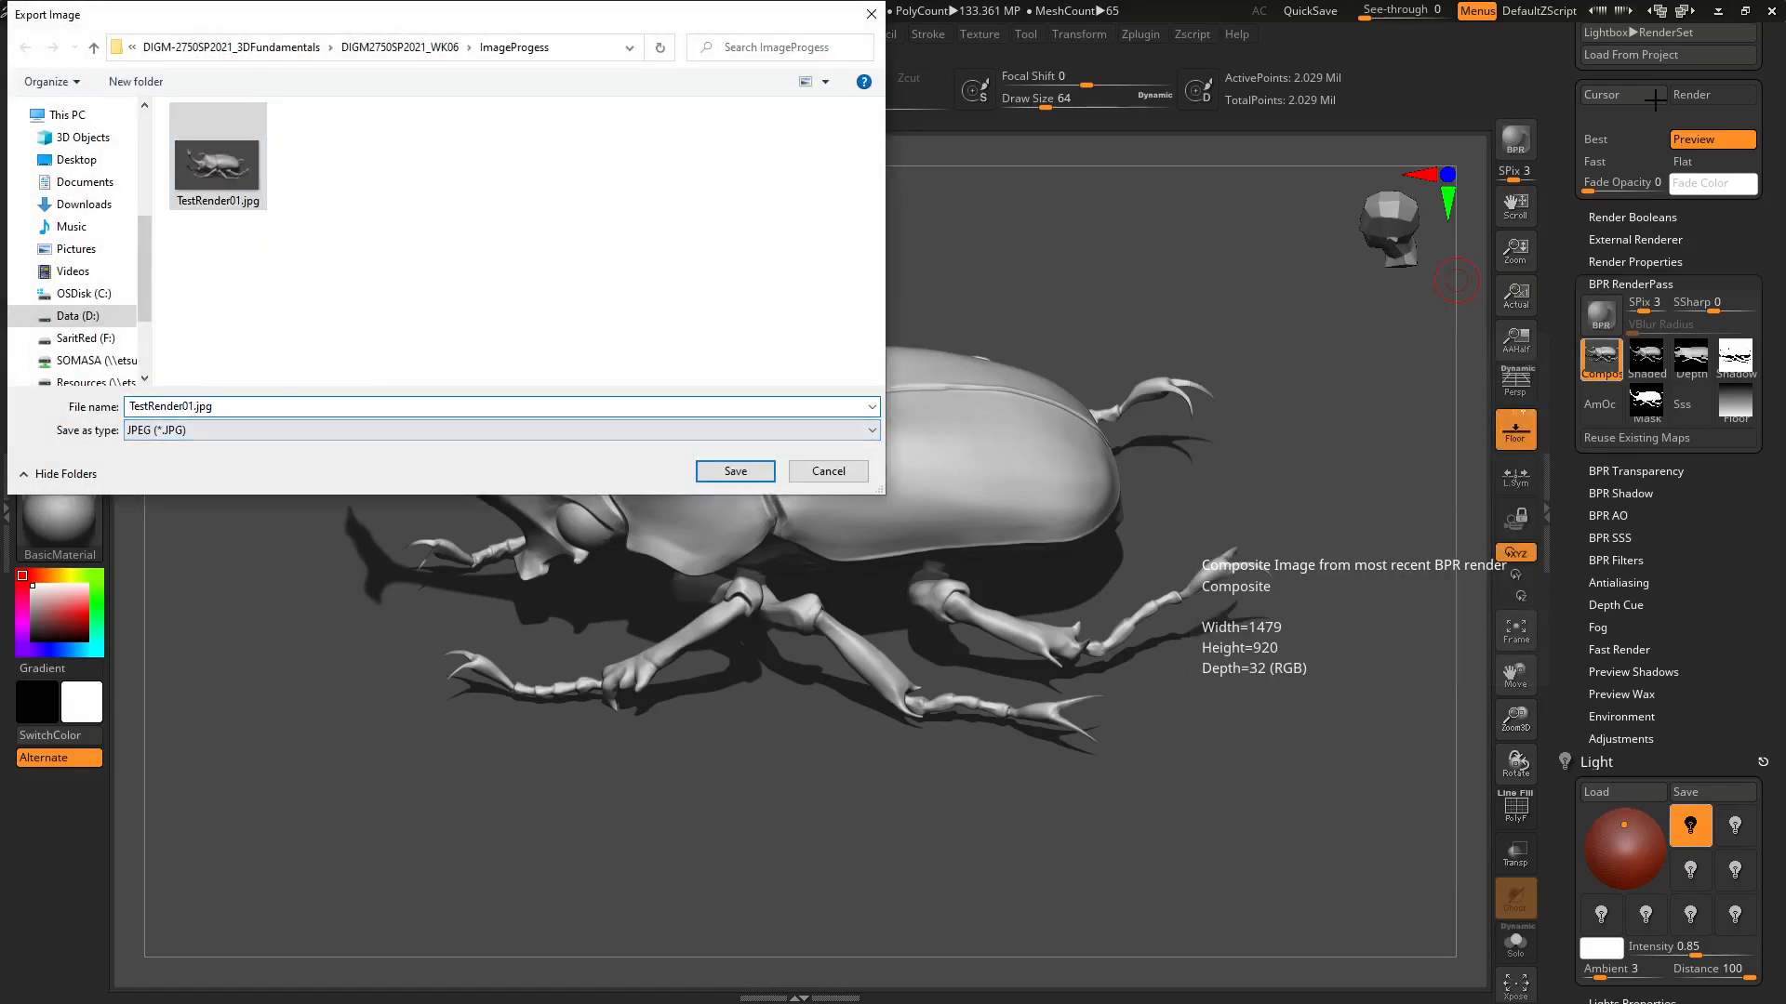
key(BackSpace)
text(2)
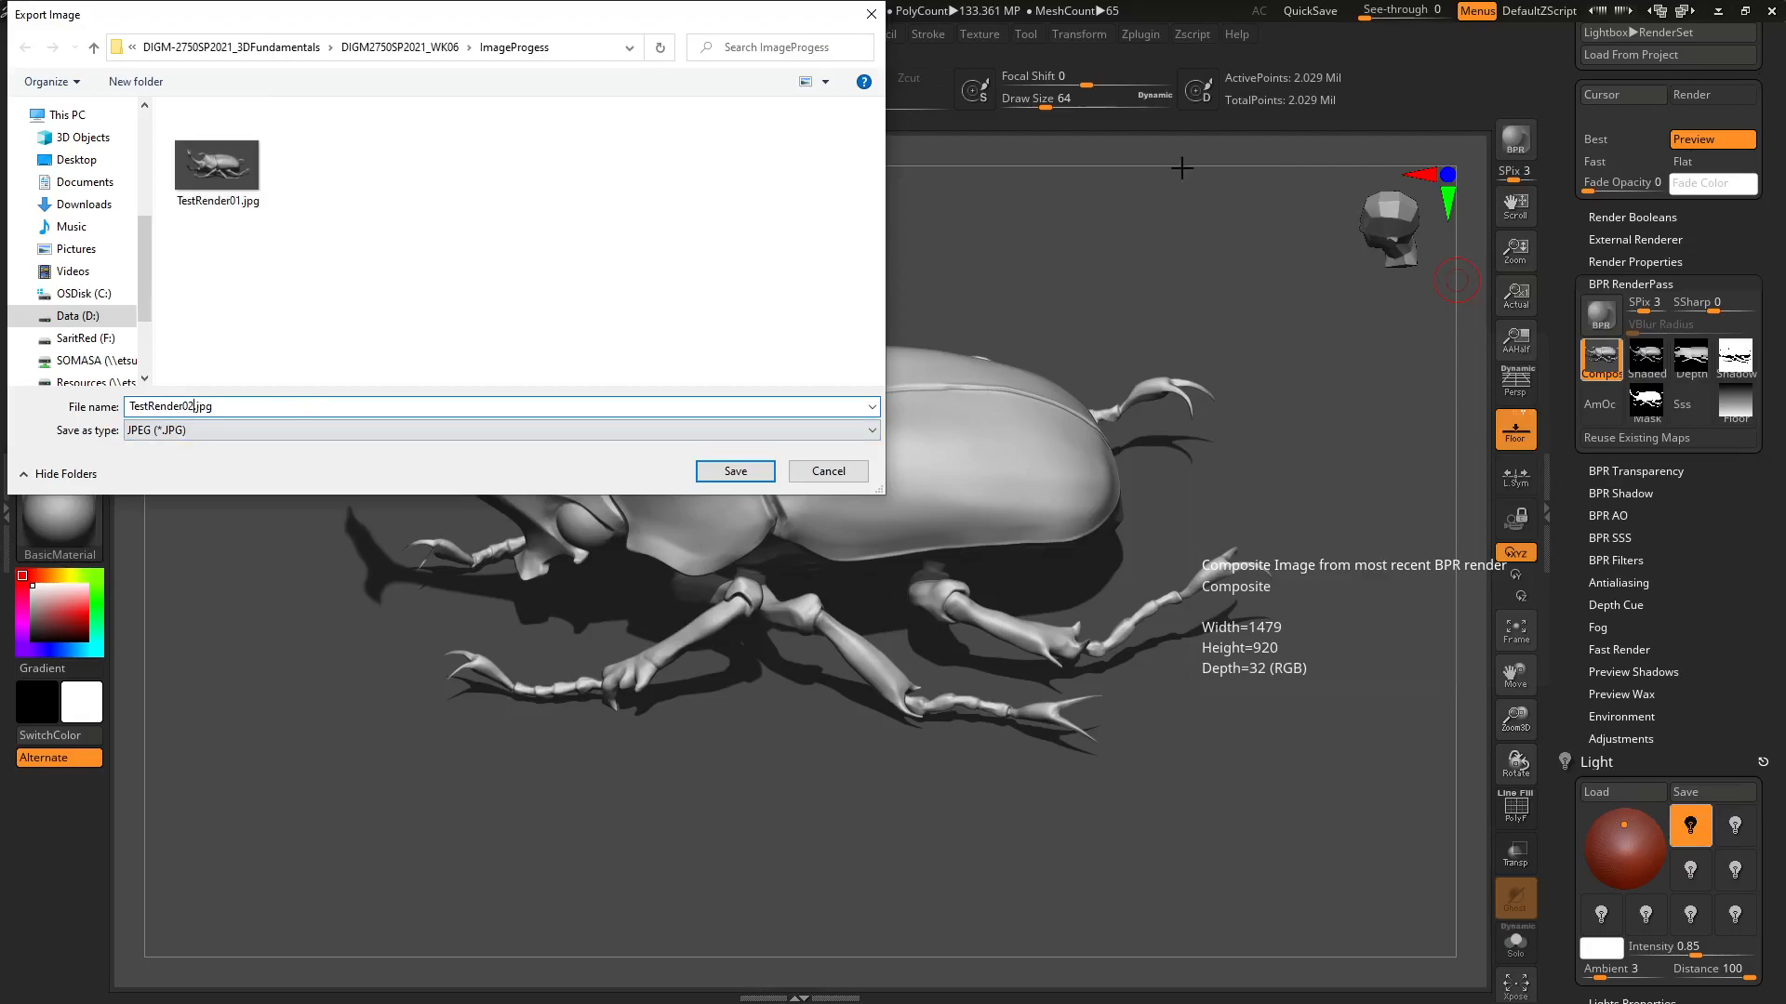
click(735, 471)
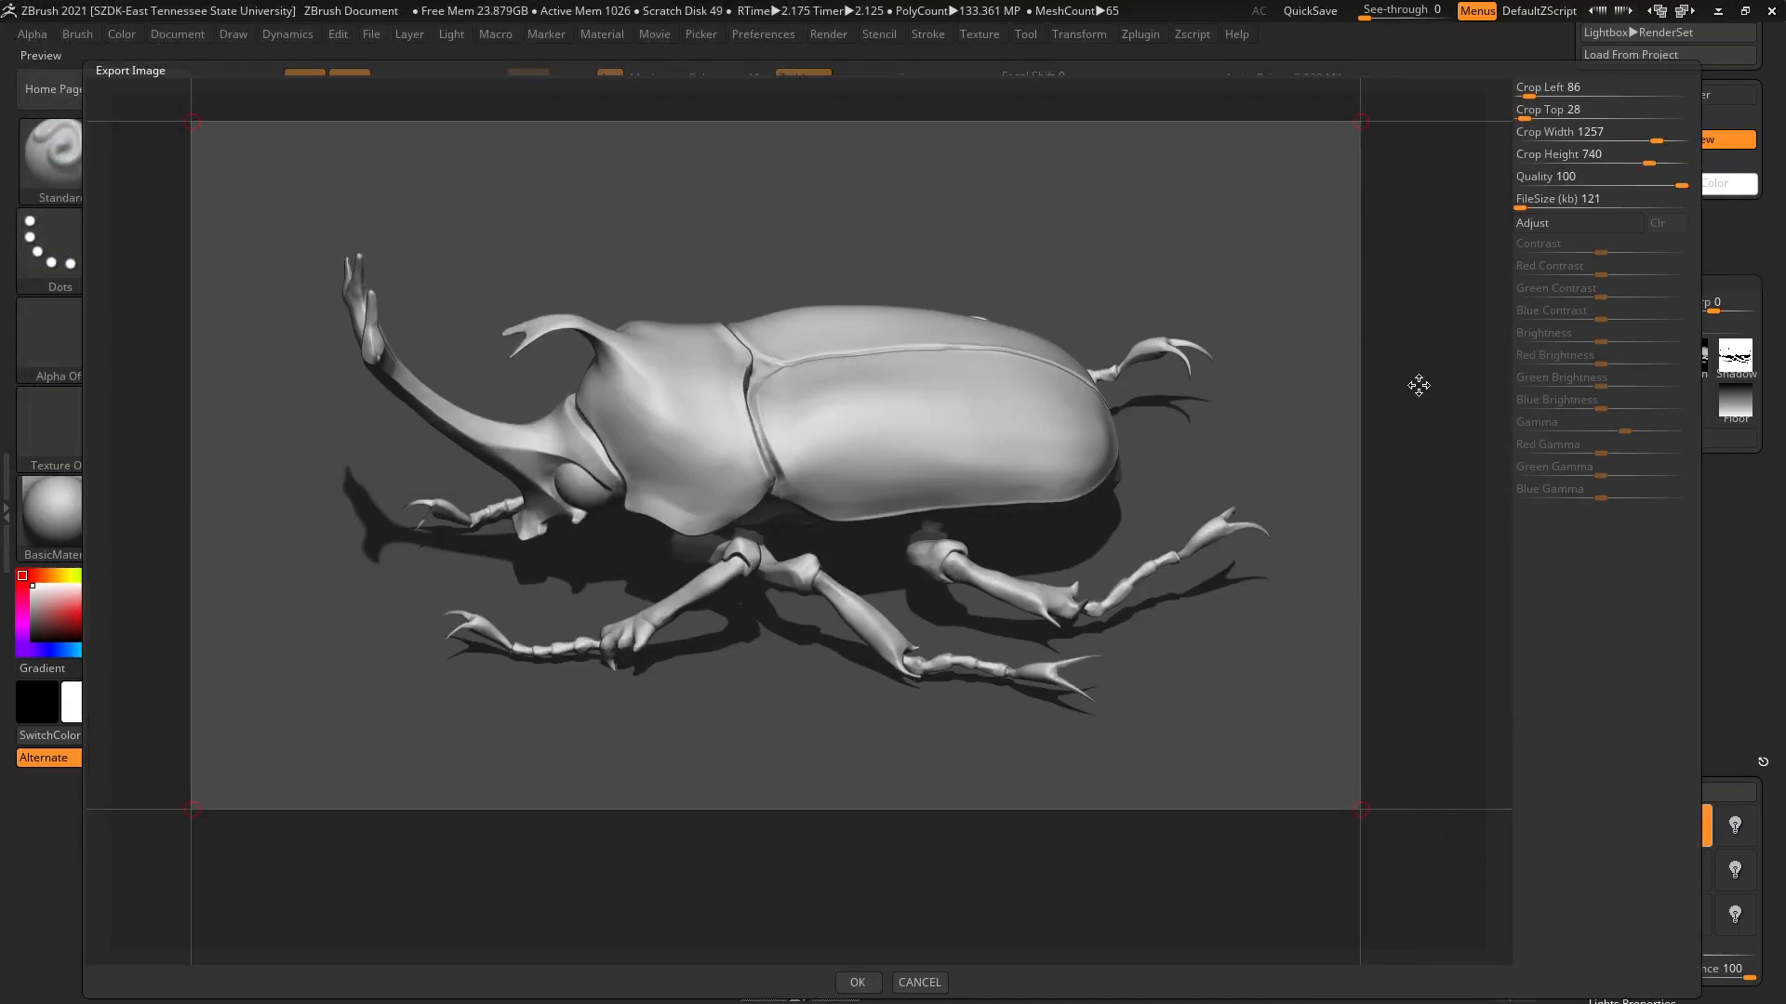
click(858, 983)
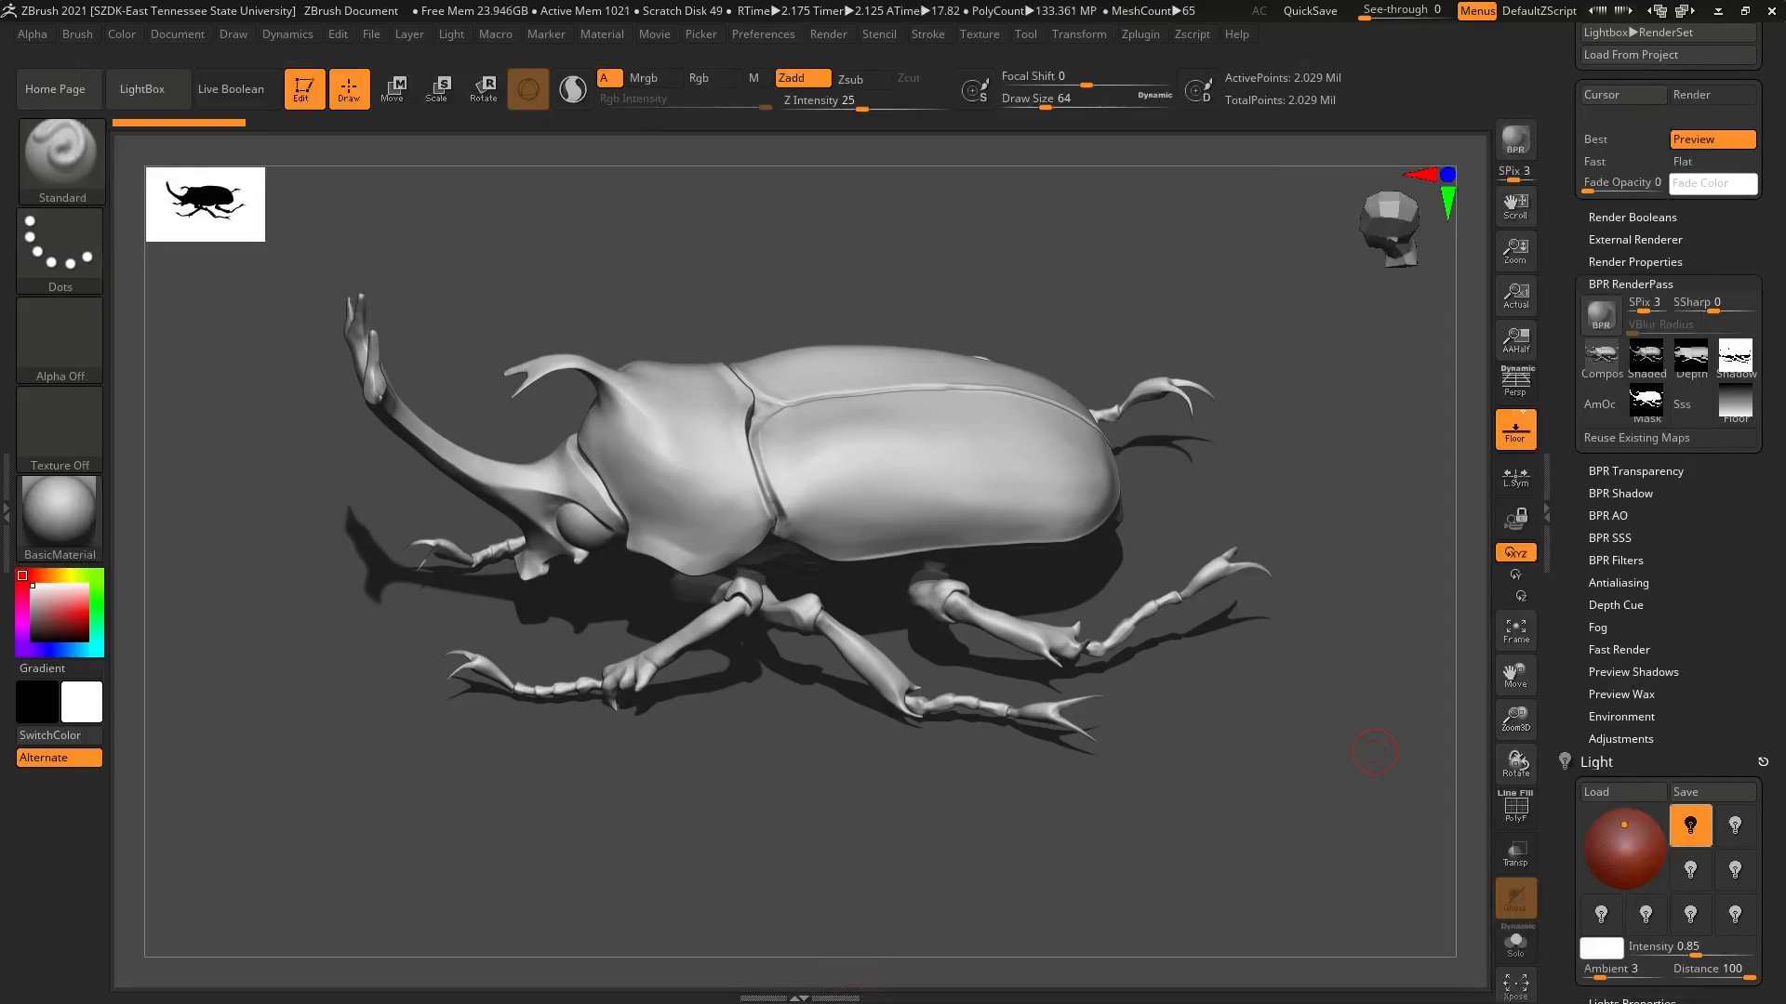
key(alt+Tab)
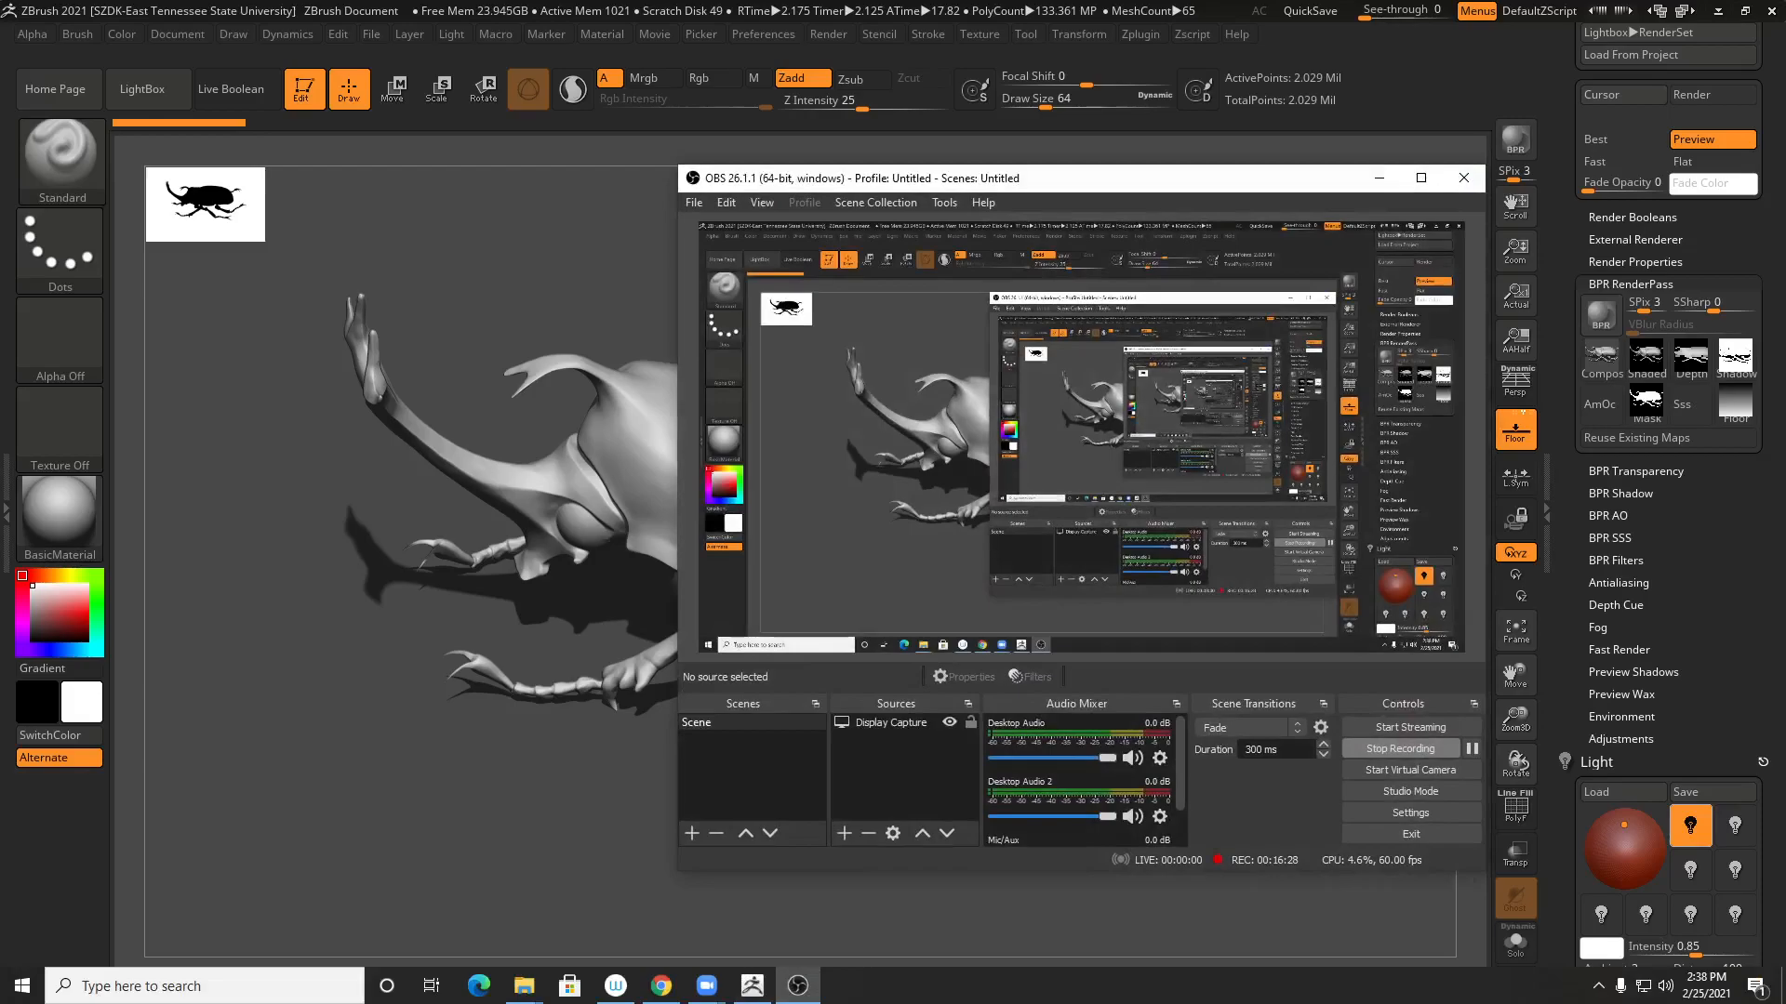
key(alt+Tab)
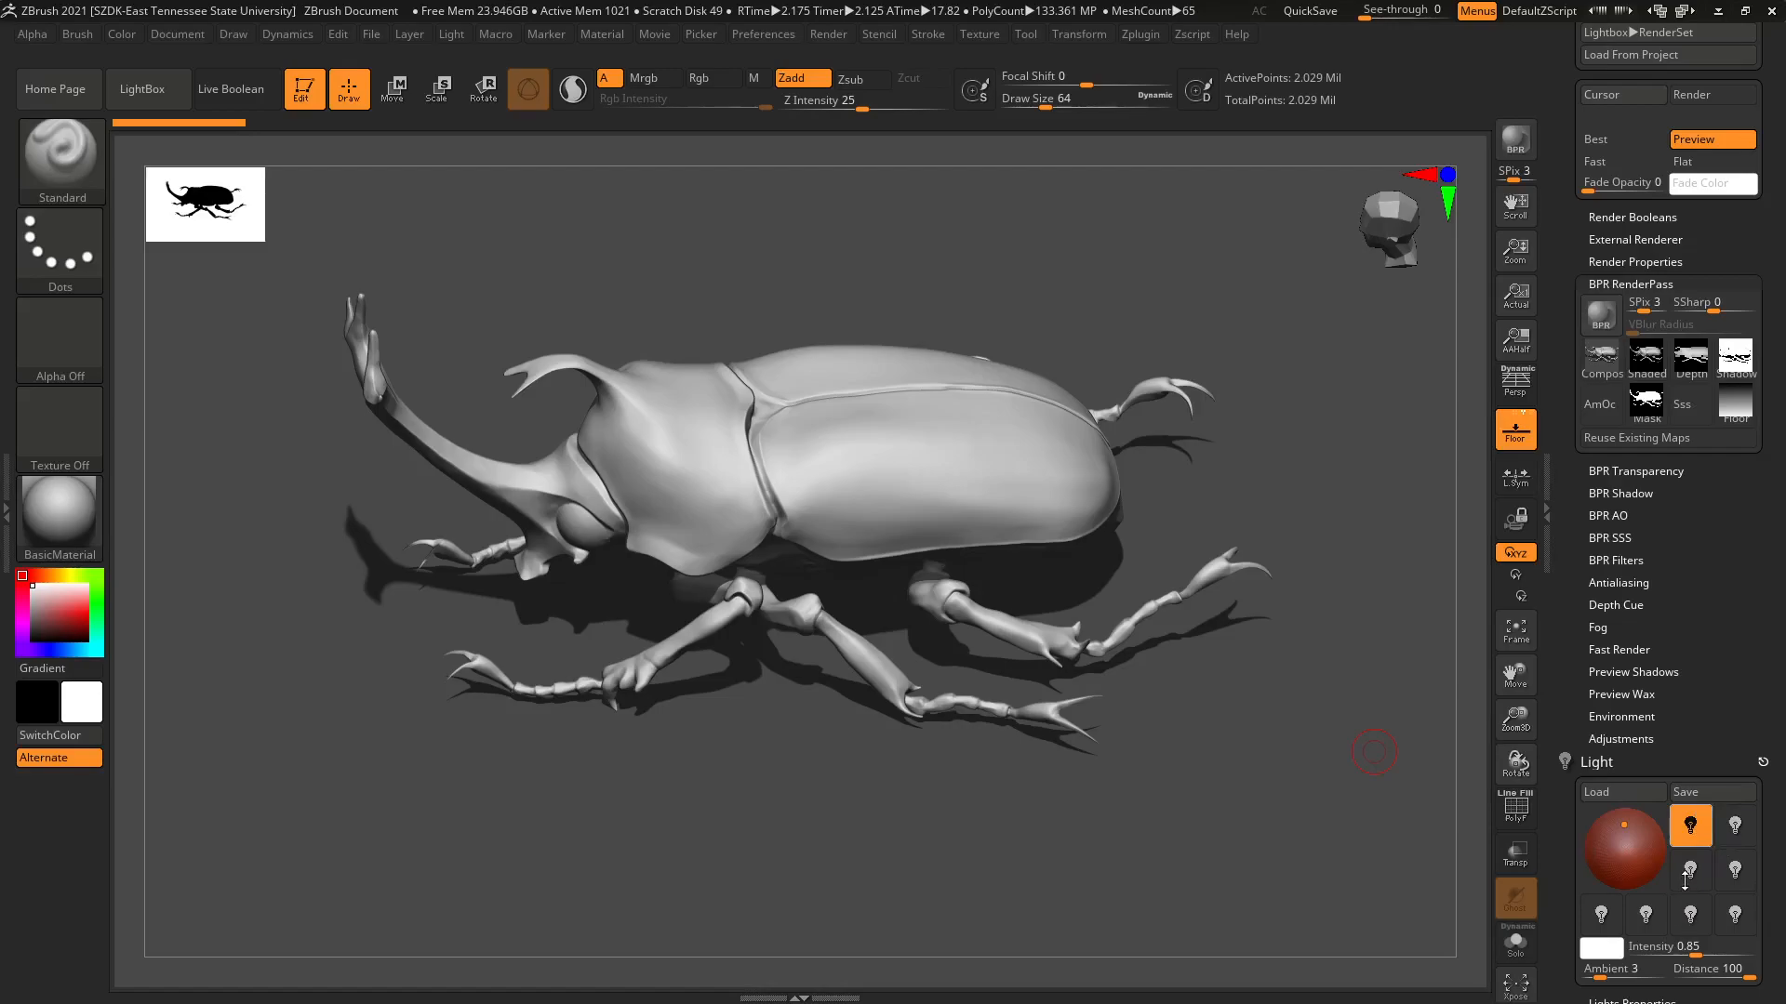
Set the global ambient light intensity to 0 and show the light type options.
drag(1715, 702, 1684, 559)
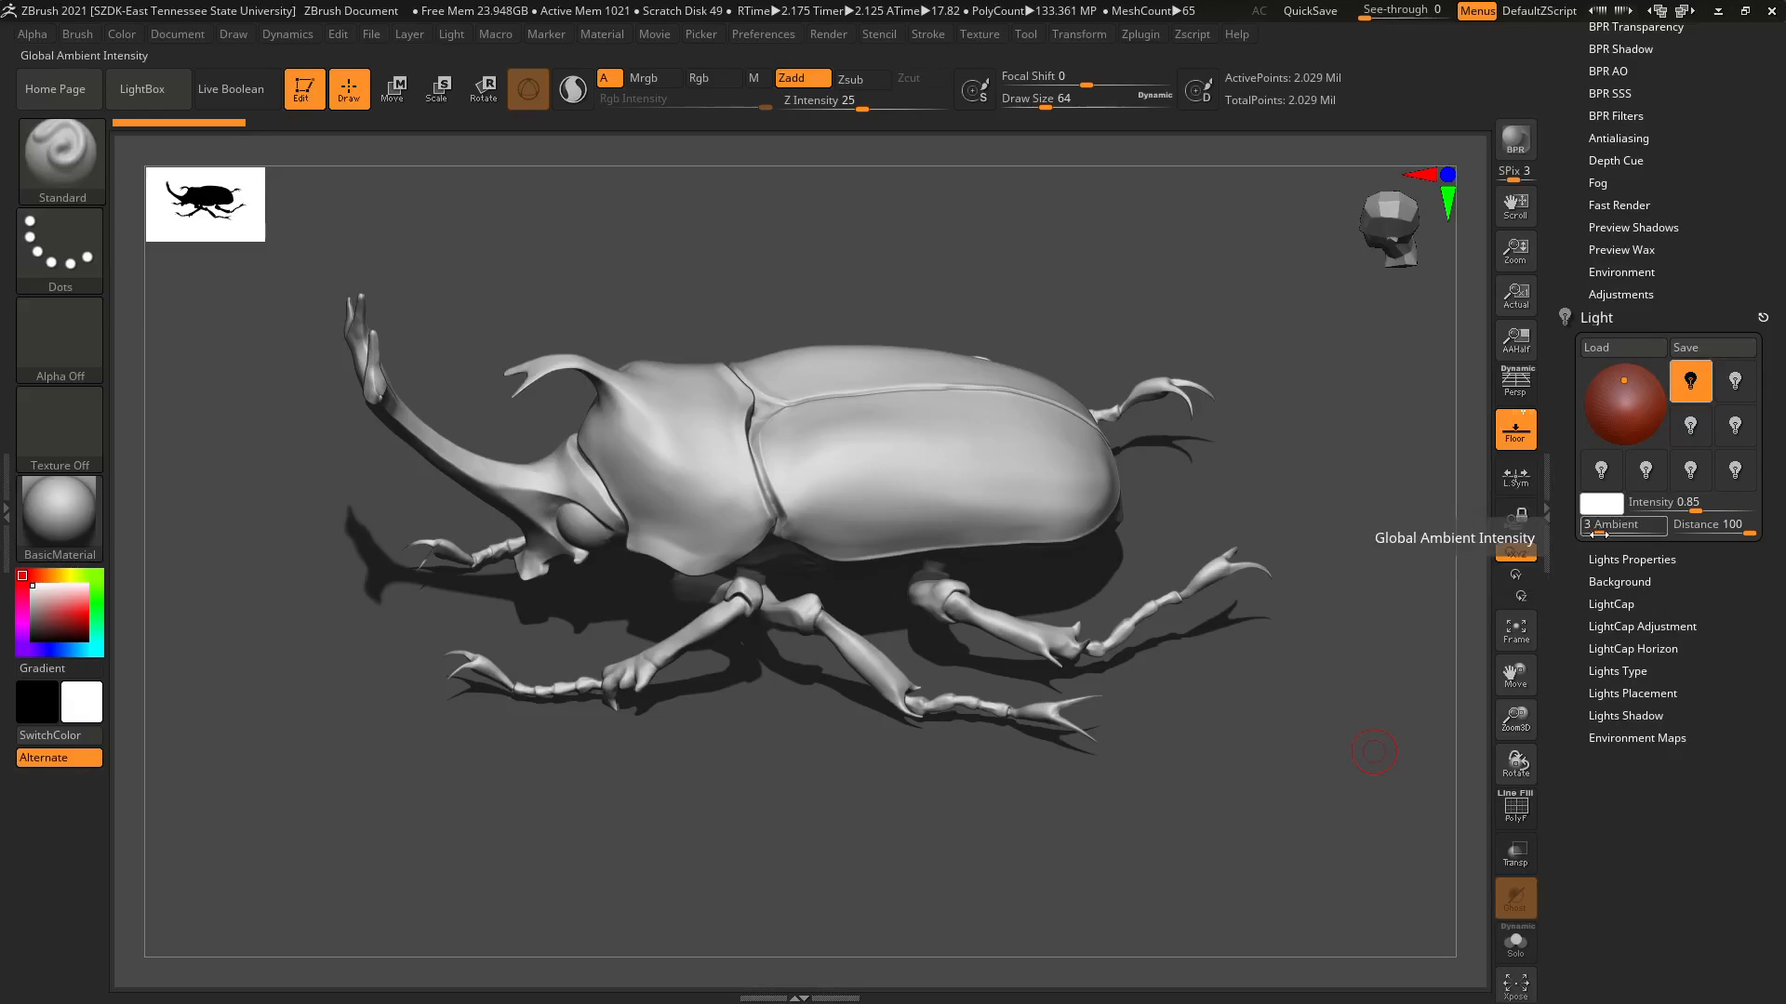
drag(1598, 534, 1585, 533)
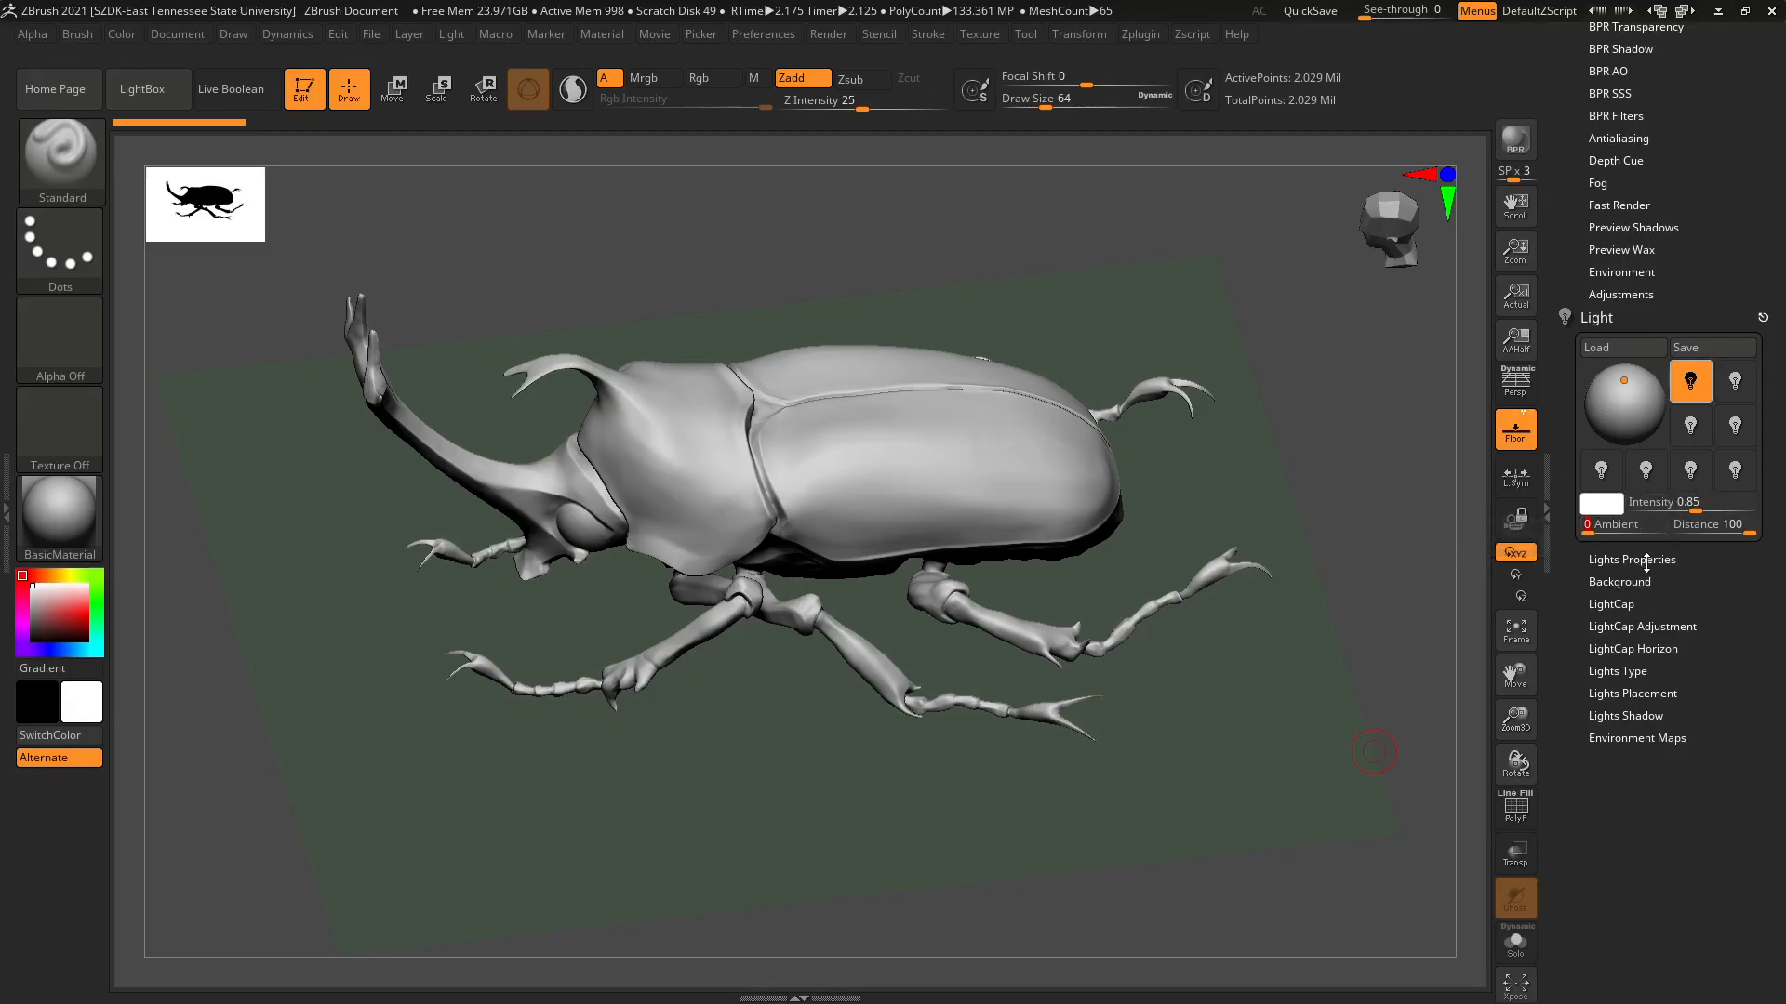
click(1631, 670)
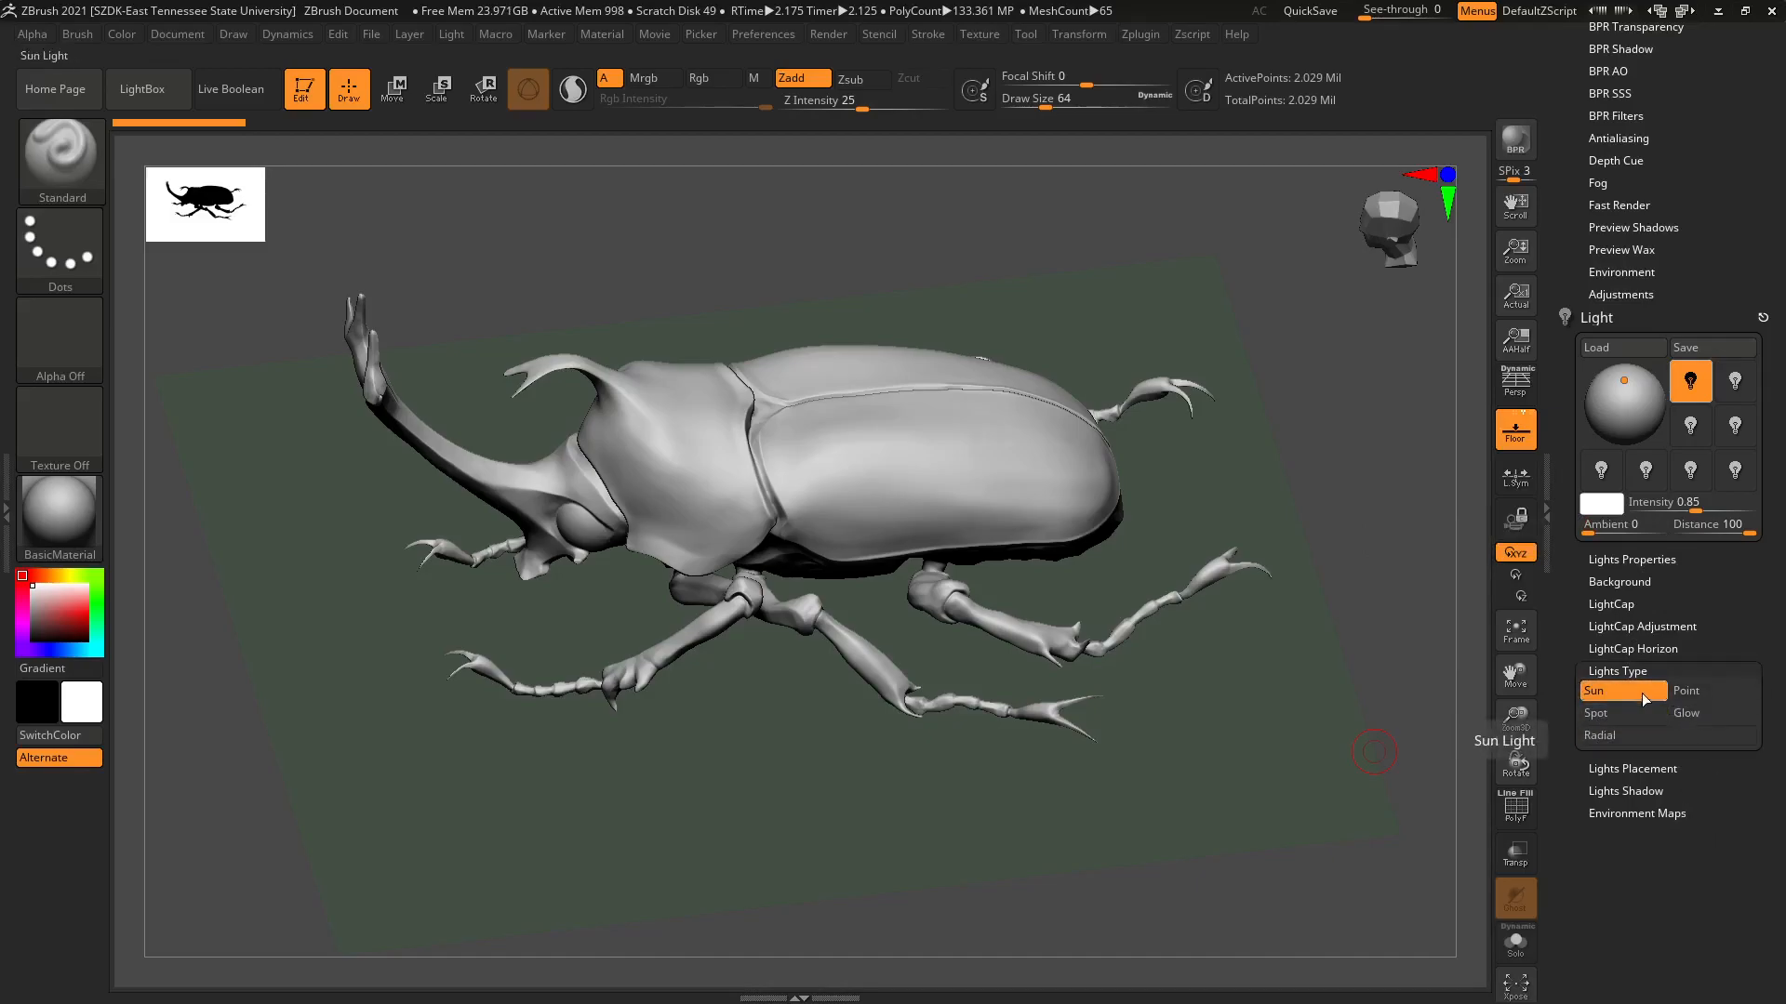
Change the main light's color to a pale, slightly yellow off-white, about RGB 239, 238, 229.
click(1603, 510)
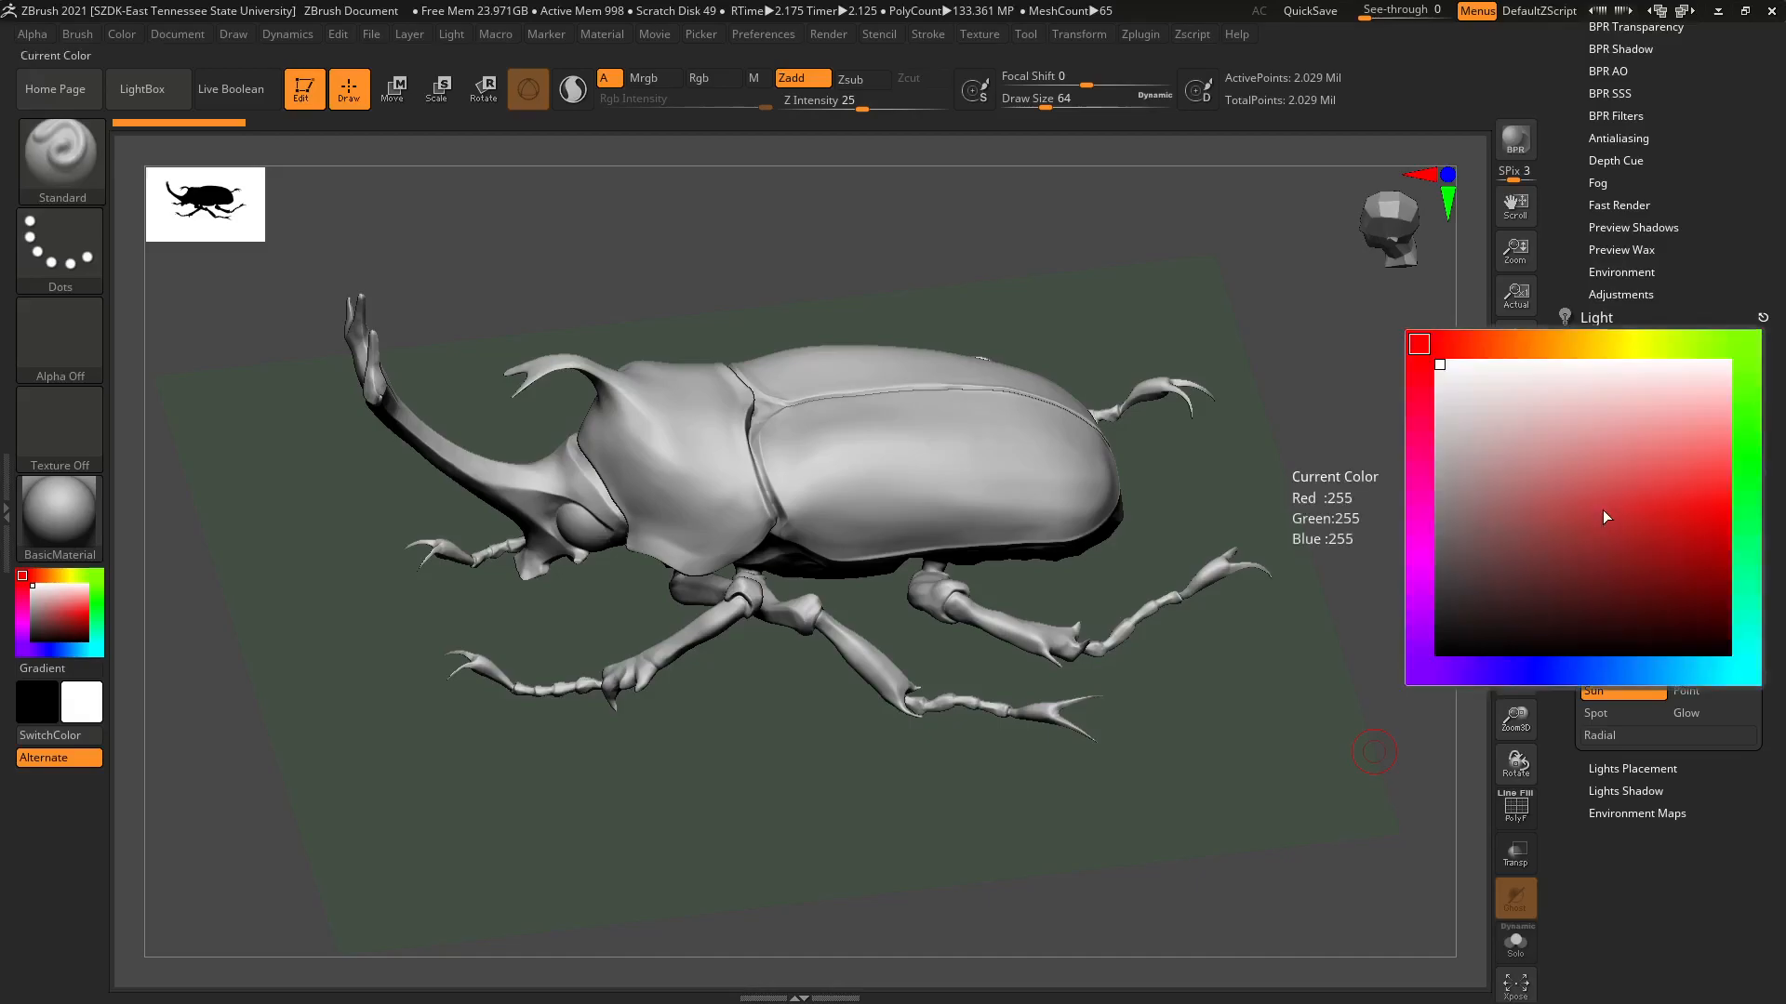
click(1616, 346)
drag(1616, 346, 1610, 345)
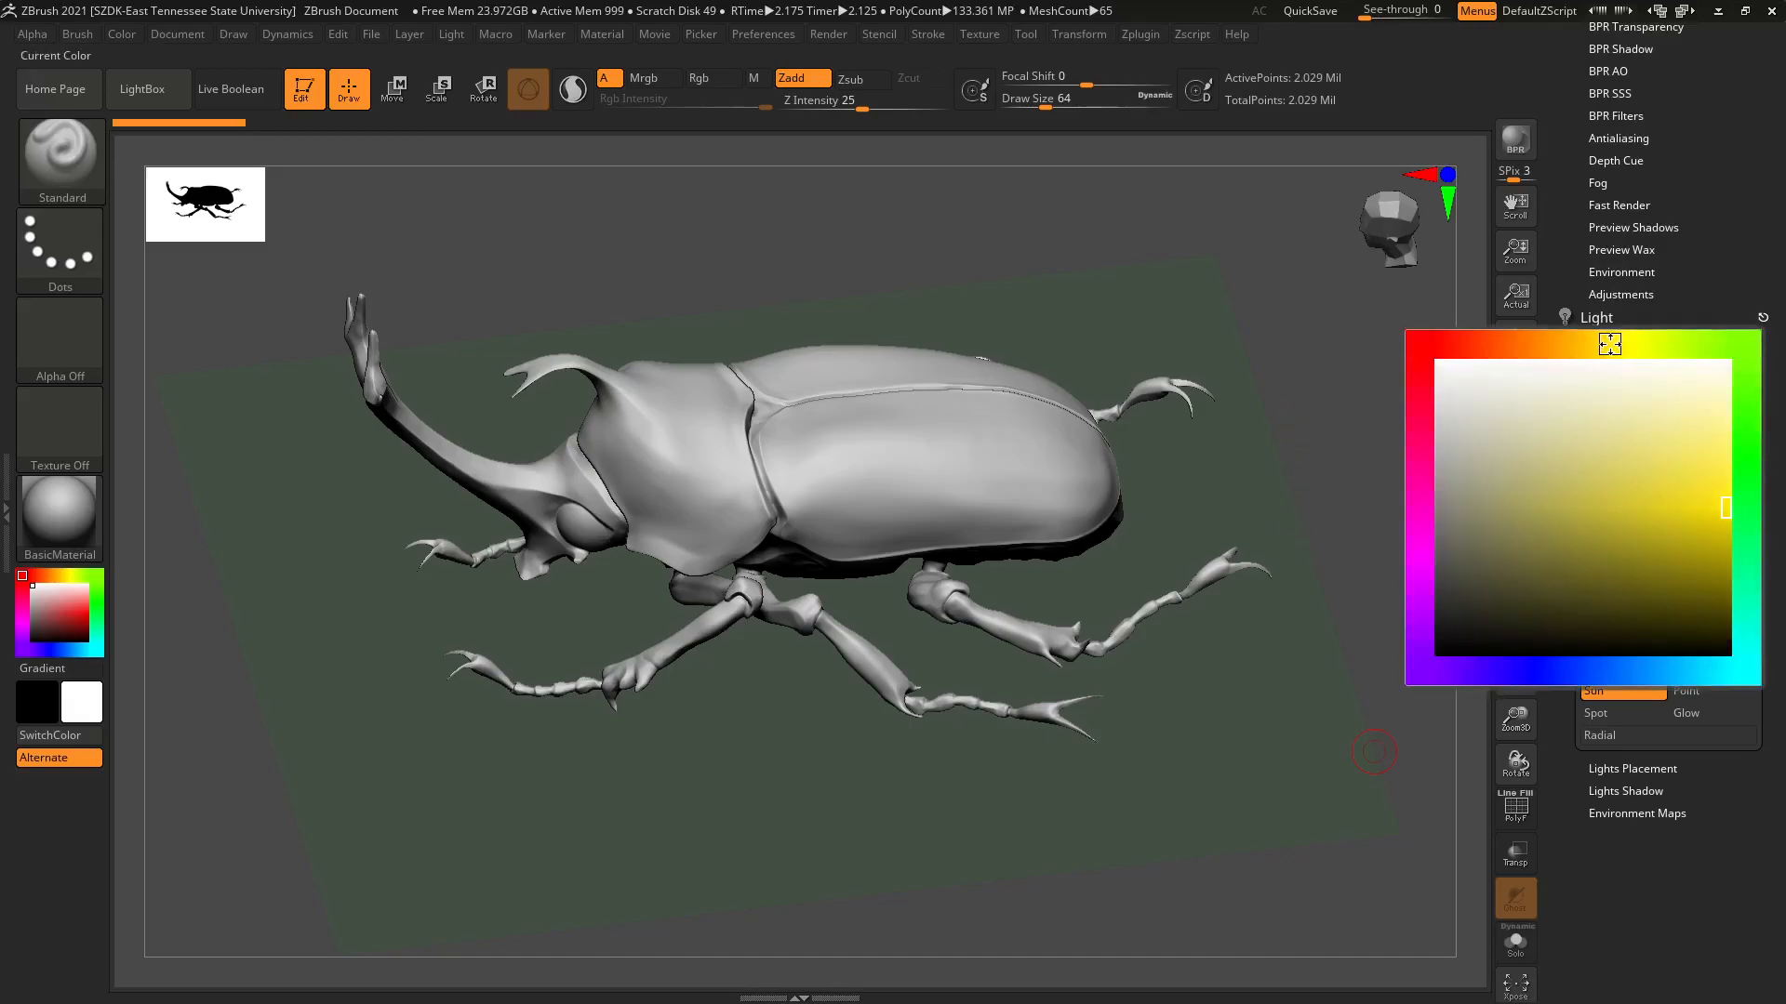
mouse_move(1684, 426)
mouse_down()
mouse_move(1659, 397)
mouse_move(1578, 374)
mouse_up()
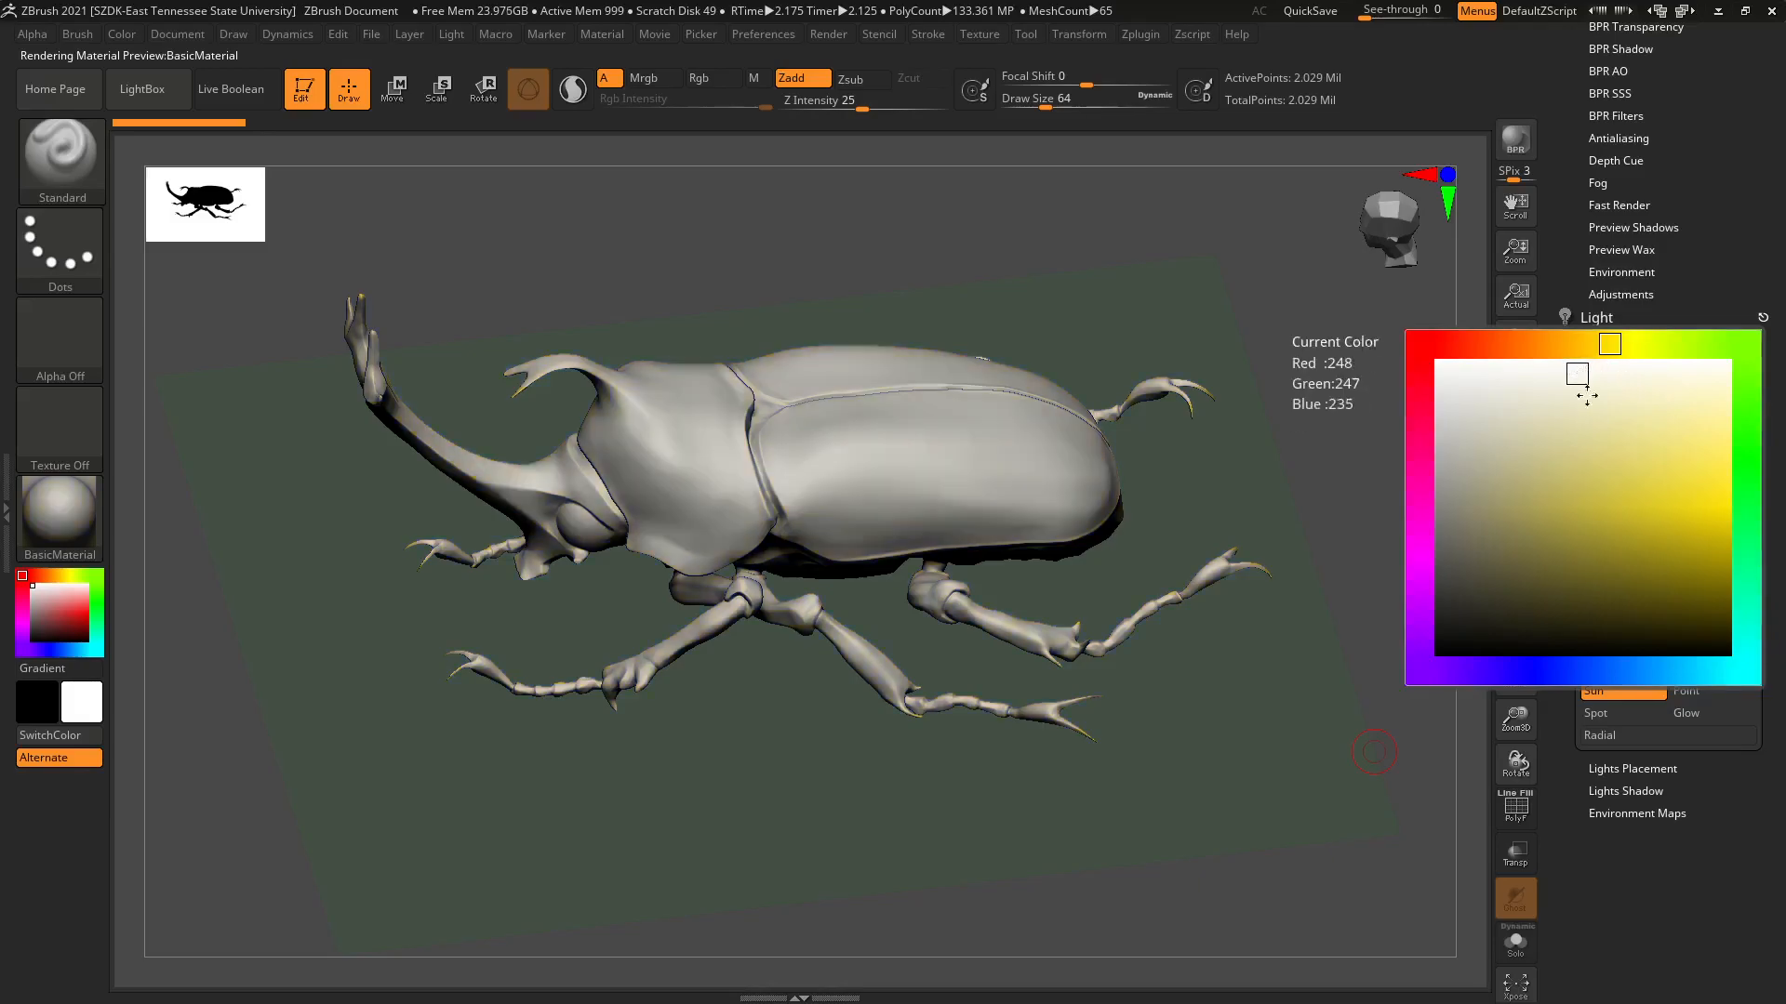
click(1562, 378)
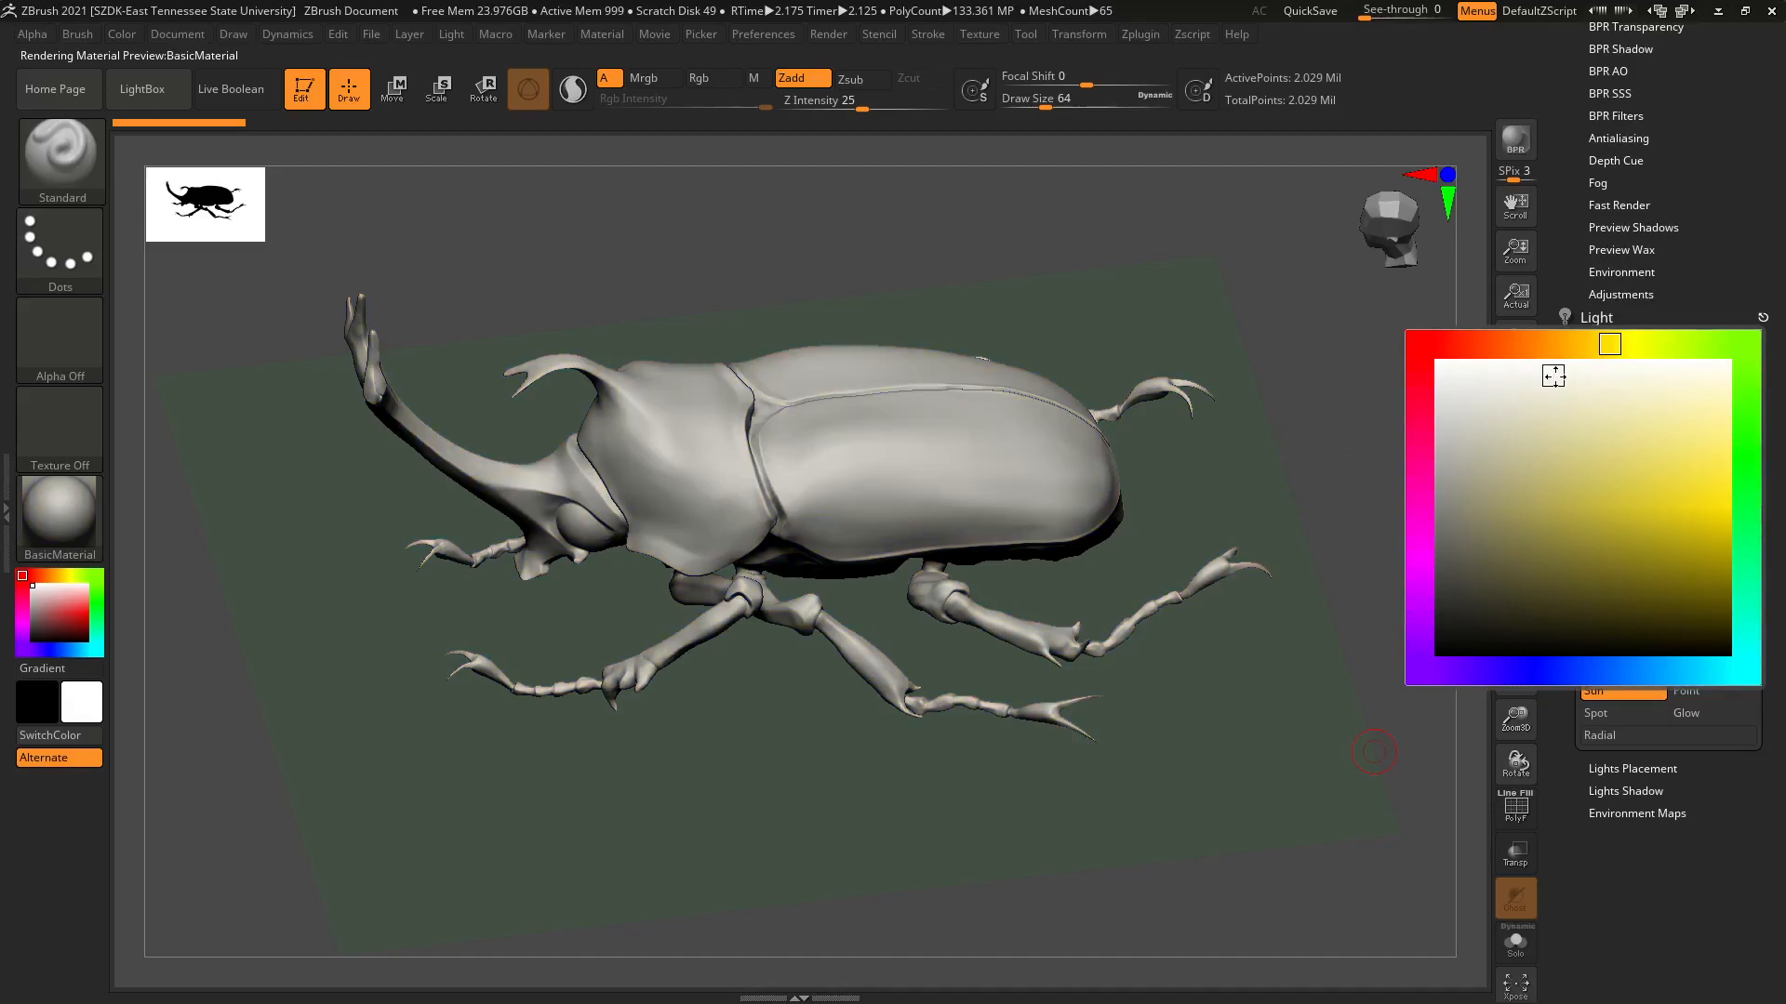
click(1553, 375)
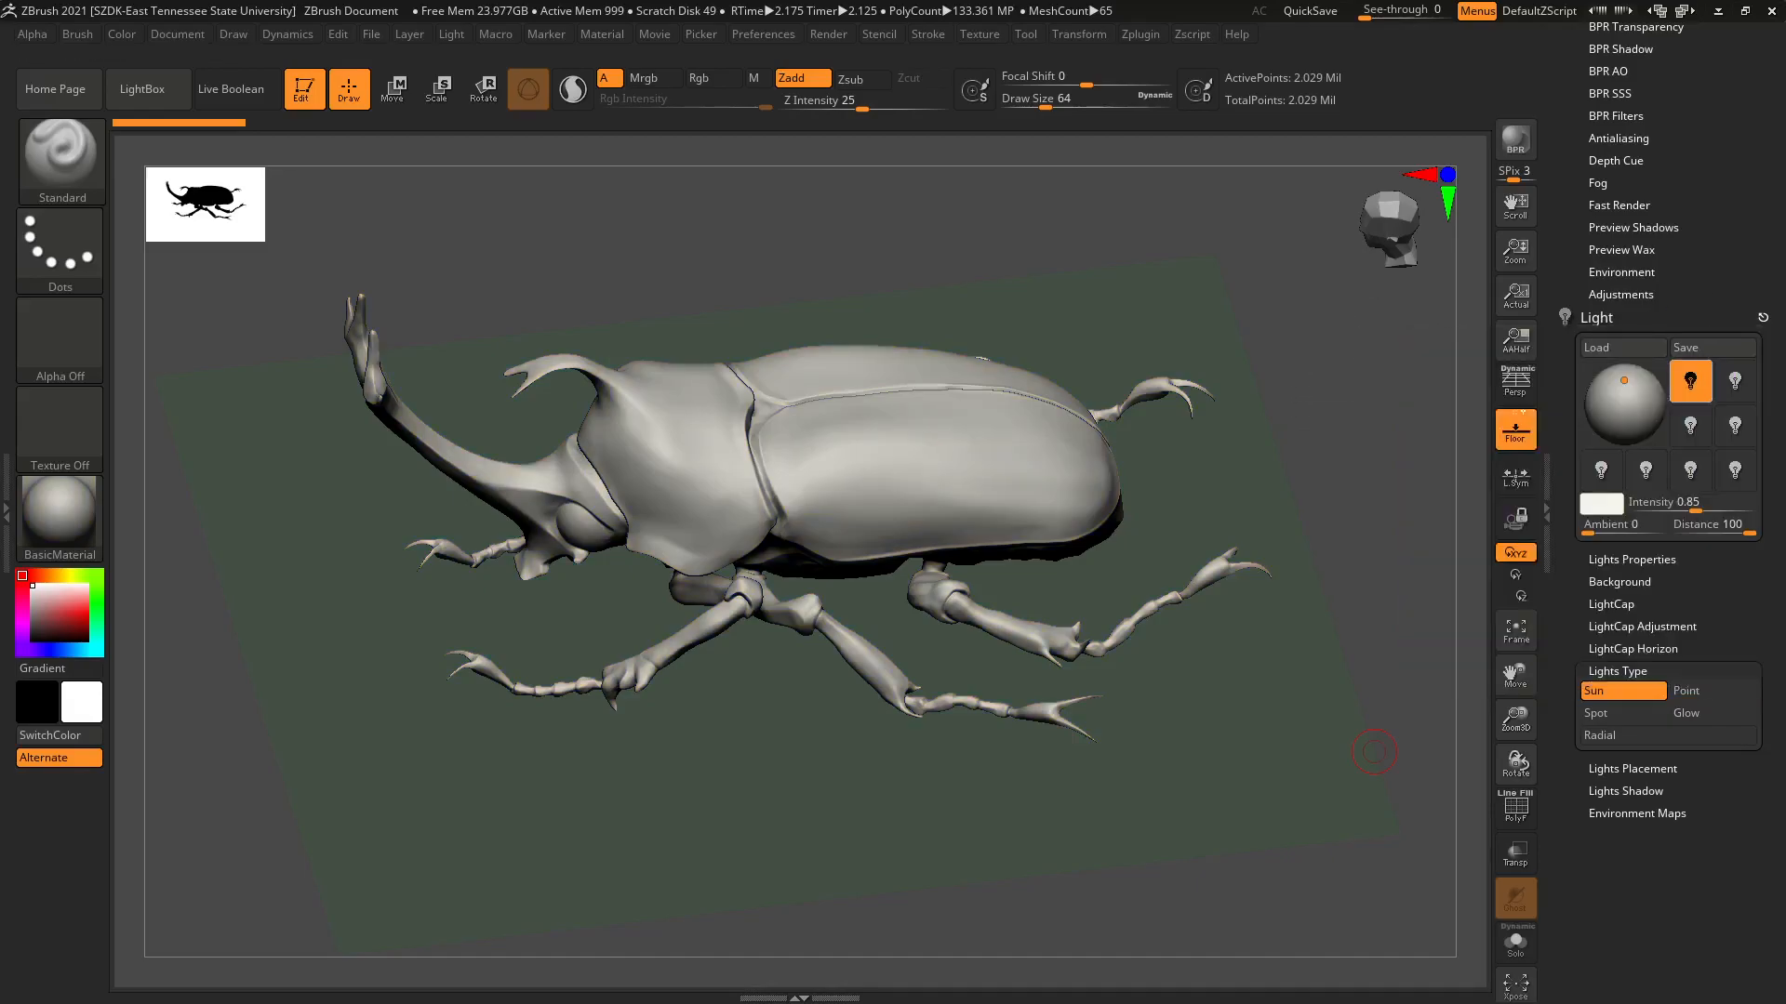
click(1602, 503)
click(1595, 502)
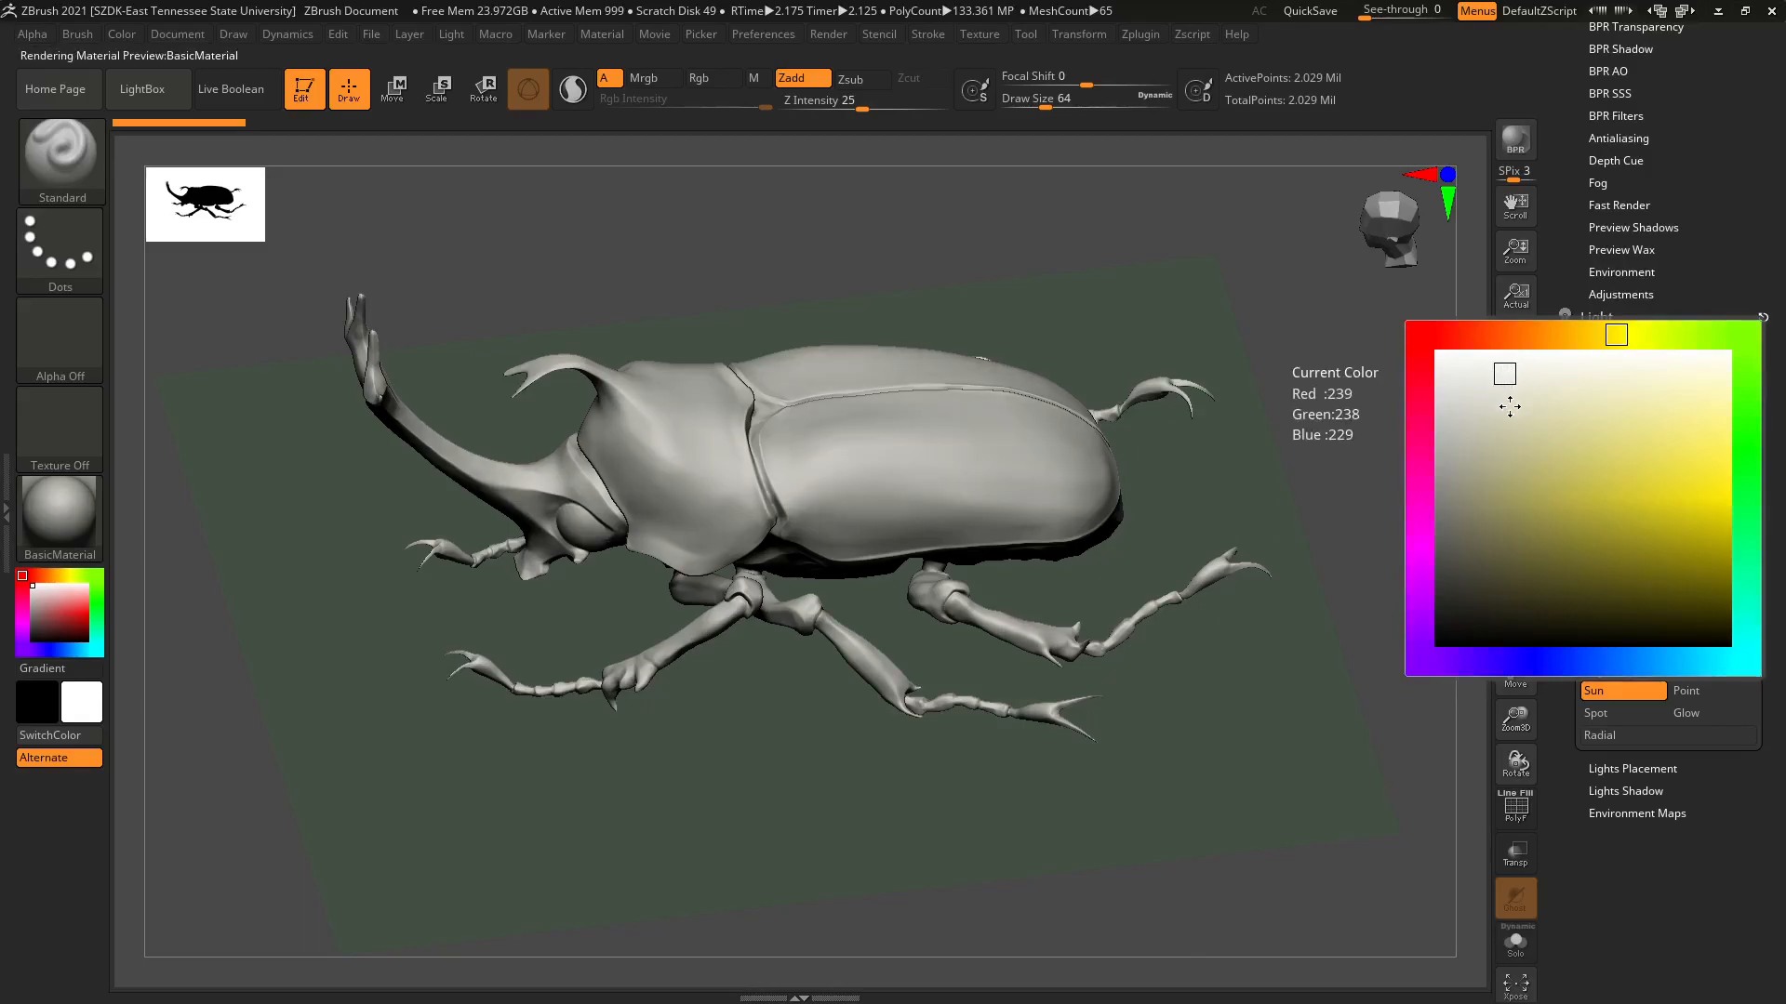
click(1507, 372)
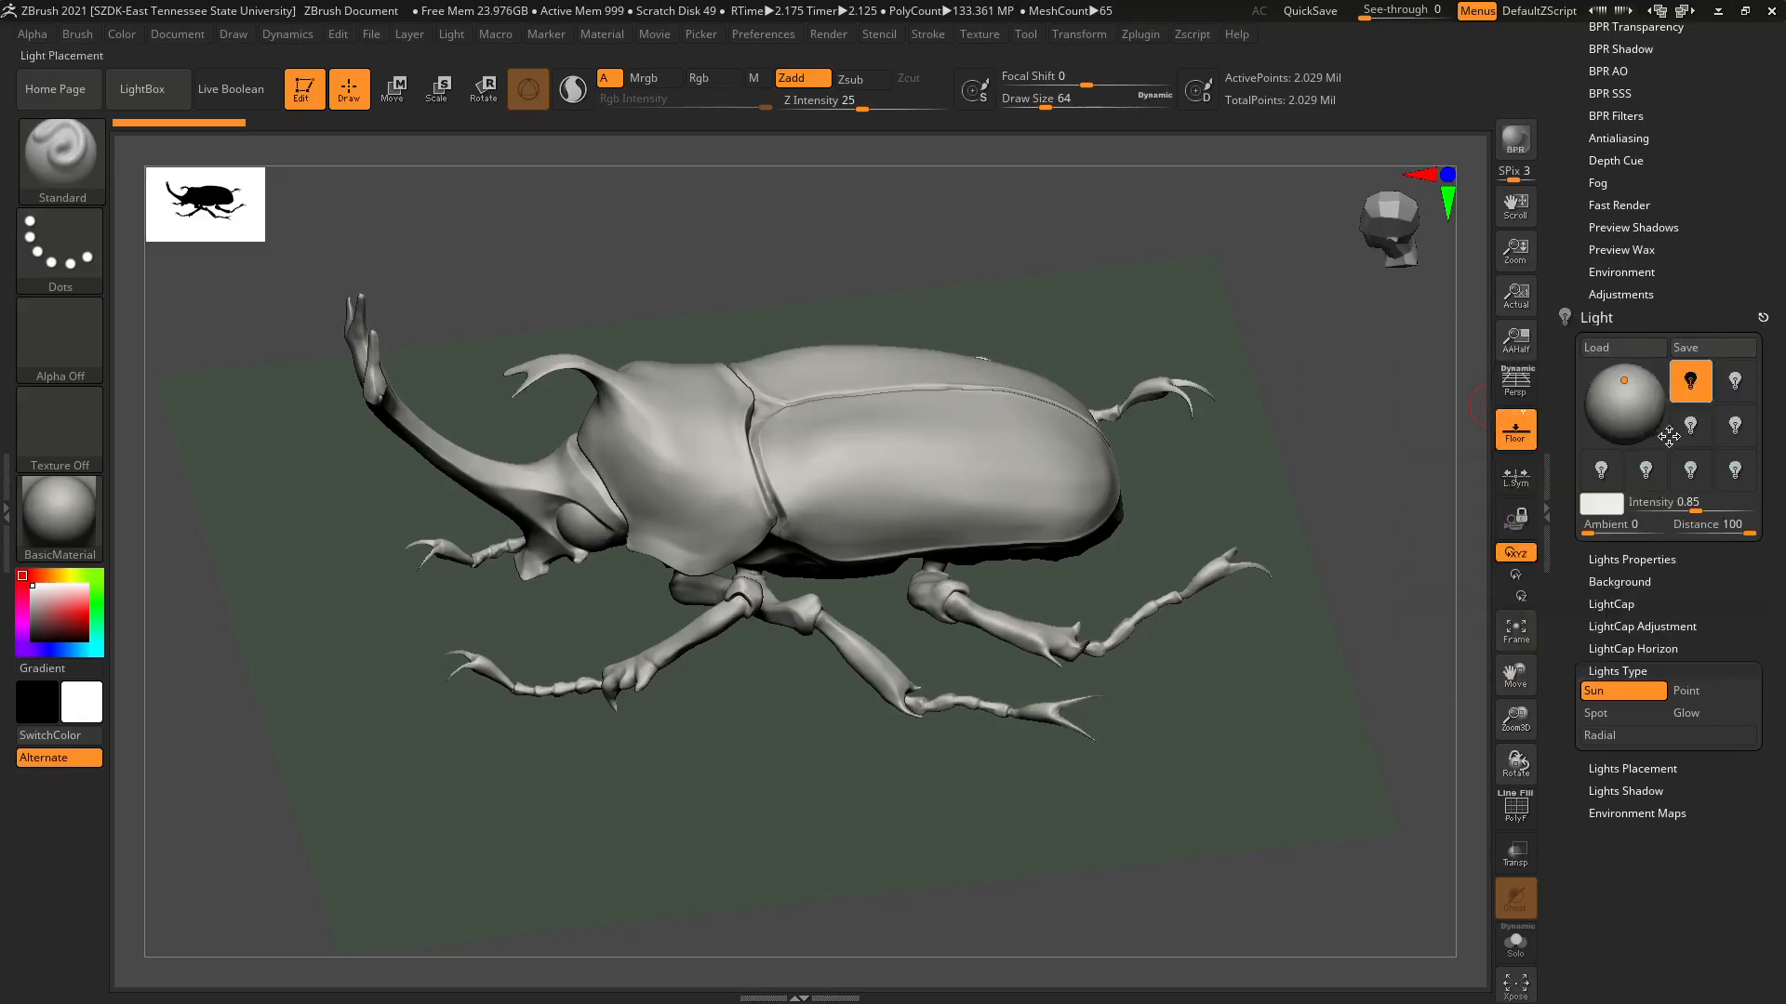
Render the beetle with BPR, then raise the main light's Intensity to 1 and rerender.
click(1512, 149)
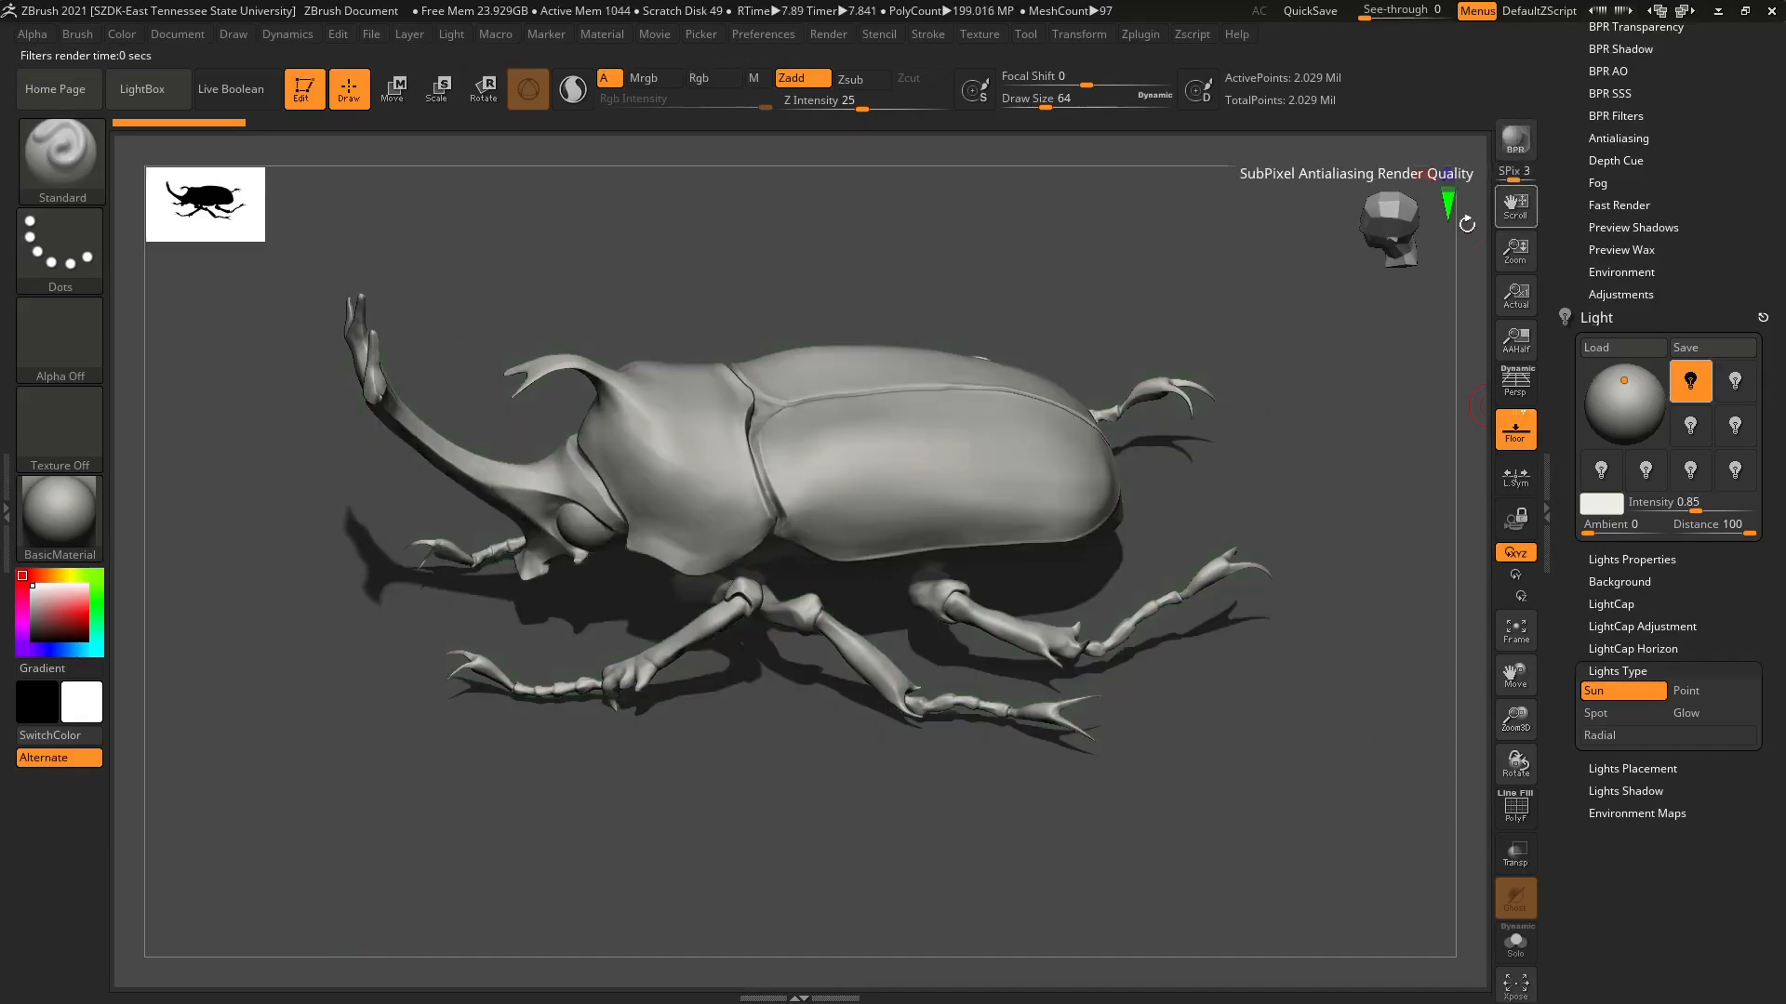
drag(1671, 503, 1730, 509)
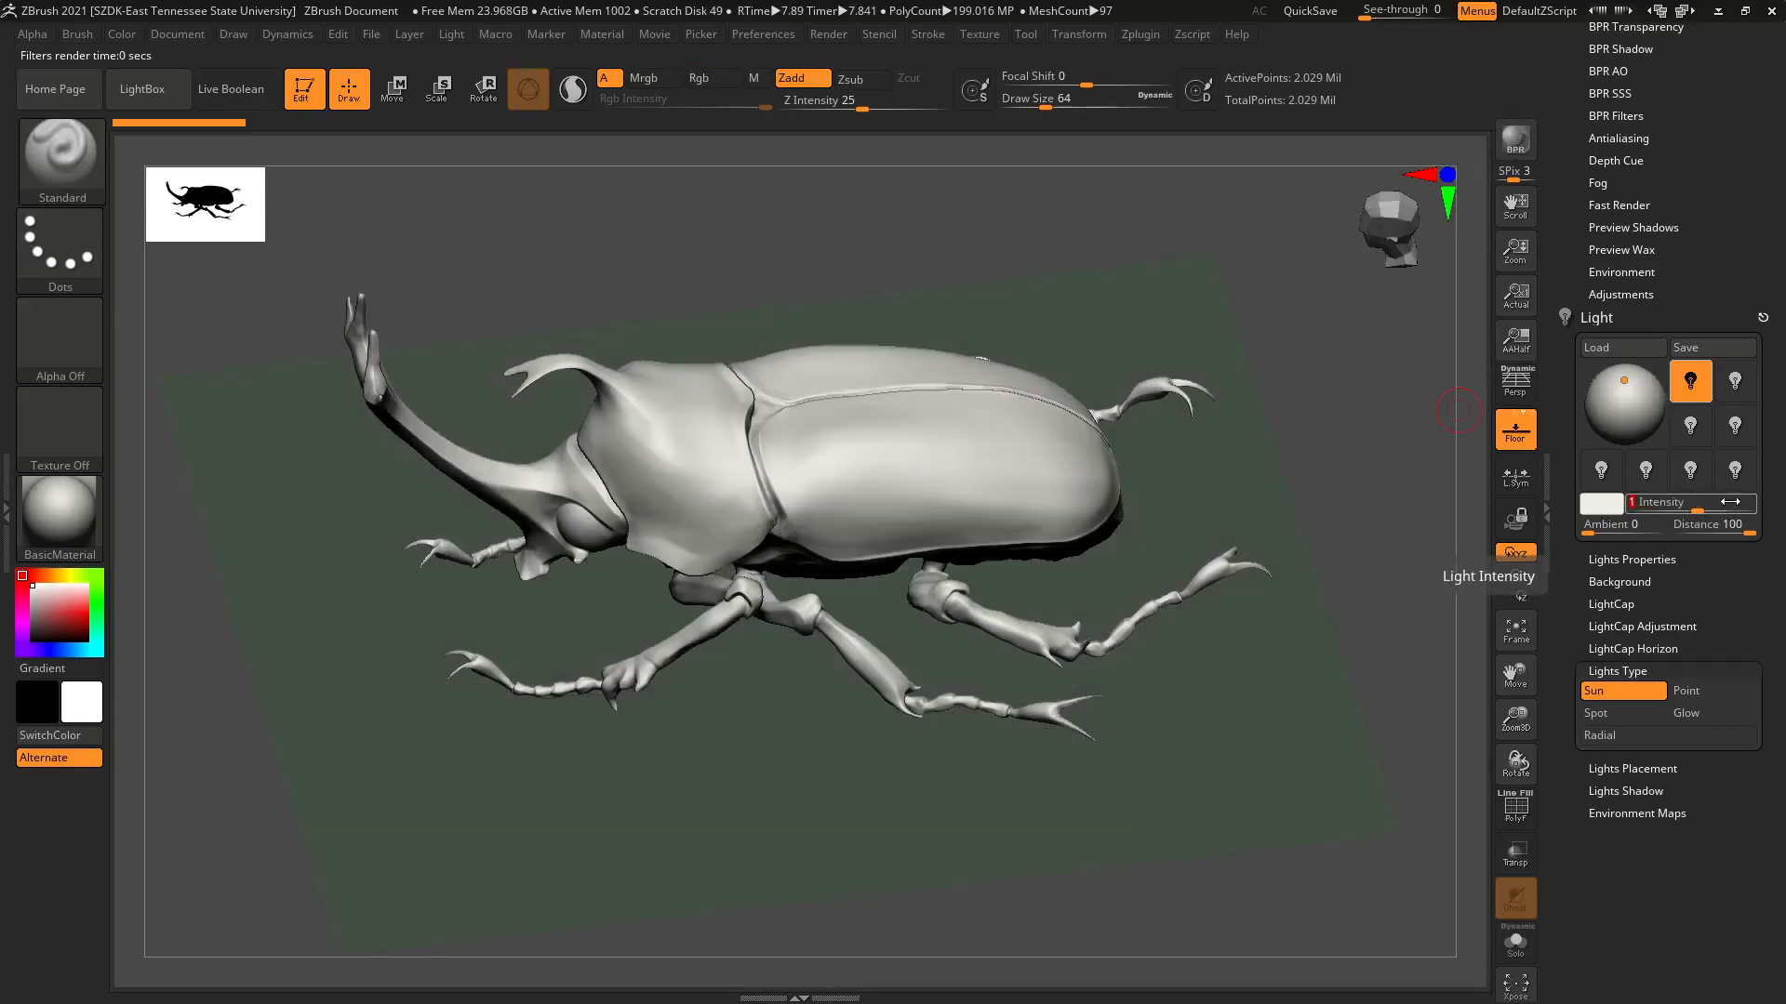
click(1517, 144)
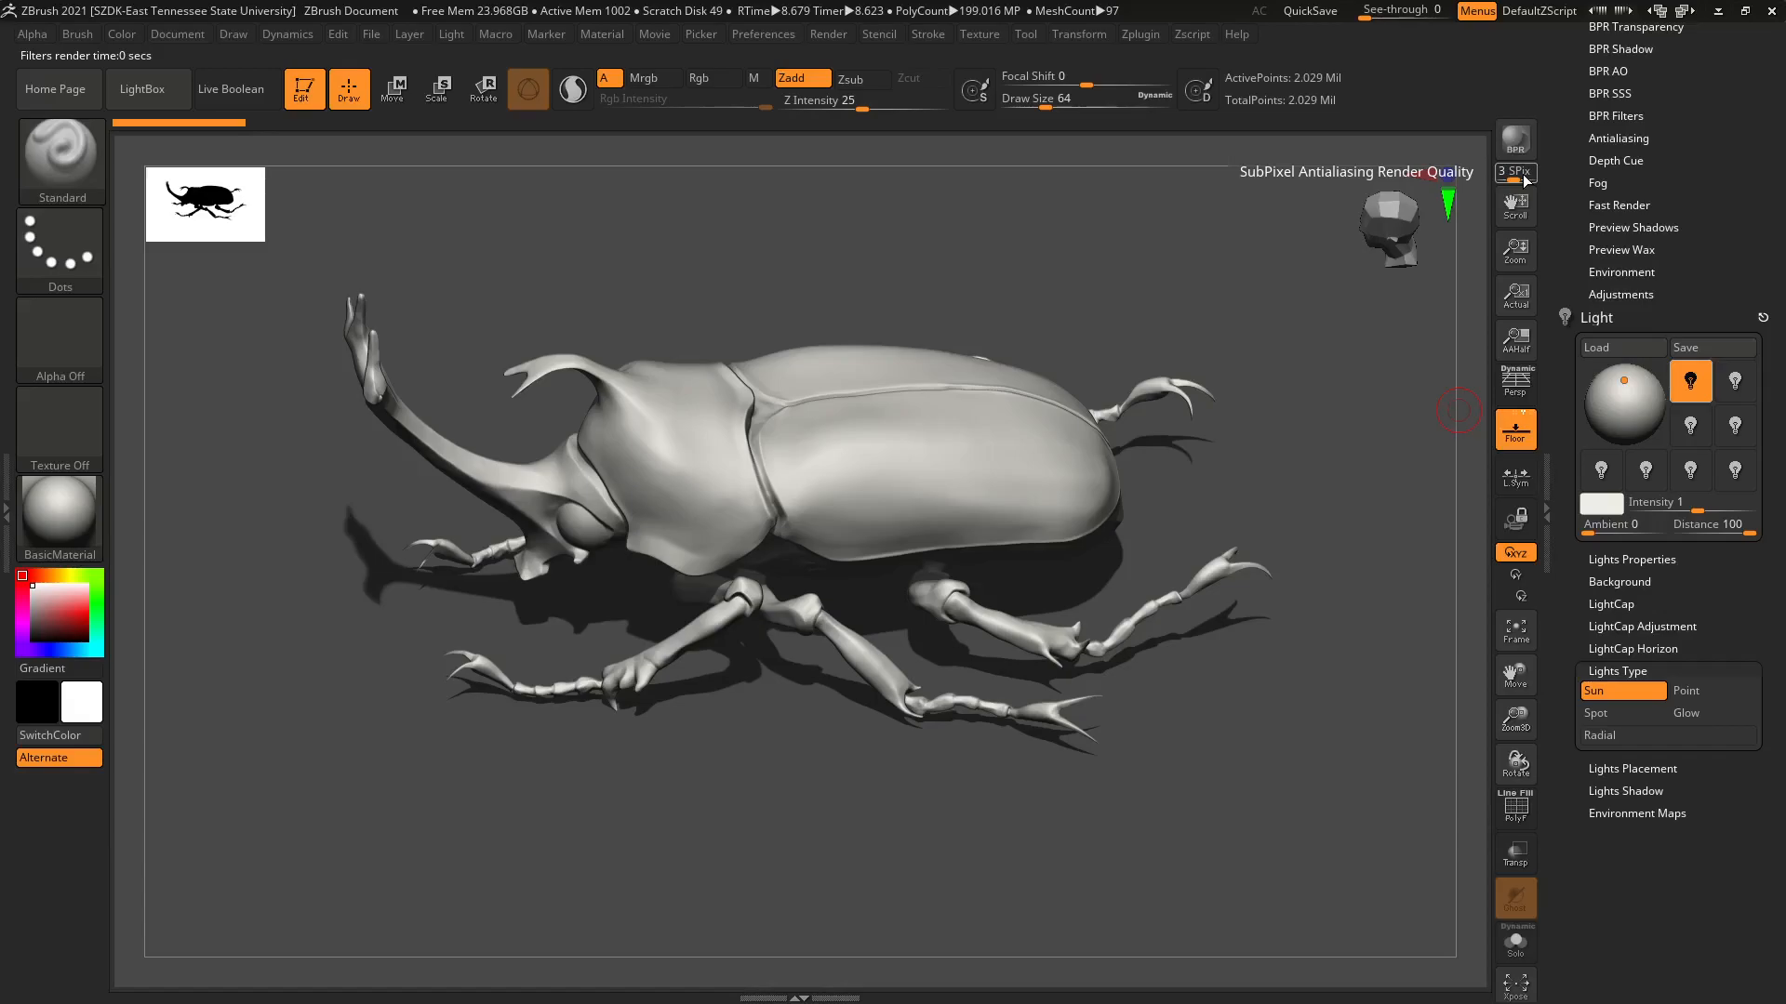
Save the beetle tool as a new file named RhinoBeetle_LightRender under the DIGM2750SP2021_WK06 folder.
drag(1772, 124, 1765, 642)
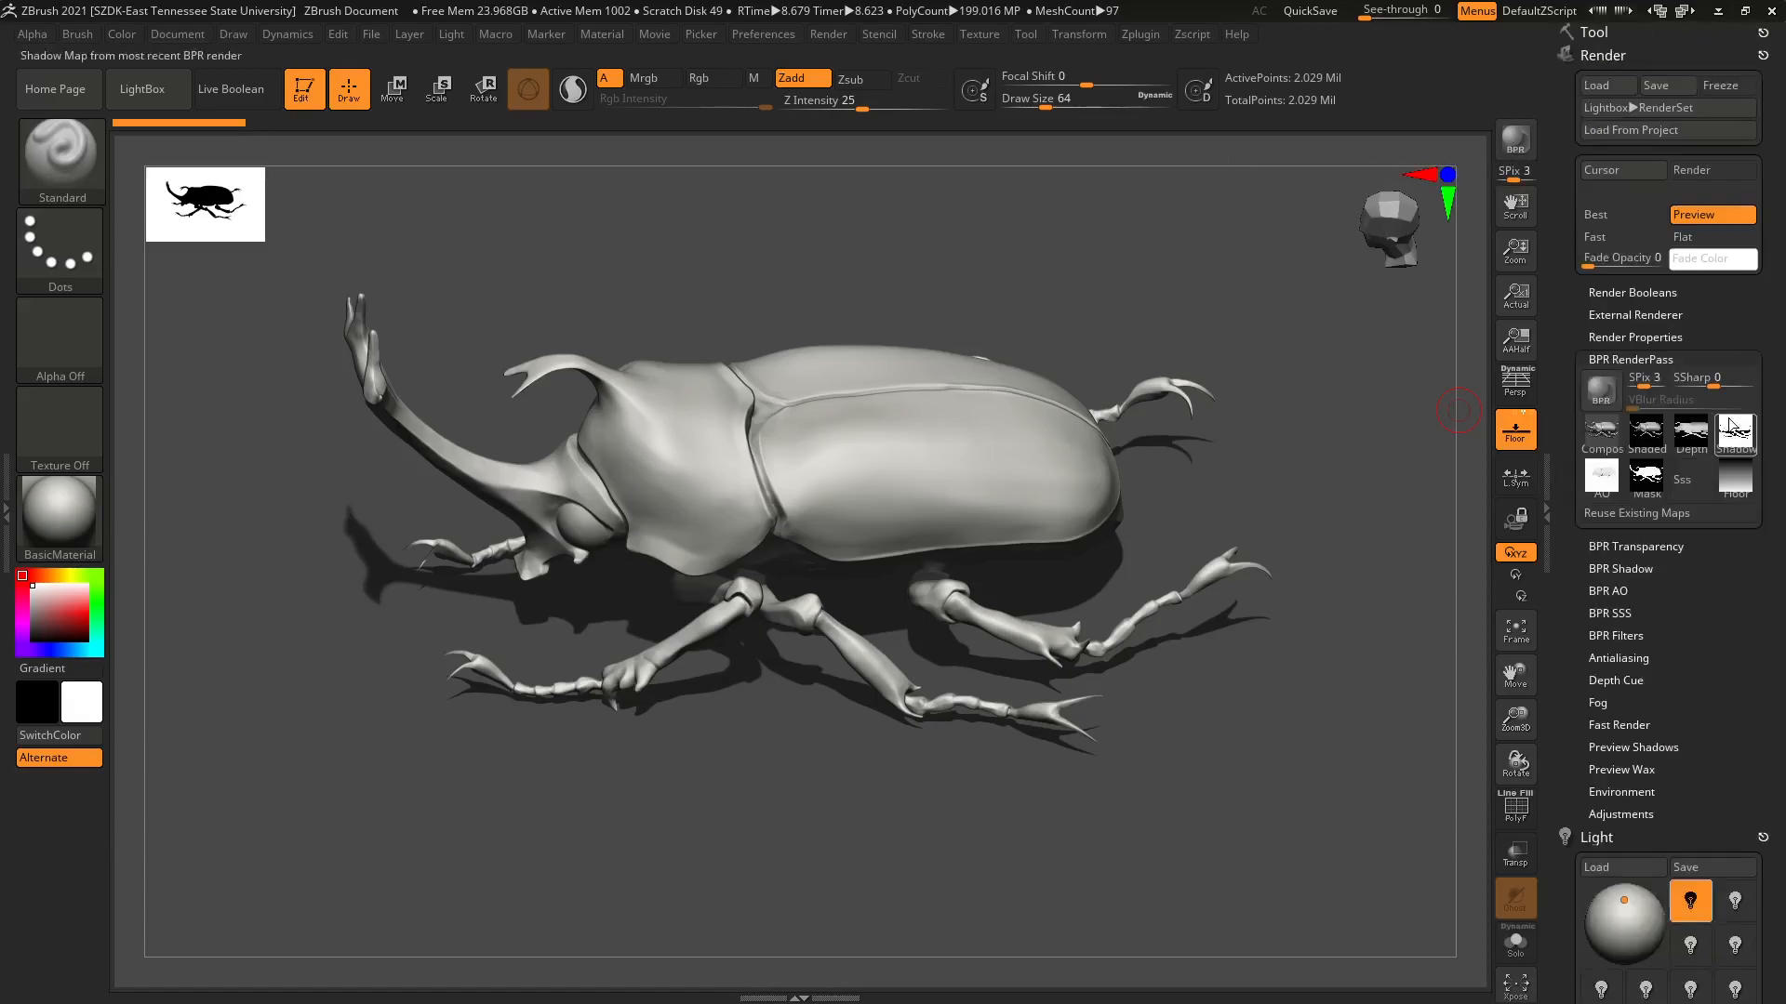
click(1593, 31)
click(1689, 63)
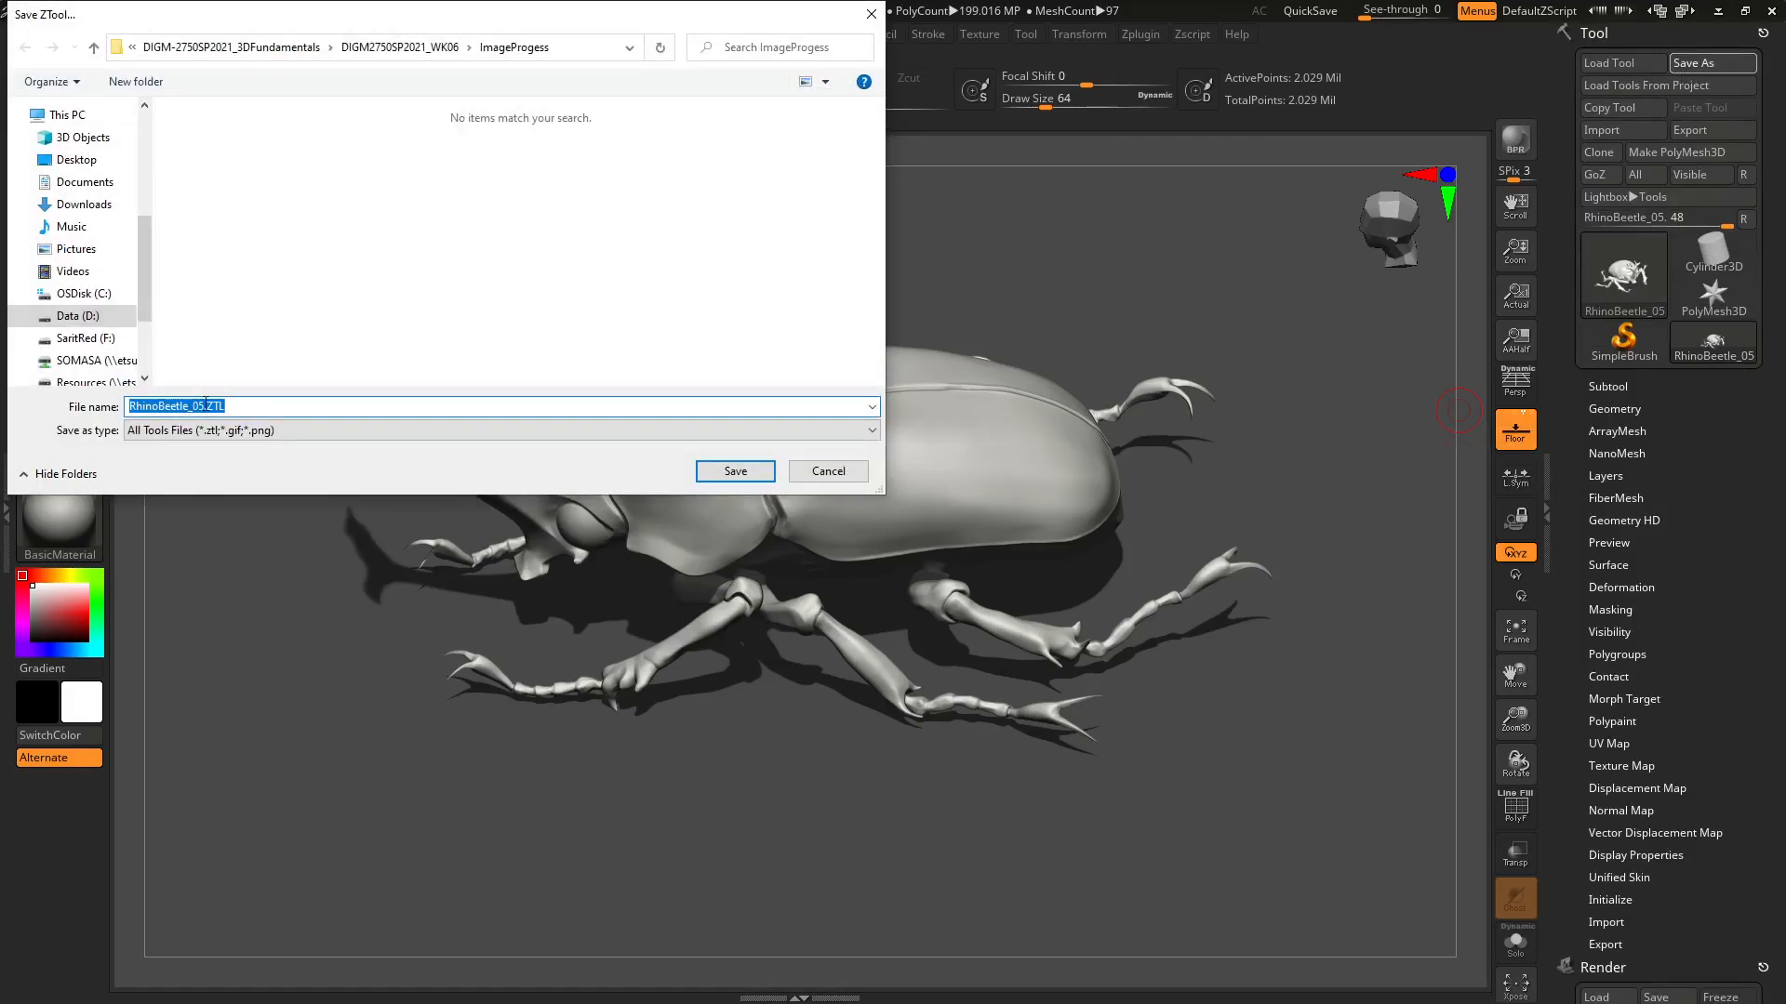
click(204, 406)
text(LightRend)
click(401, 47)
click(223, 177)
double_click(223, 177)
click(735, 471)
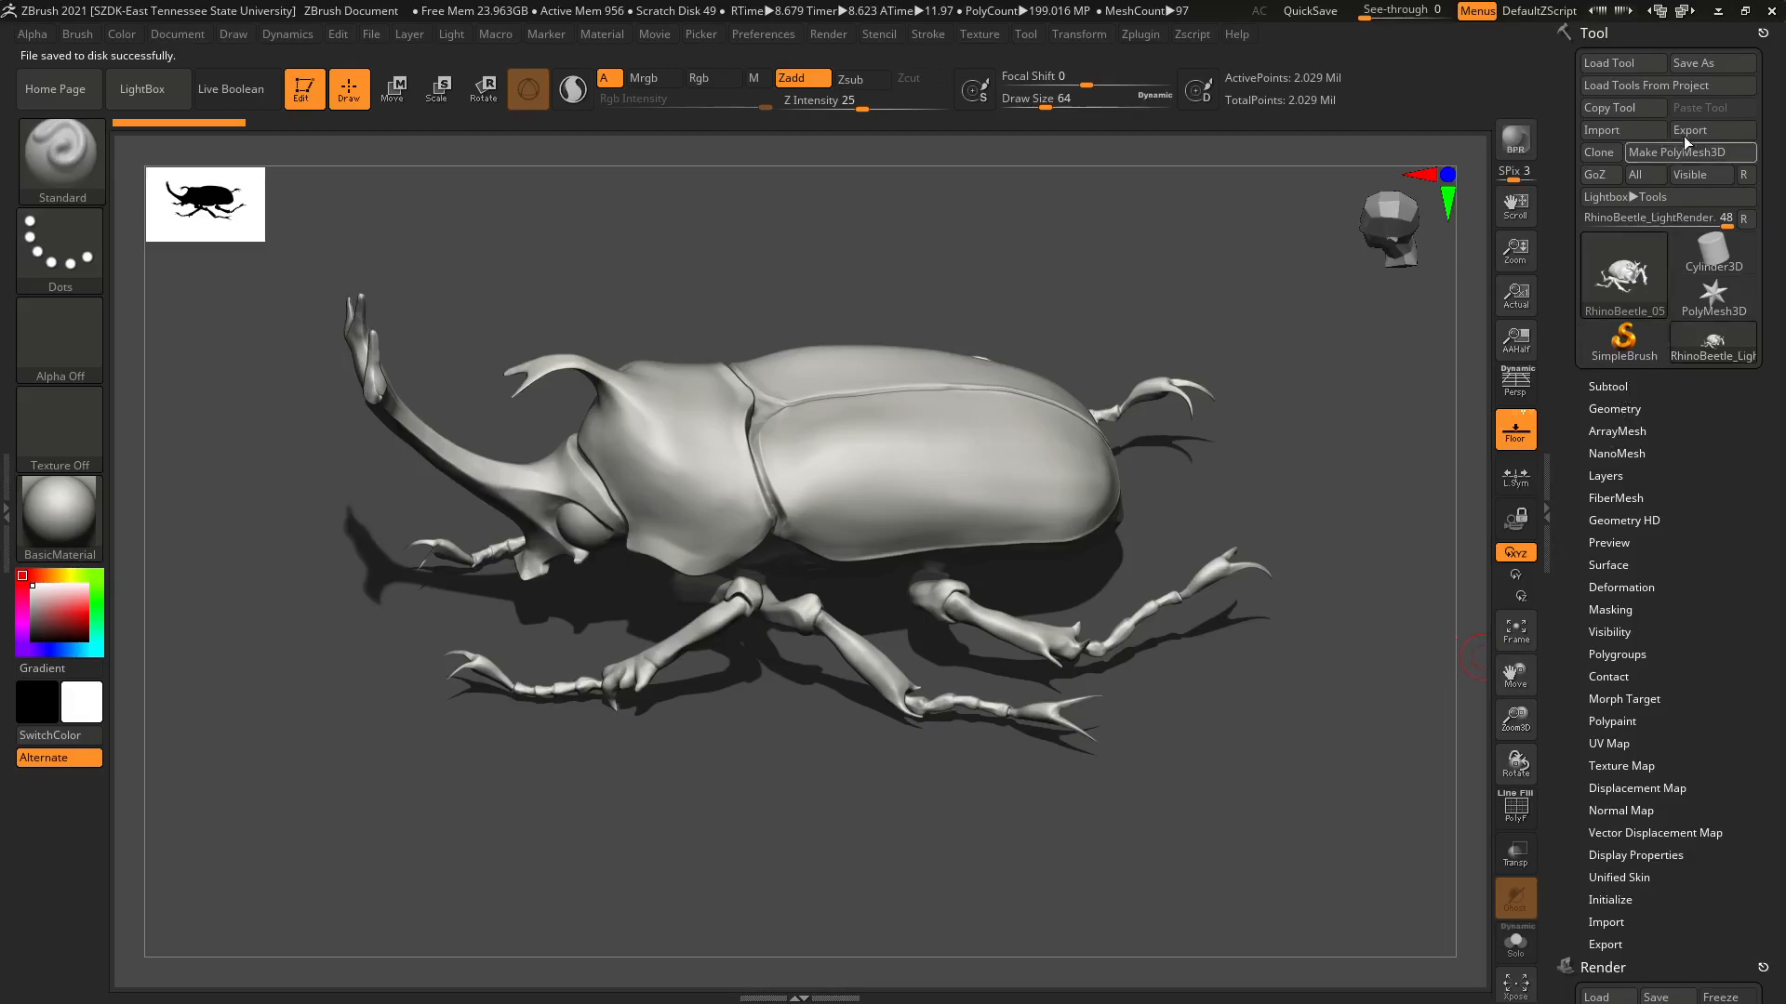
Select the second light and switch it on alongside the main light.
click(1651, 33)
drag(1768, 701, 1764, 759)
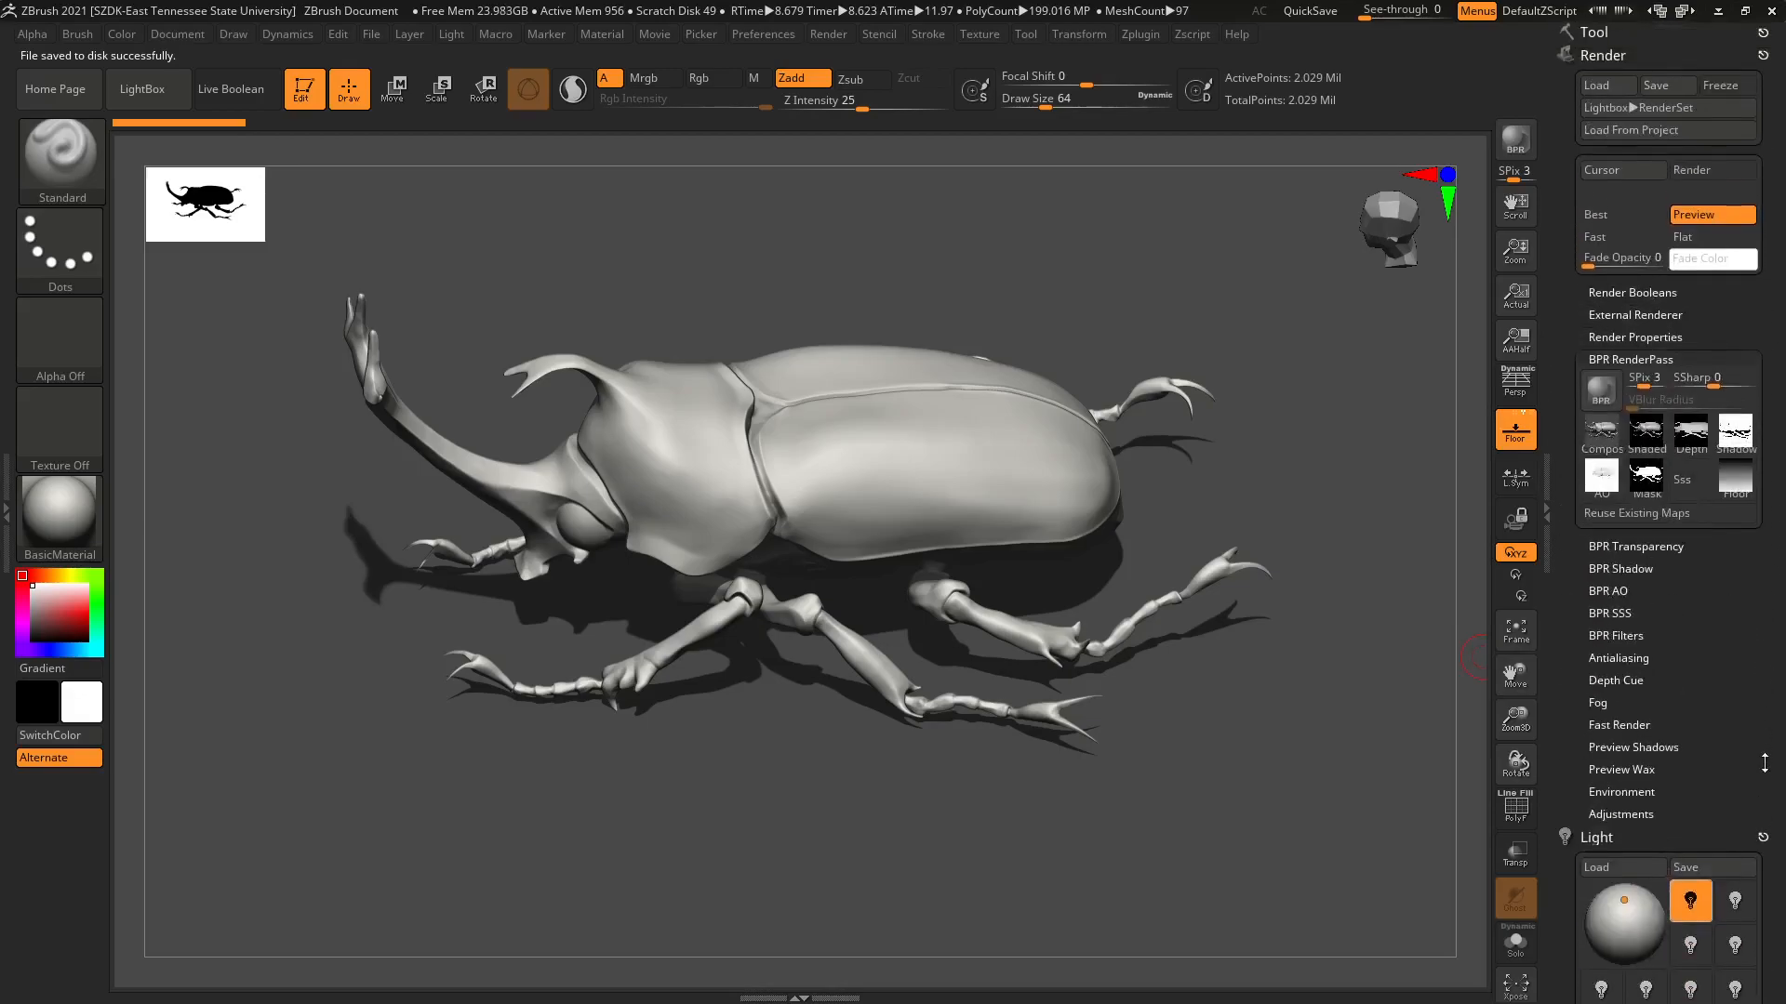
click(1624, 34)
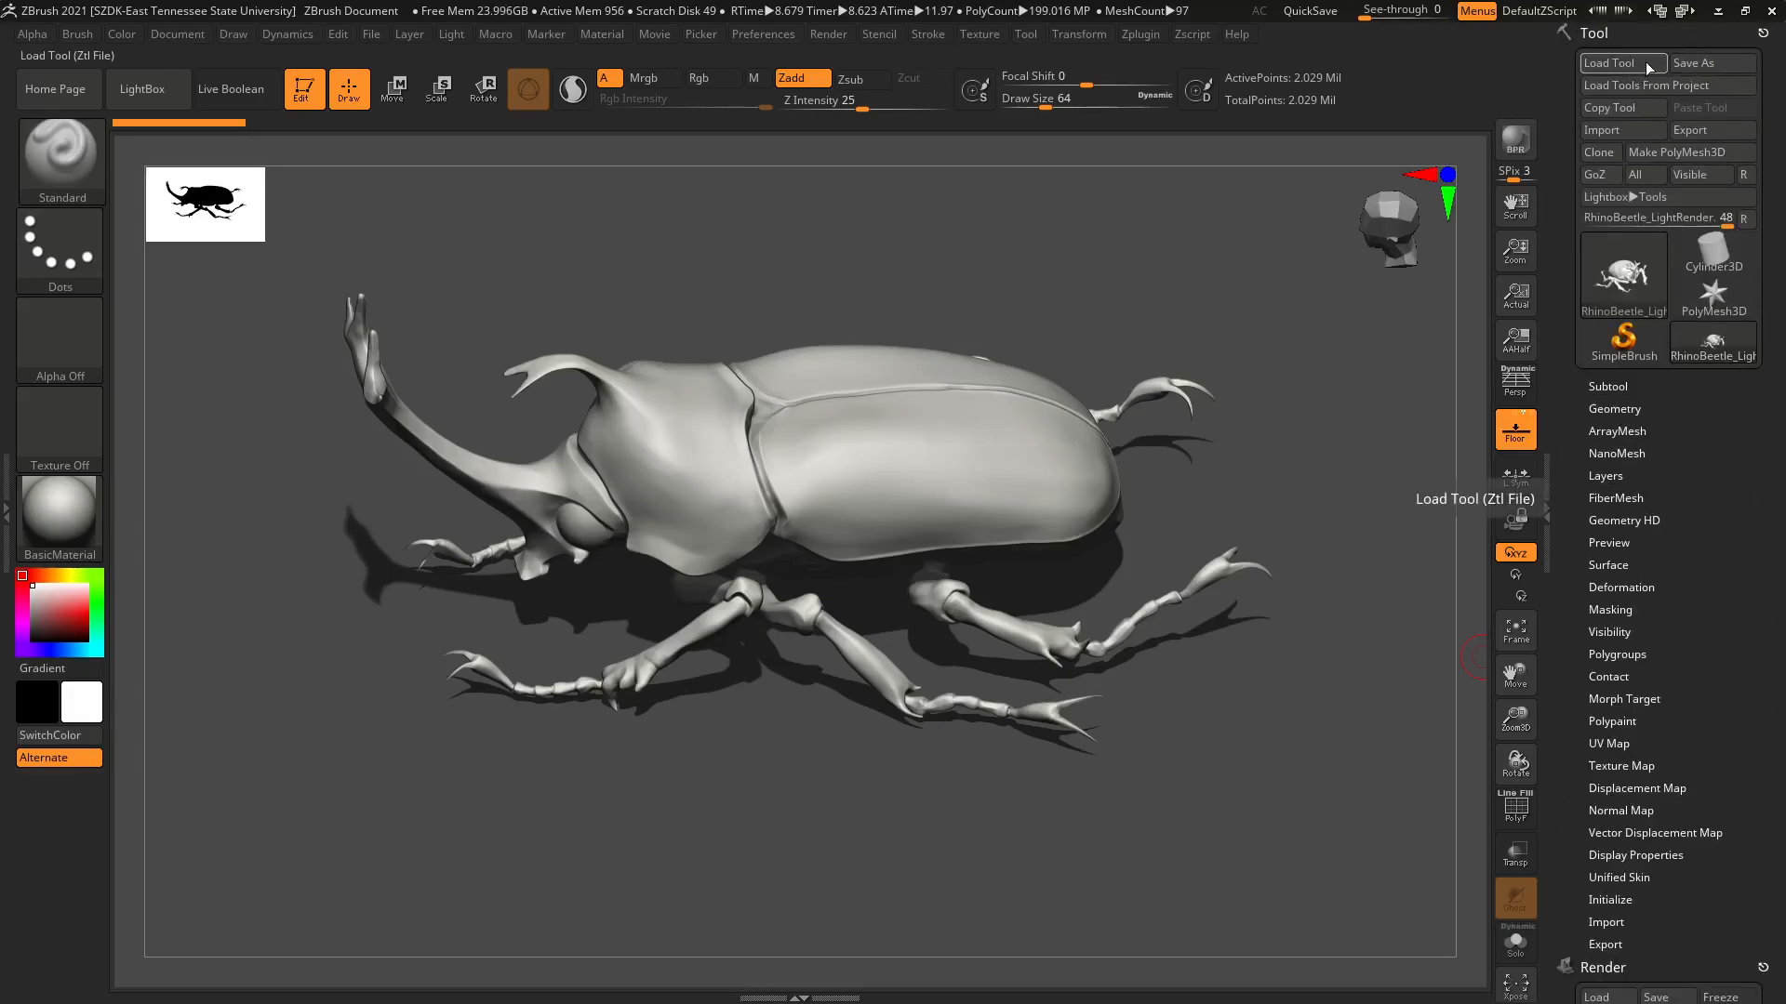
click(1593, 32)
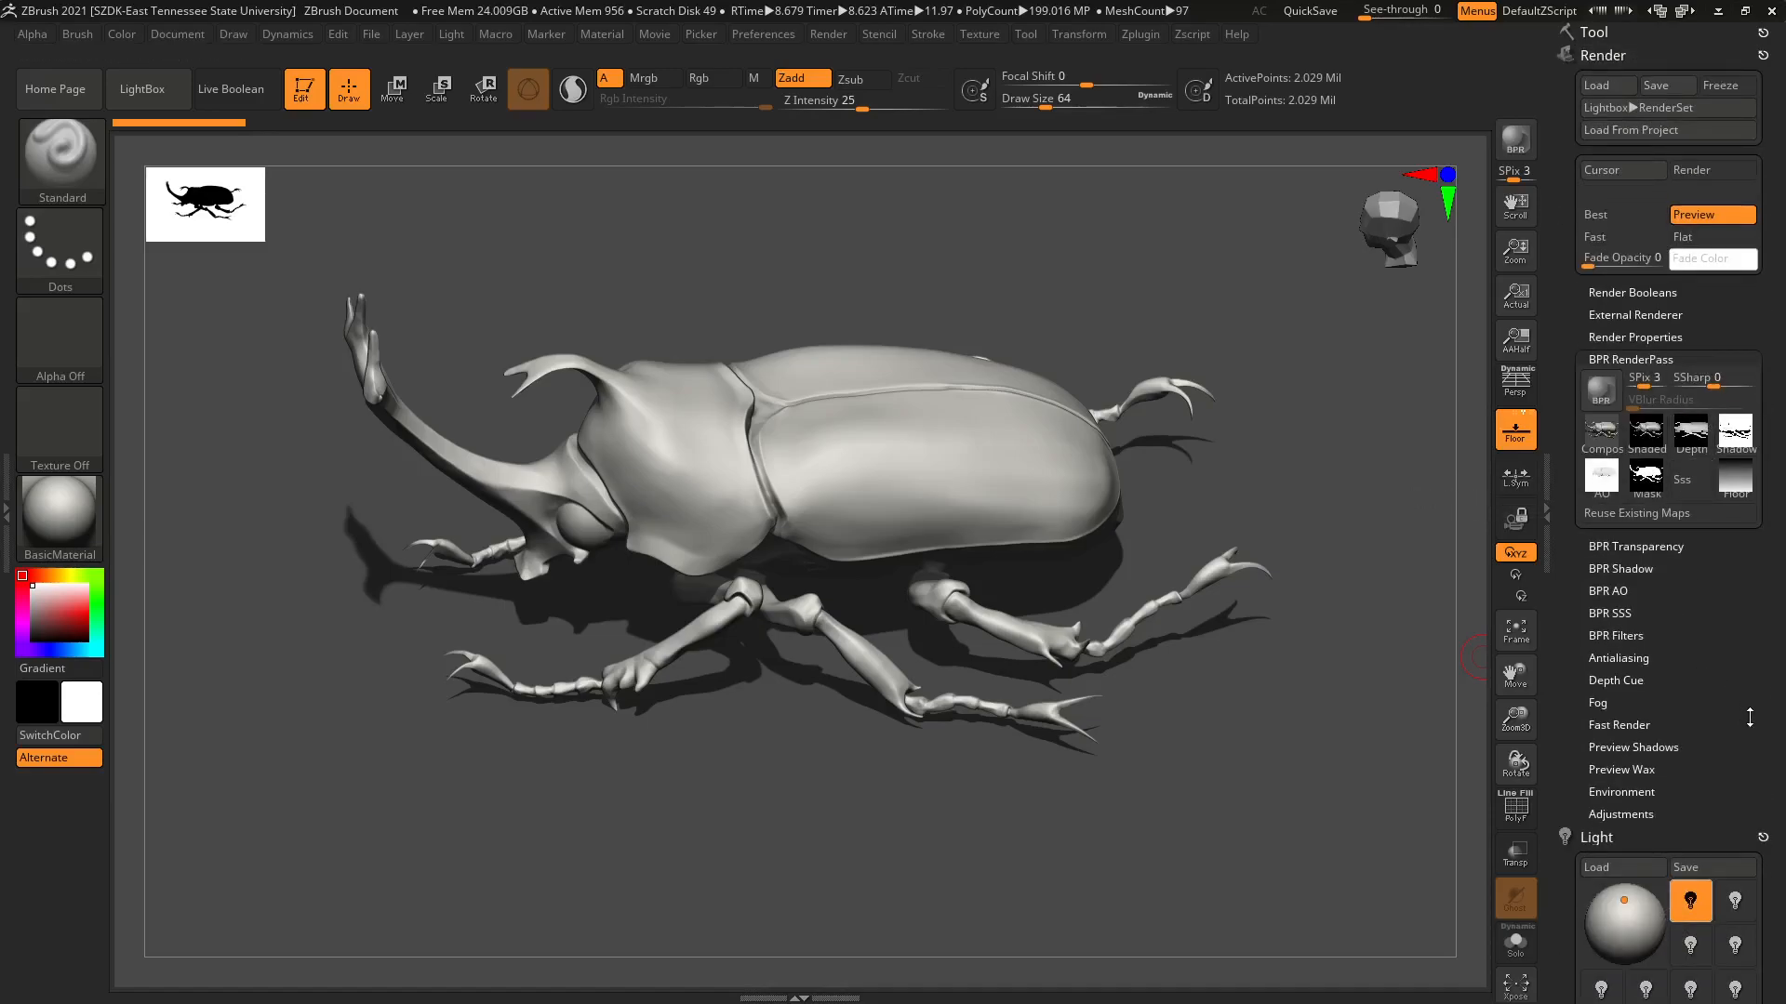
drag(1780, 755, 1783, 626)
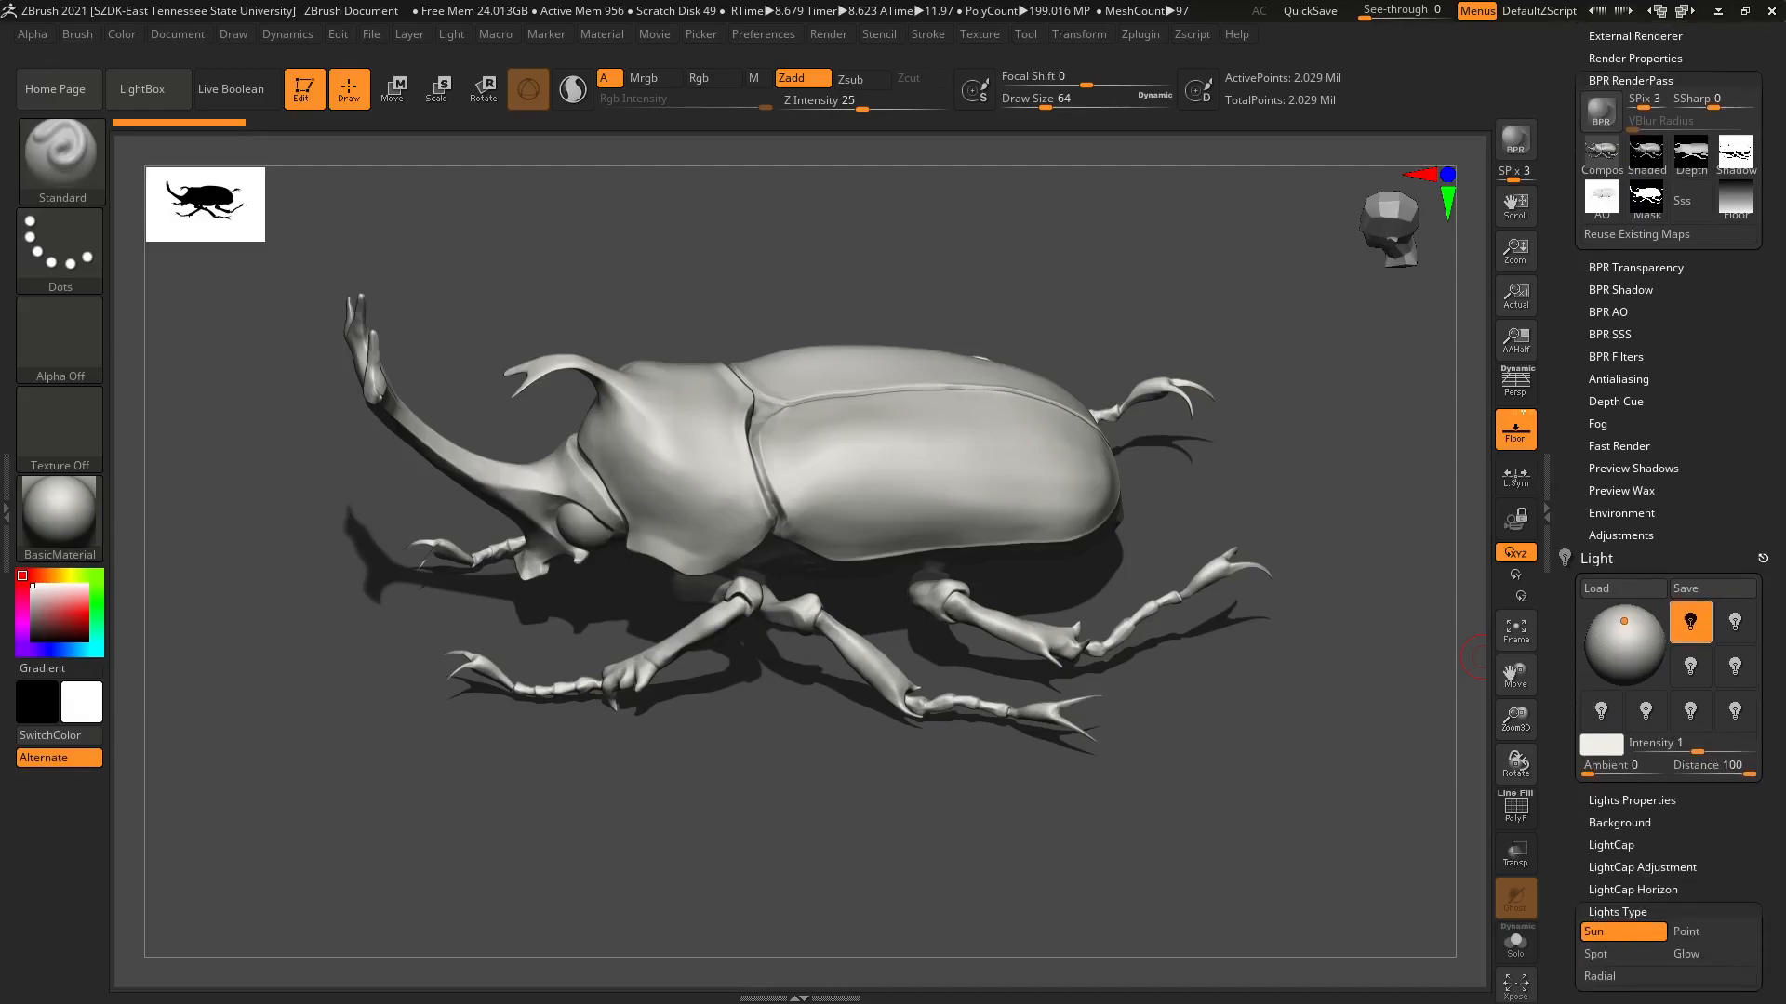
scroll(1748, 707, down, 5)
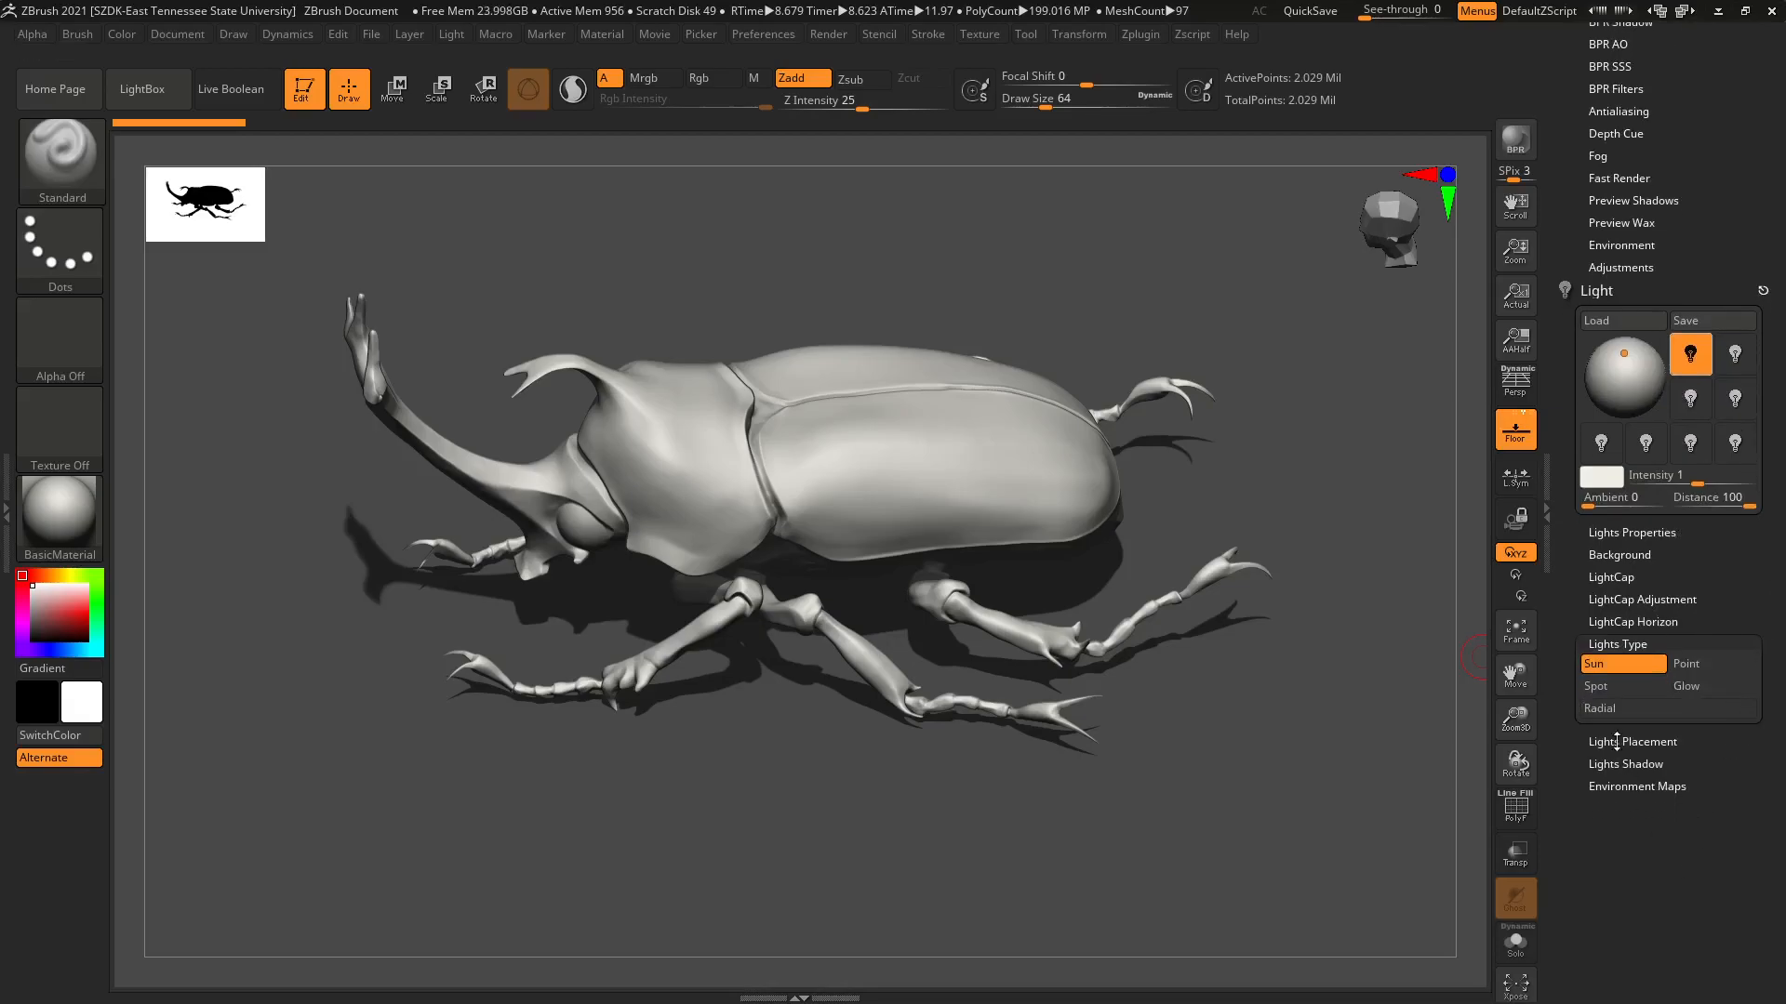
click(1735, 360)
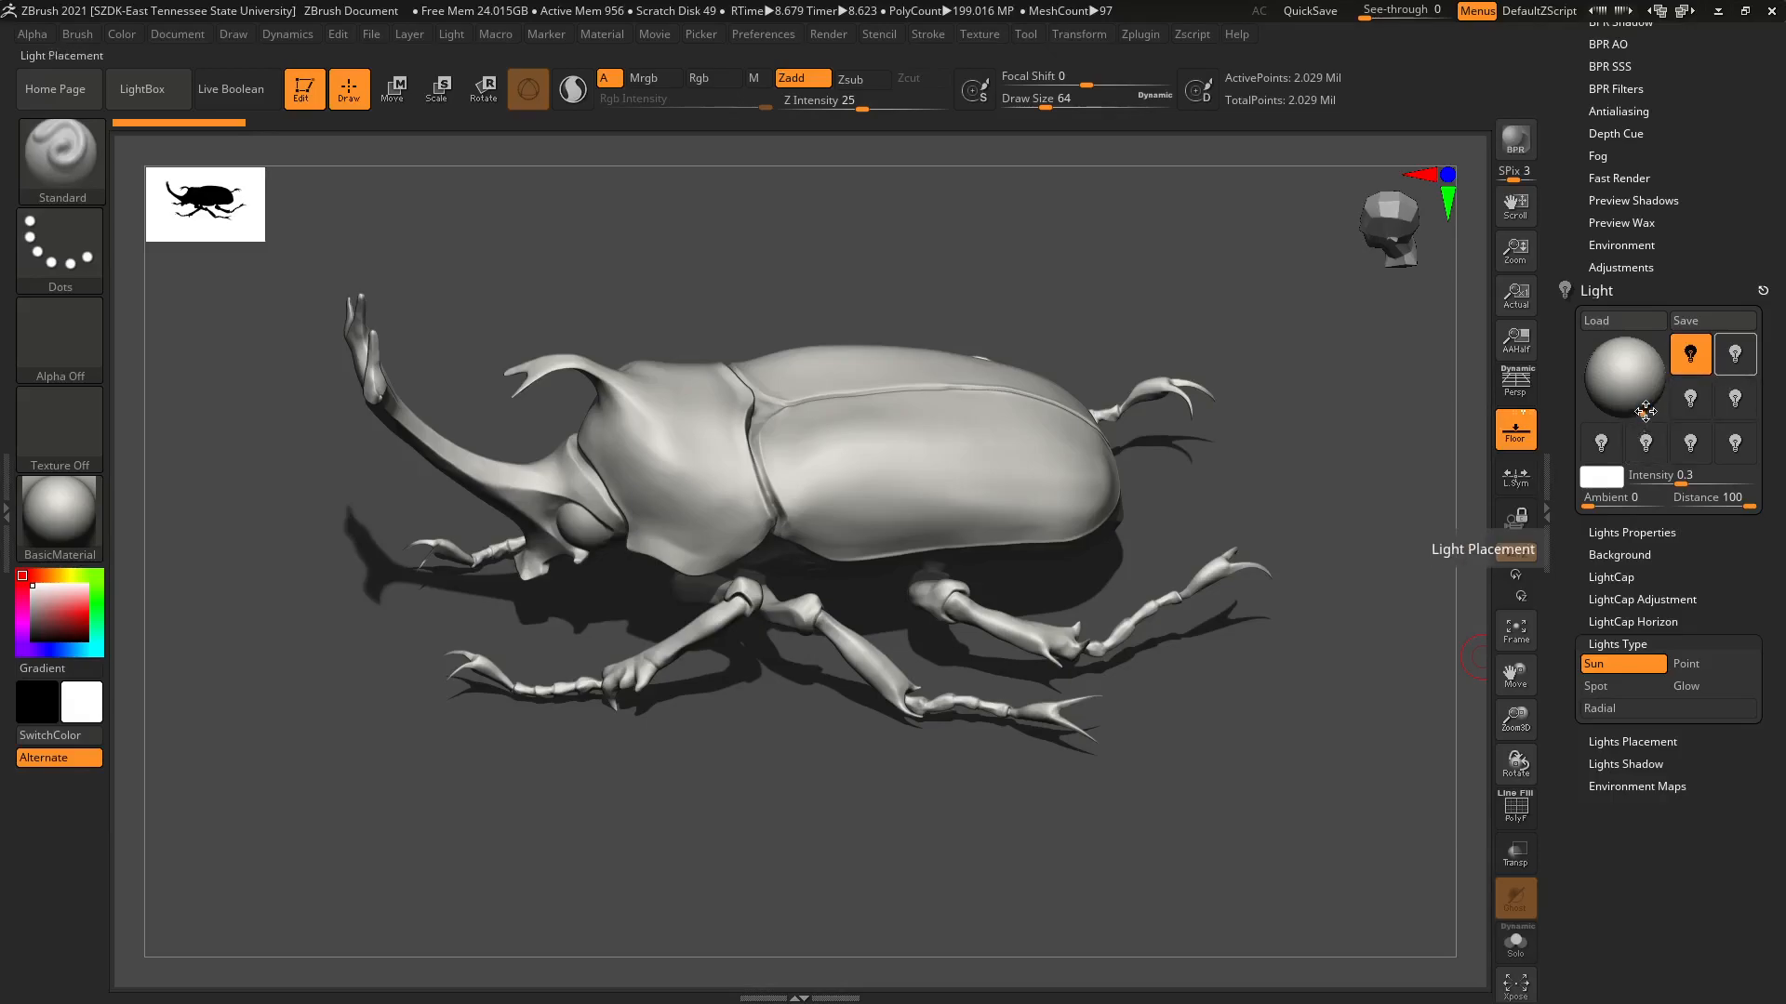
click(1734, 355)
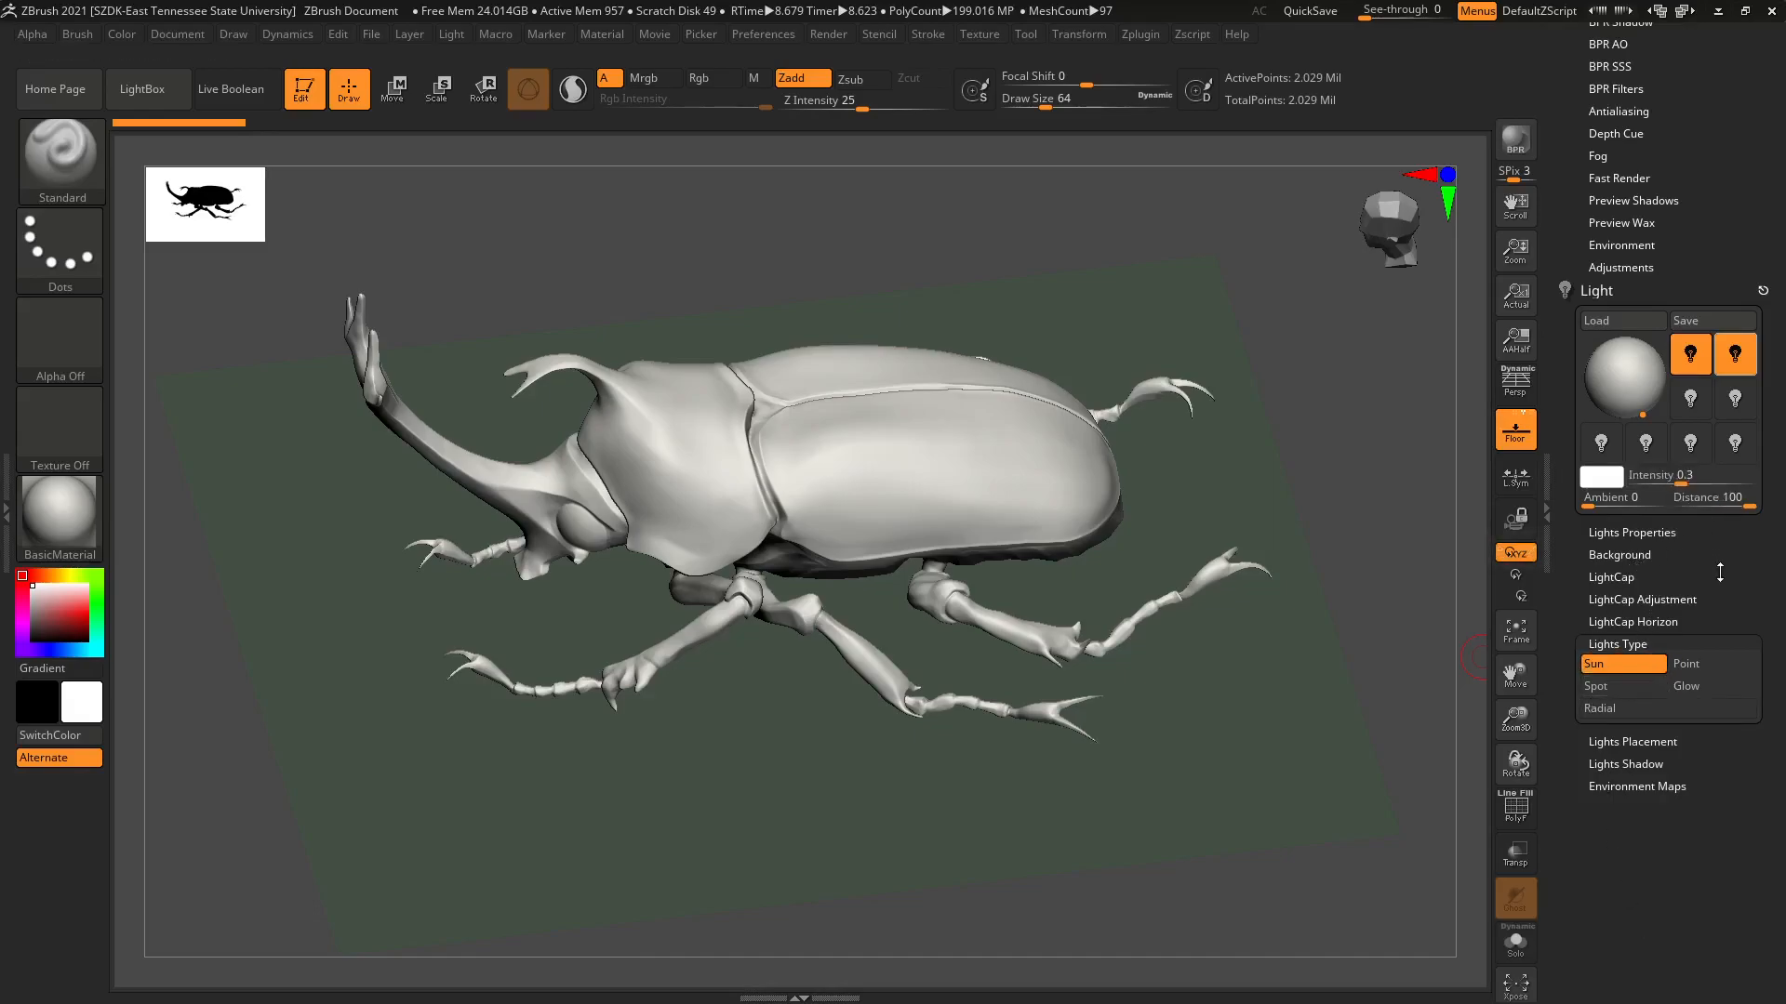
Switch off the main light and select the second light so it alone lights the beetle.
click(1690, 359)
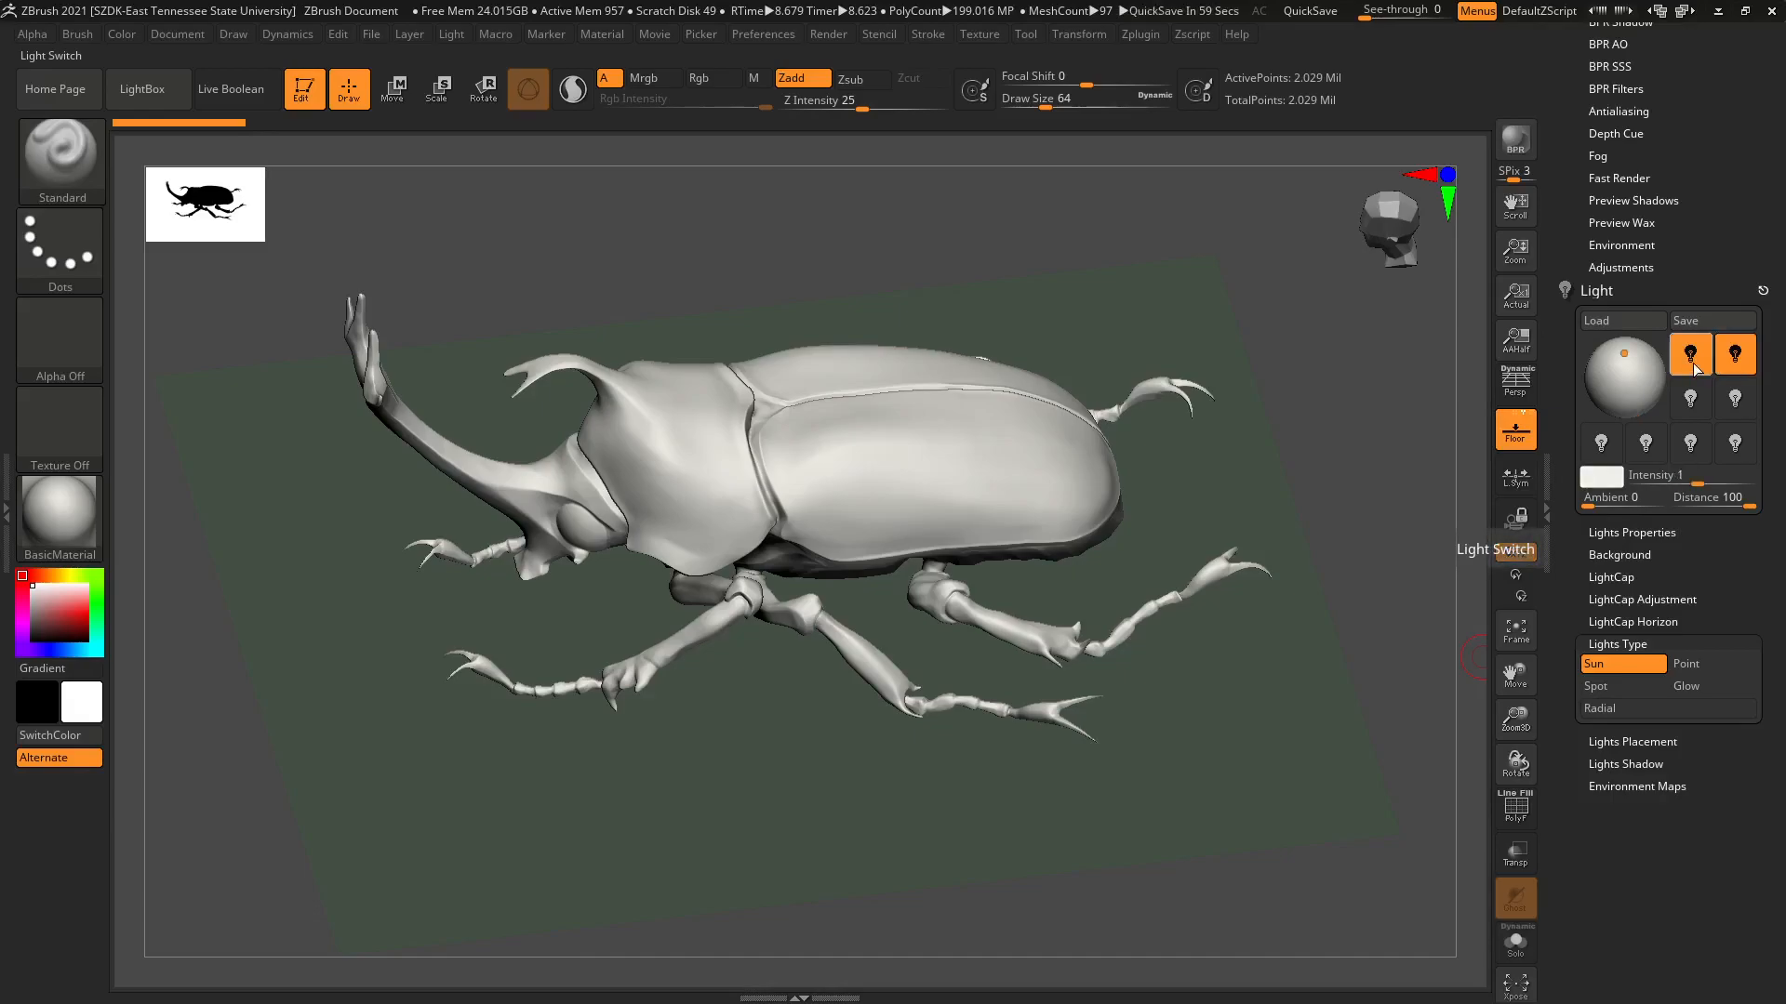
click(1693, 367)
click(1736, 365)
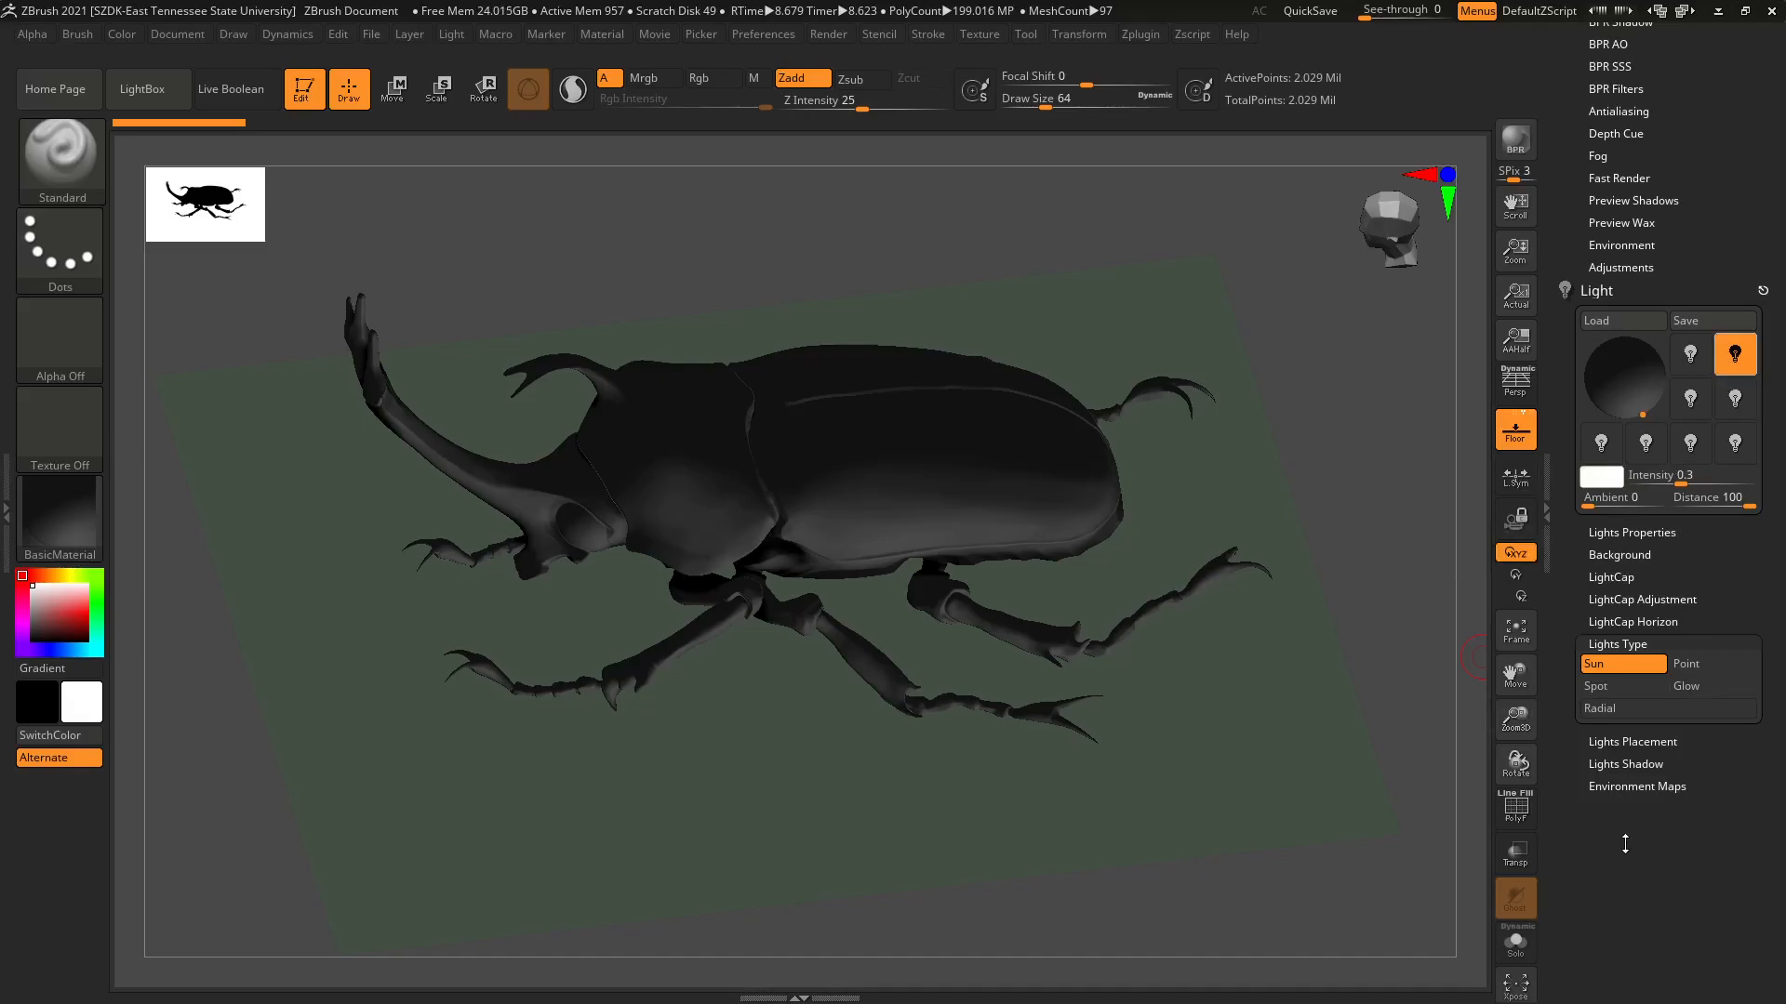
Try the Spot and Point types on the second light and restore its Sun type.
drag(1139, 789, 1118, 749)
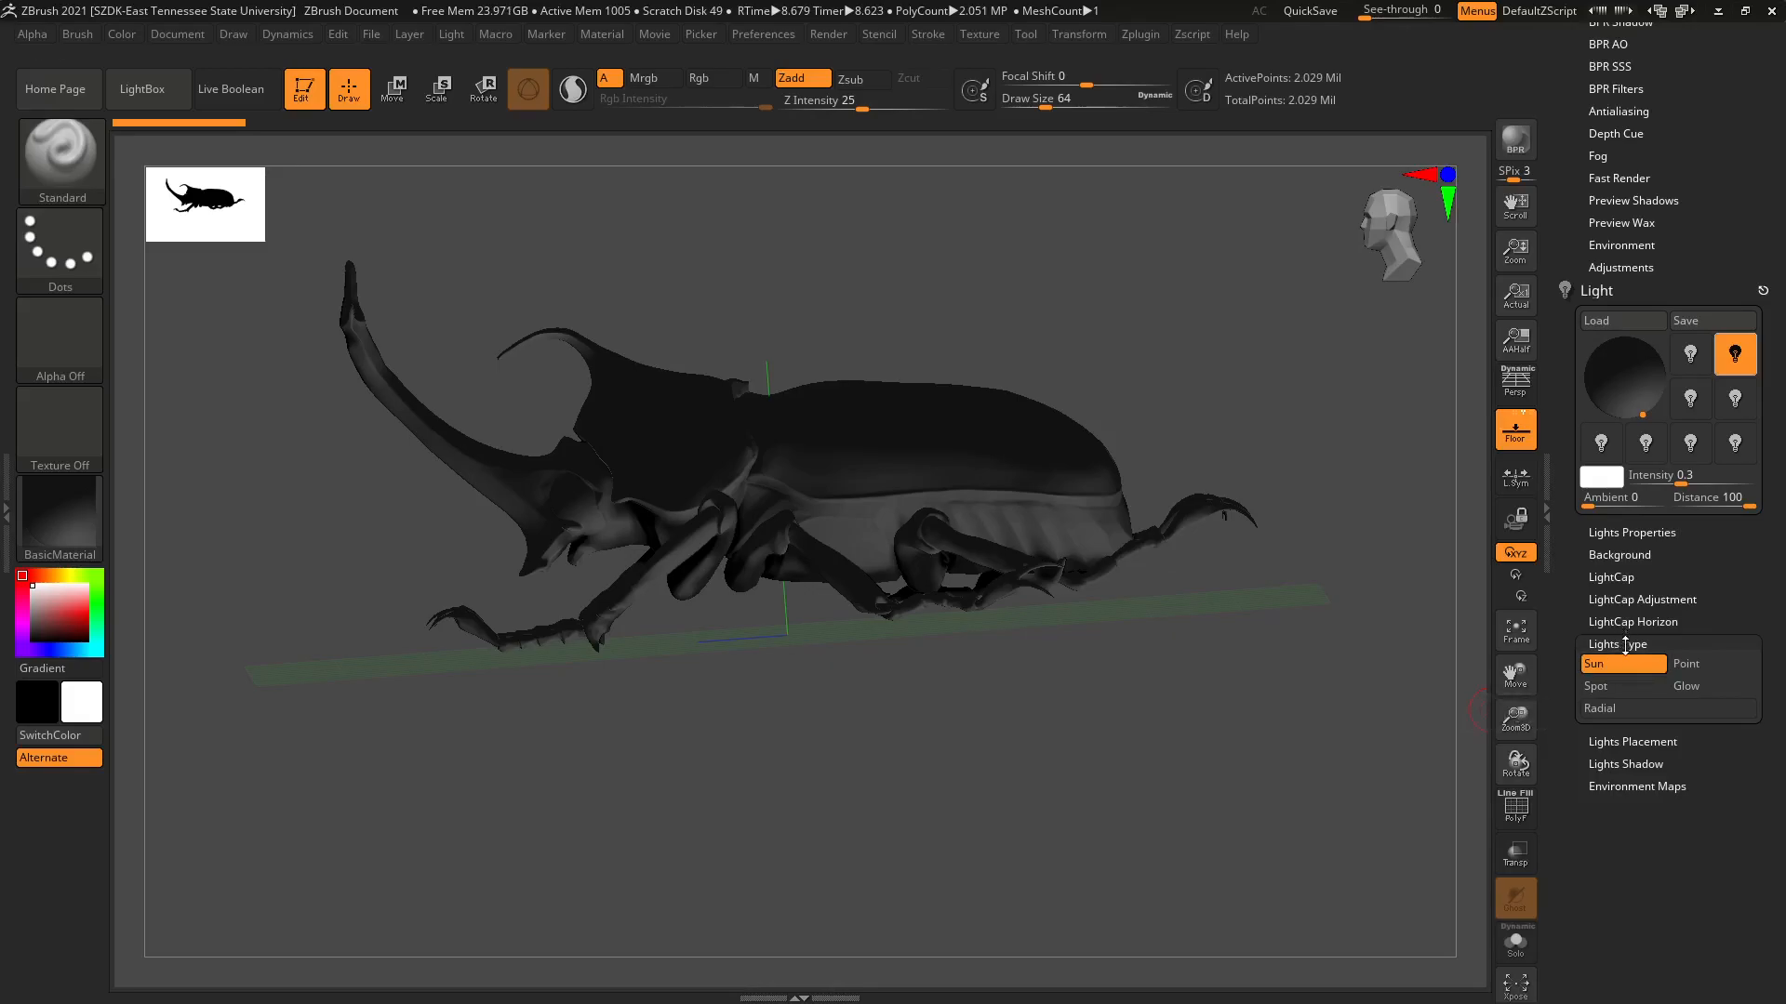
click(1622, 694)
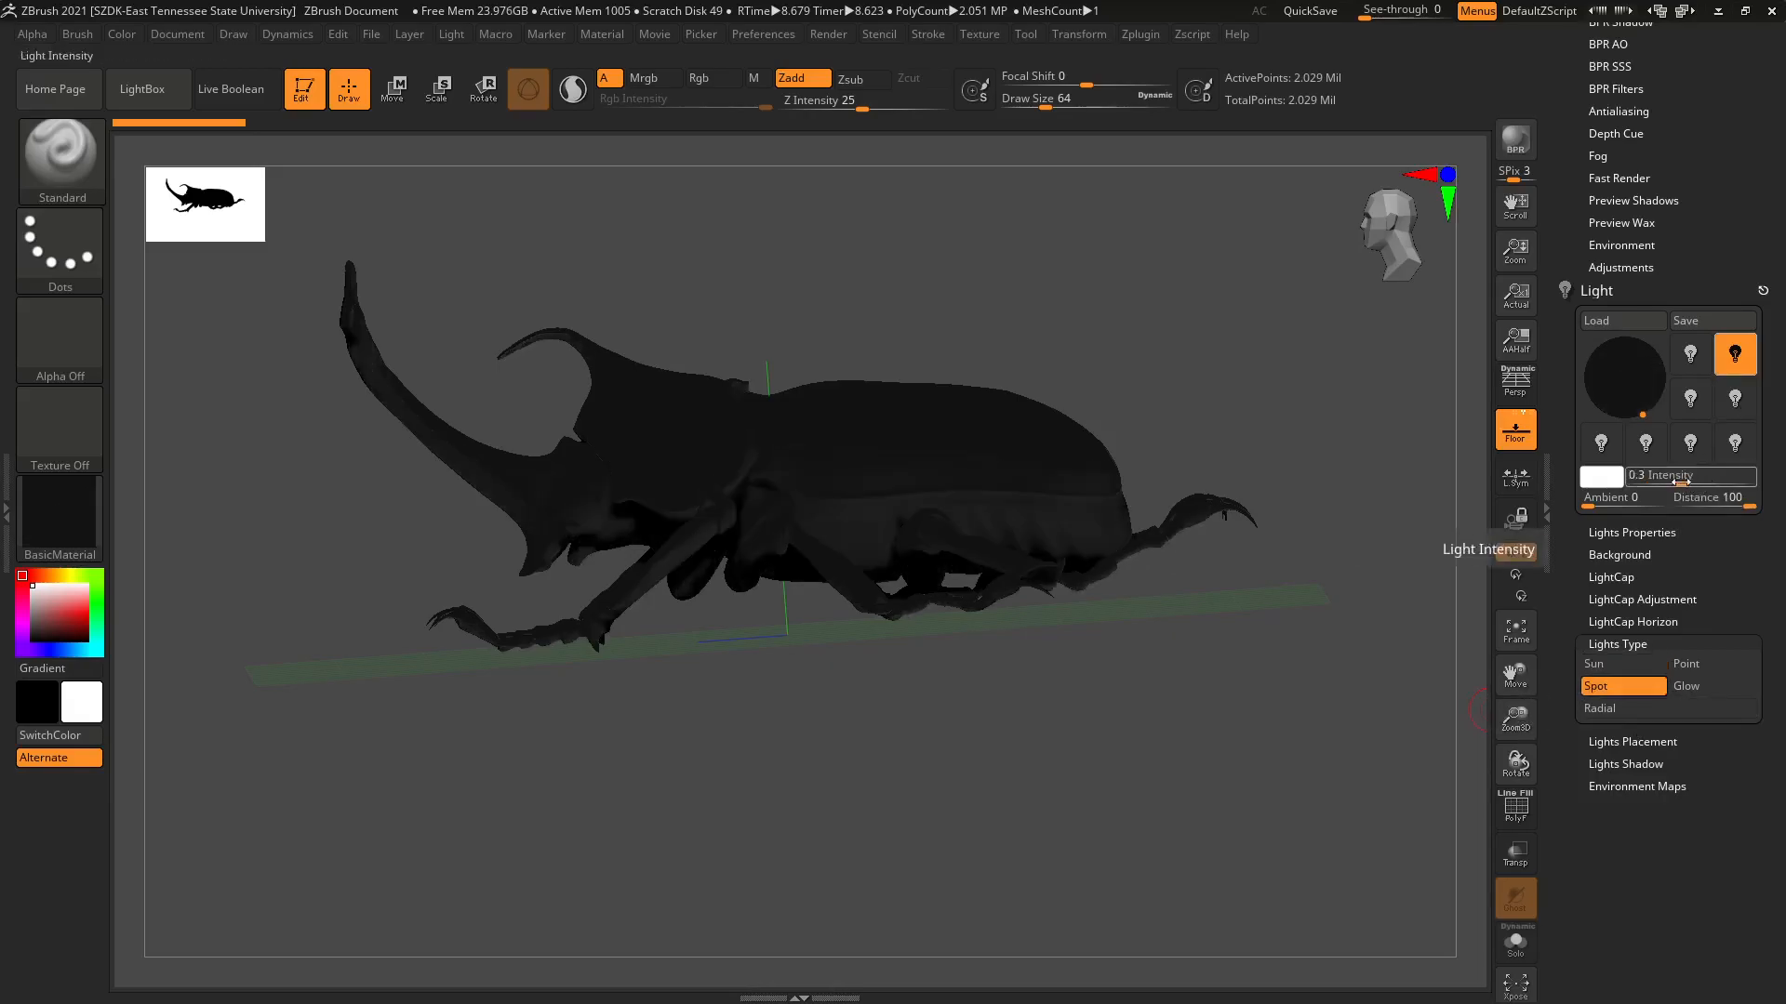
click(1691, 665)
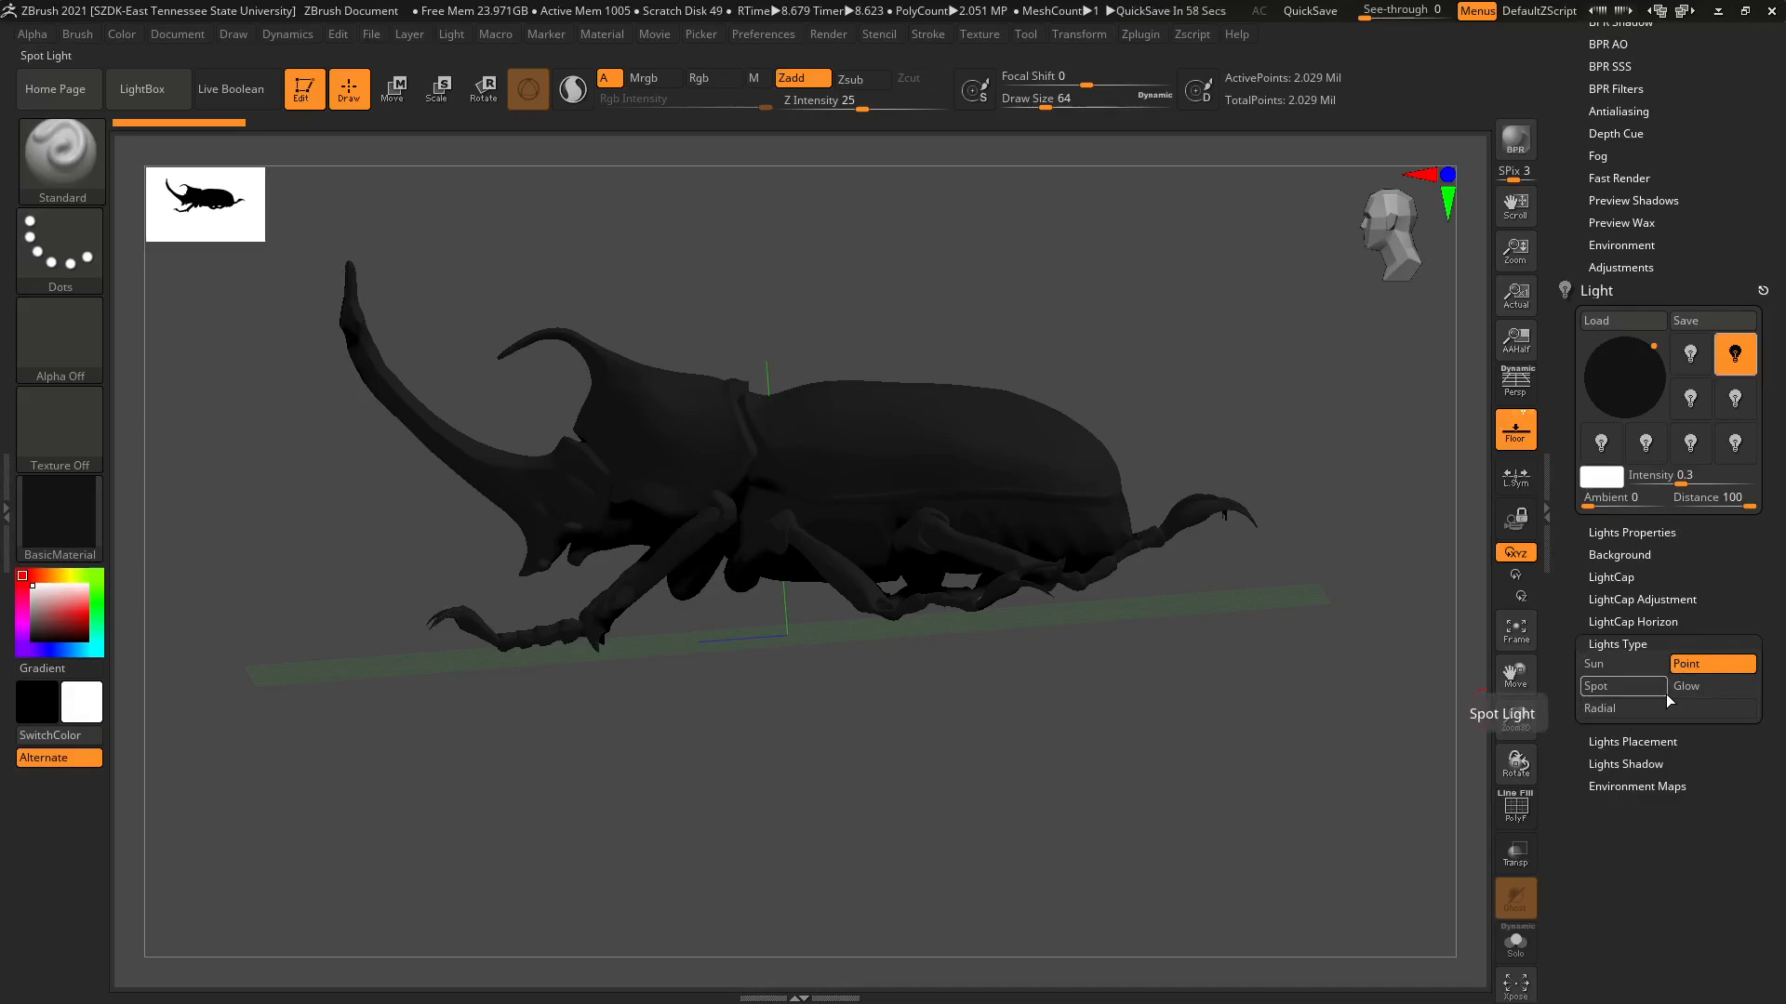
click(1615, 666)
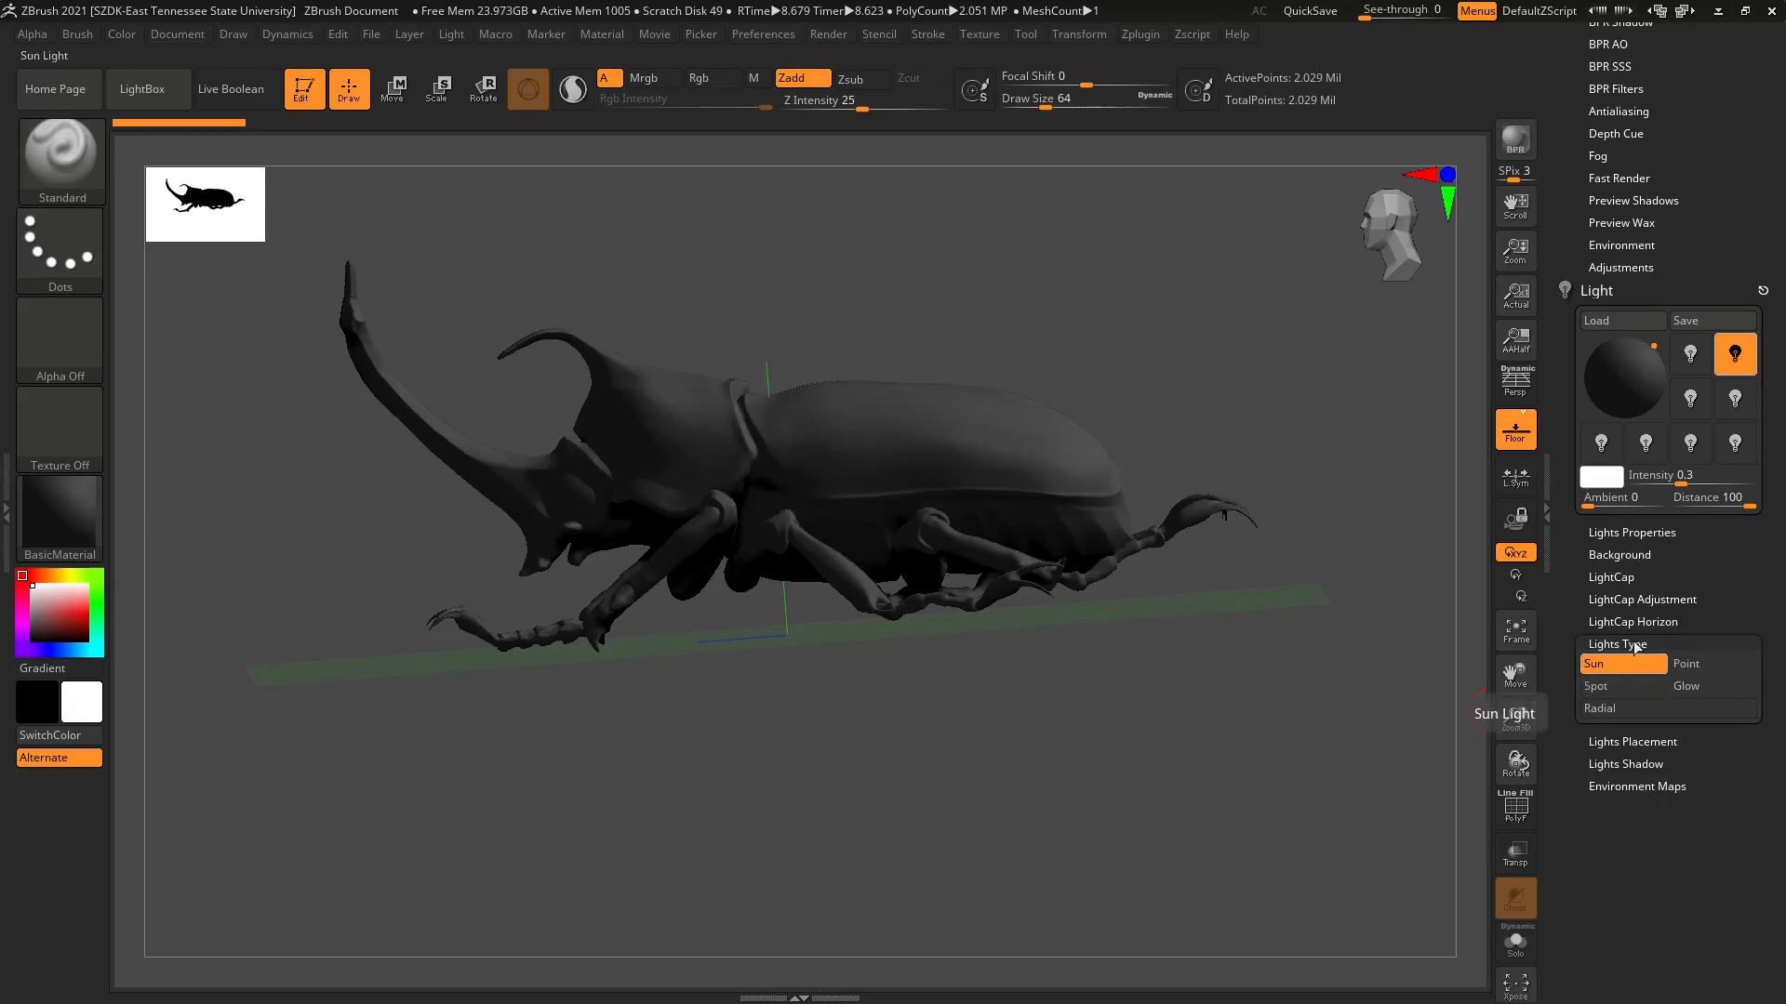
Aim the second light from directly beneath the beetle and set its color to a dark, muted blue.
drag(1662, 403, 1626, 417)
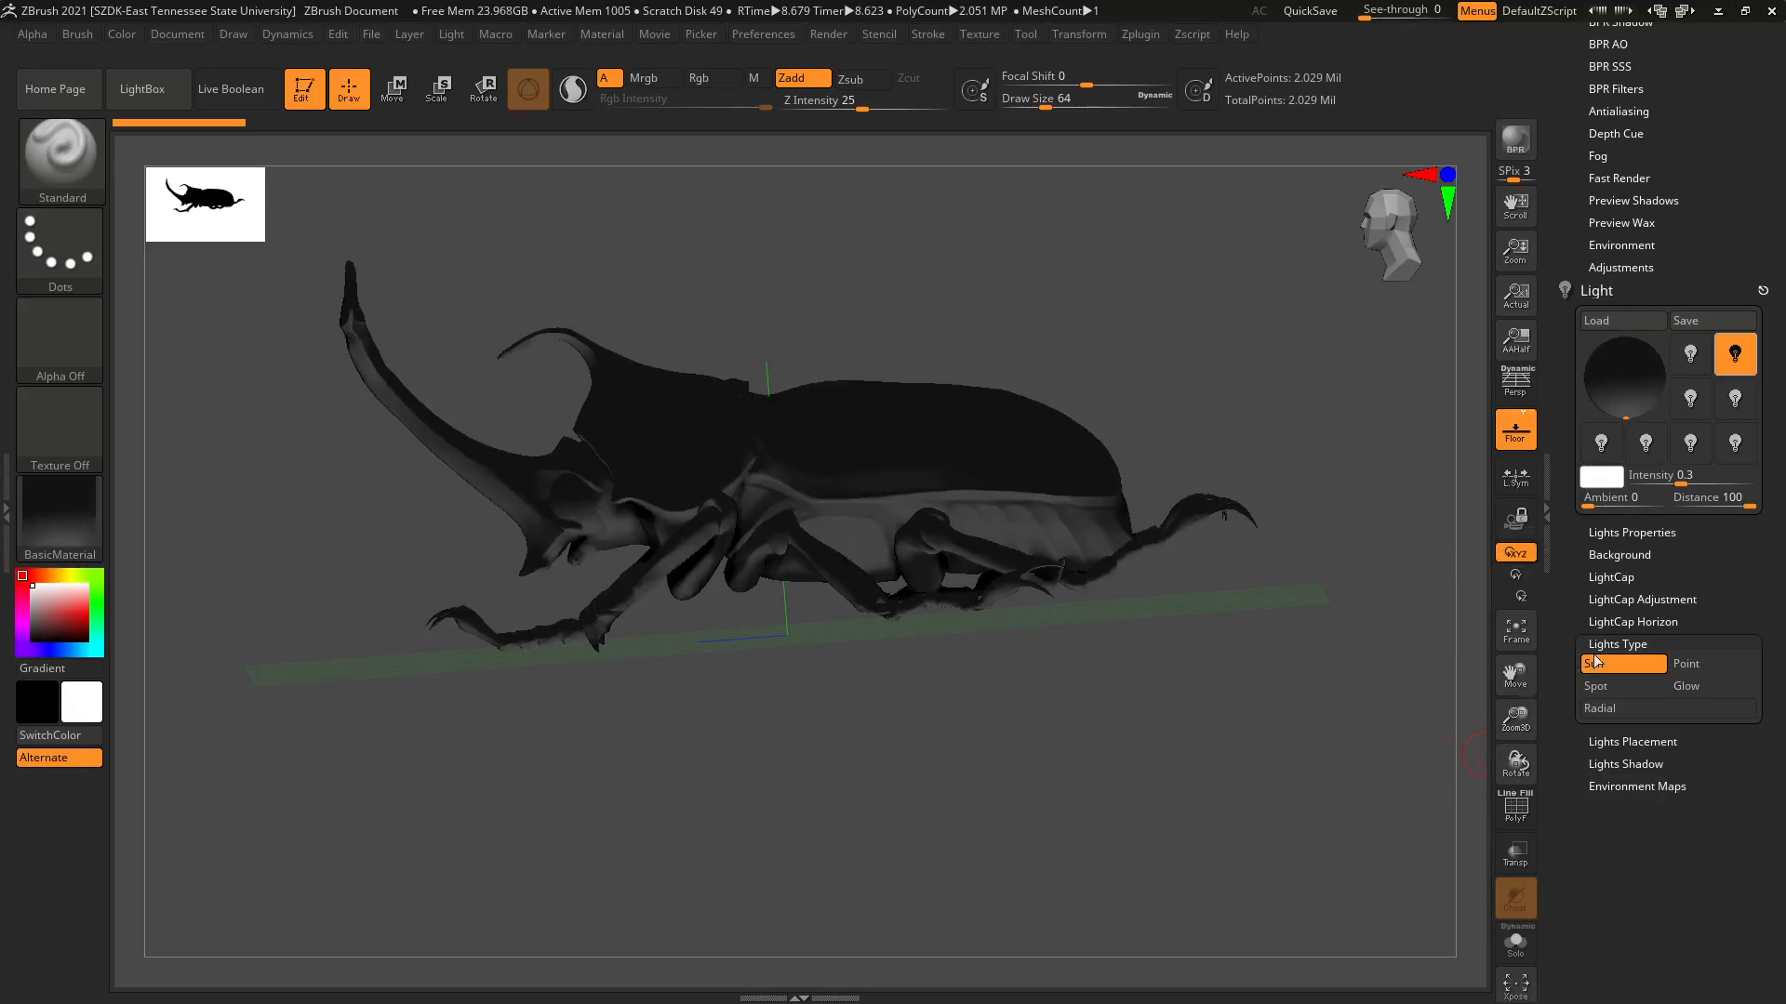
click(1652, 531)
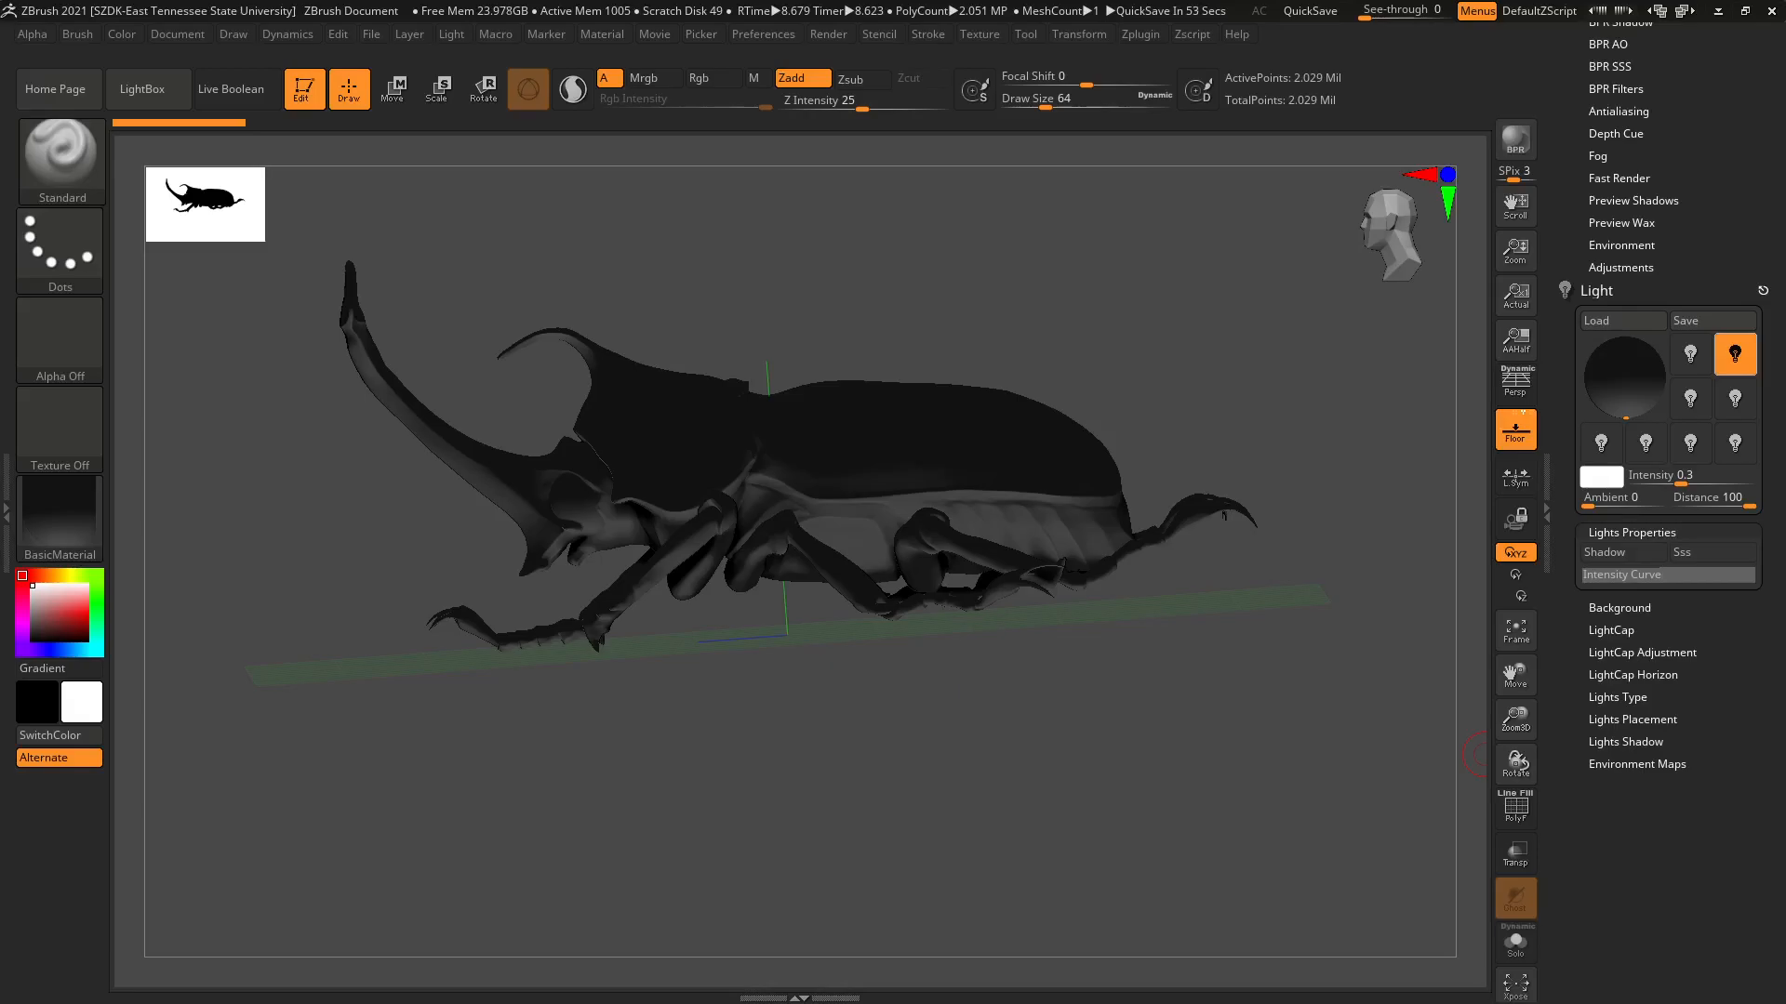
click(1600, 477)
click(1608, 638)
mouse_move(1616, 609)
mouse_down()
mouse_move(1615, 570)
mouse_move(1582, 594)
mouse_up()
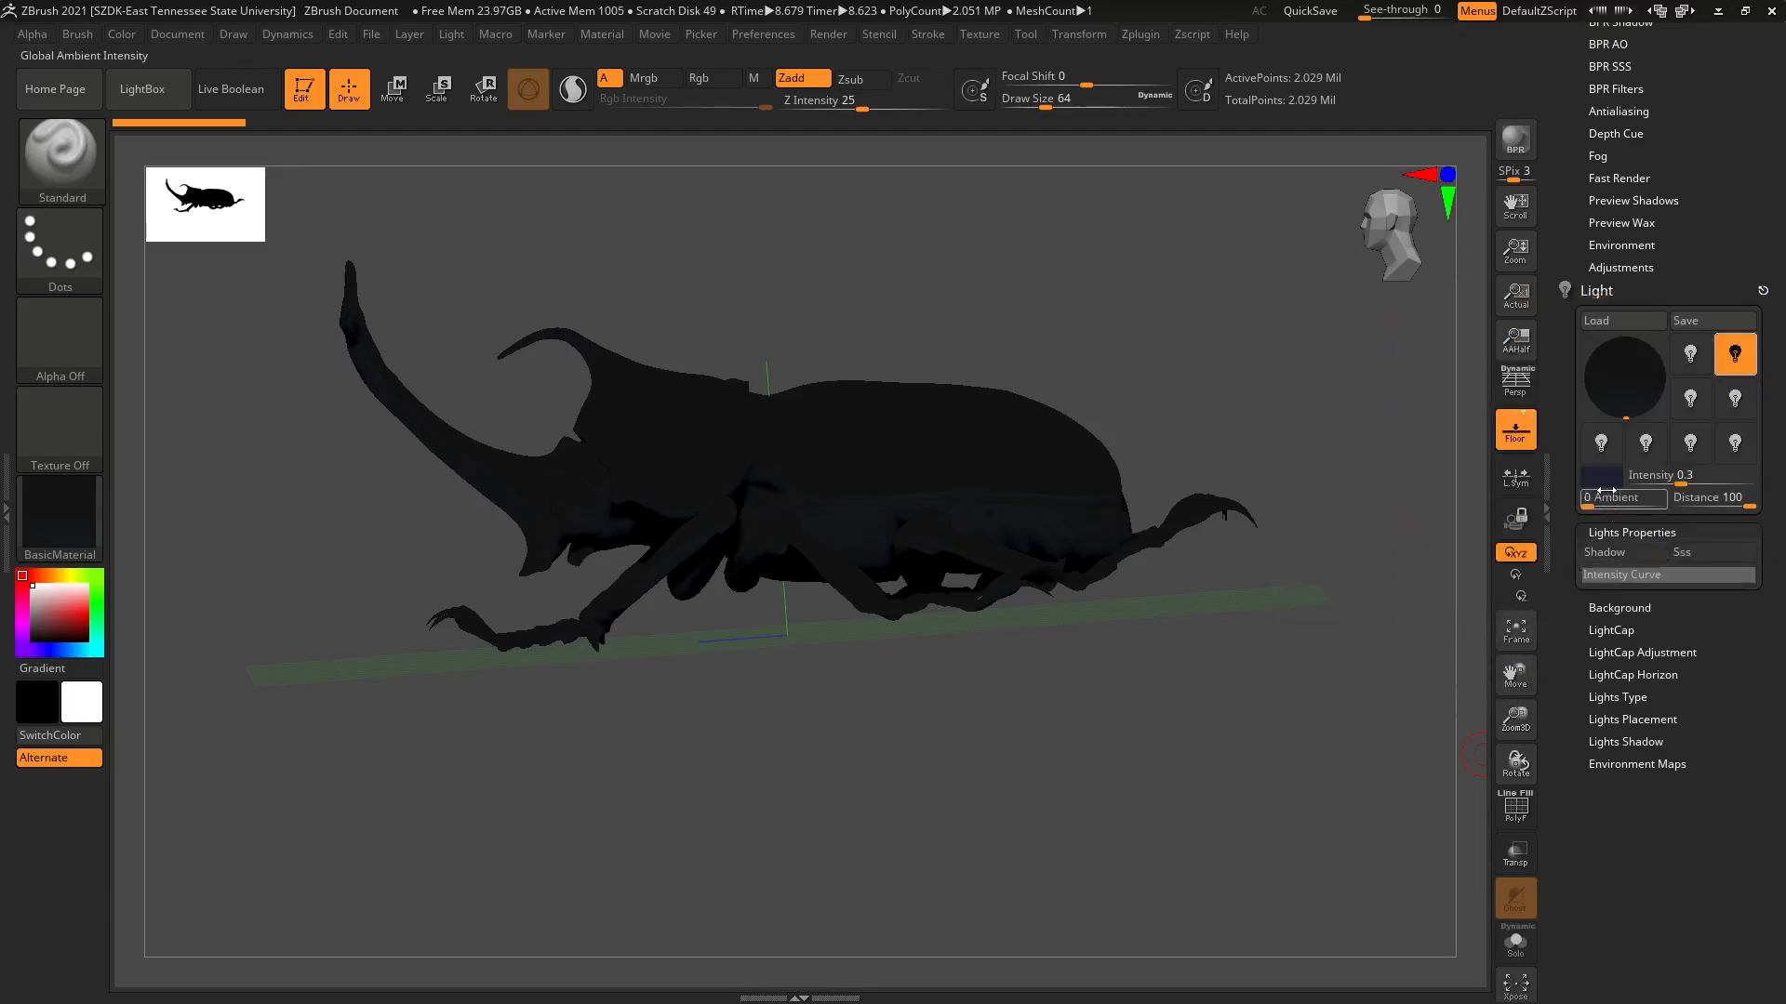
click(1602, 478)
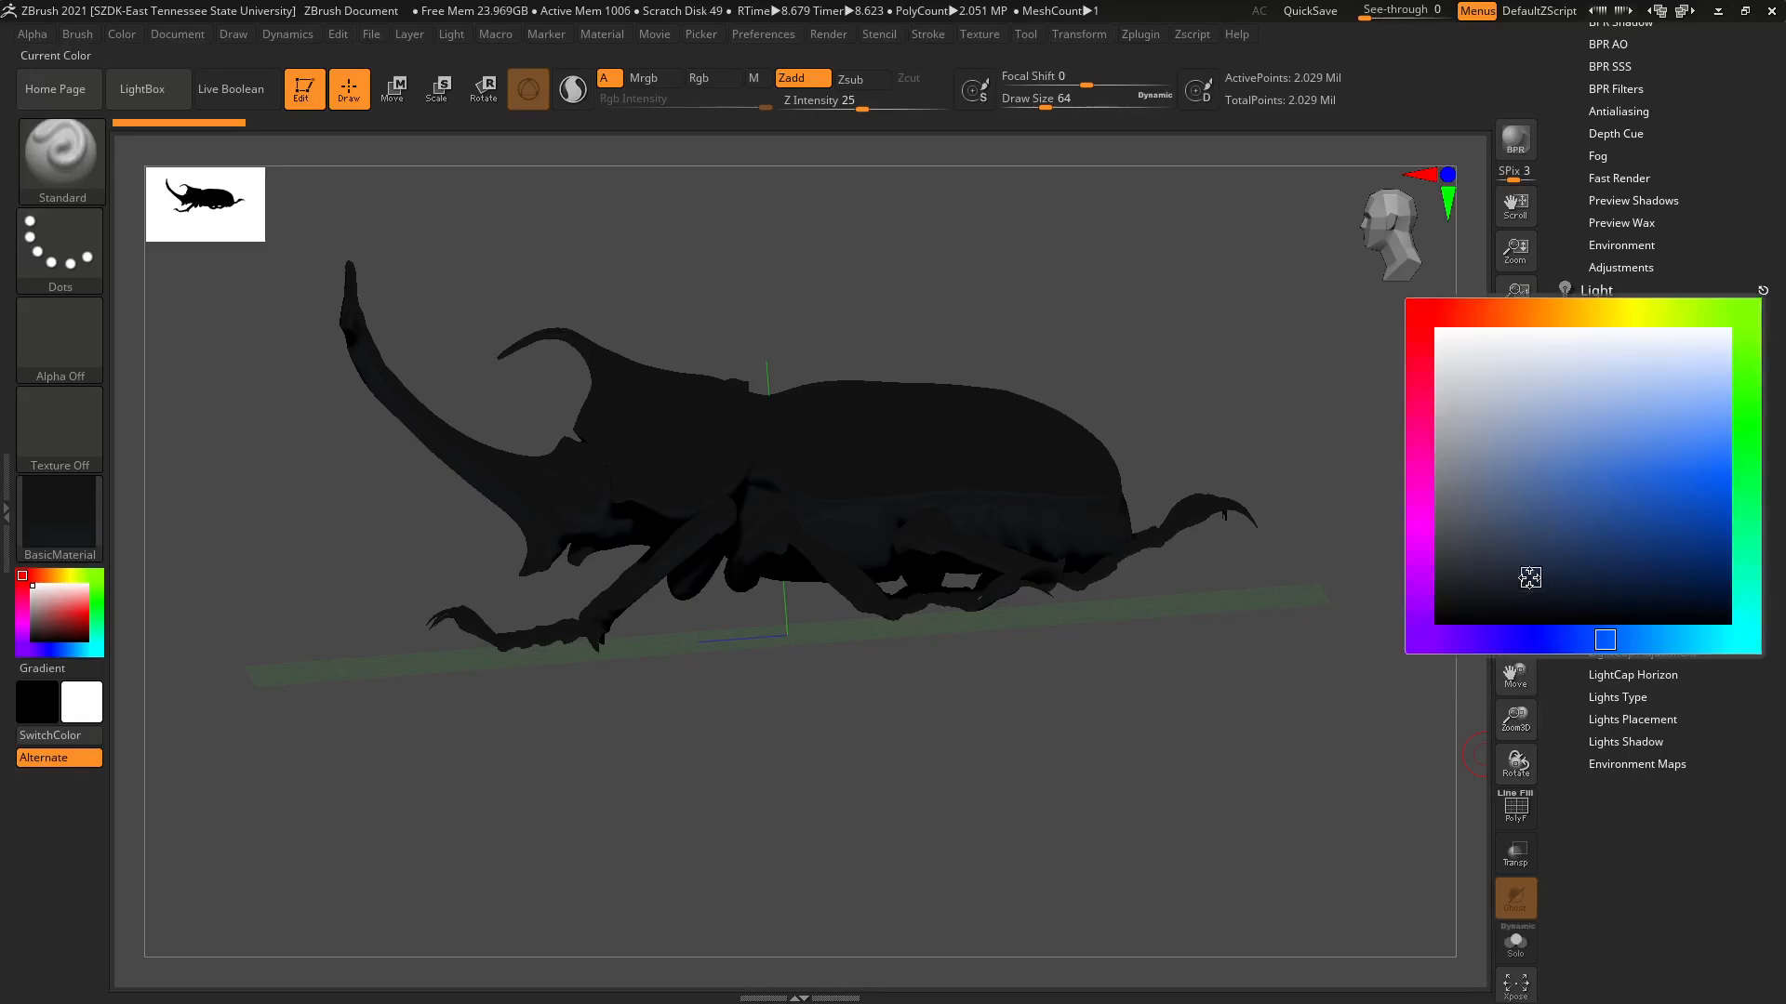
drag(1528, 558, 1543, 540)
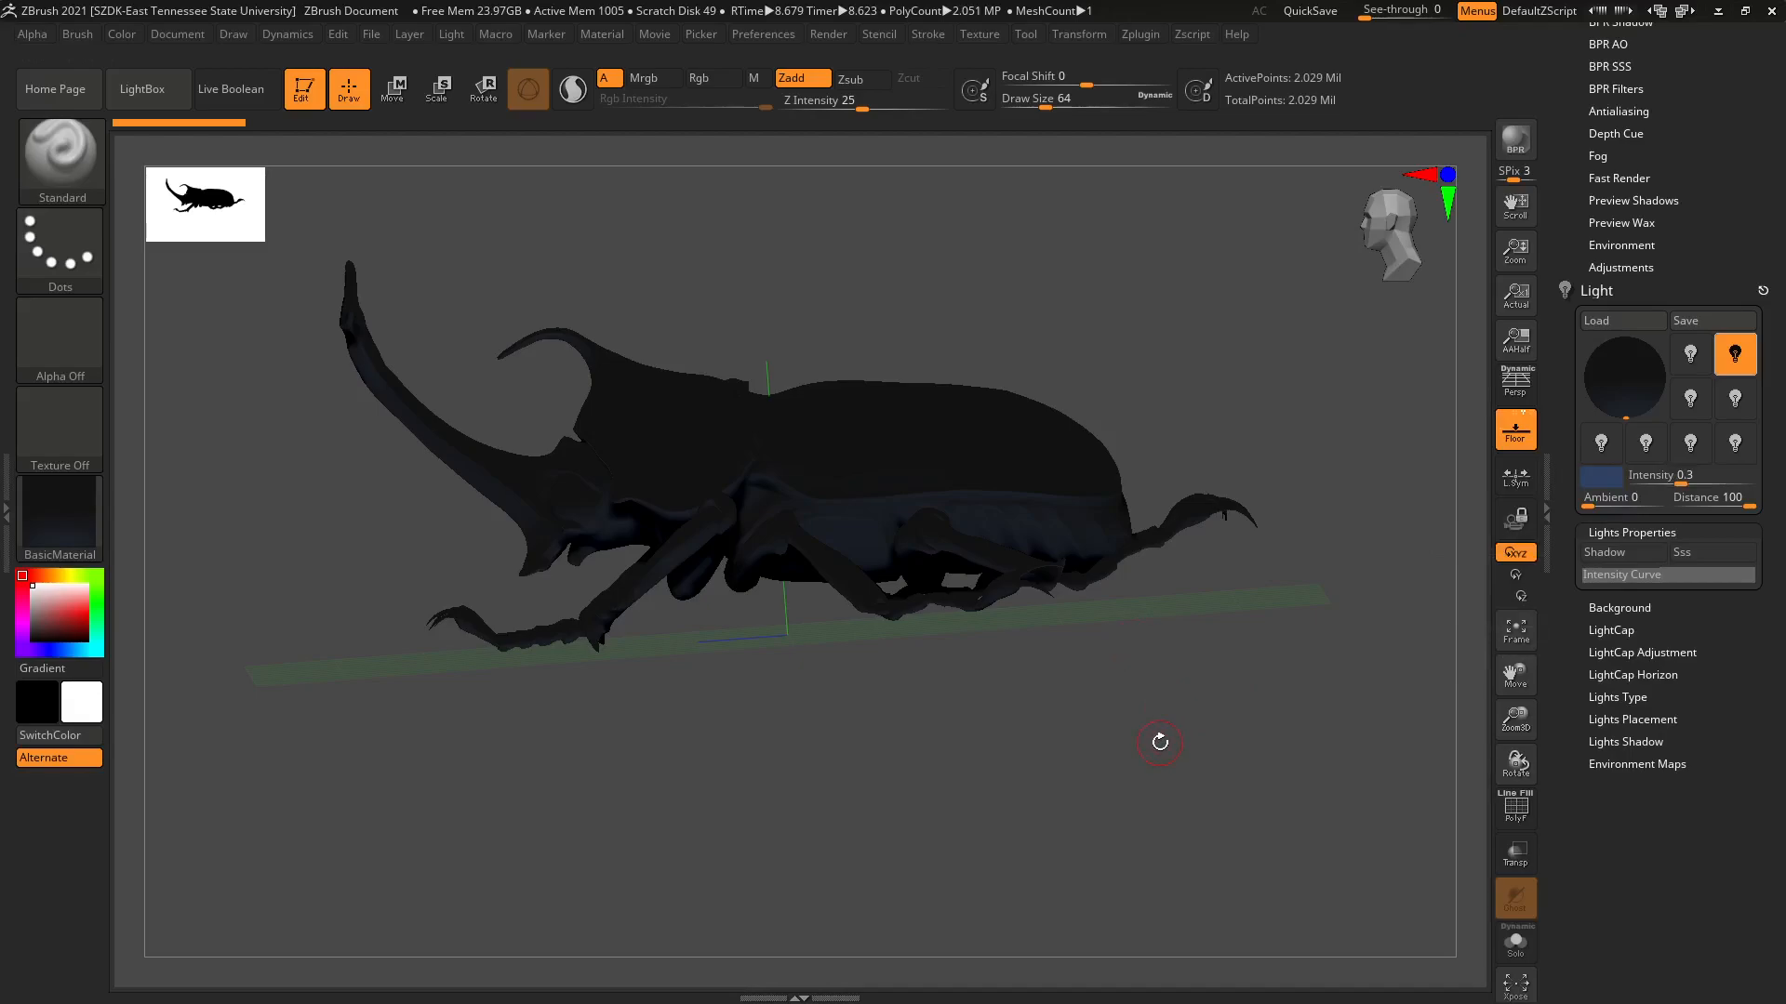
Render the beetle with BPR to check the blue light from below and inspect the model from both sides.
click(1507, 145)
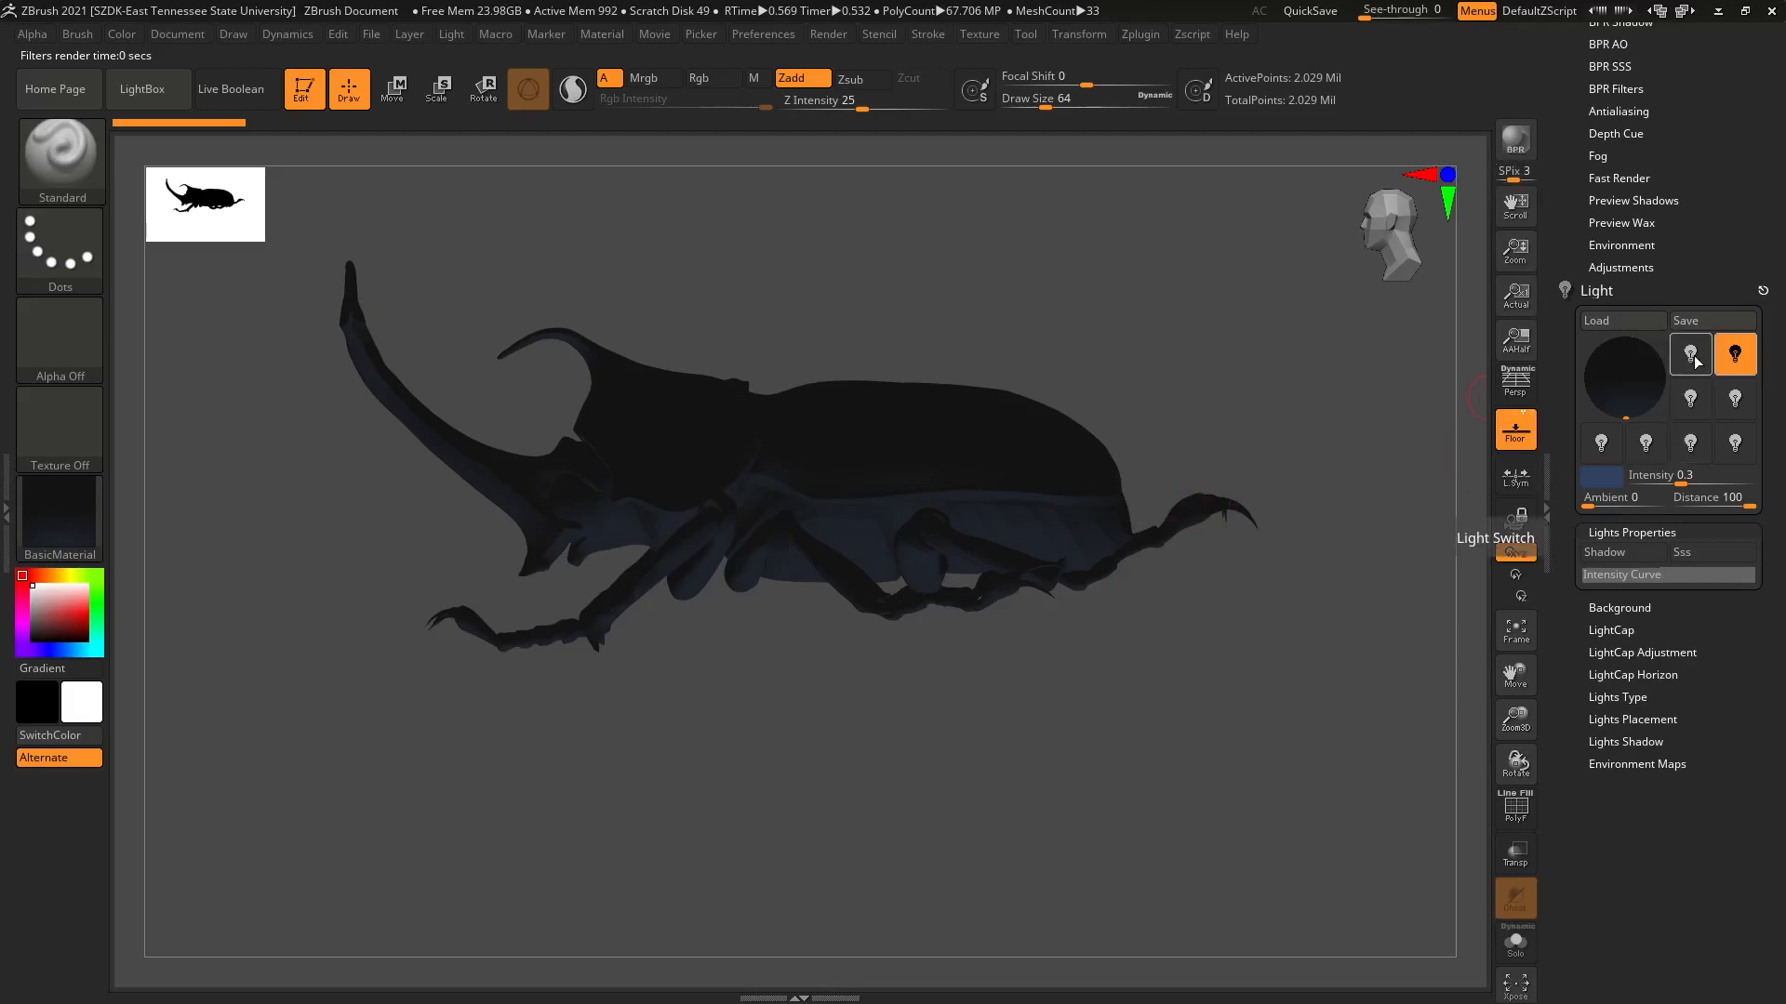
click(1424, 176)
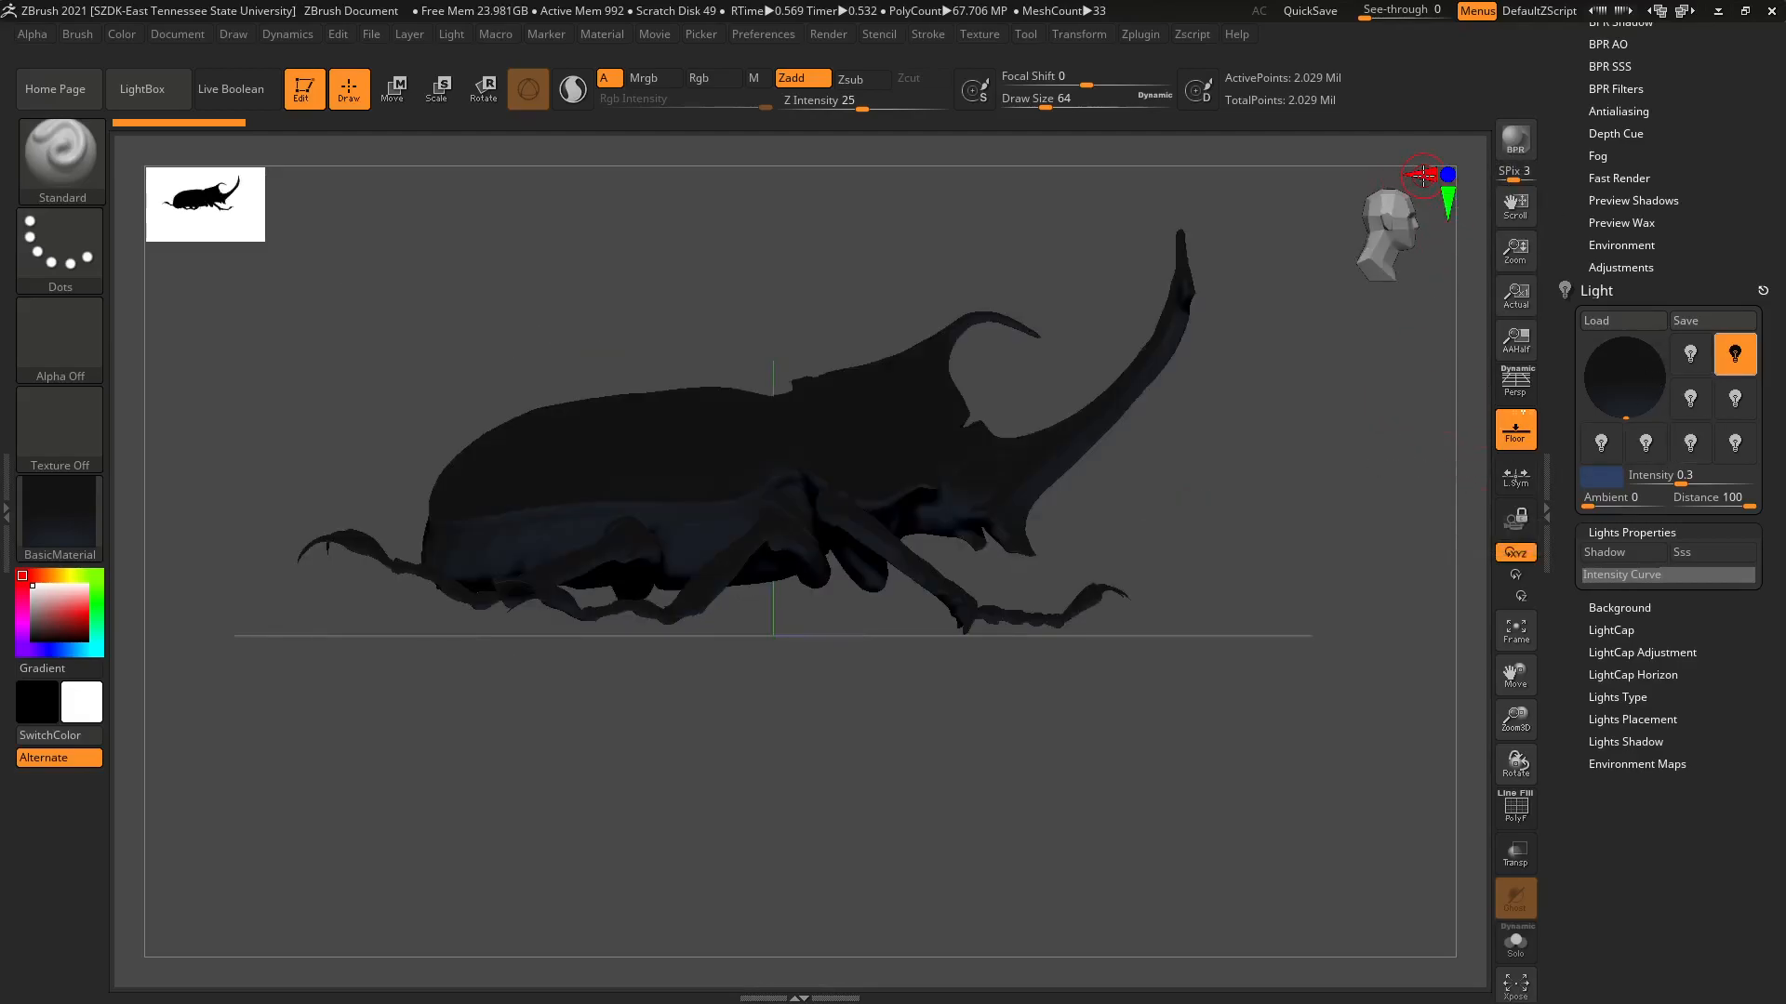
click(1430, 175)
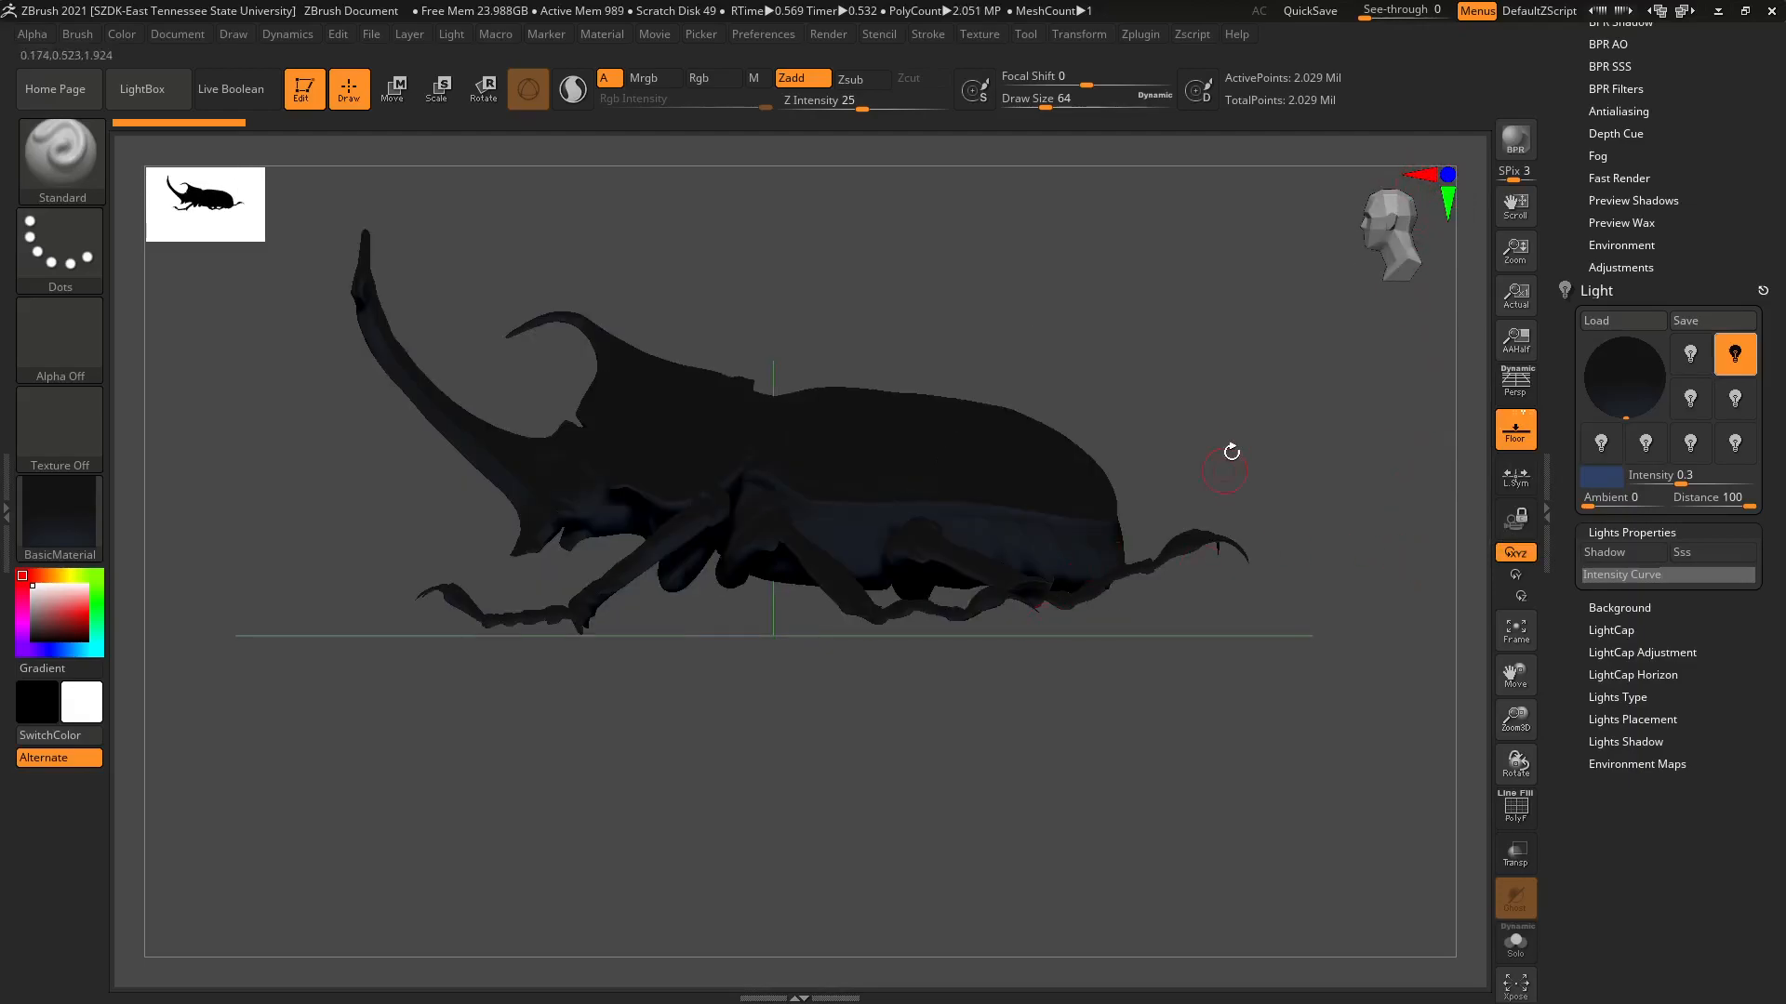
drag(1245, 400, 1267, 536)
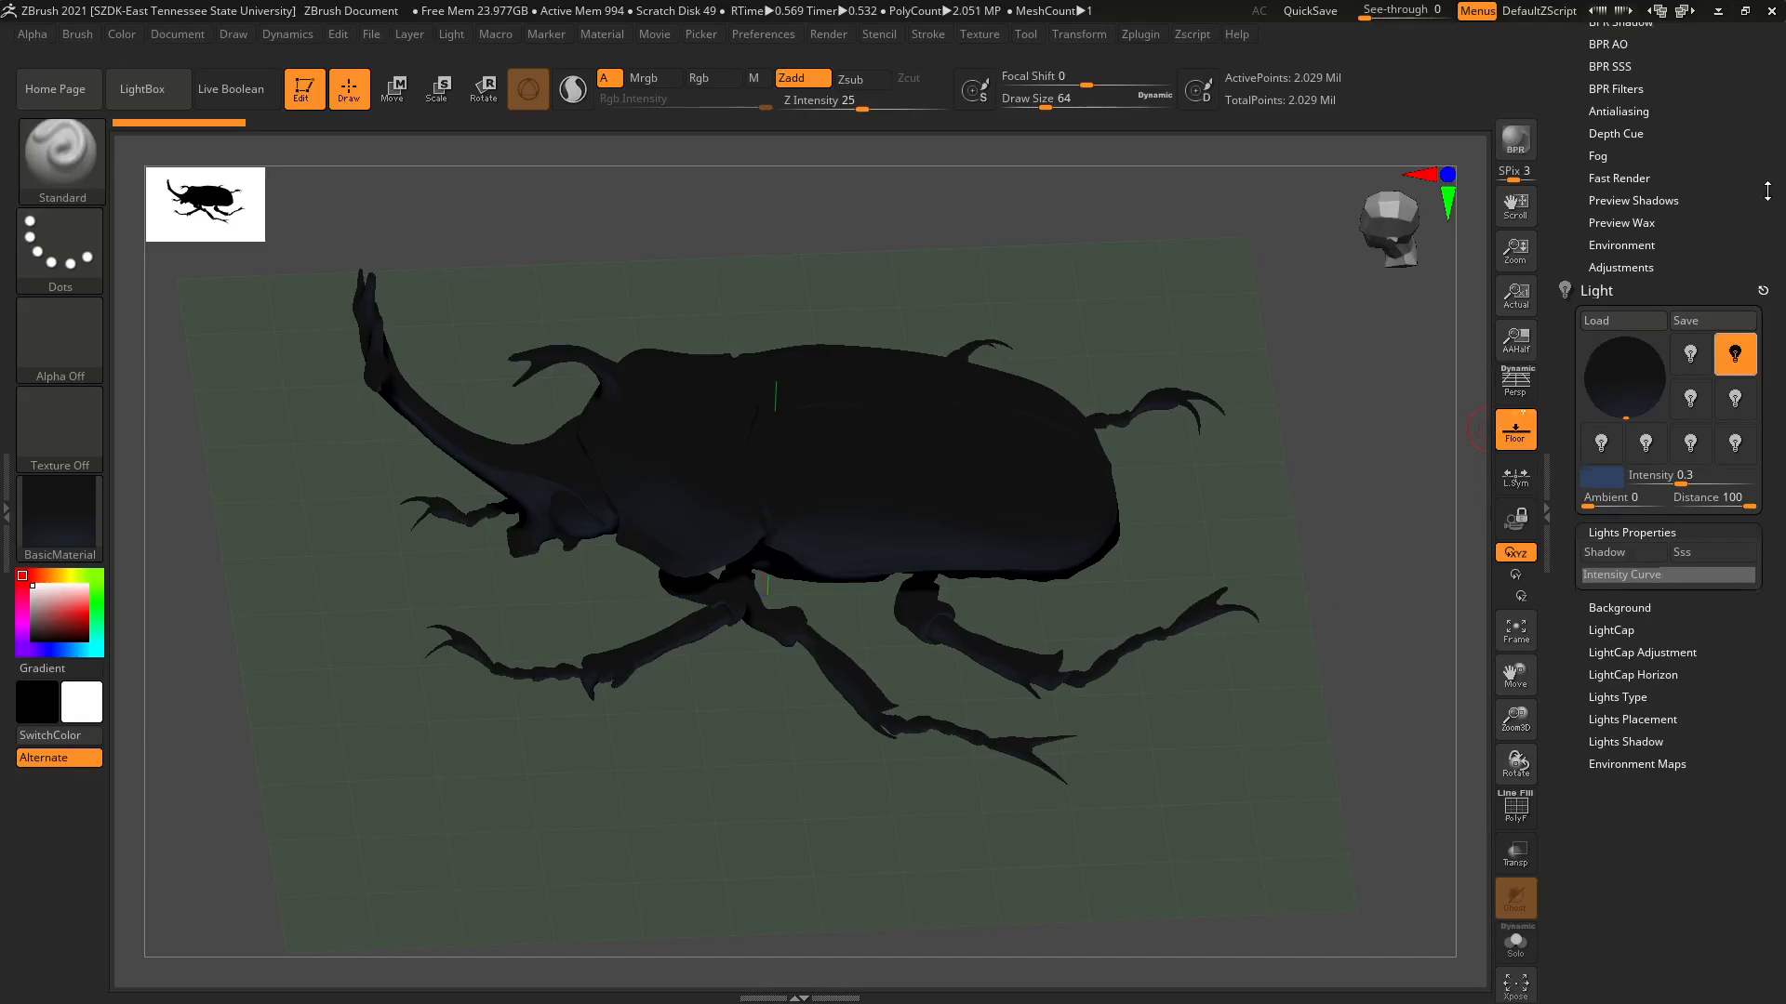
Collapse the Render and Light palettes in the tray.
scroll(1767, 183, up, 5)
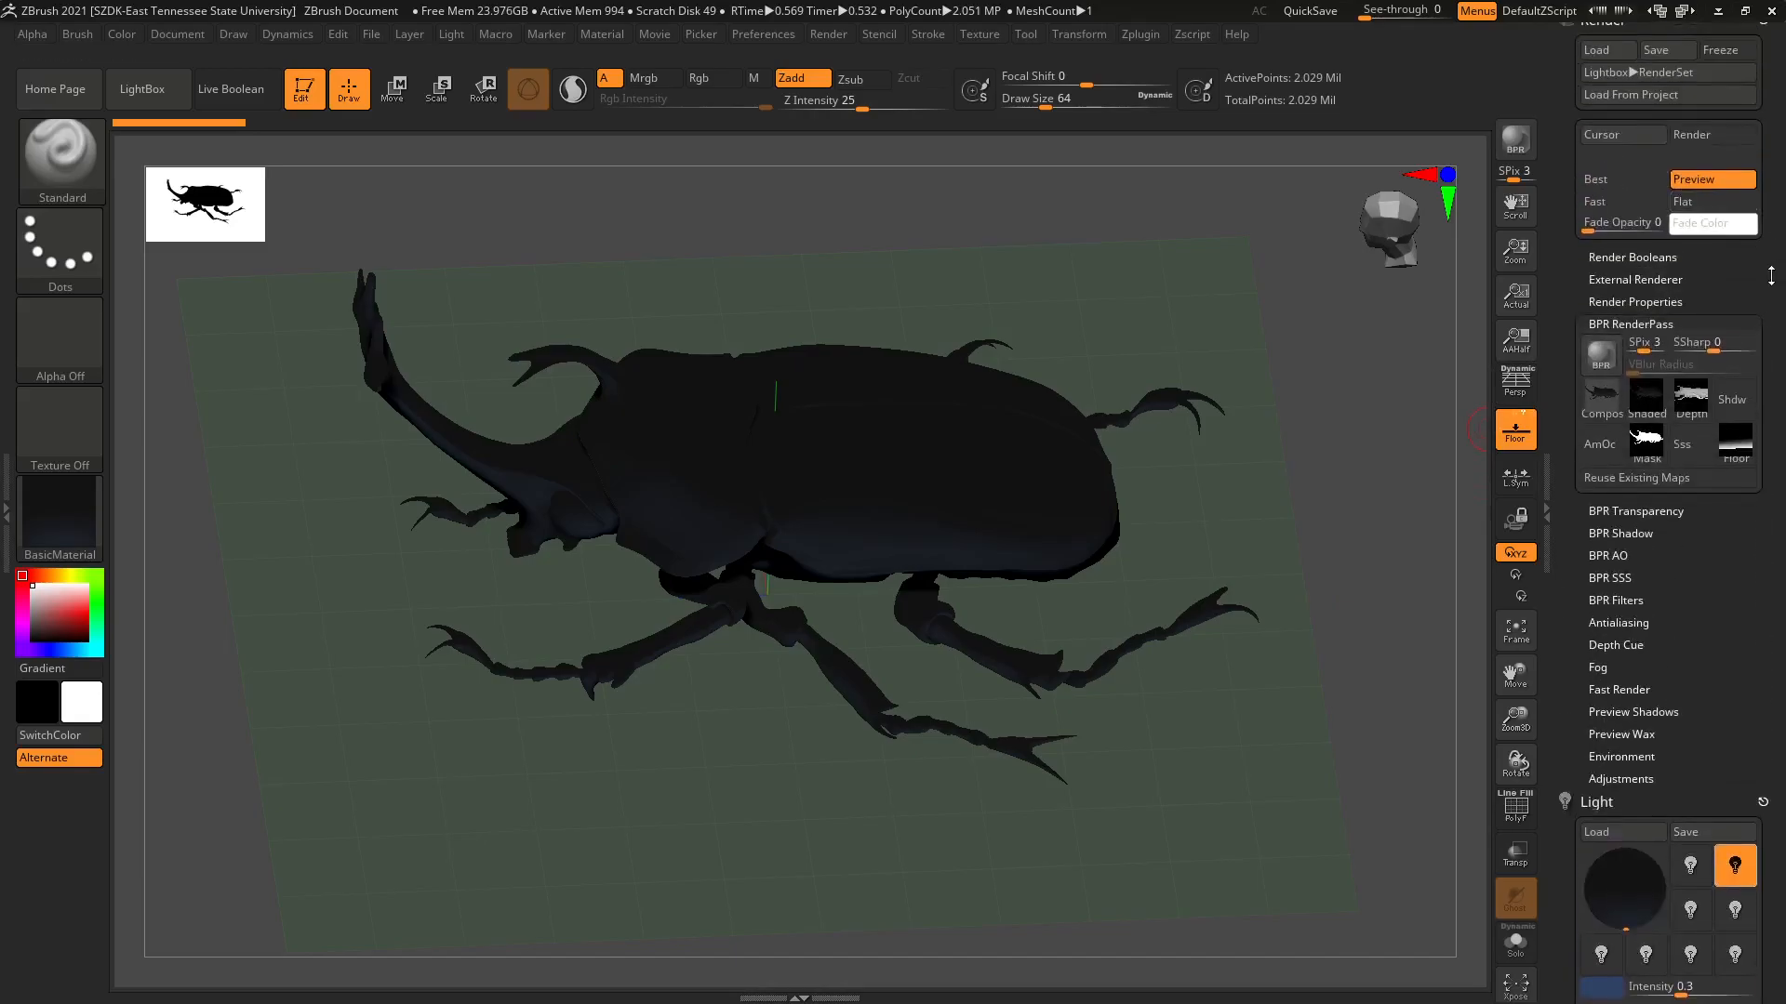
scroll(1770, 276, up, 1)
click(1660, 56)
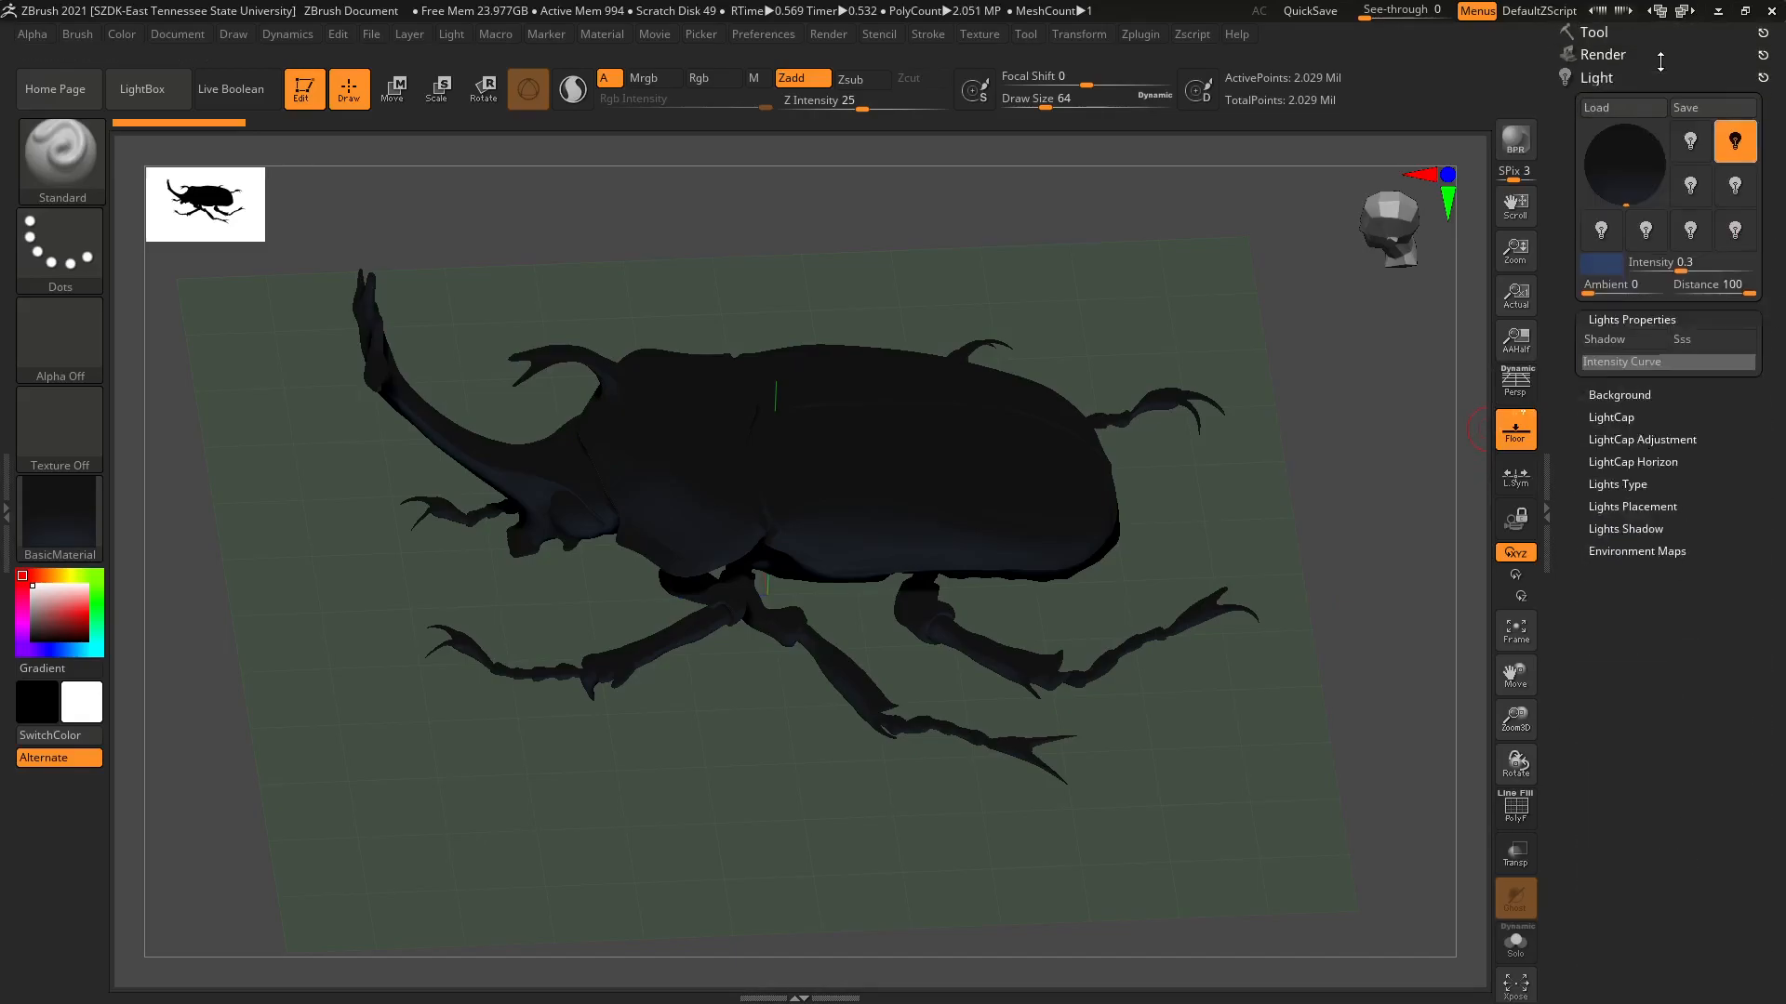
click(1653, 79)
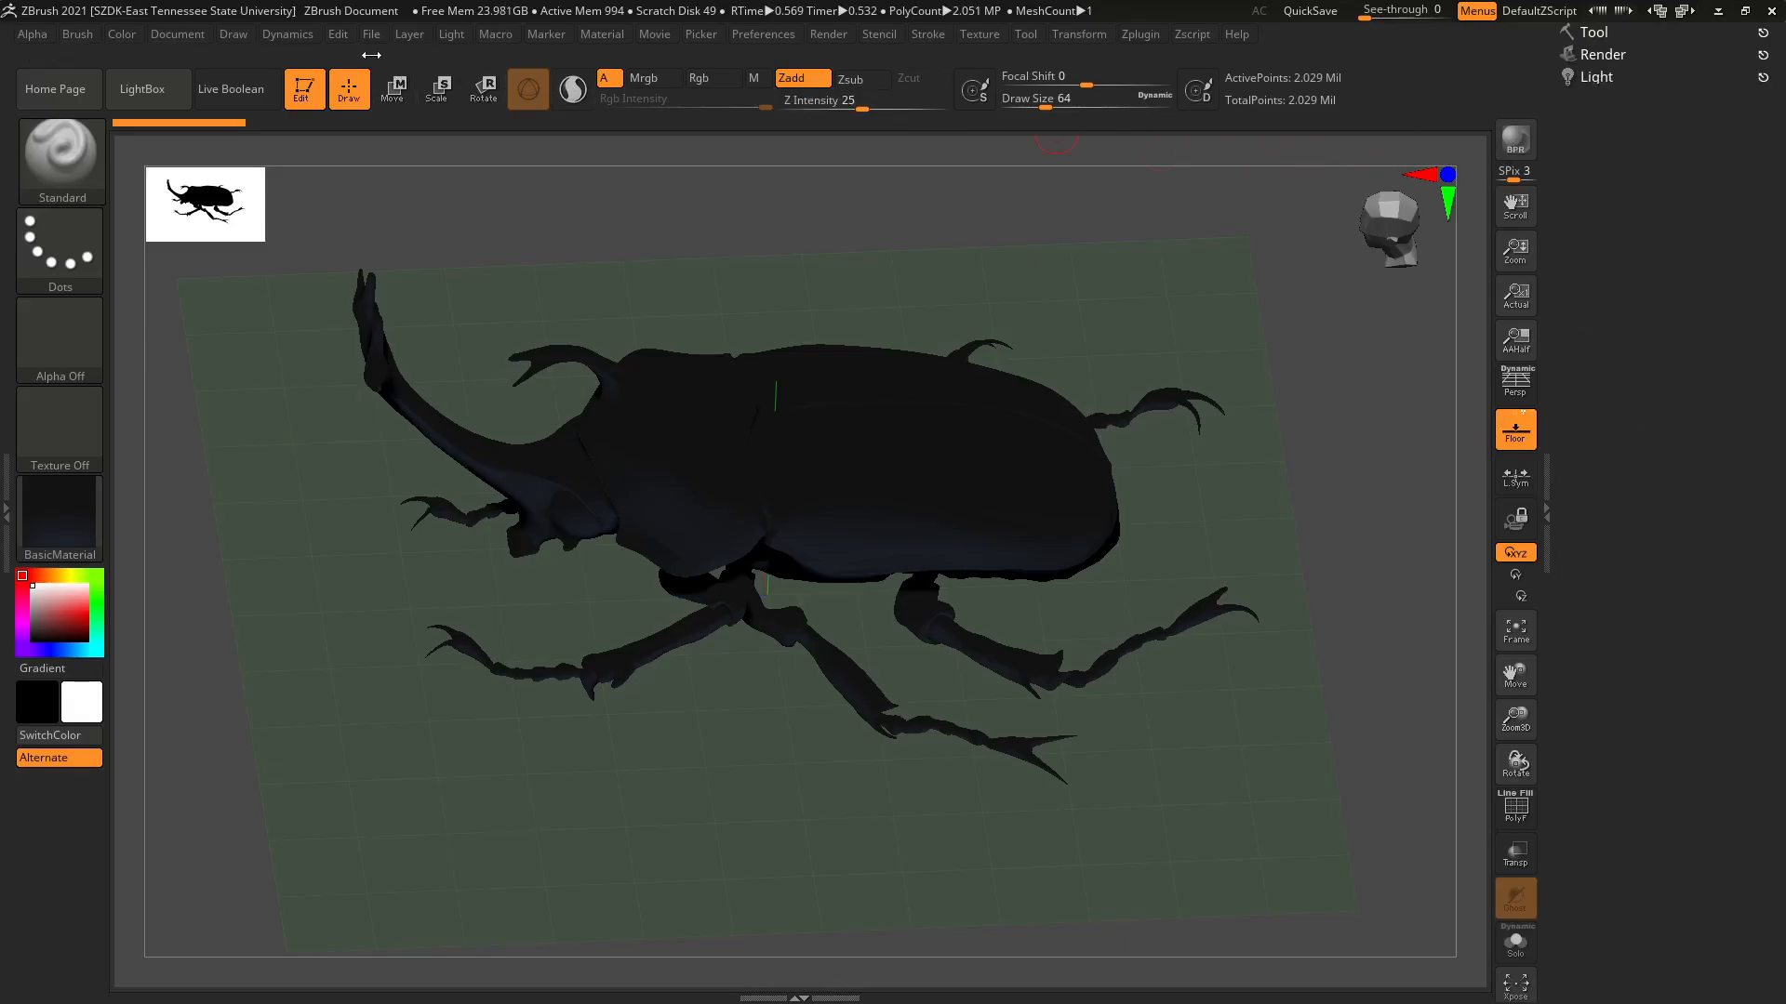
Dock the Document palette in the tray and expand its ZAppLink Properties.
click(187, 32)
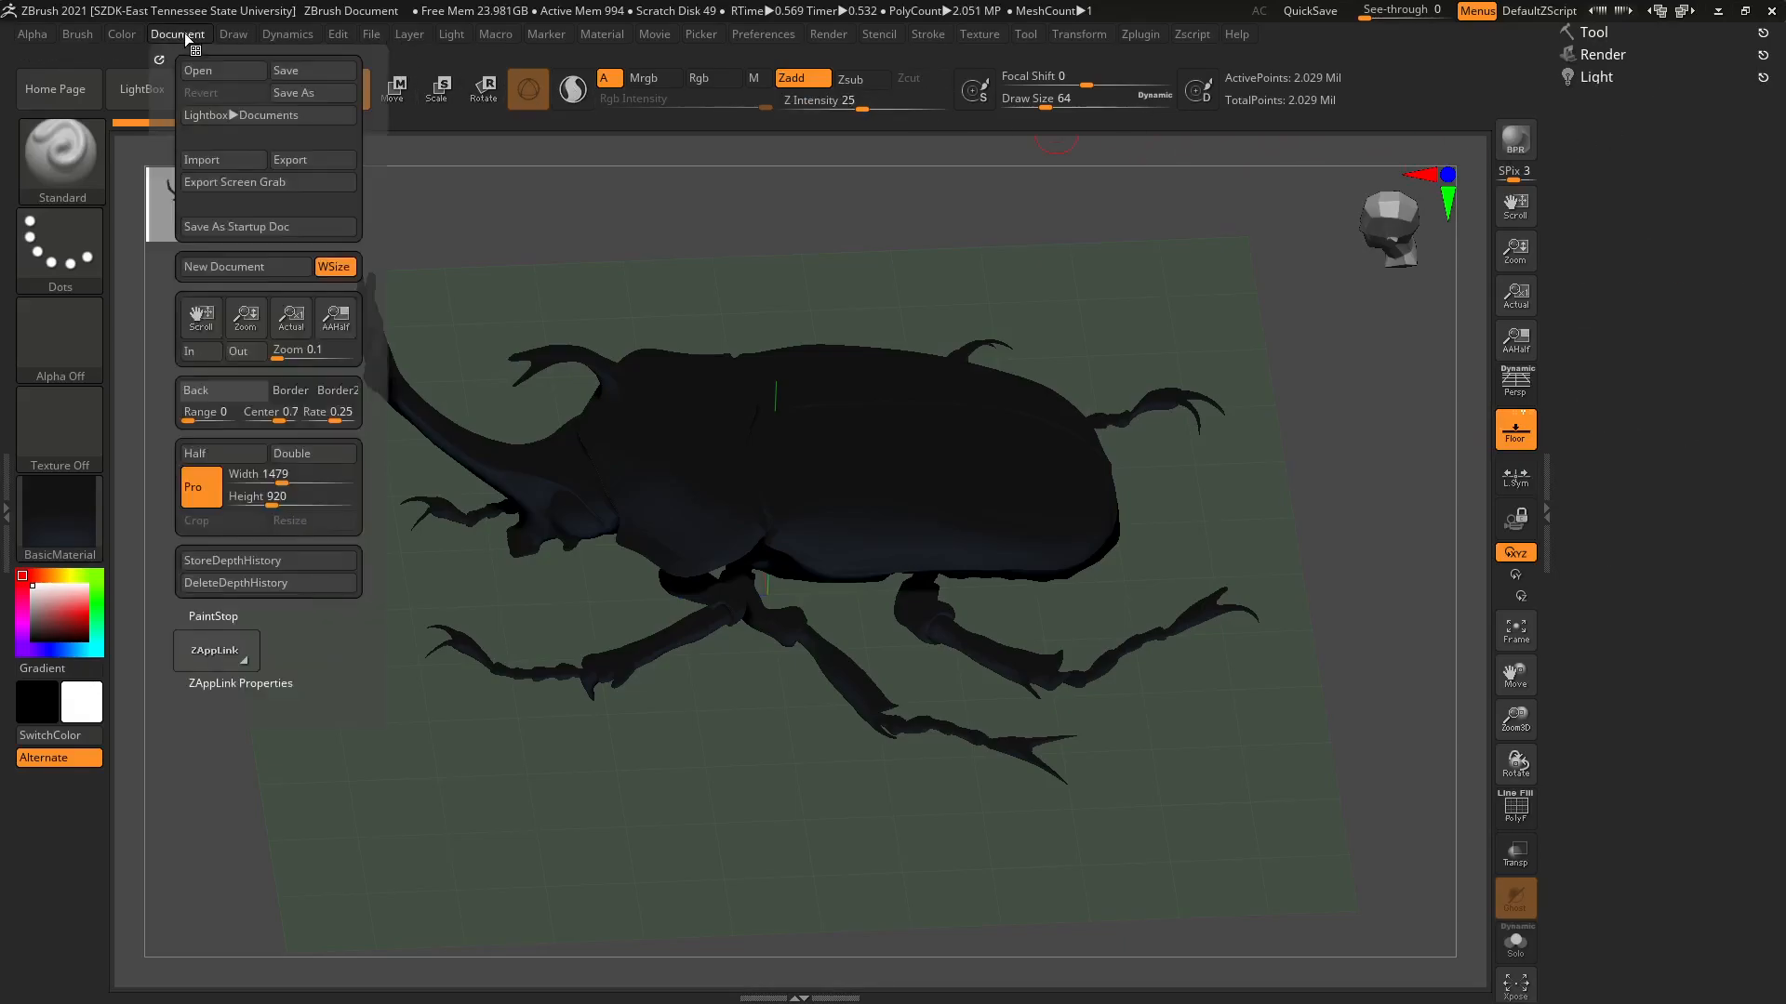
drag(725, 242, 1592, 104)
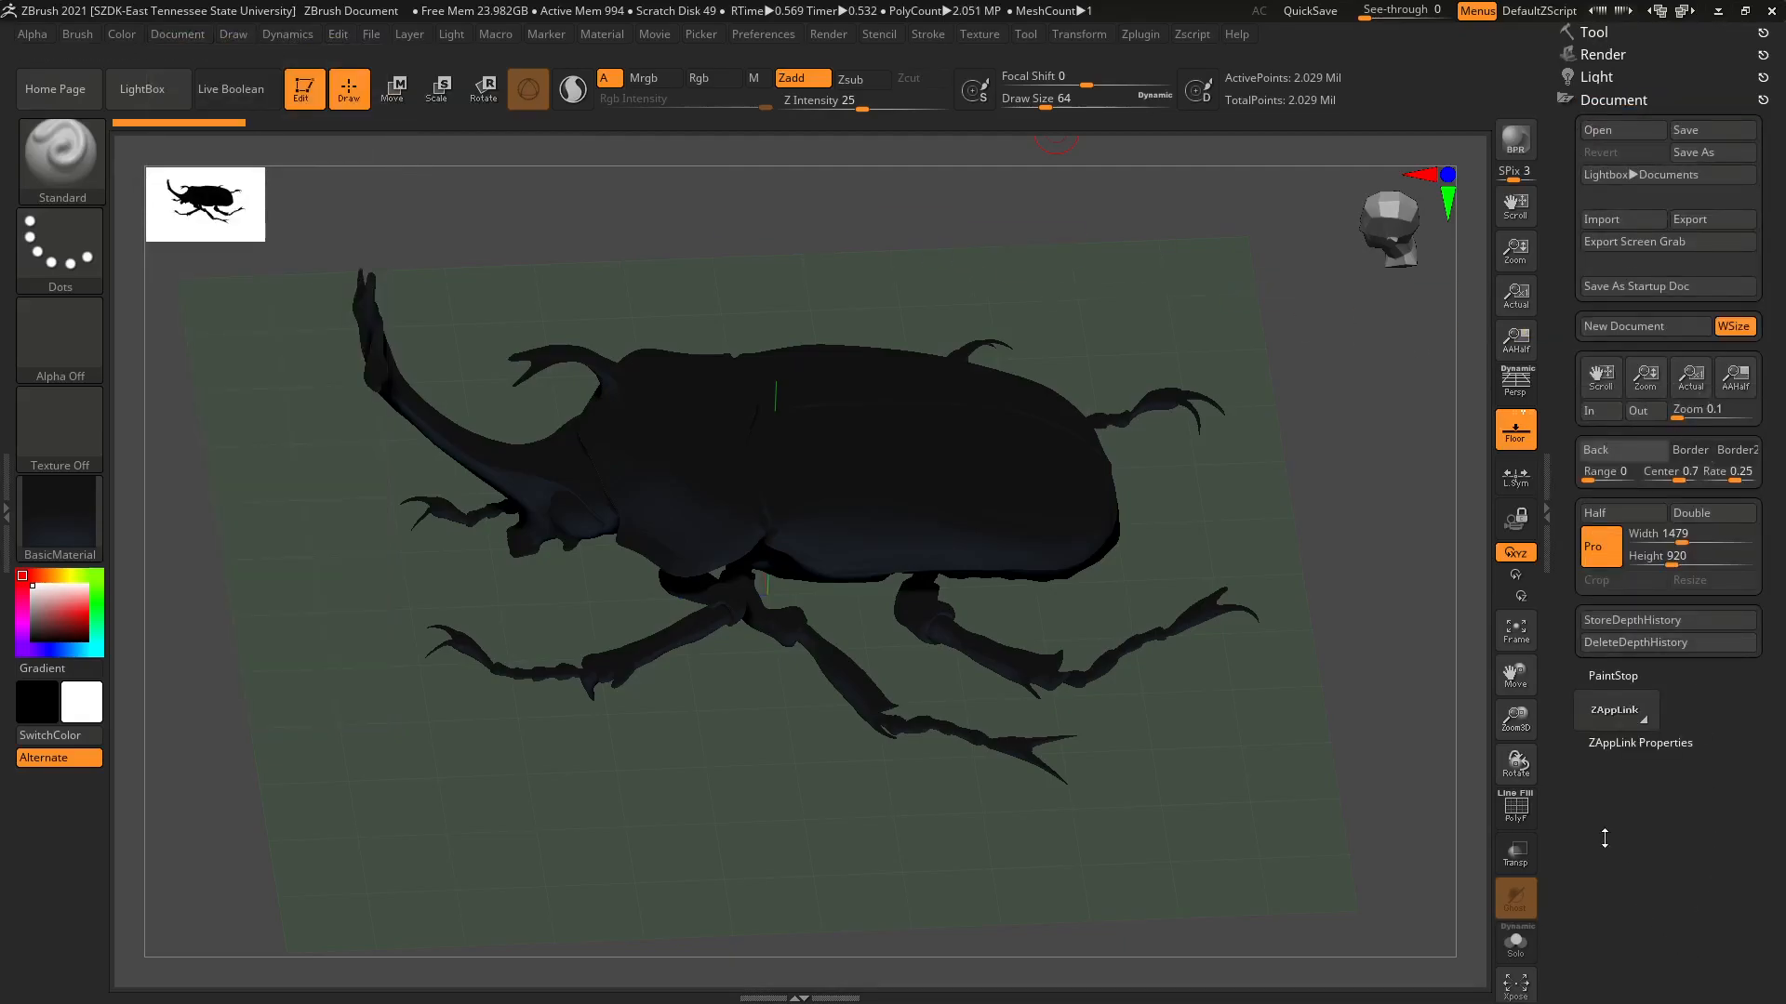
click(1620, 743)
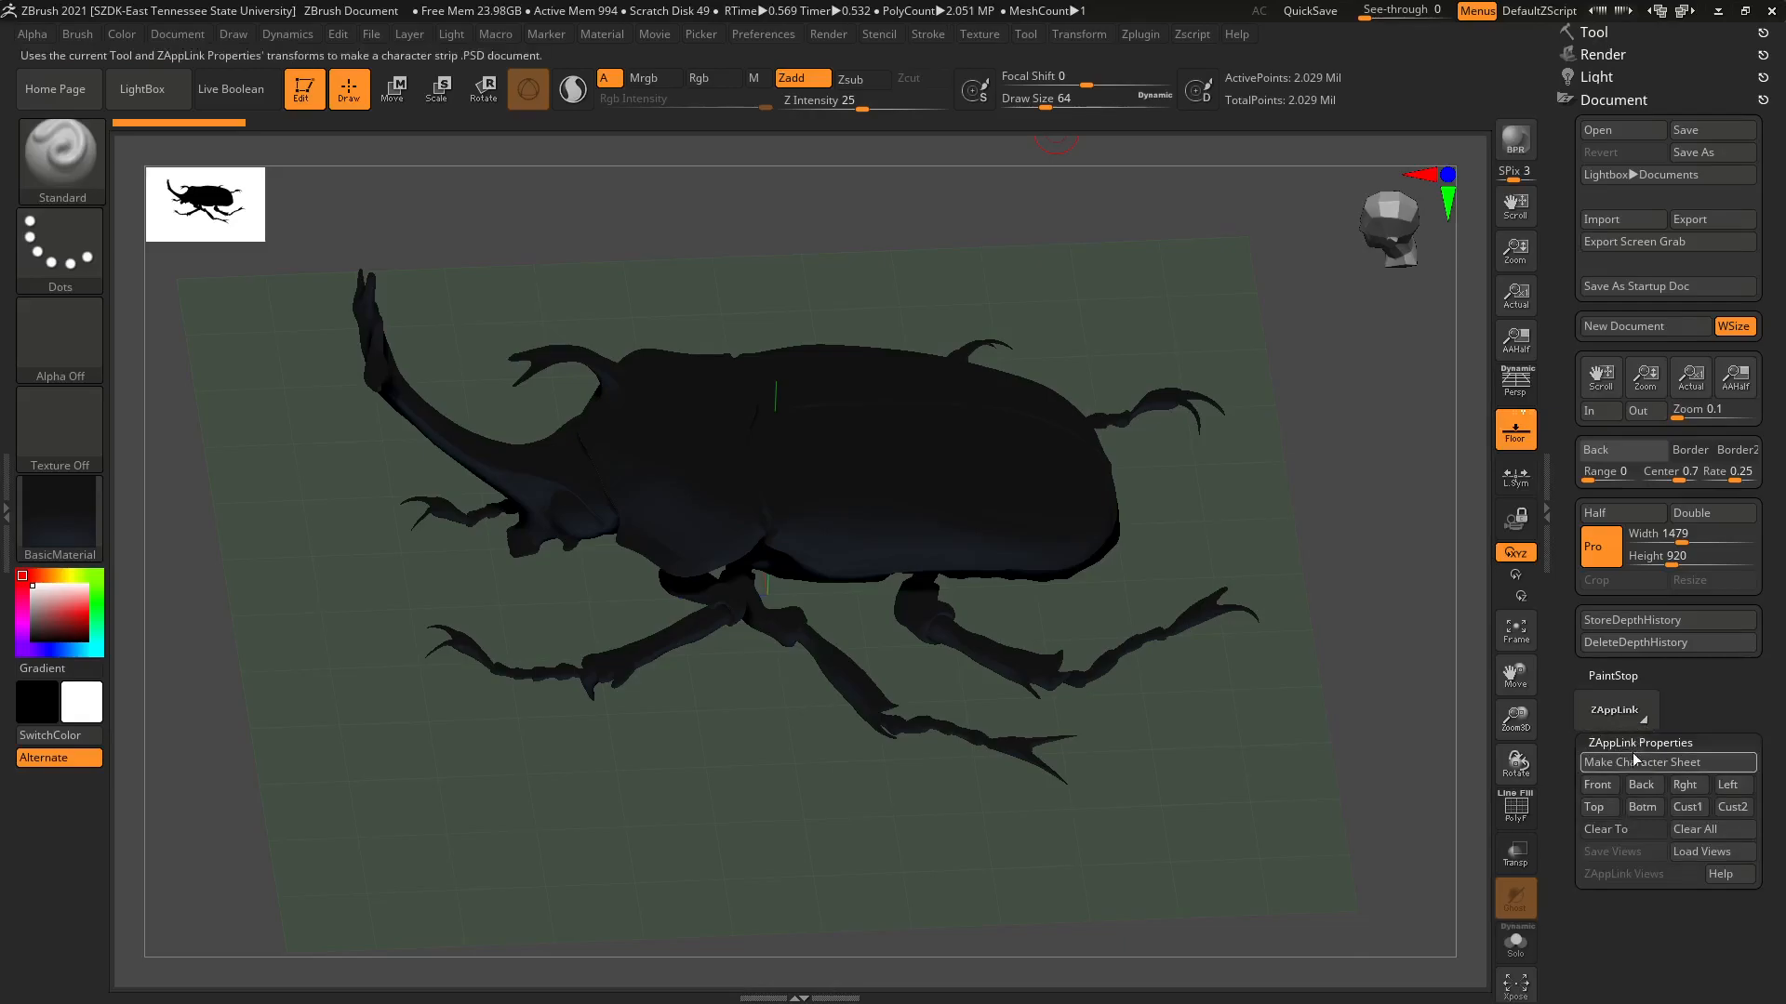
scroll(1686, 947, down, 3)
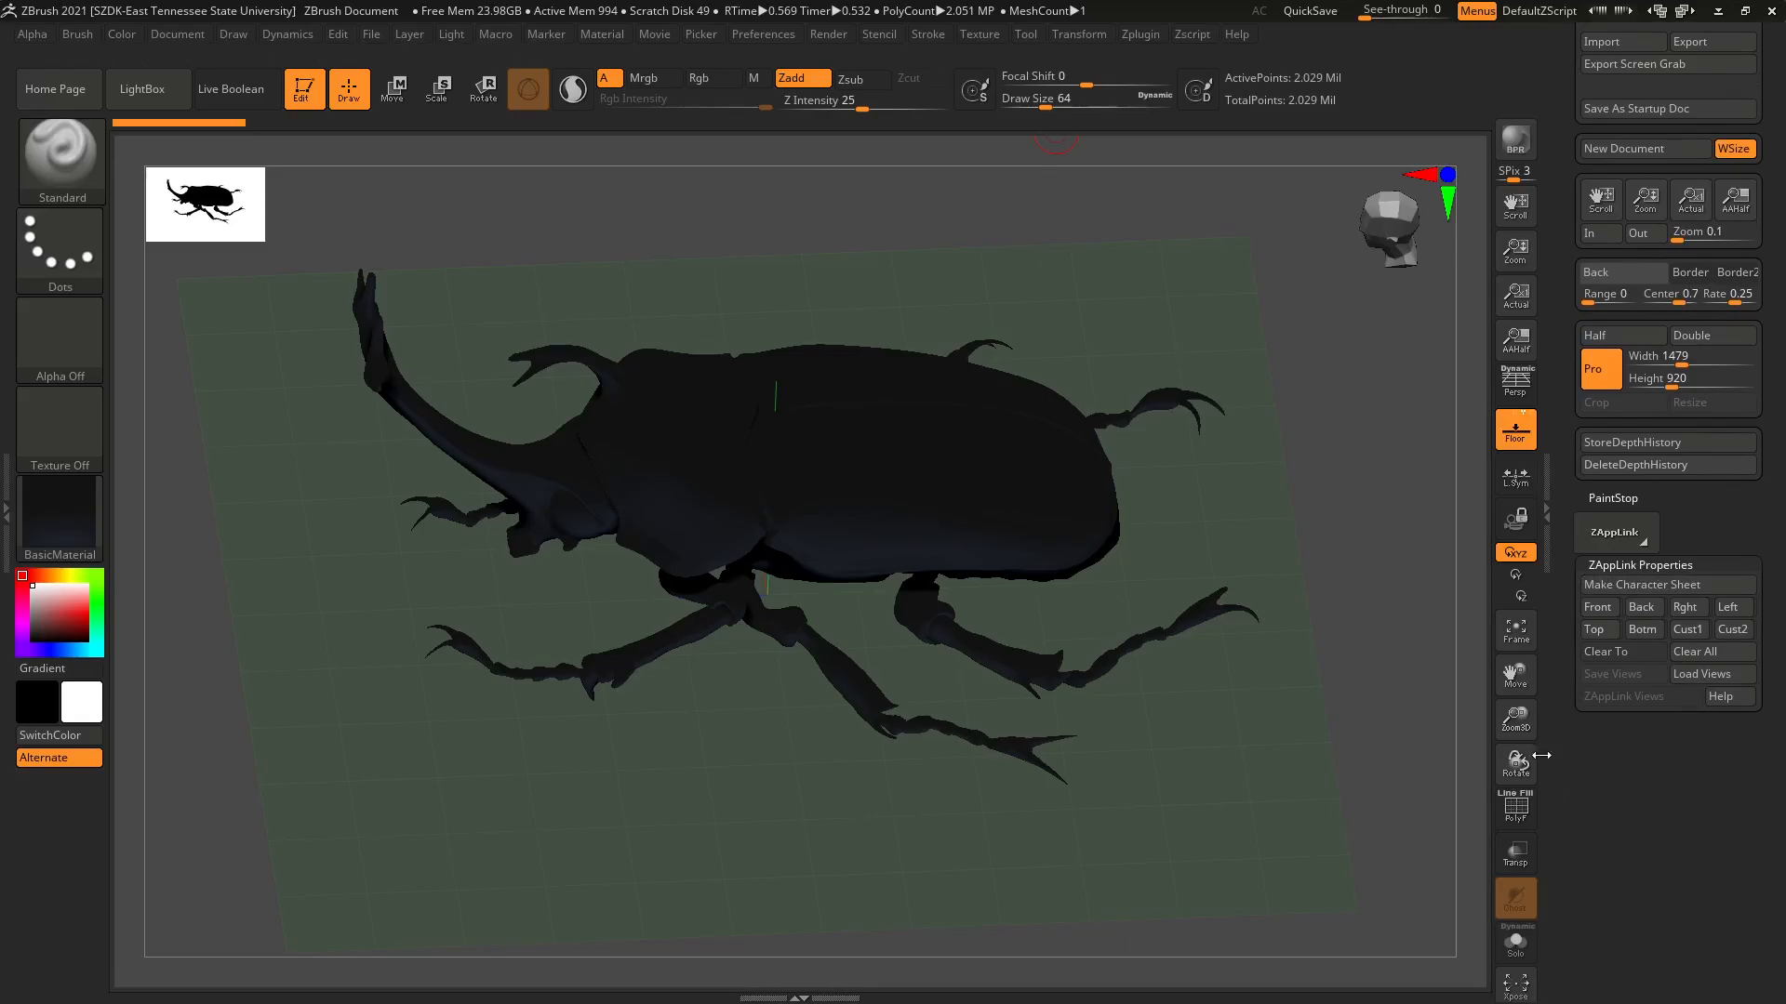
Store a raised three-quarter view of the beetle as the Cust1 view and recall it after orbiting away.
mouse_move(1323, 576)
mouse_down()
mouse_move(1286, 557)
mouse_move(1321, 561)
mouse_up()
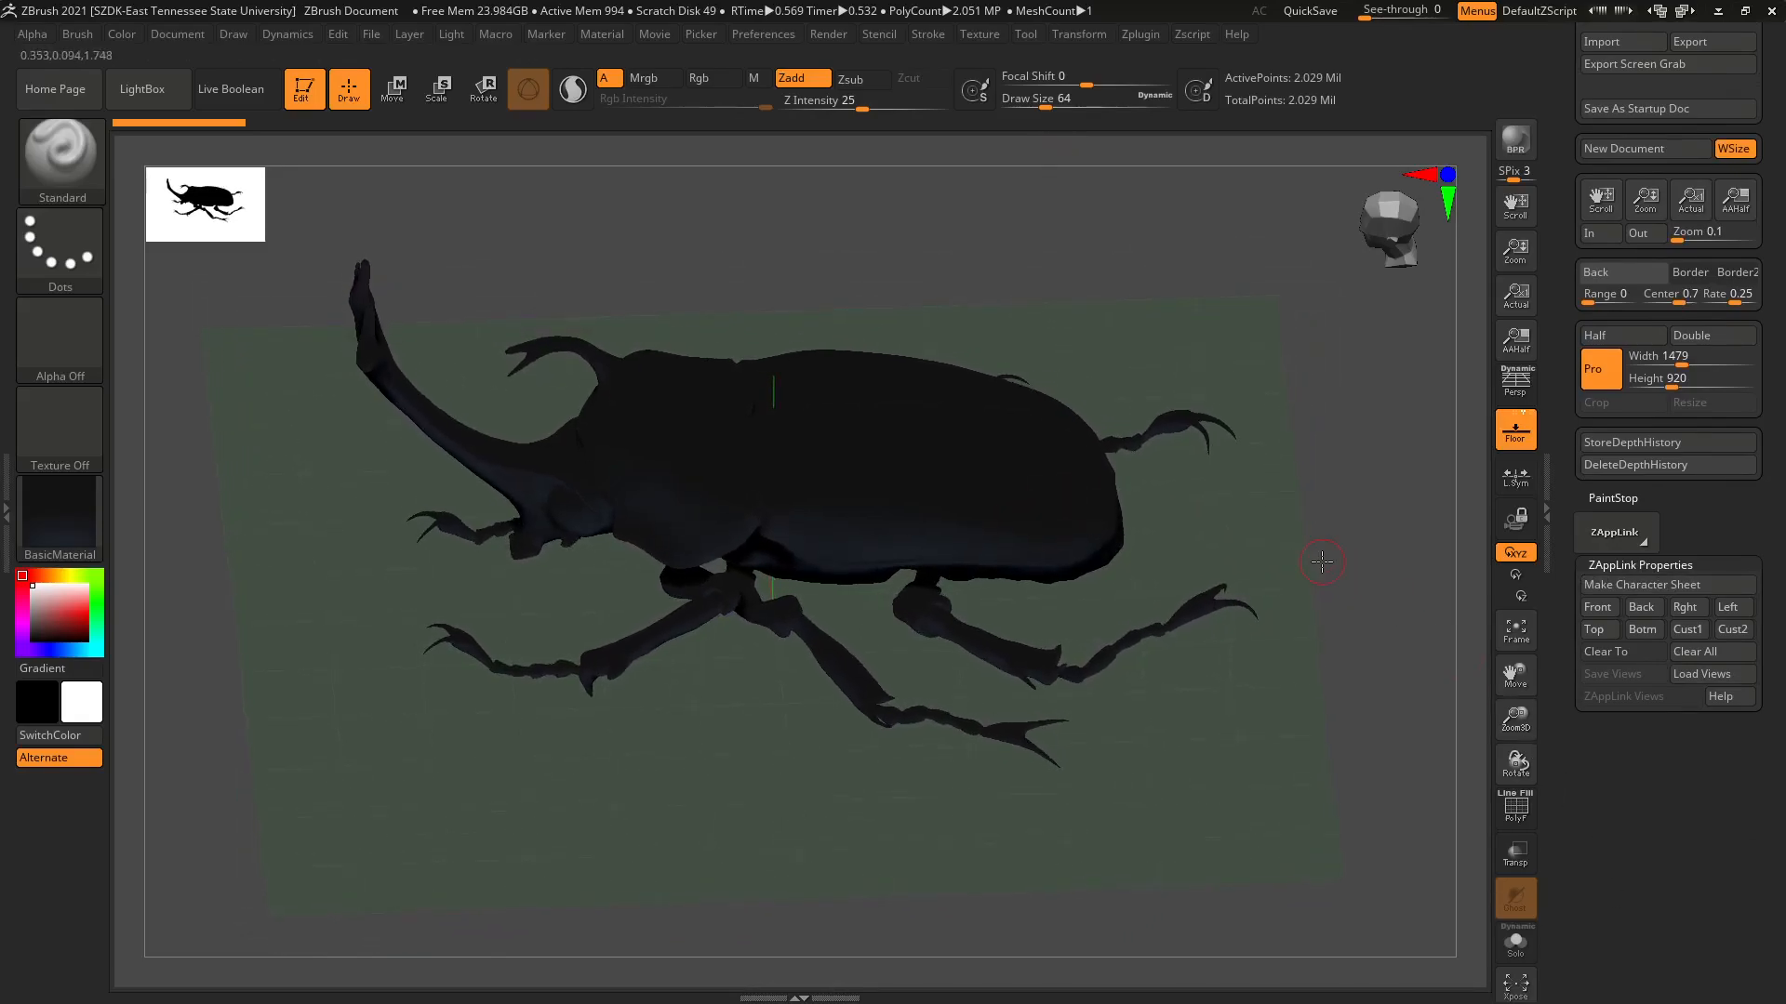
click(1689, 630)
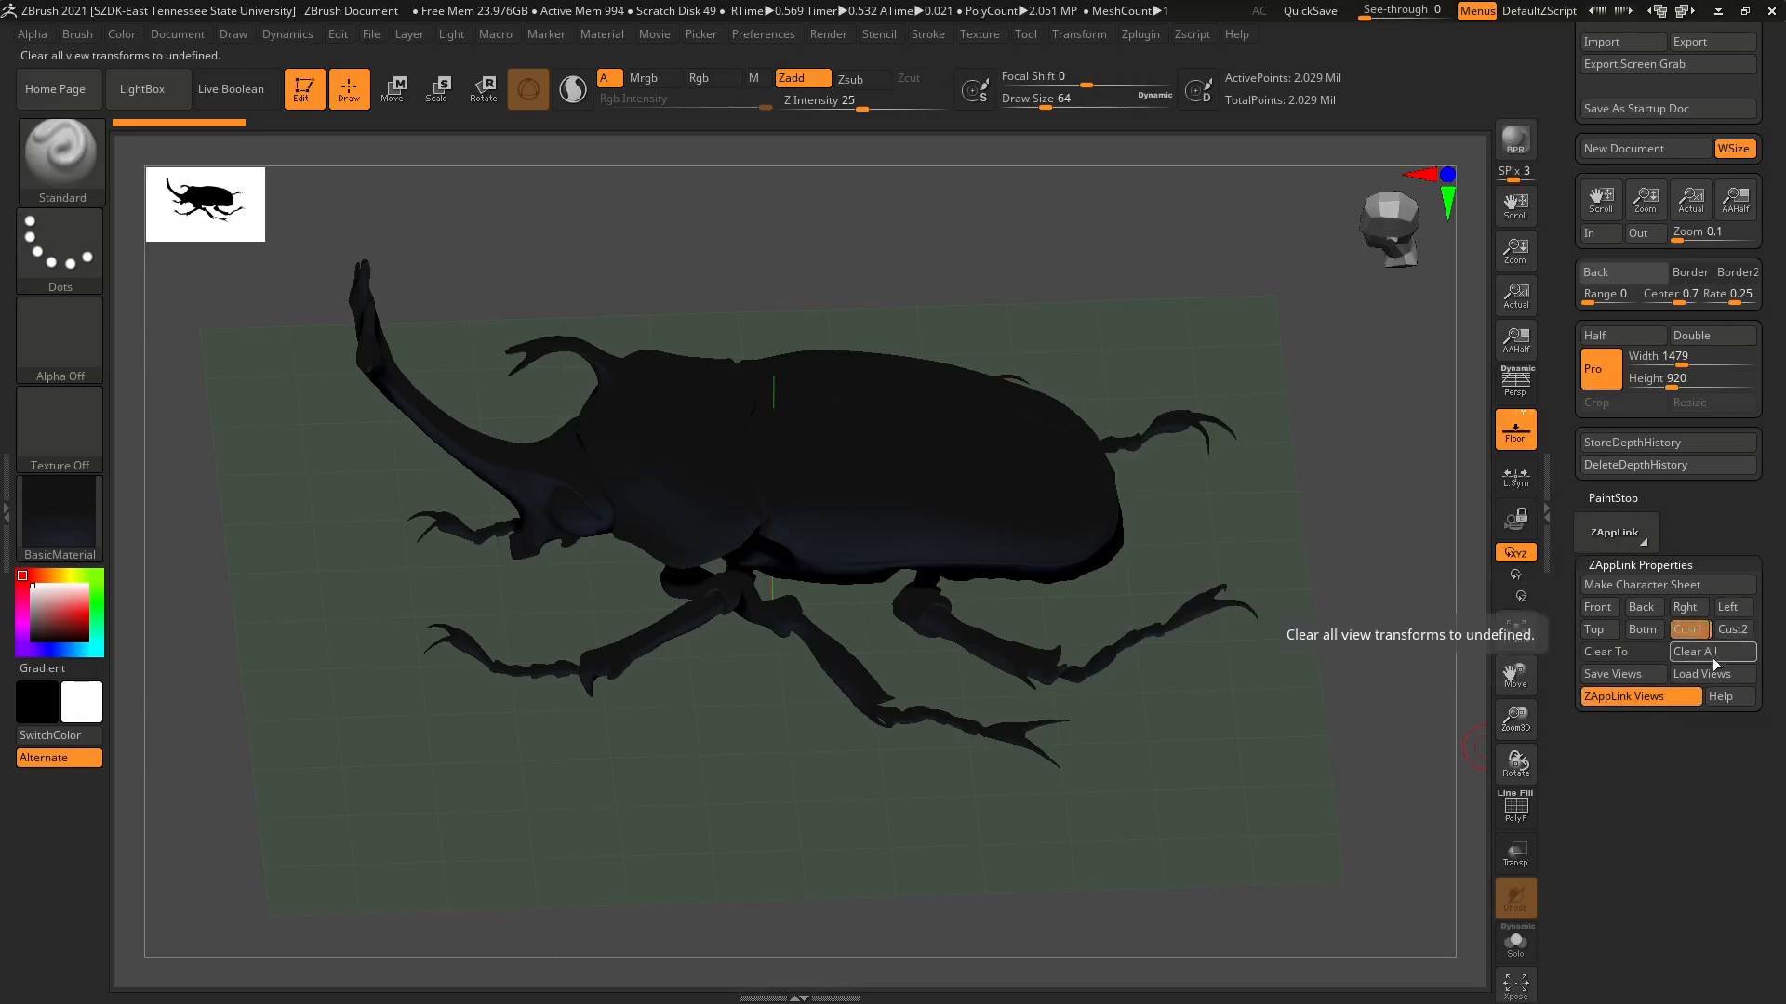
drag(1341, 380, 1156, 379)
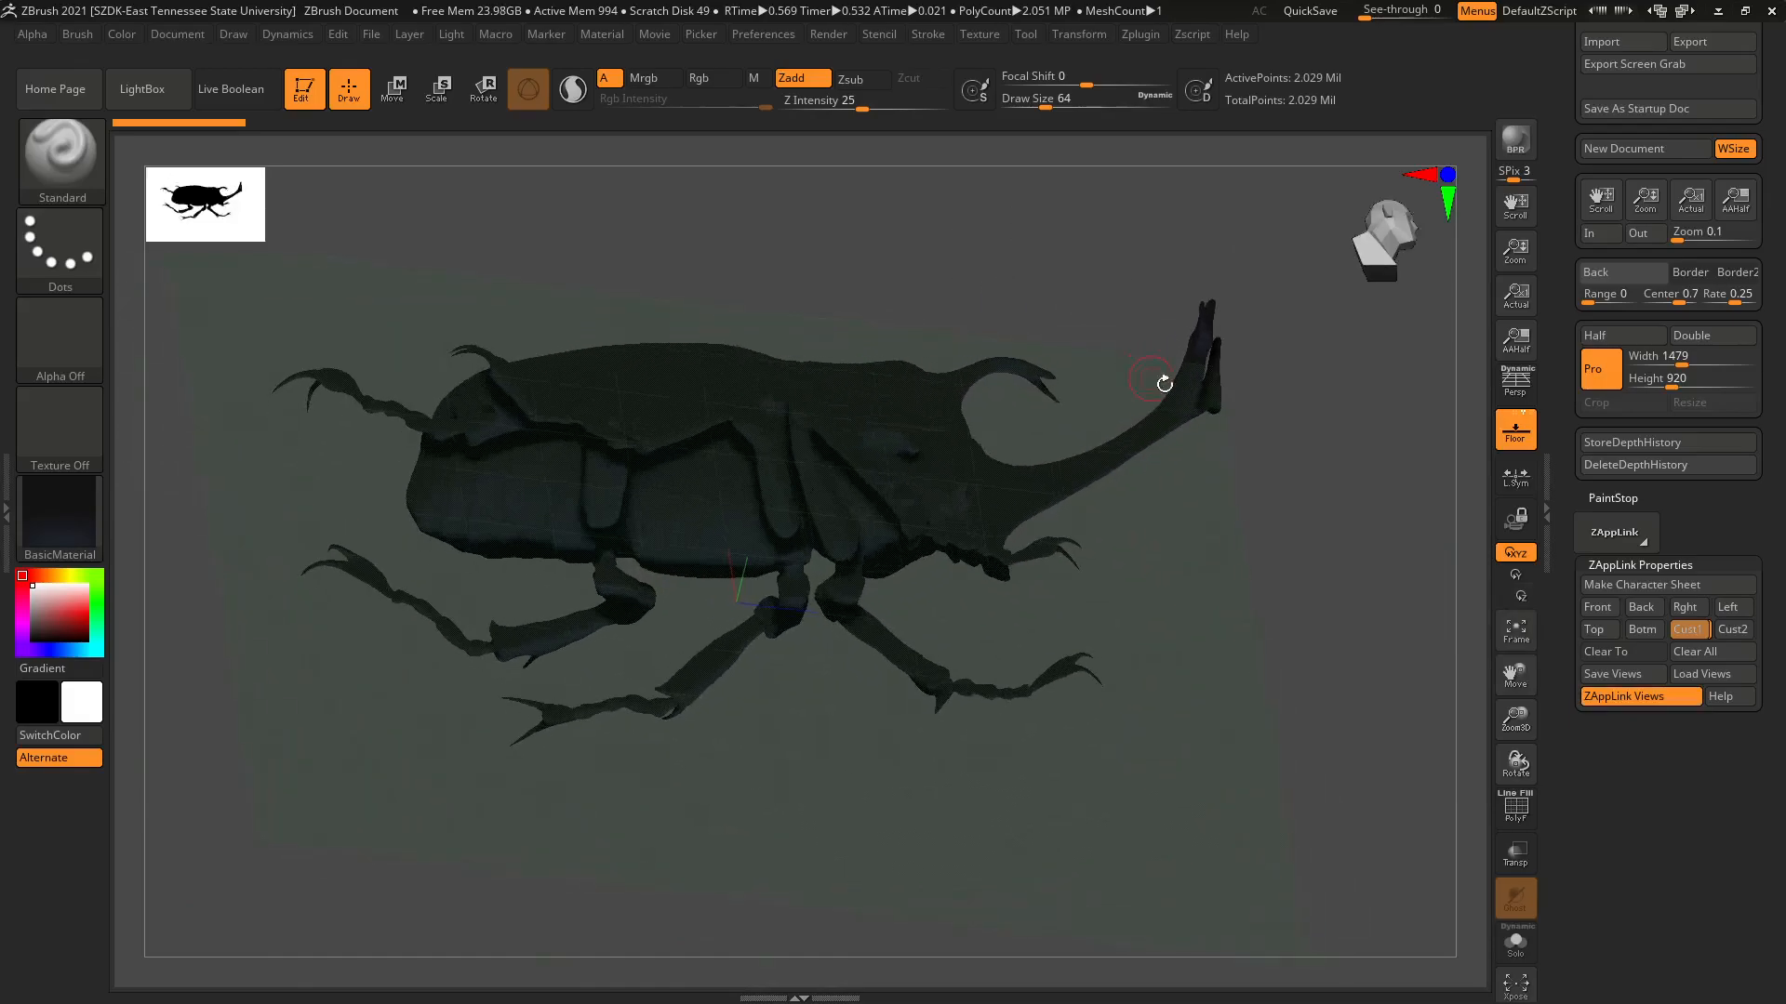
drag(1277, 441, 1291, 459)
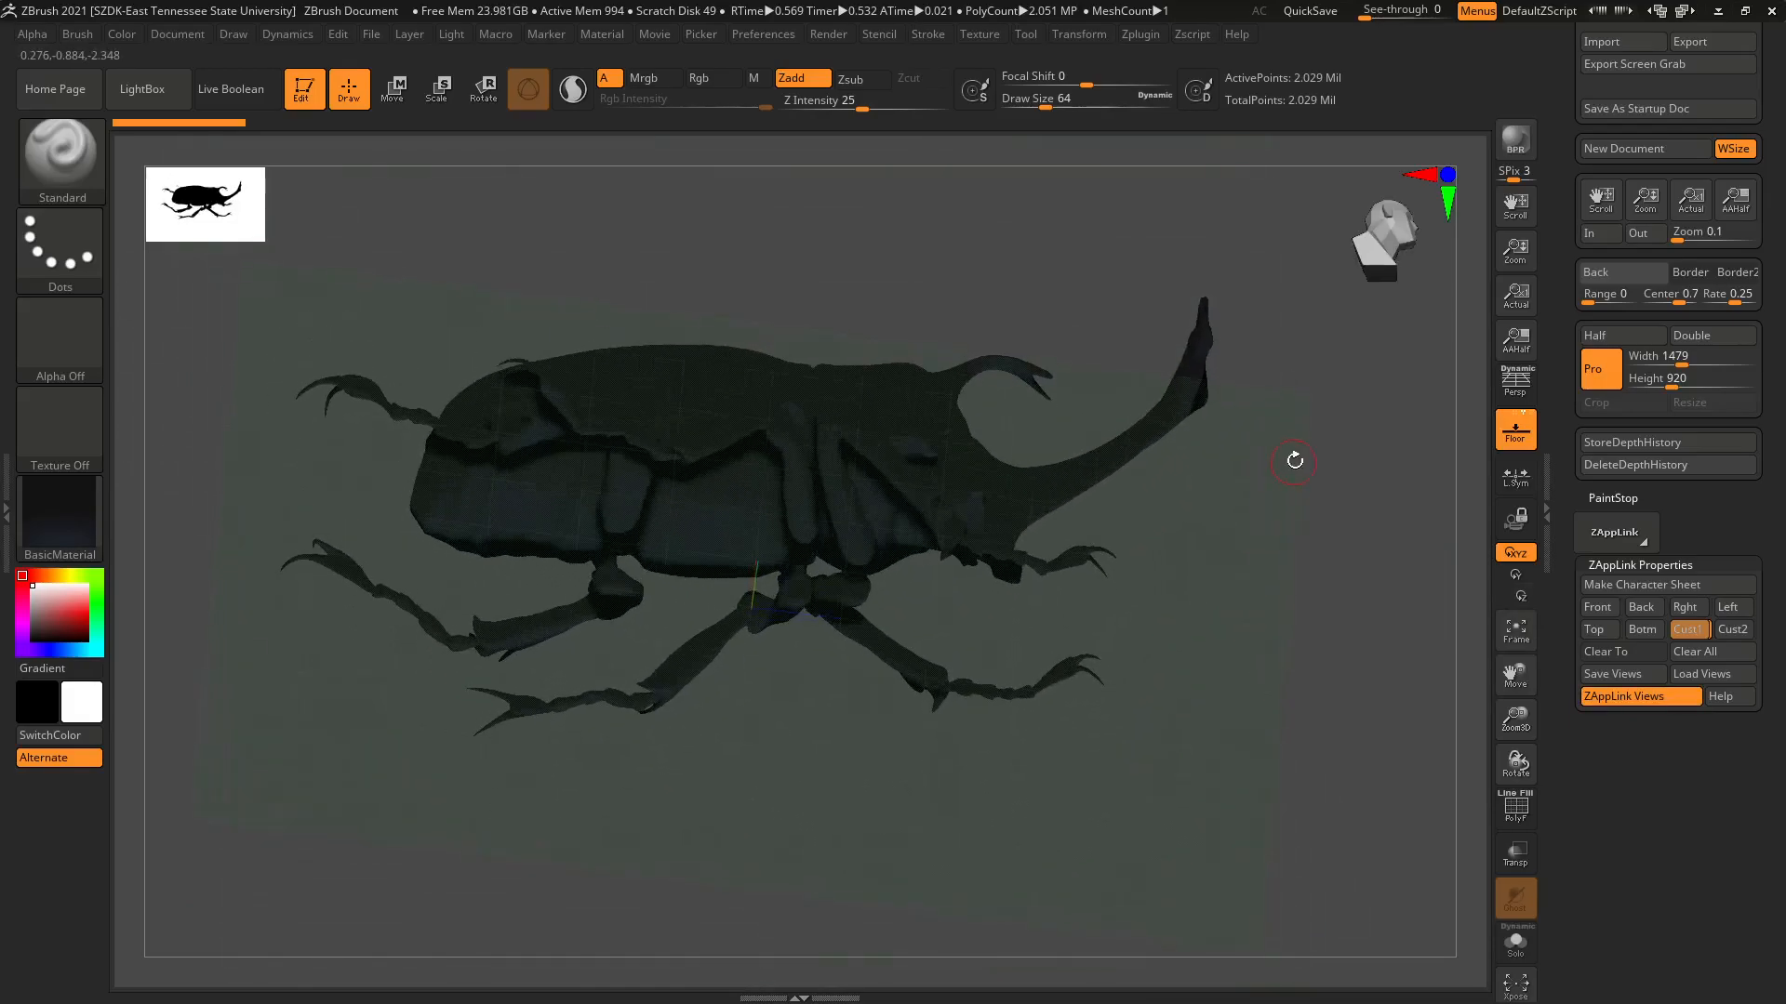
click(1687, 633)
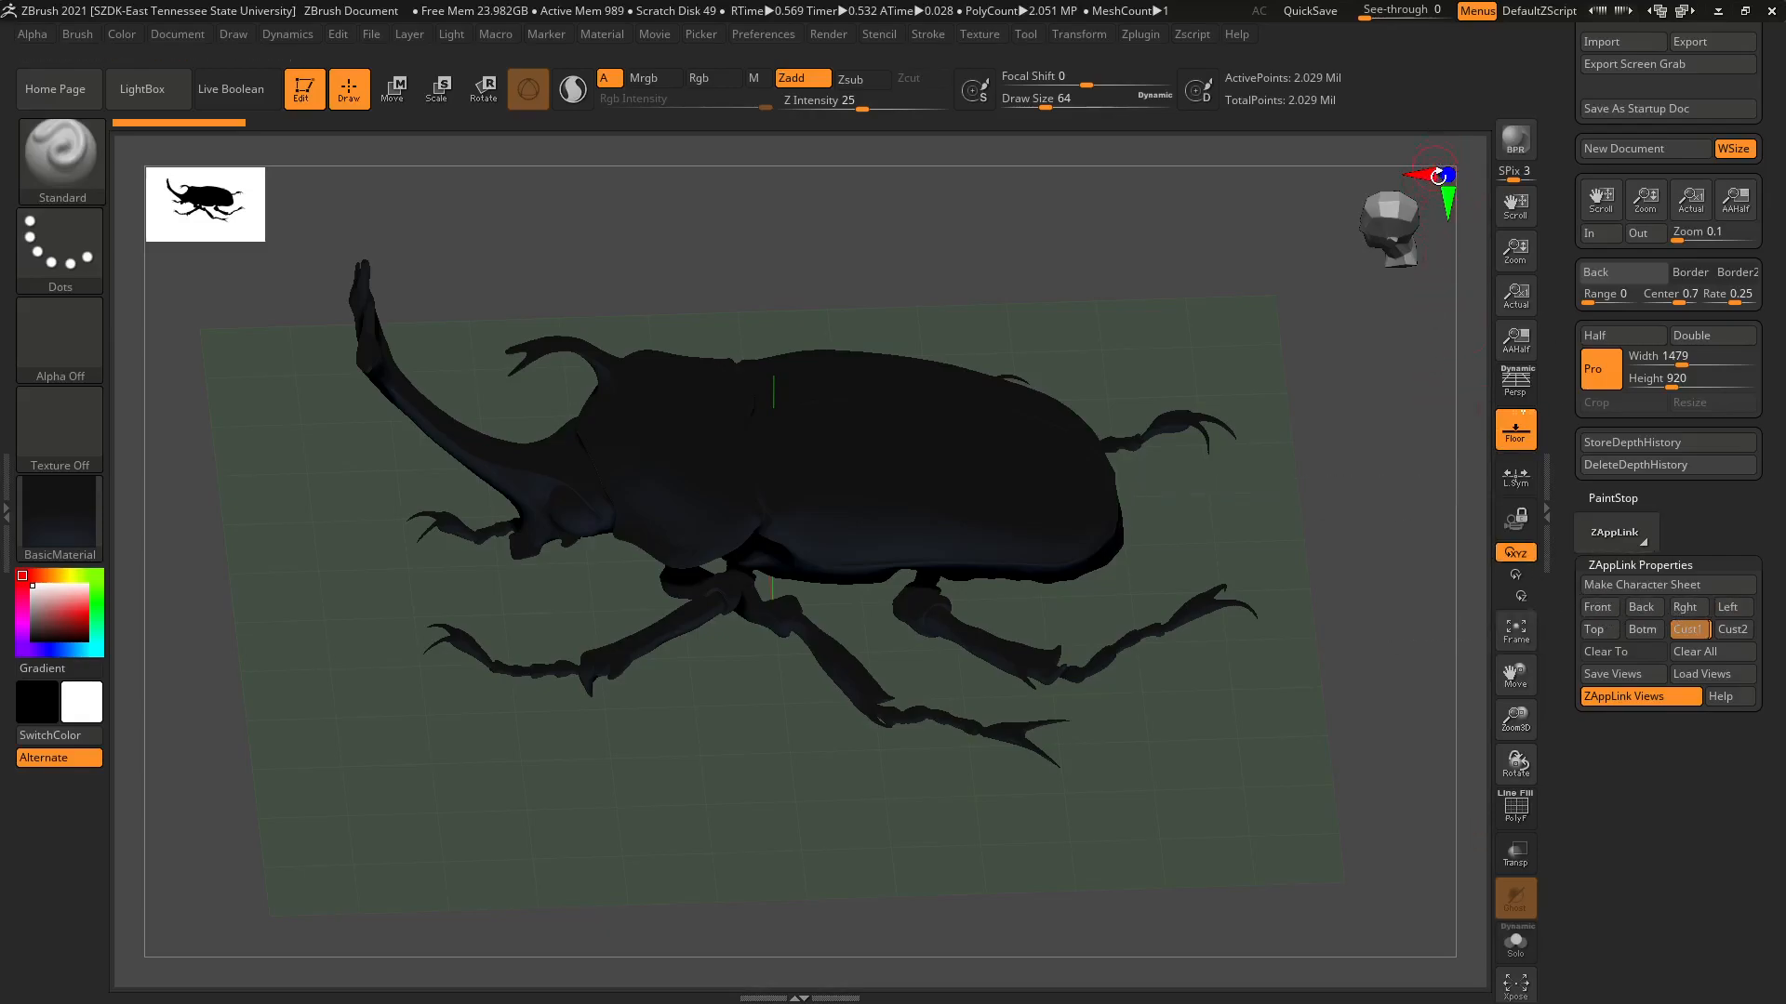
Store a straight underside view with the whole beetle centered in the frame as Botm, and check the Top and Botm views.
click(1449, 177)
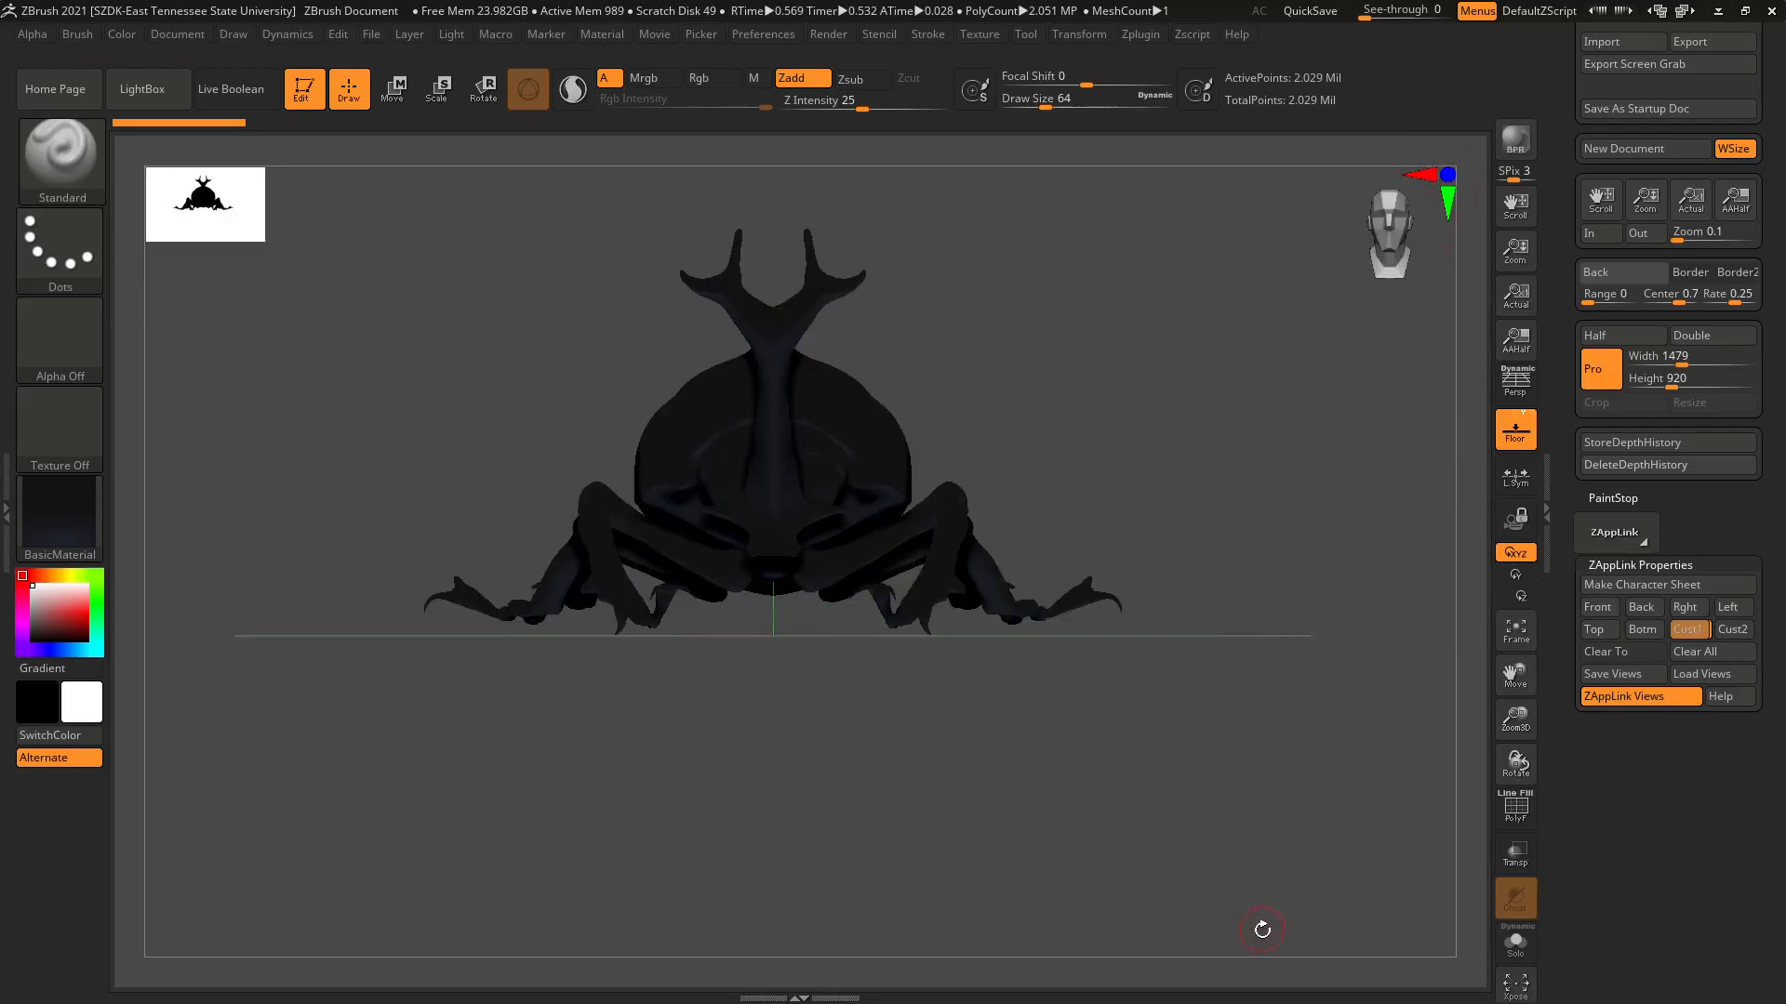
click(1448, 175)
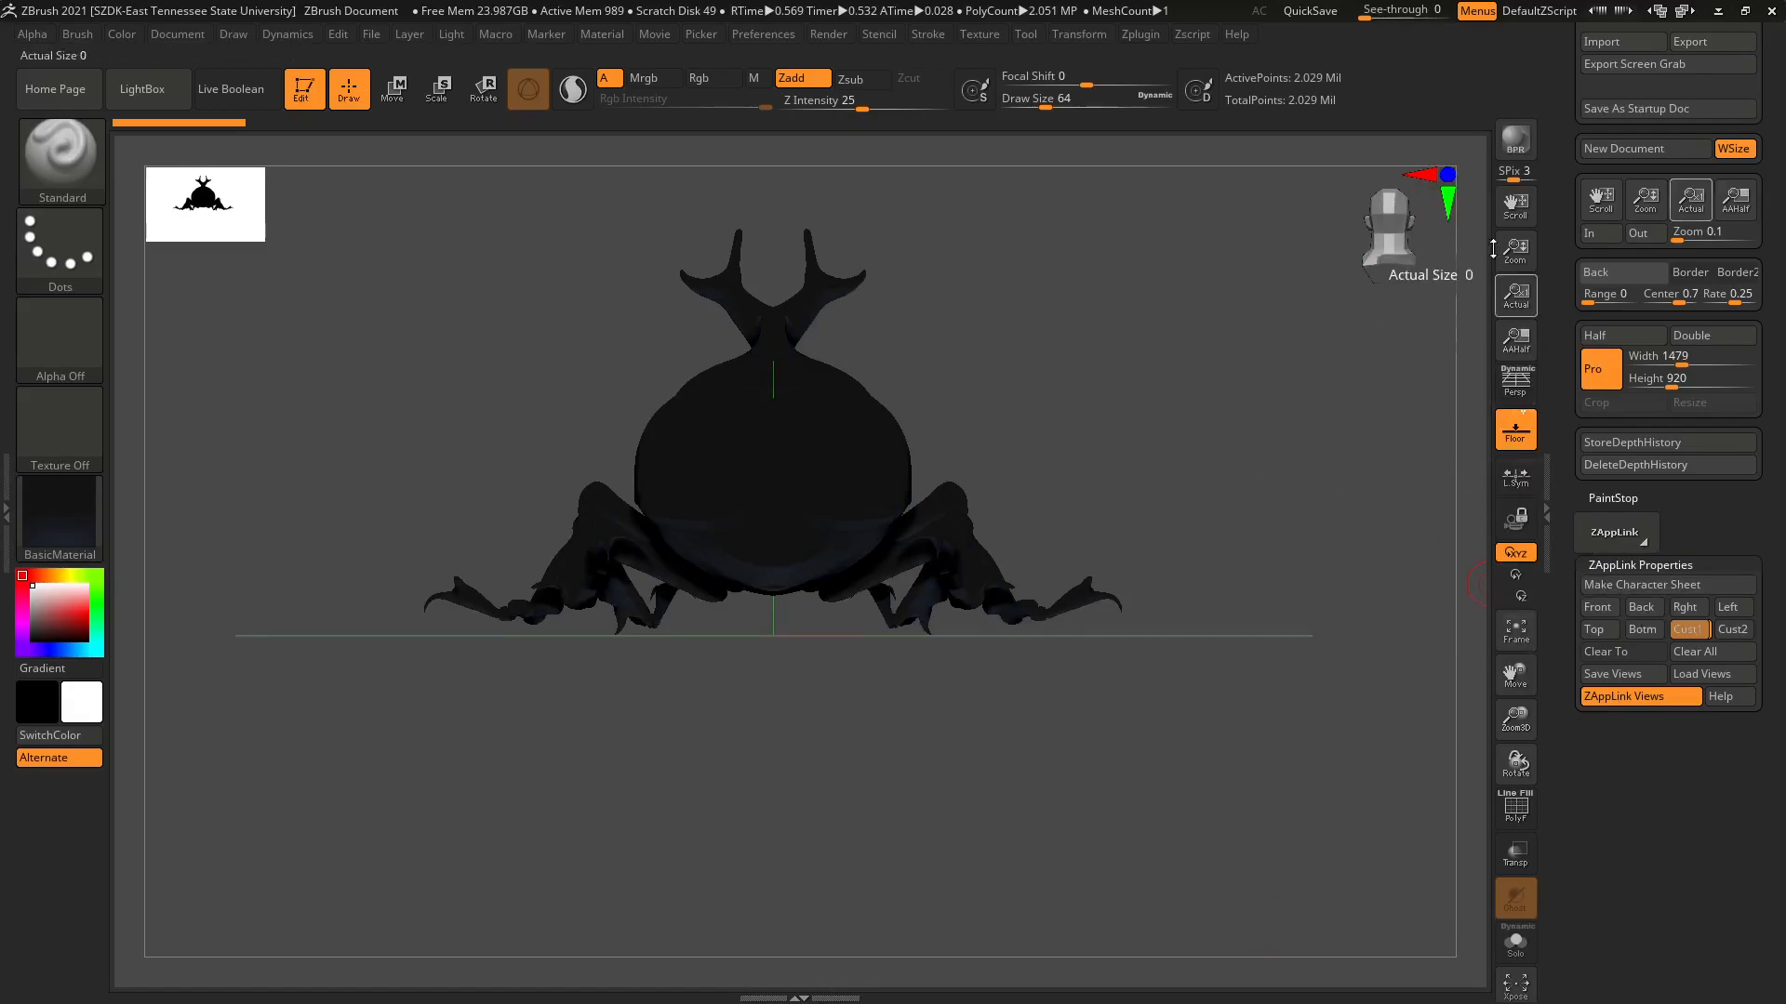
click(1422, 174)
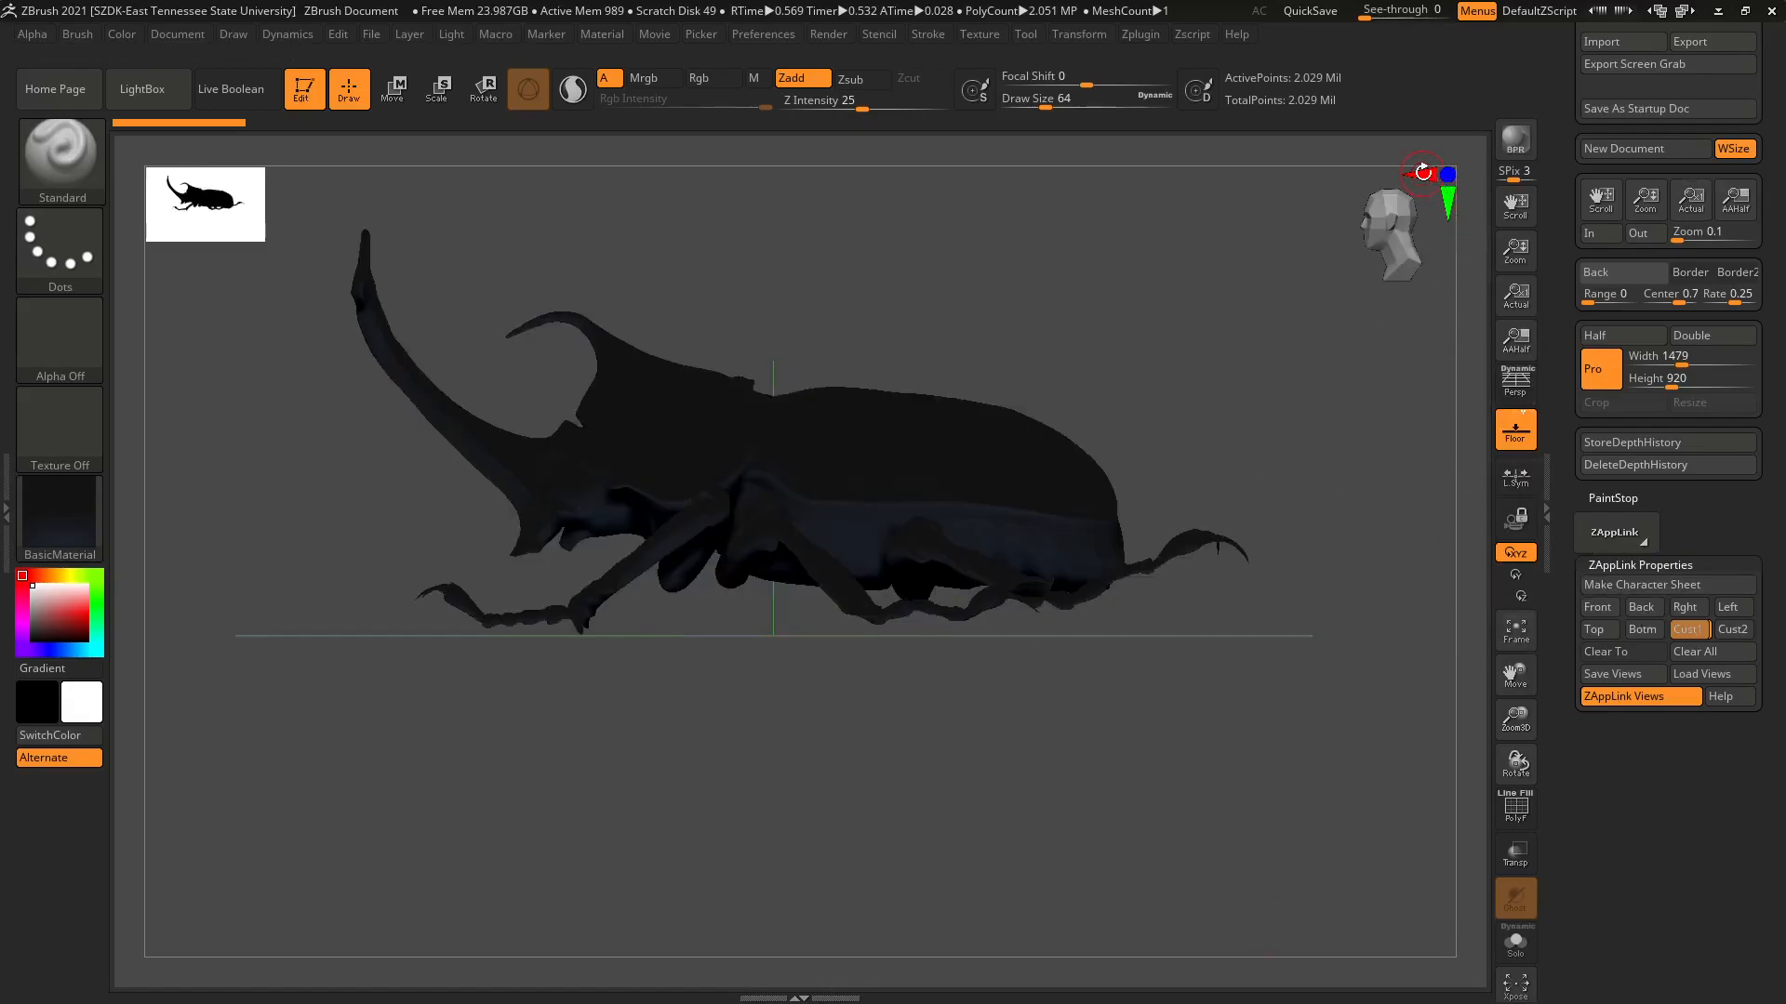
click(1423, 172)
click(1448, 198)
click(1449, 200)
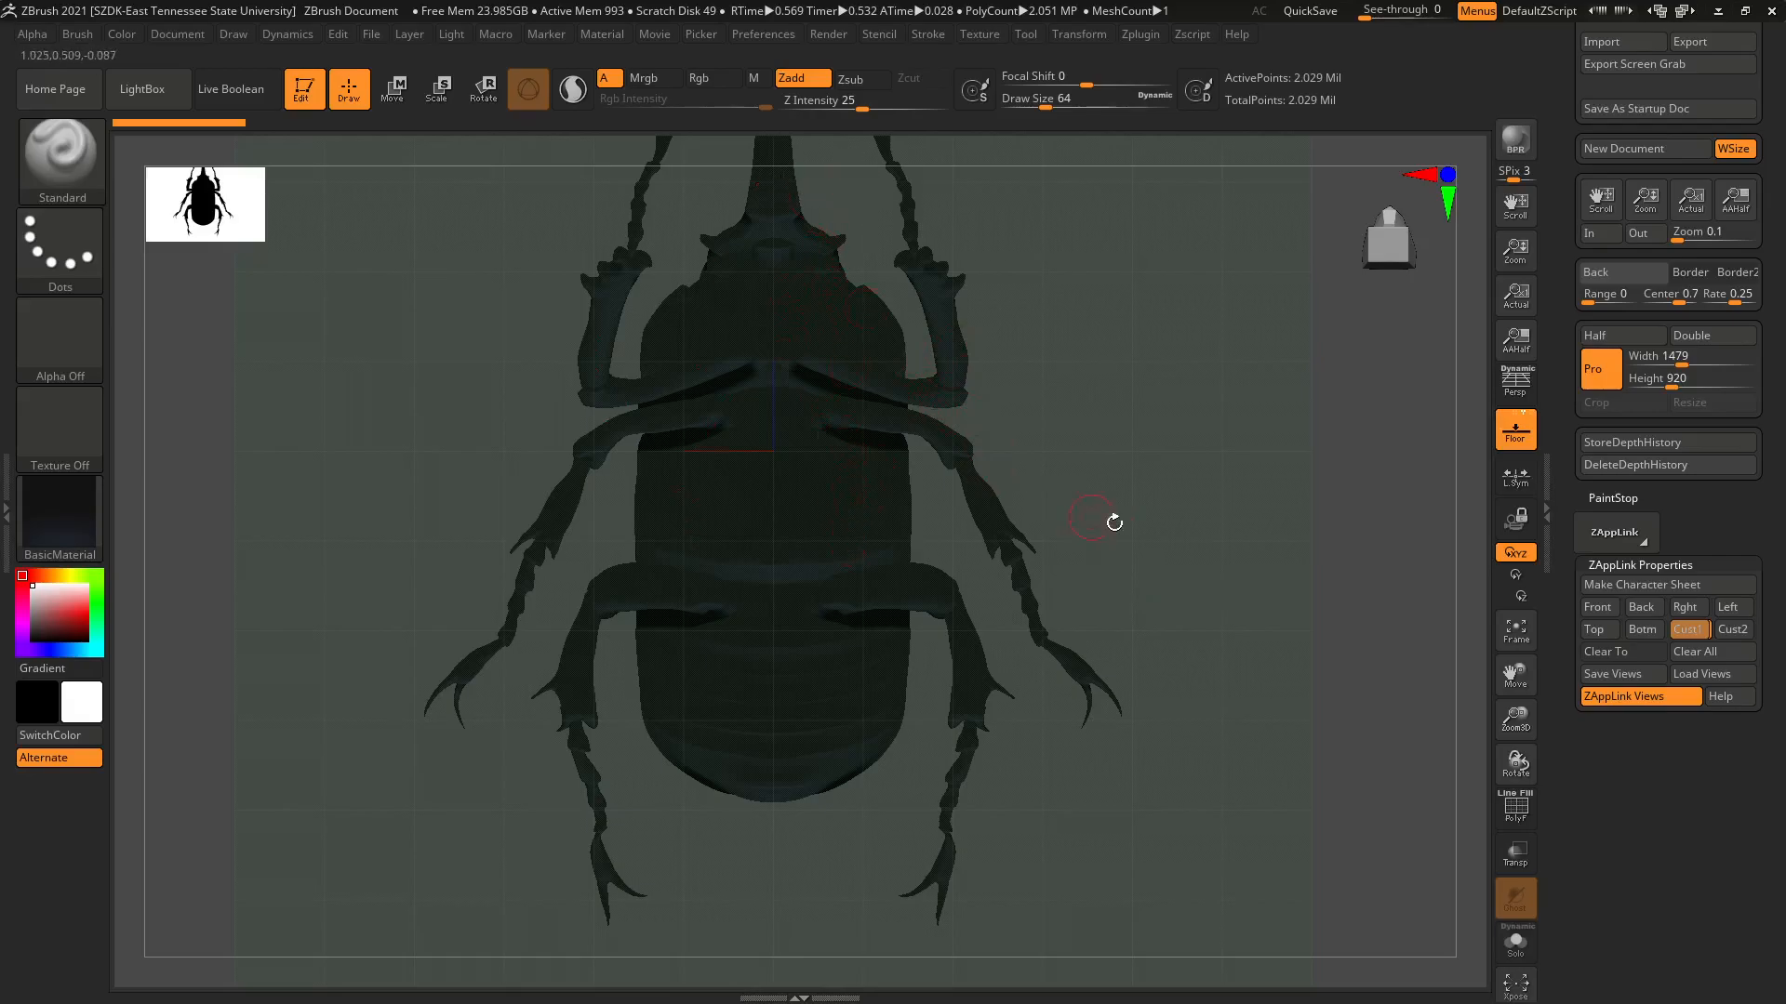
alt+drag(1130, 530, 1047, 453)
alt+drag(938, 446, 1132, 725)
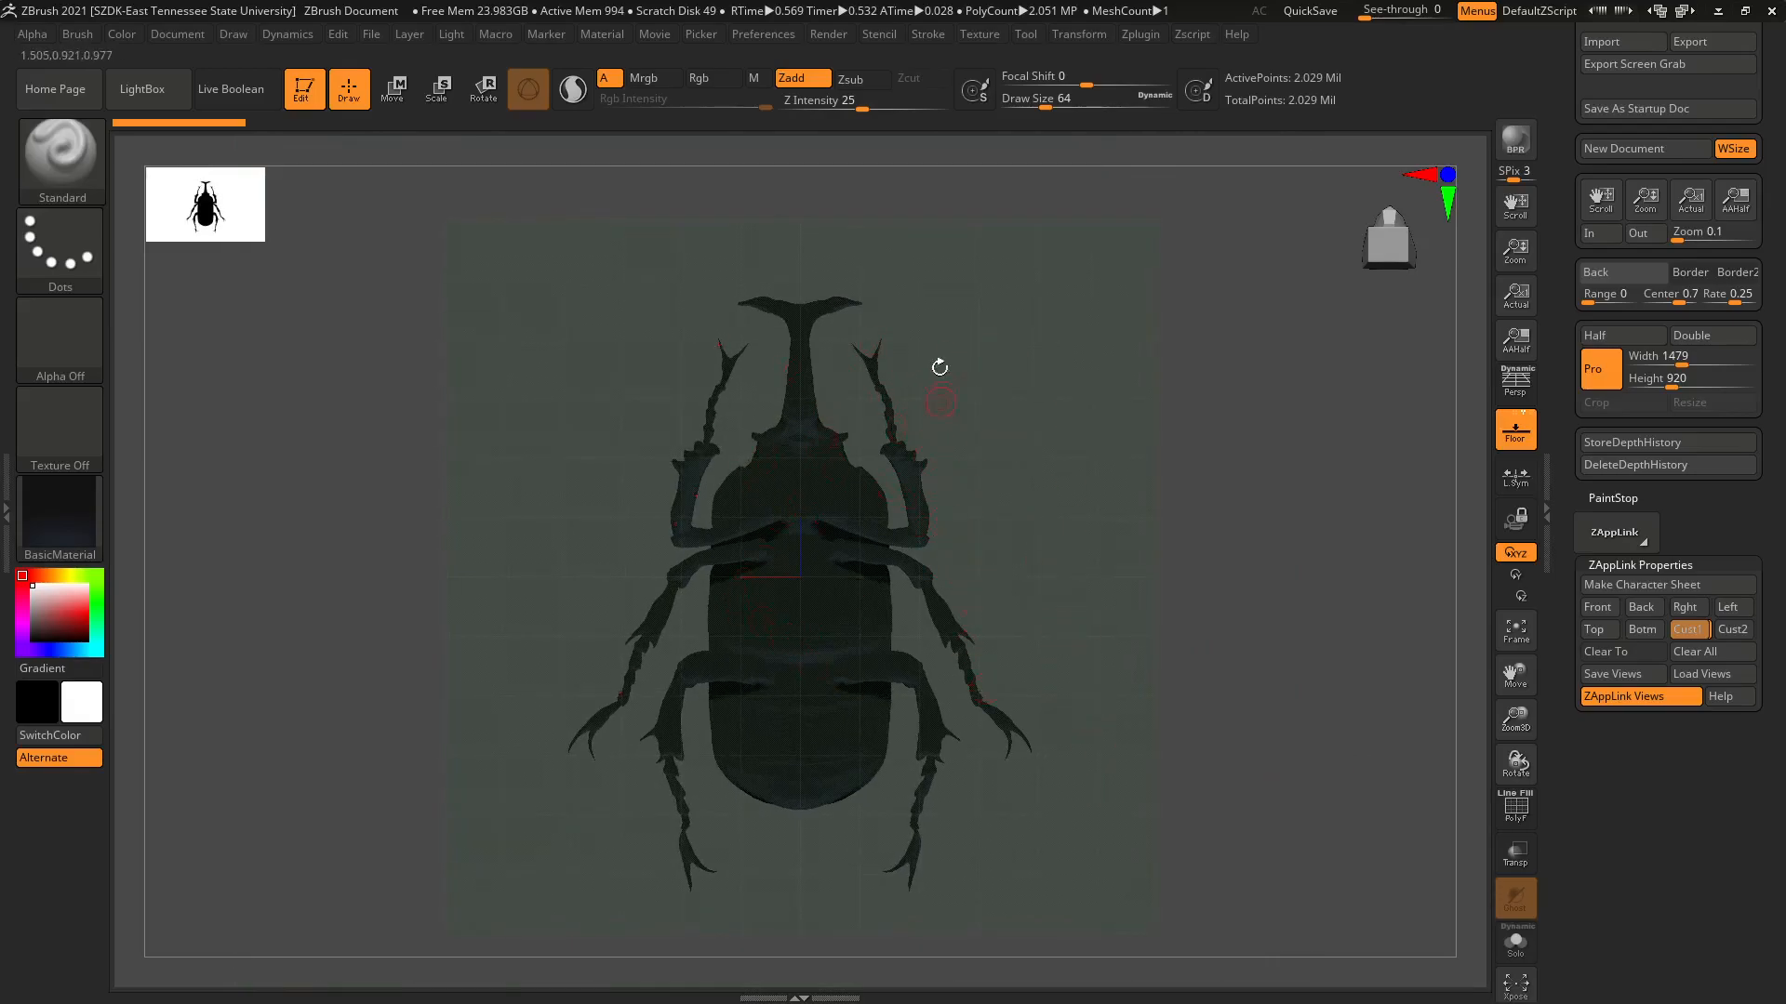
click(1642, 629)
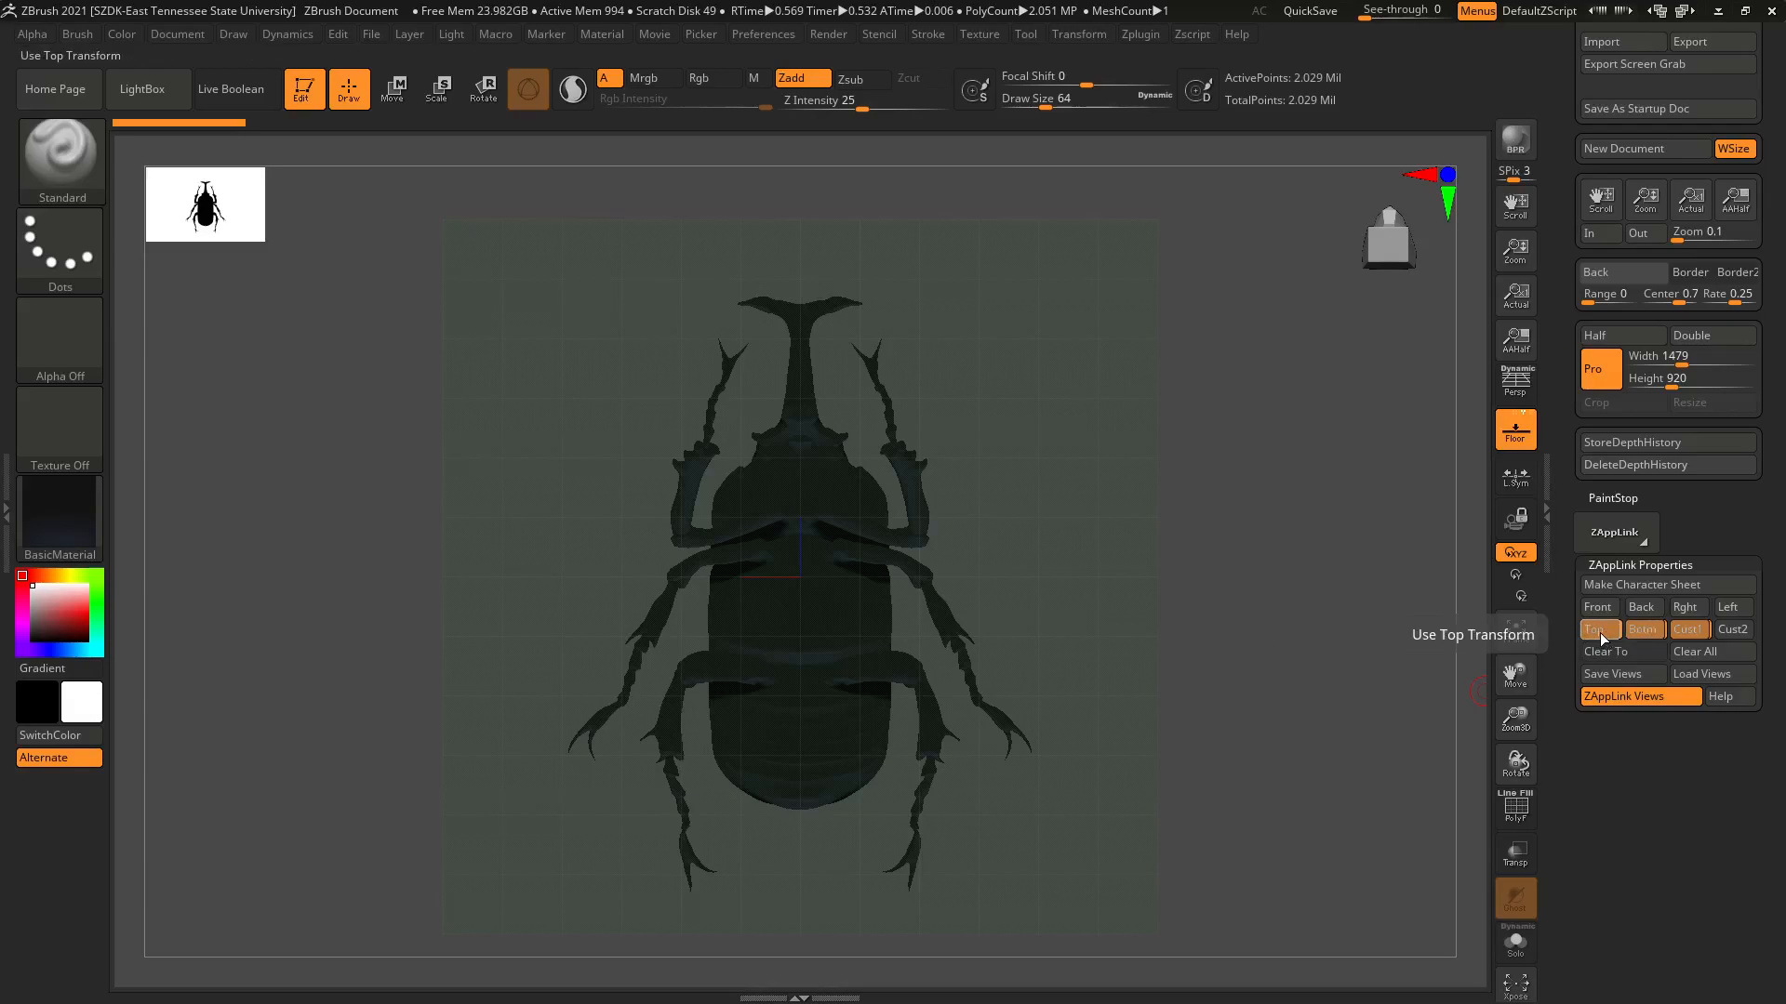
click(1599, 632)
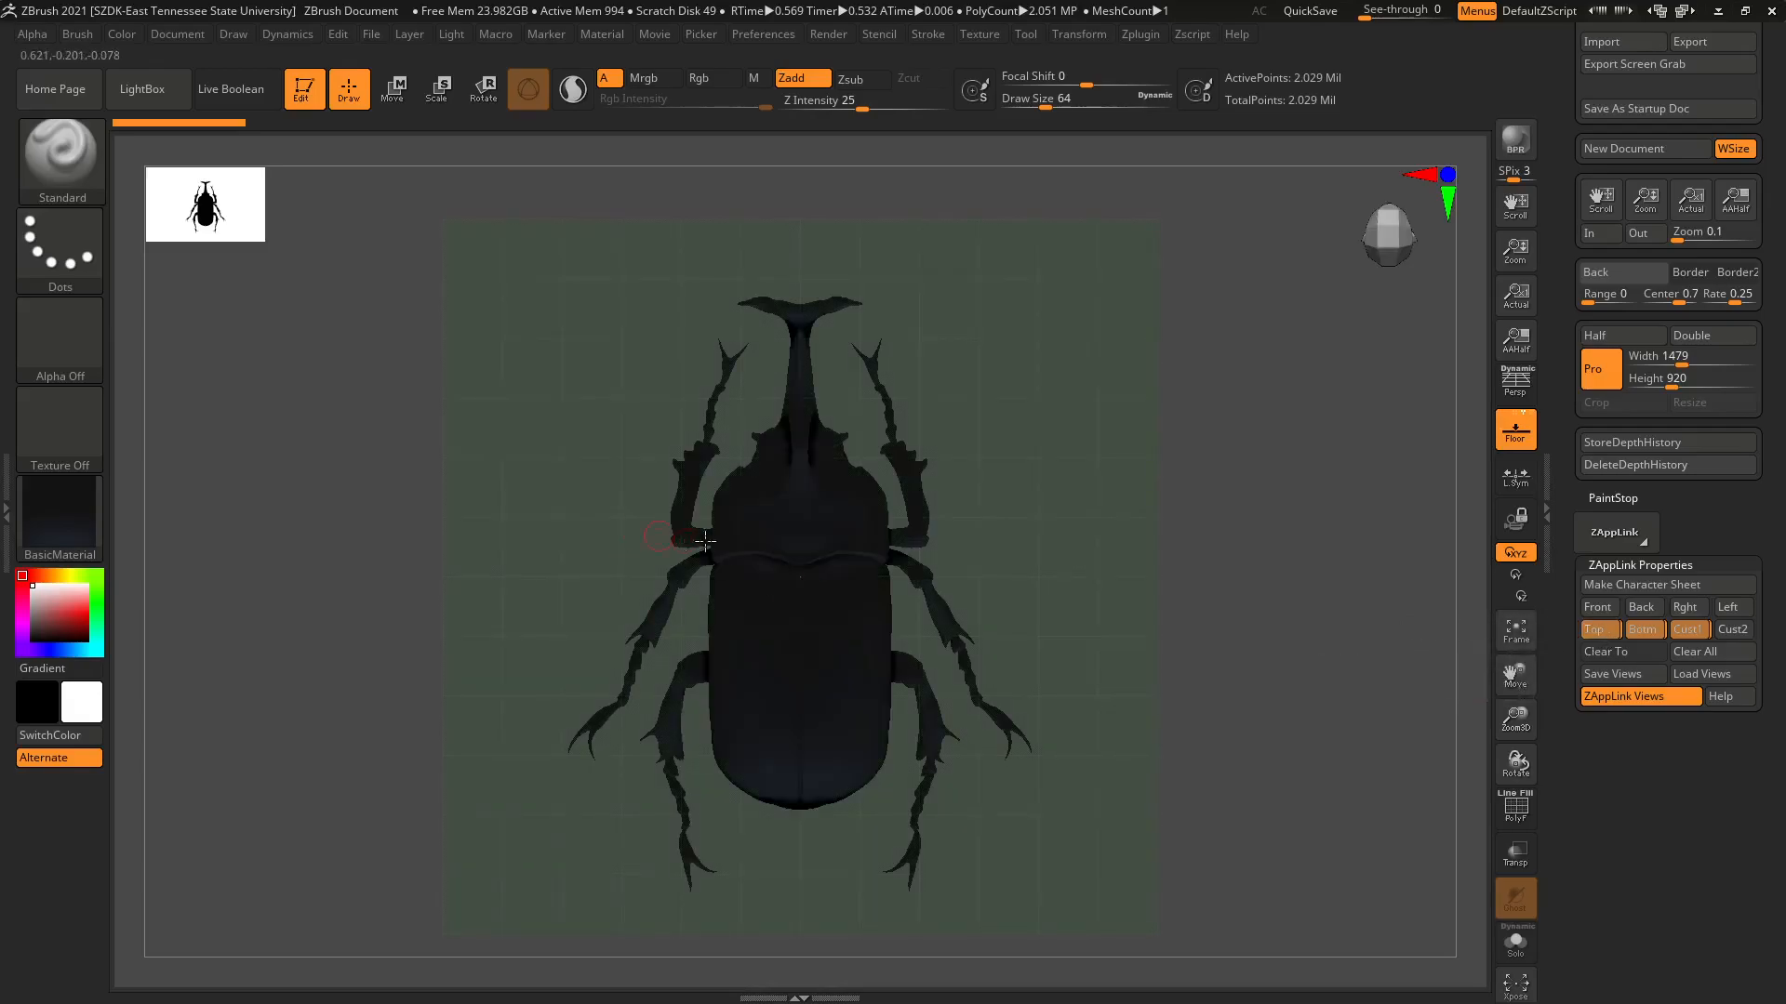
click(1643, 630)
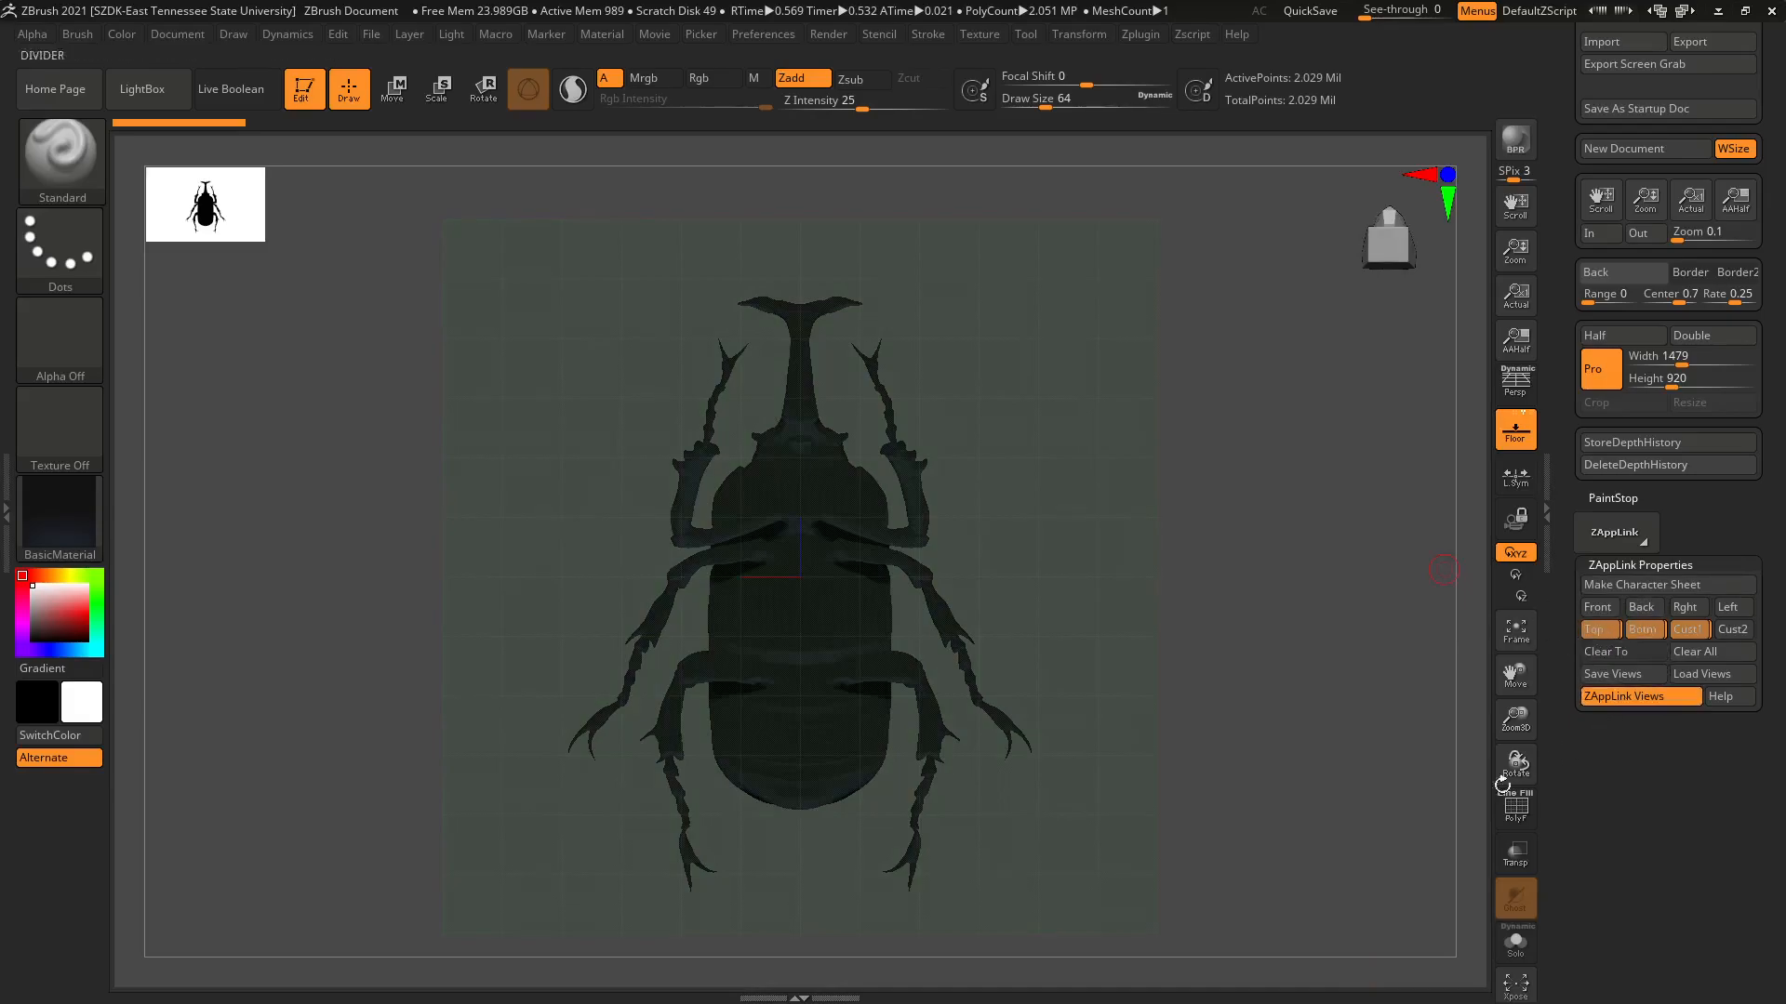
Recall the Cust1 view and run a BPR render of the beetle with only the blue light on.
click(1693, 632)
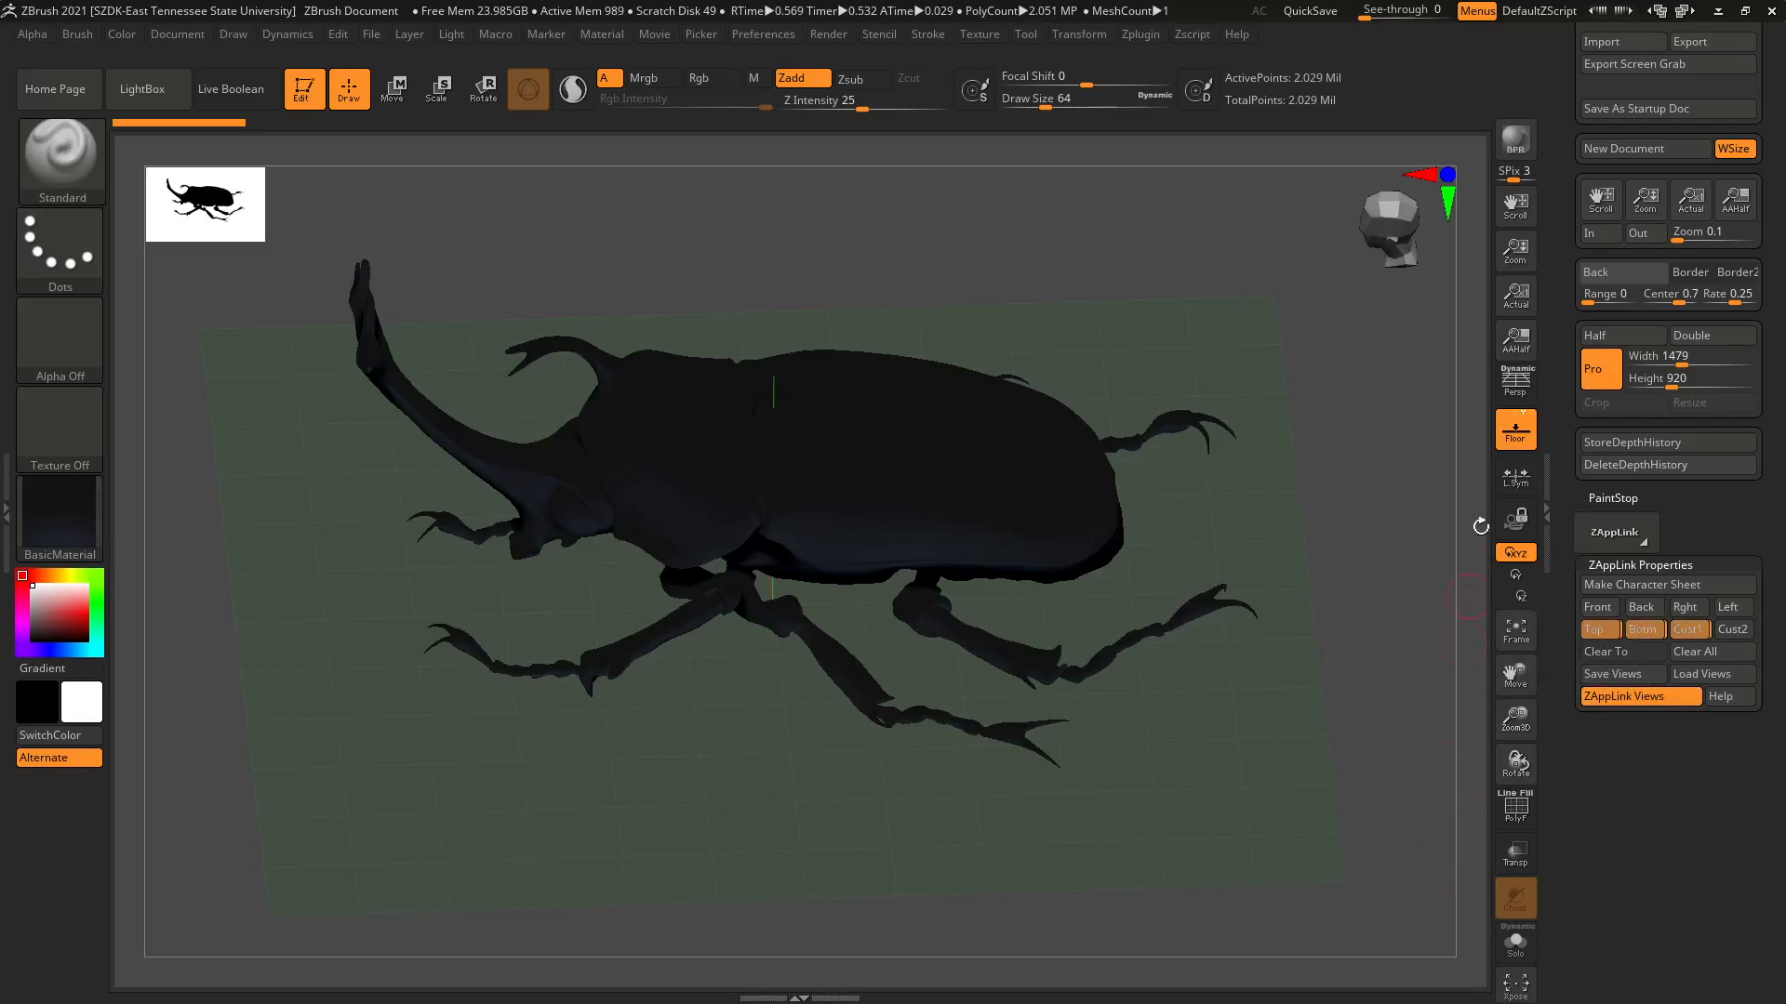
click(1514, 142)
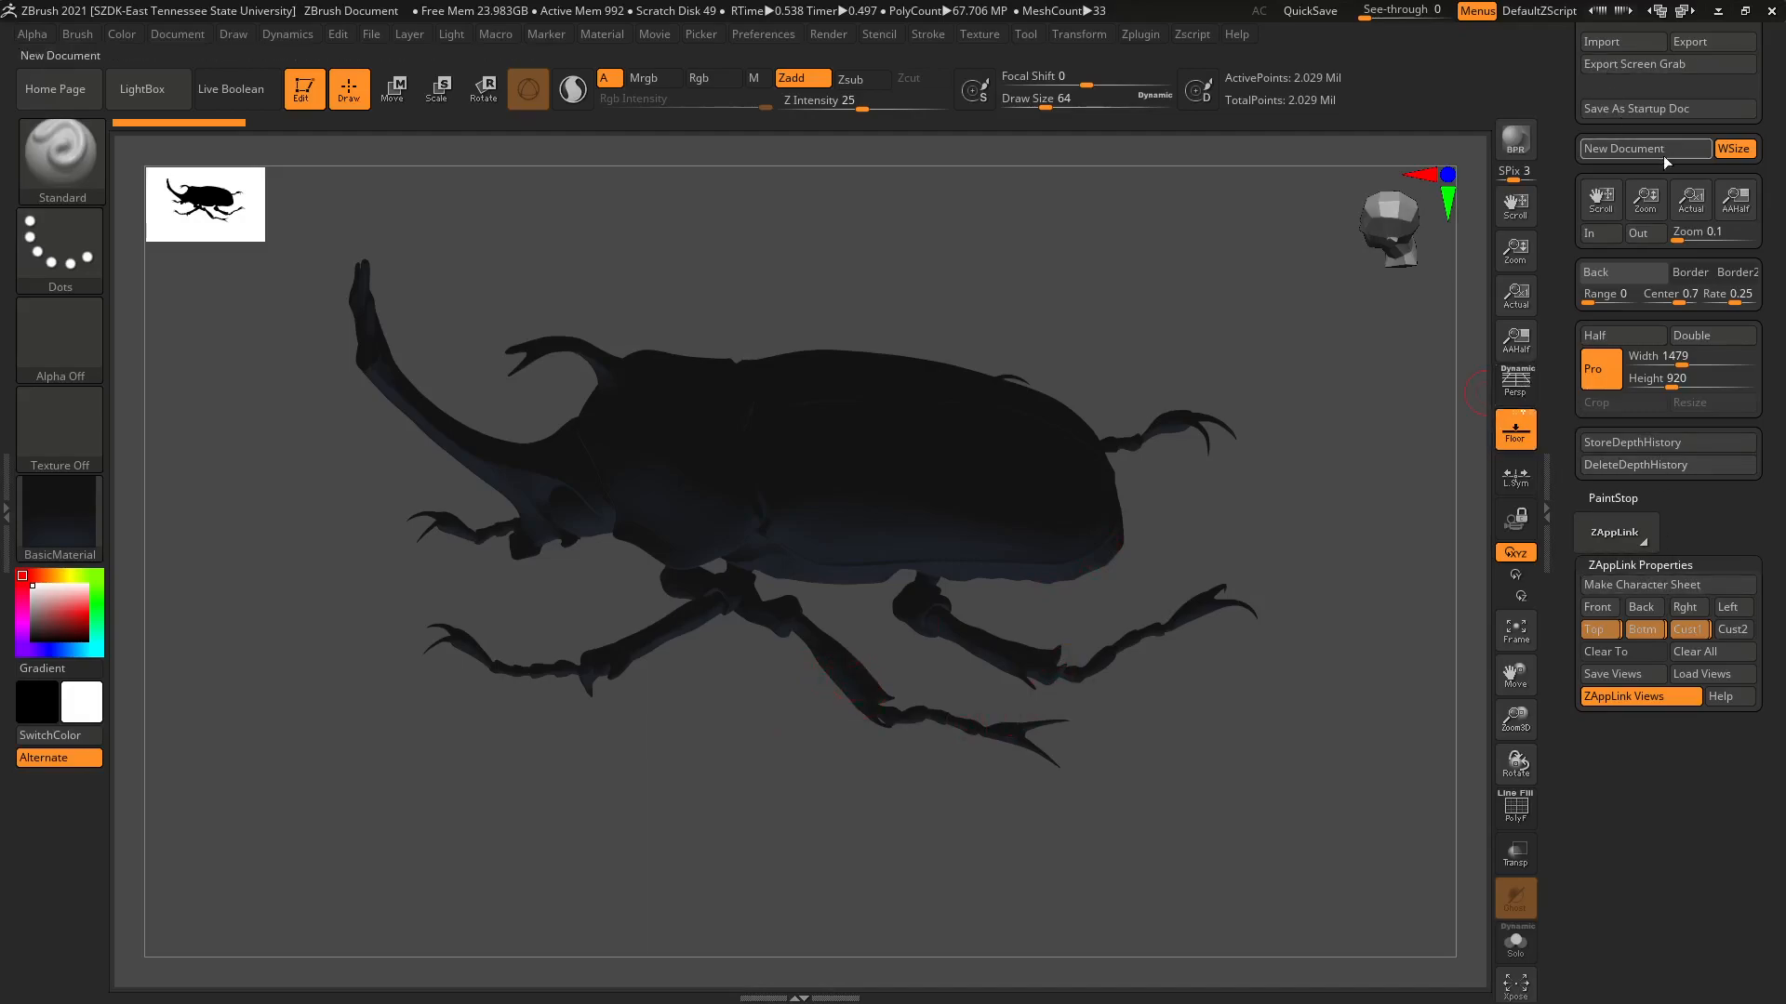
Expand the Light palette, switch the first light back on beside the blue light, and render with BPR.
drag(1779, 168, 1770, 355)
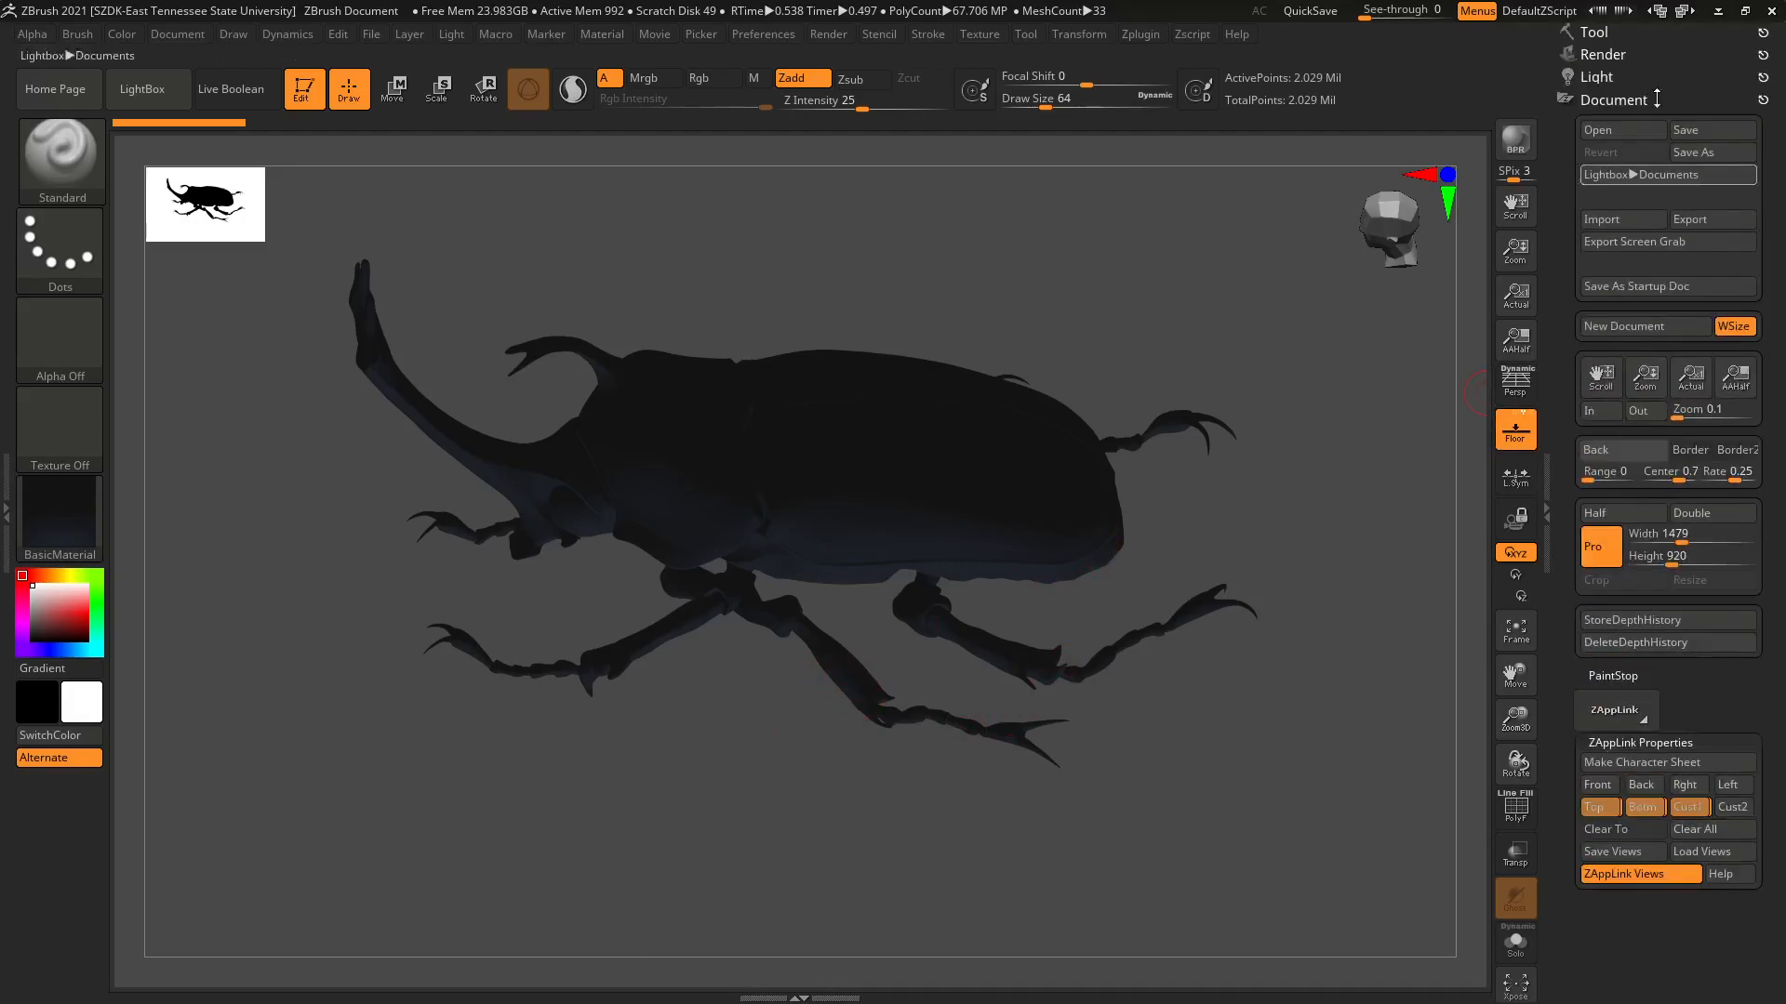
click(1616, 77)
click(1691, 141)
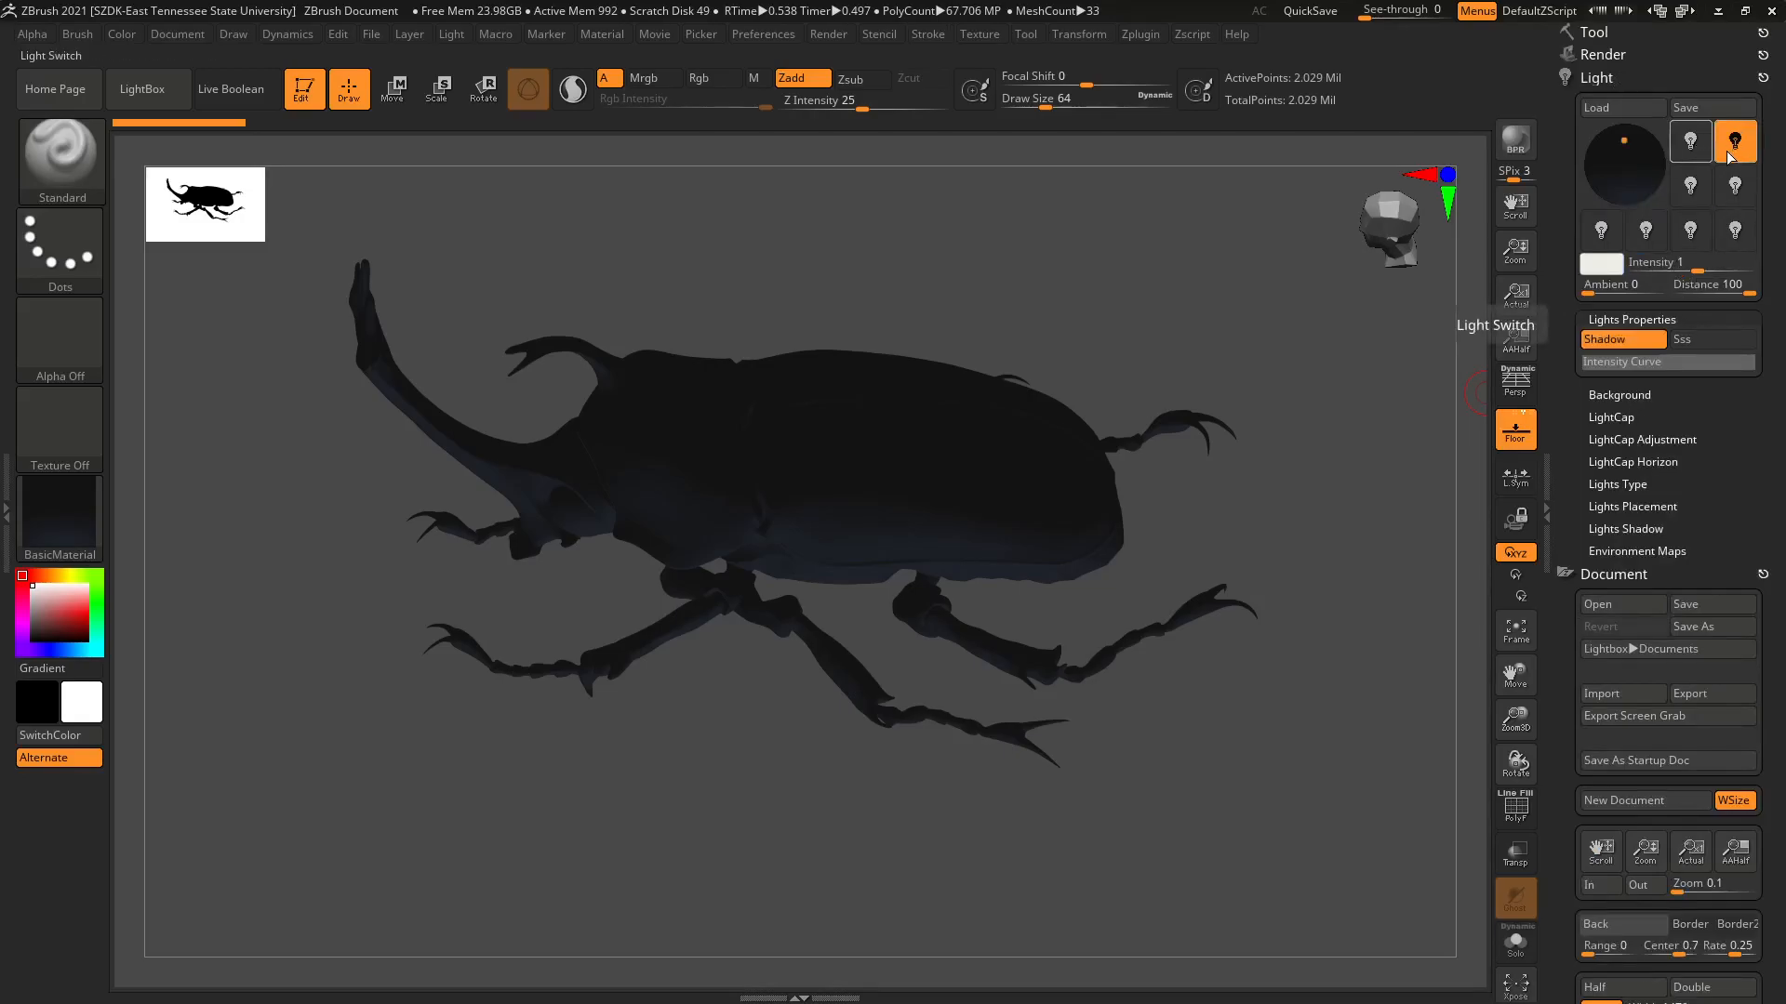
click(1694, 149)
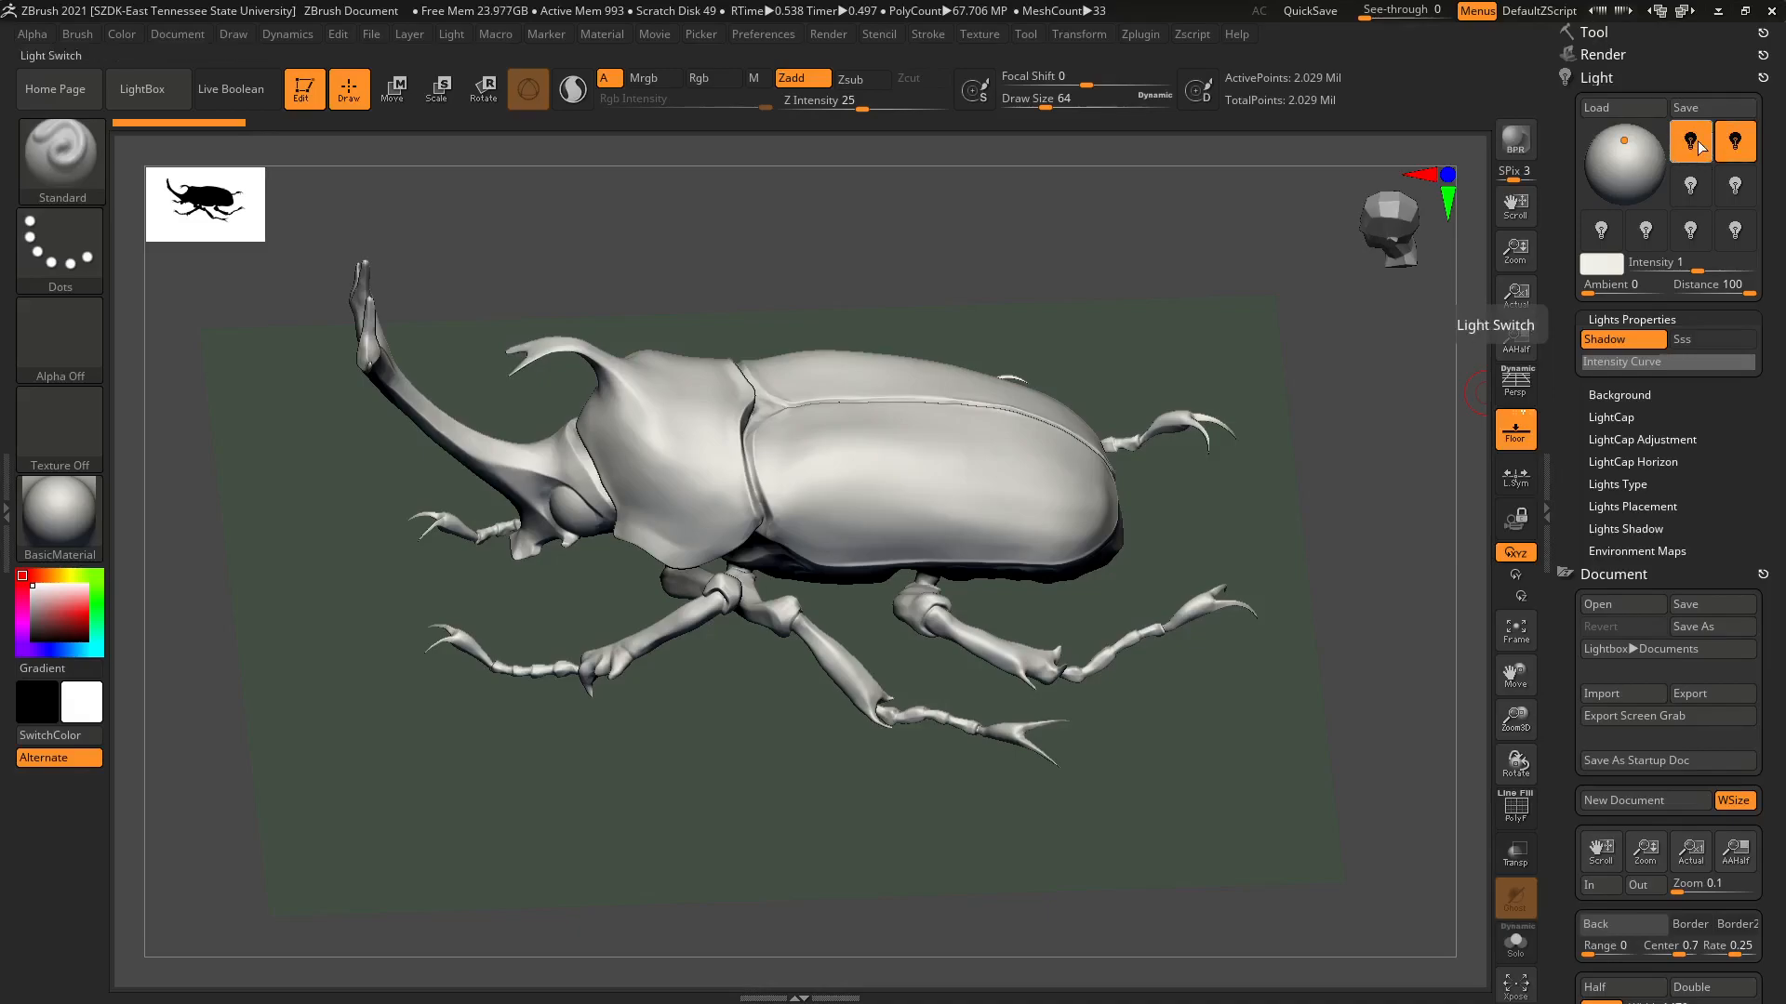
click(1515, 142)
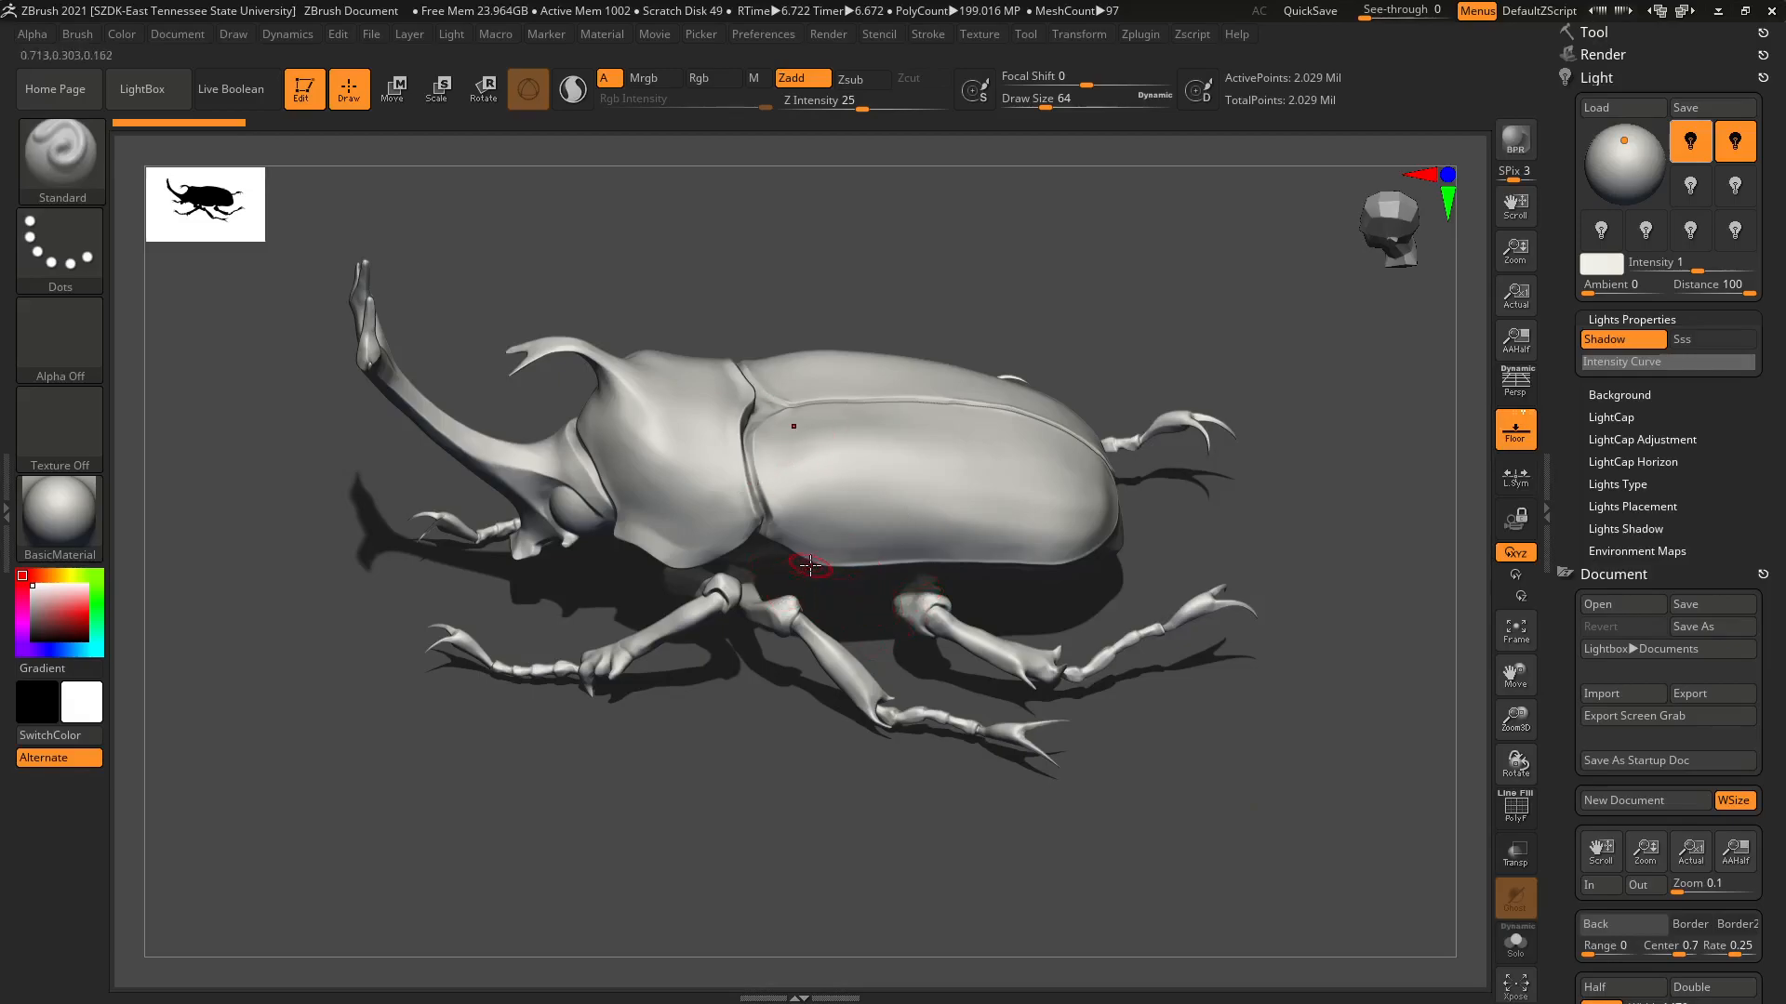
Set the blue second light's intensity to 0.5, test it with a BPR render, and lighten its color to a brighter blue.
click(1735, 142)
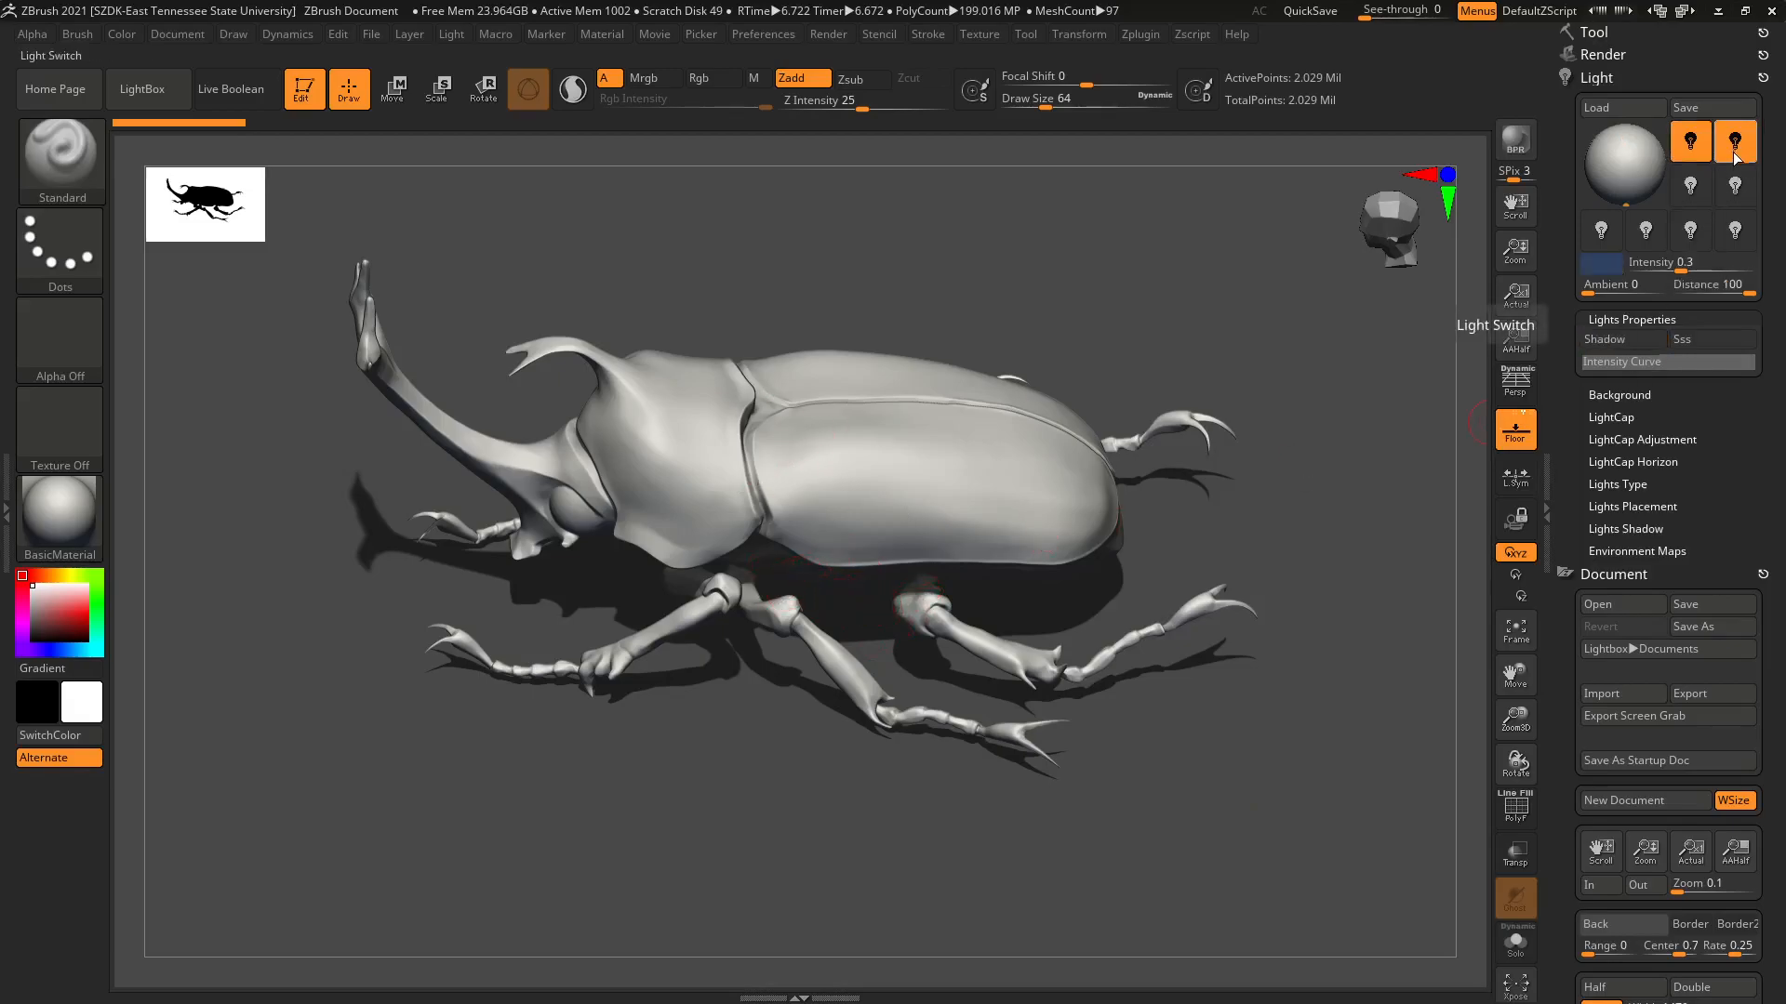
click(1648, 268)
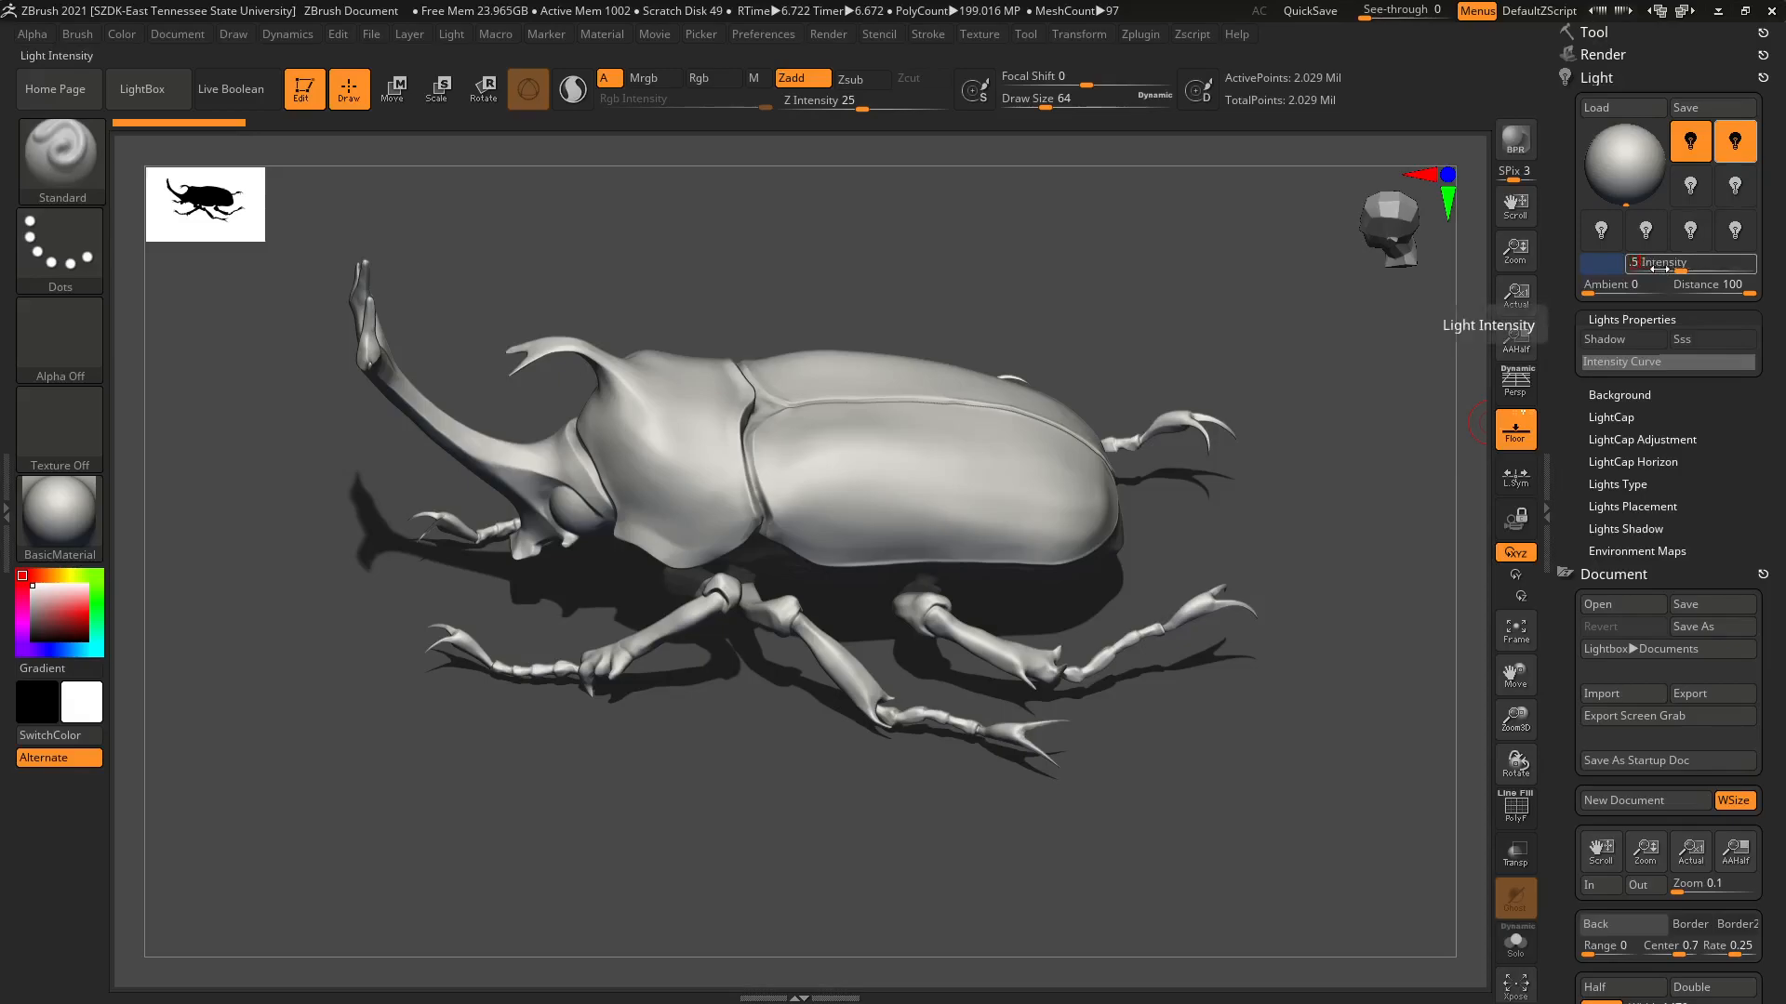
text(.5)
key(Return)
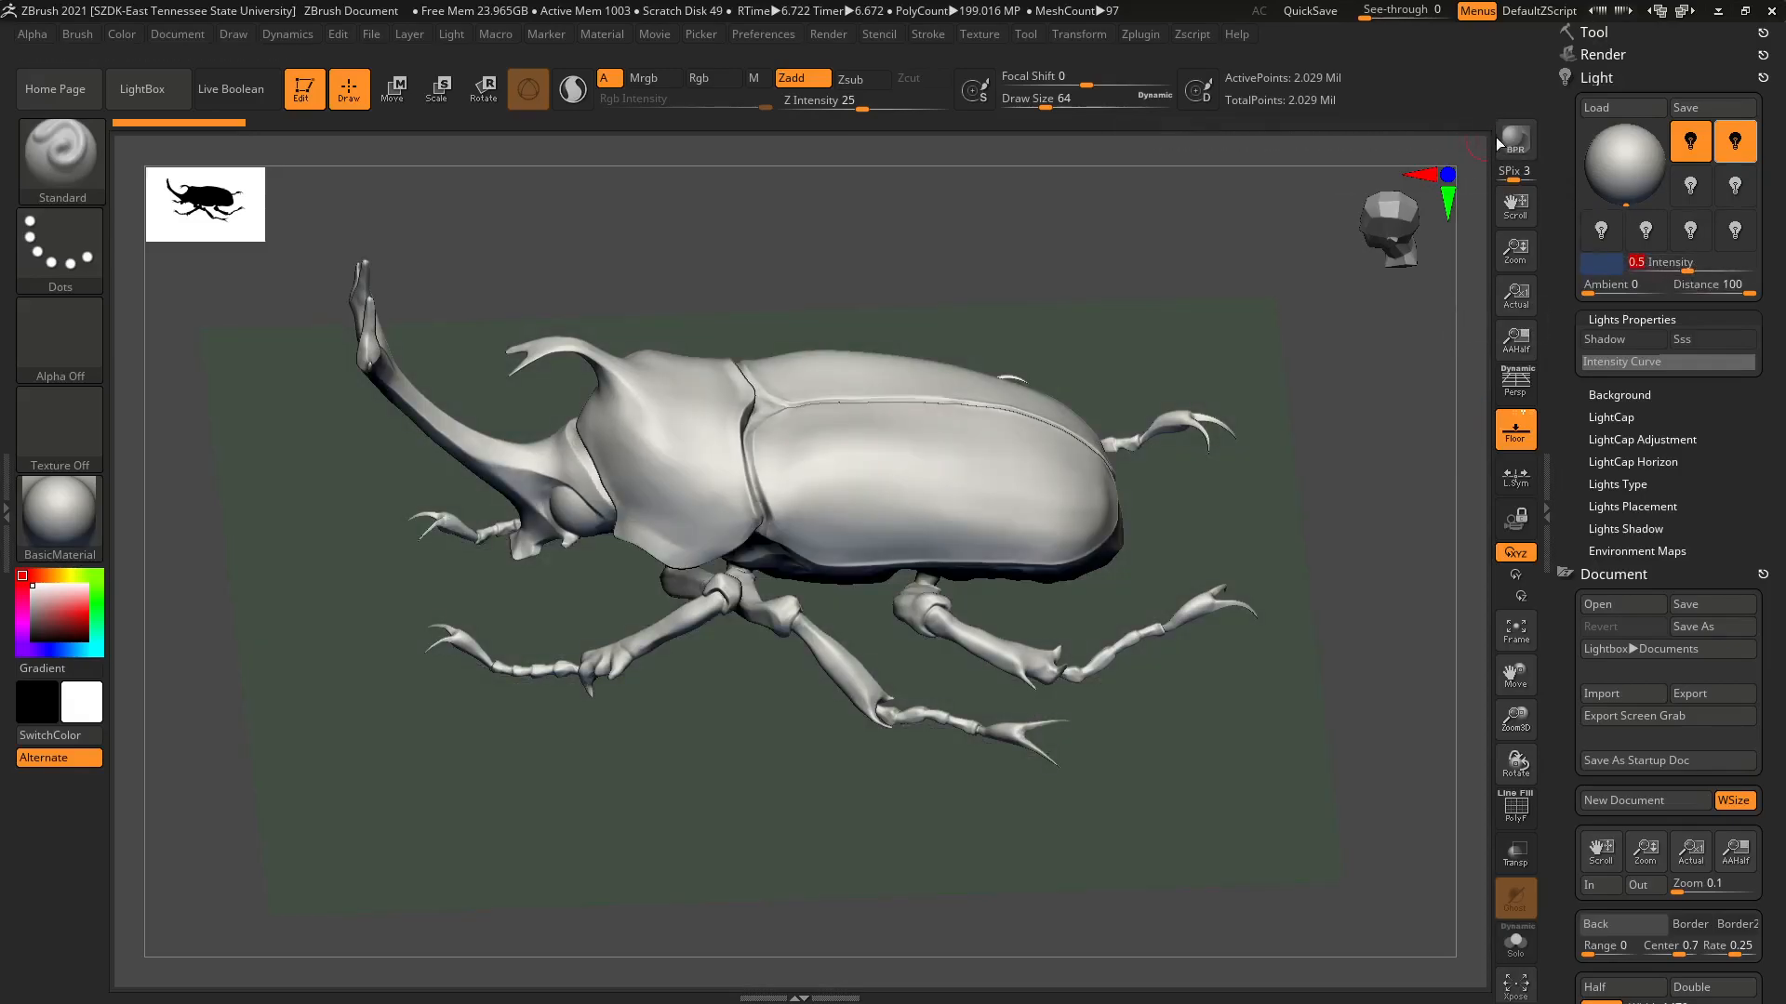
click(1516, 149)
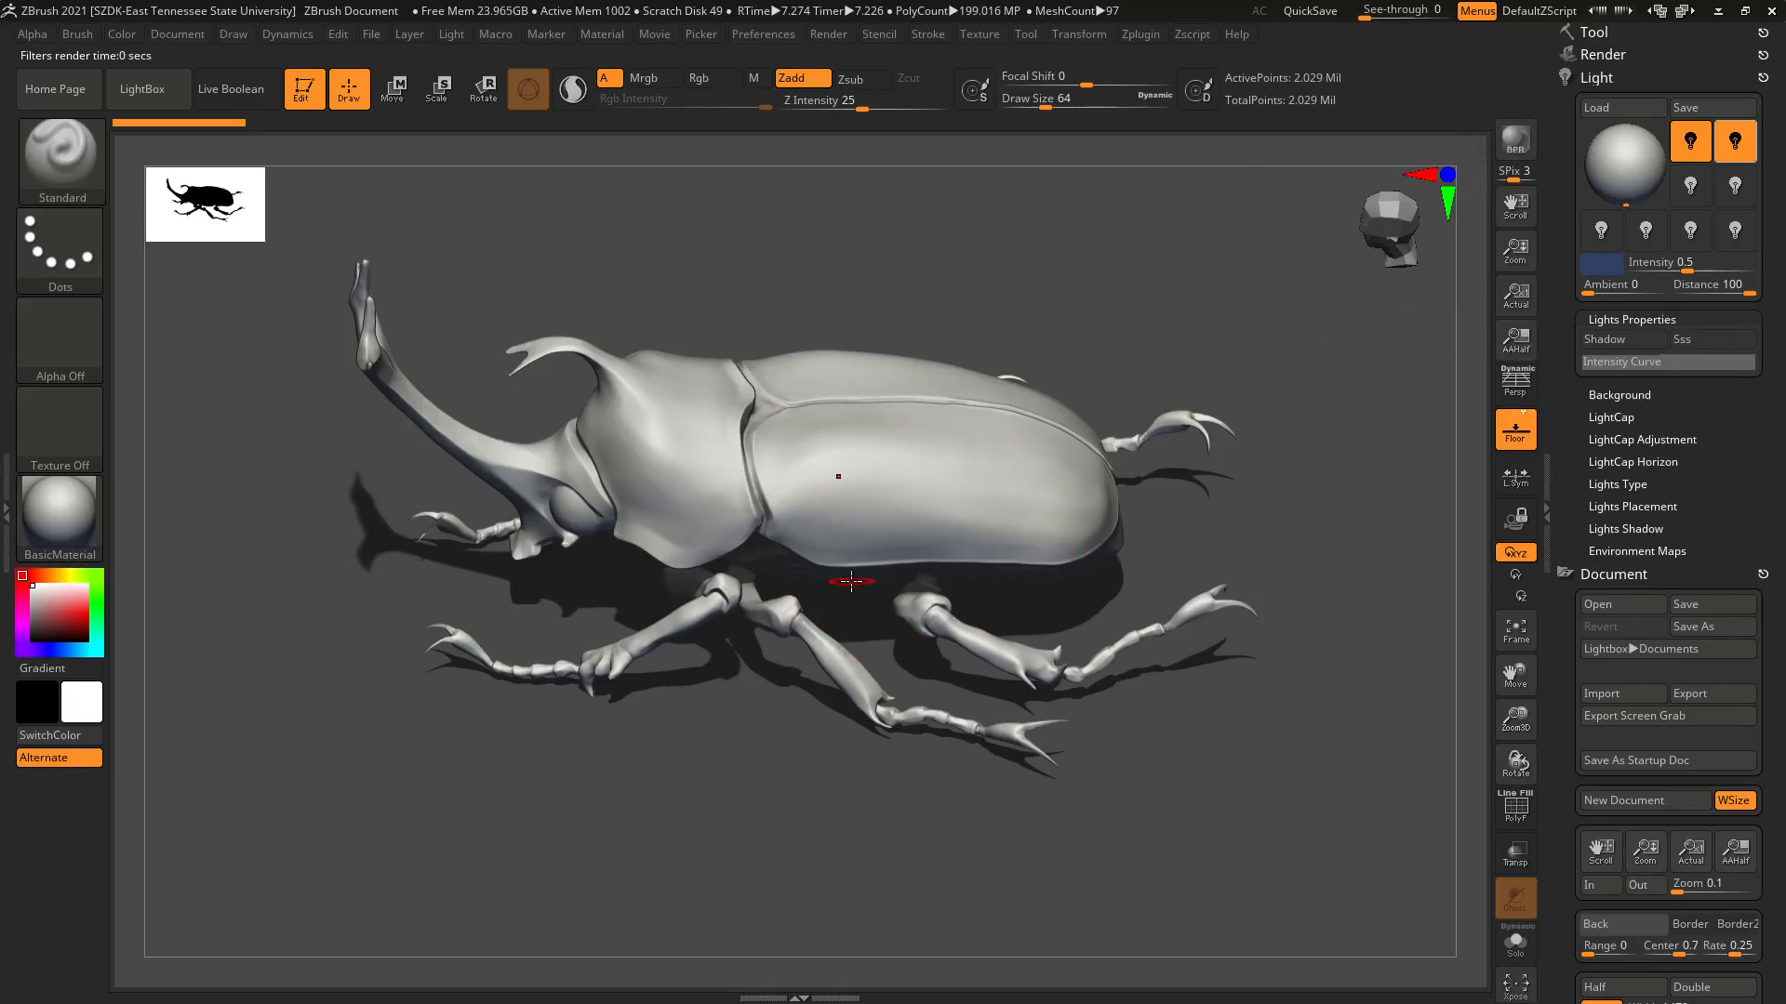
click(1602, 264)
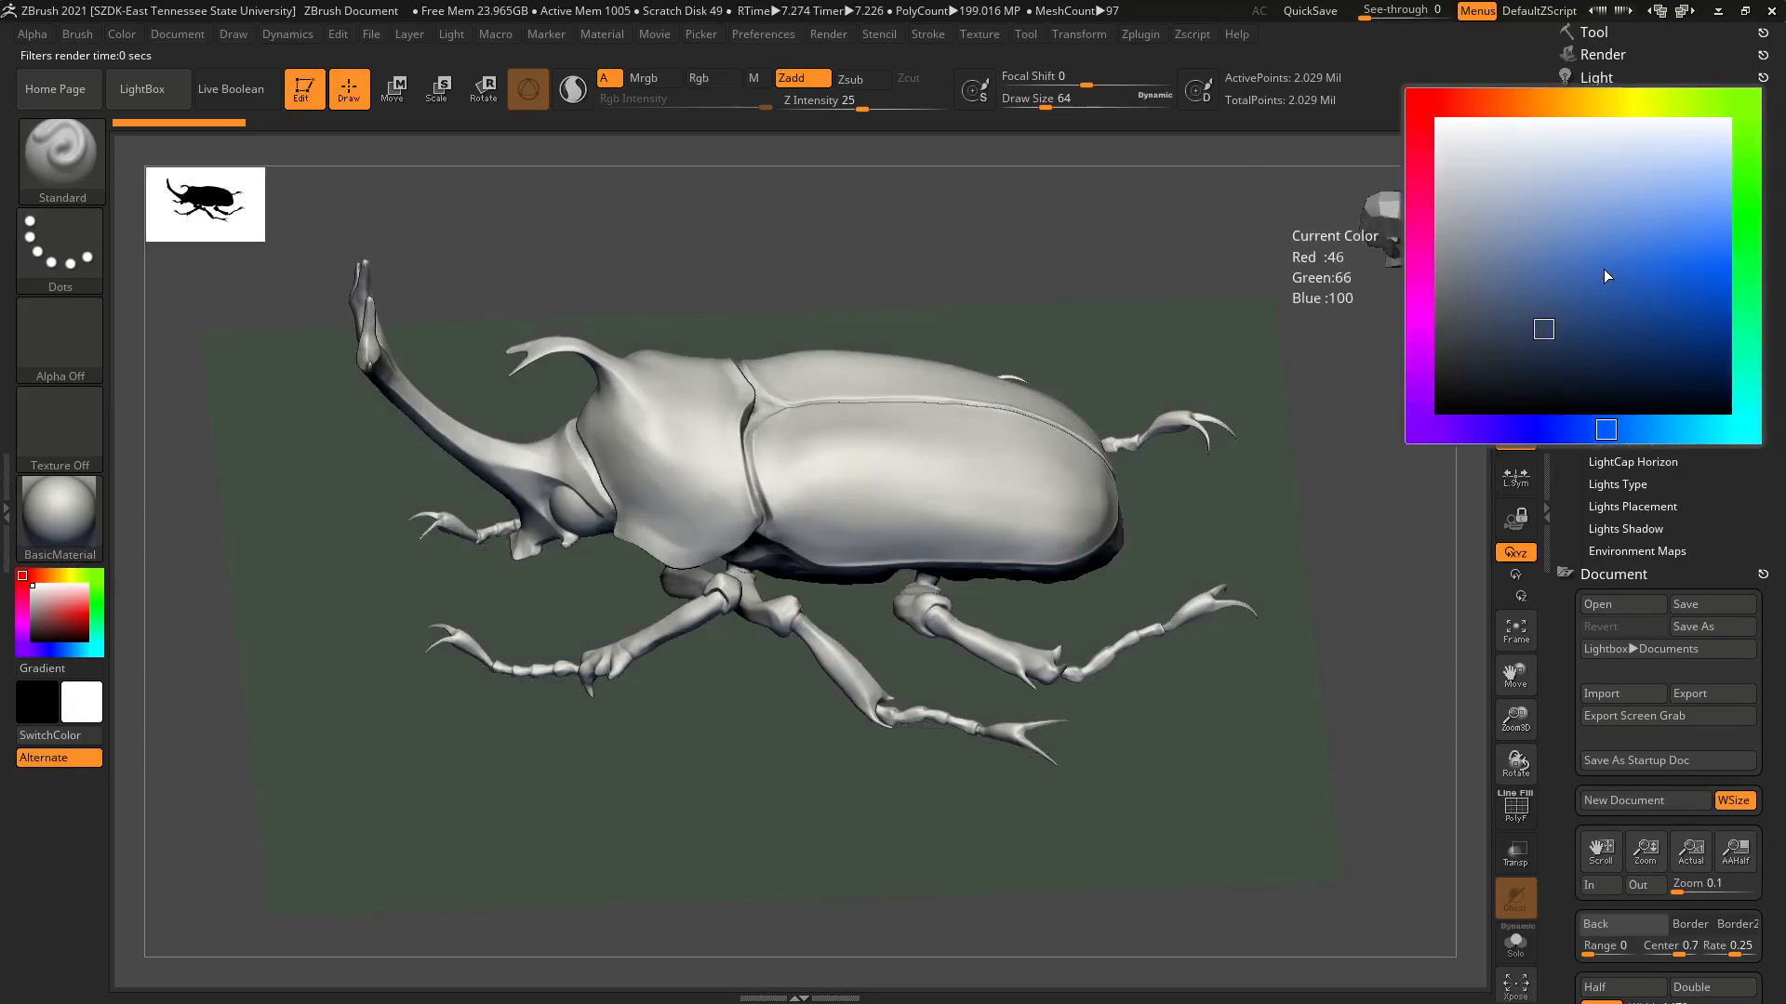
drag(1539, 300, 1538, 262)
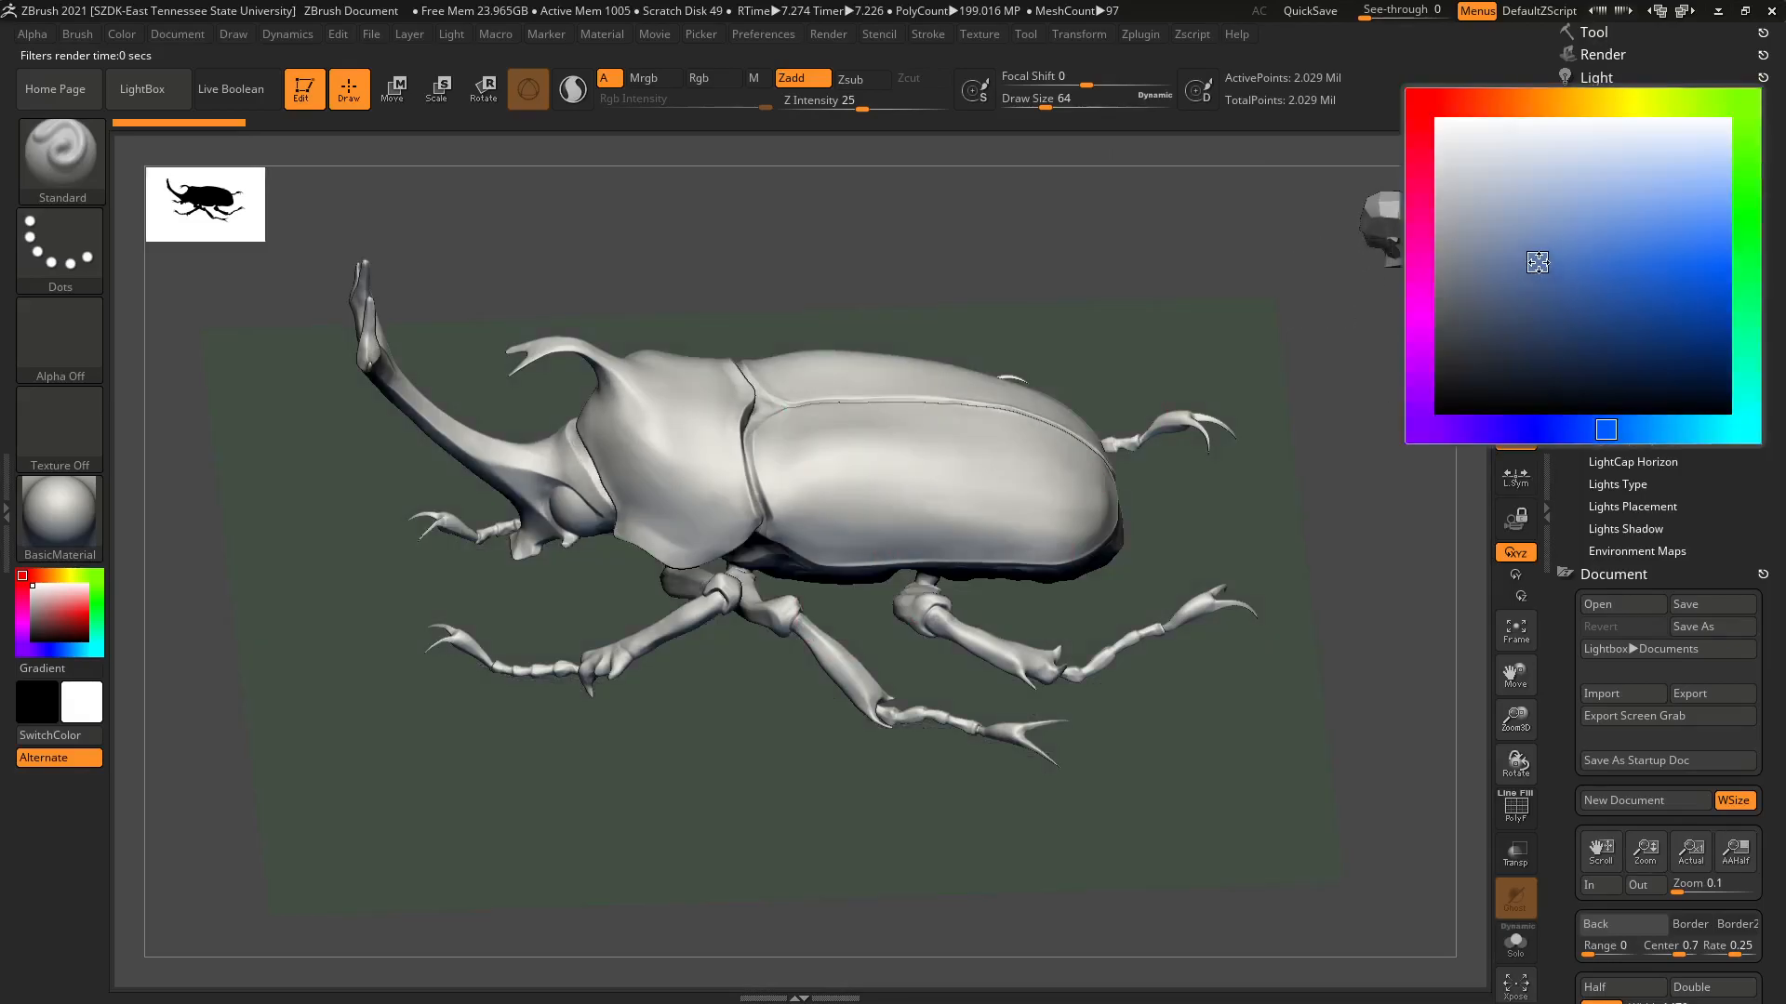
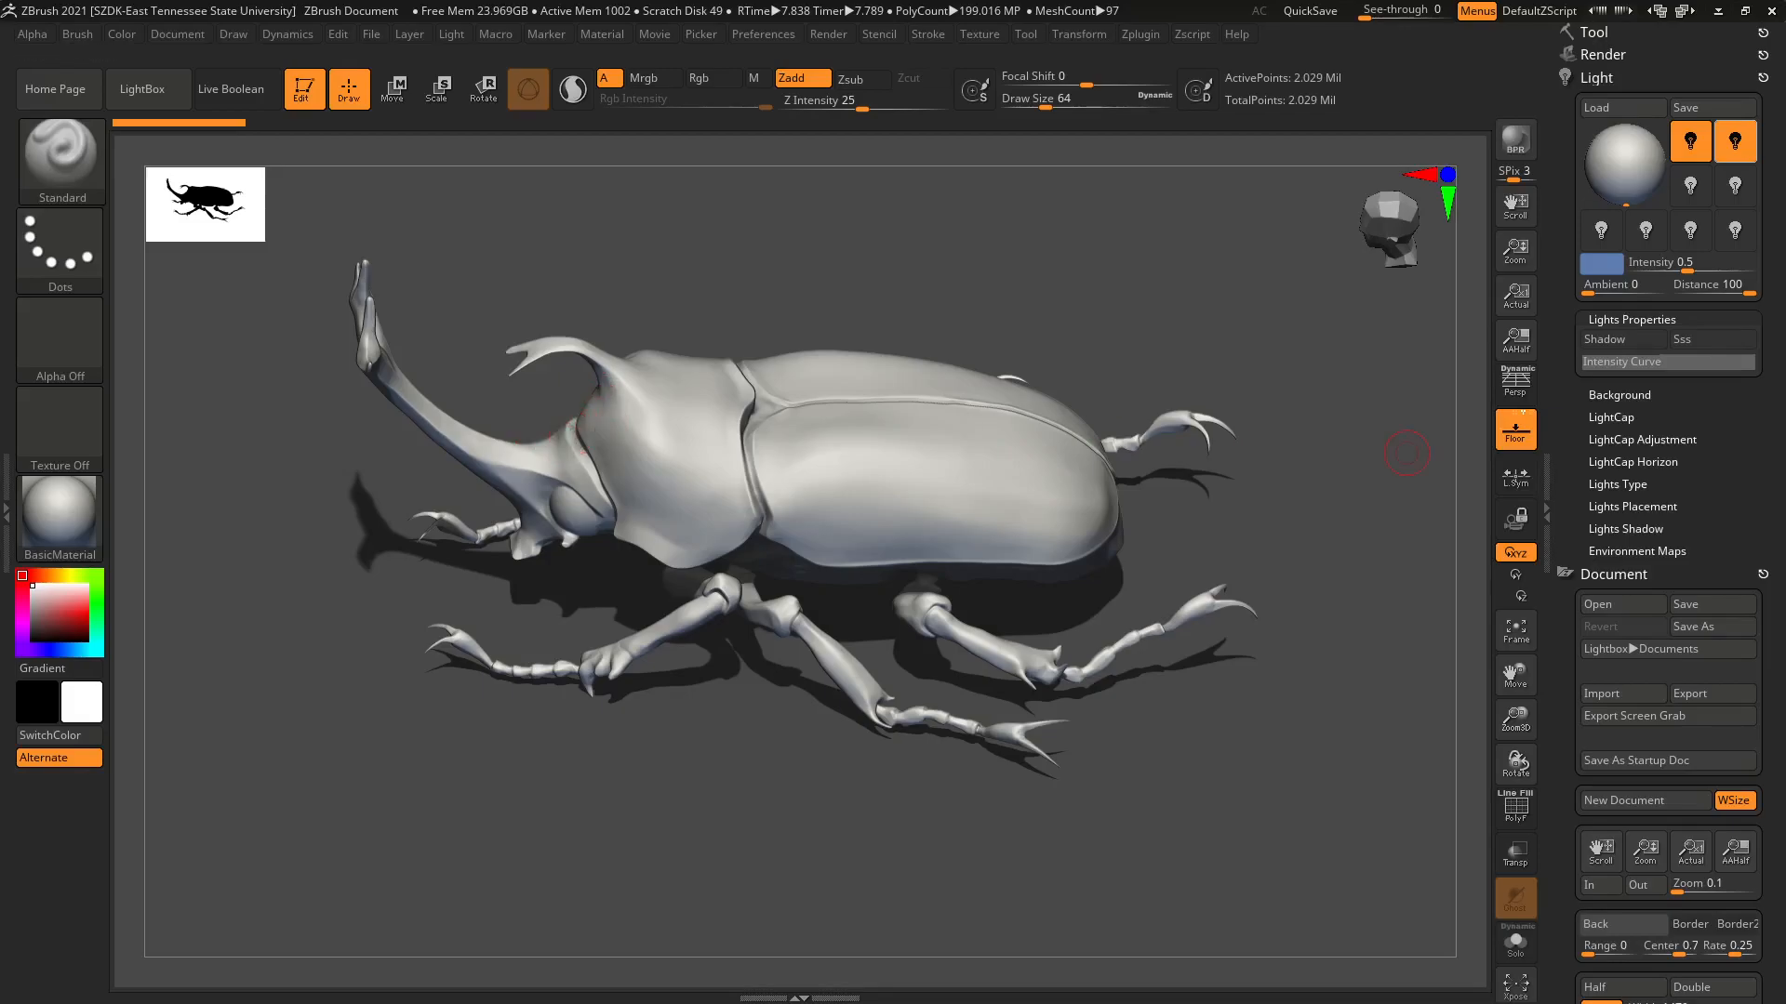
Switch off the first and second lights and turn on only the third light.
click(1690, 189)
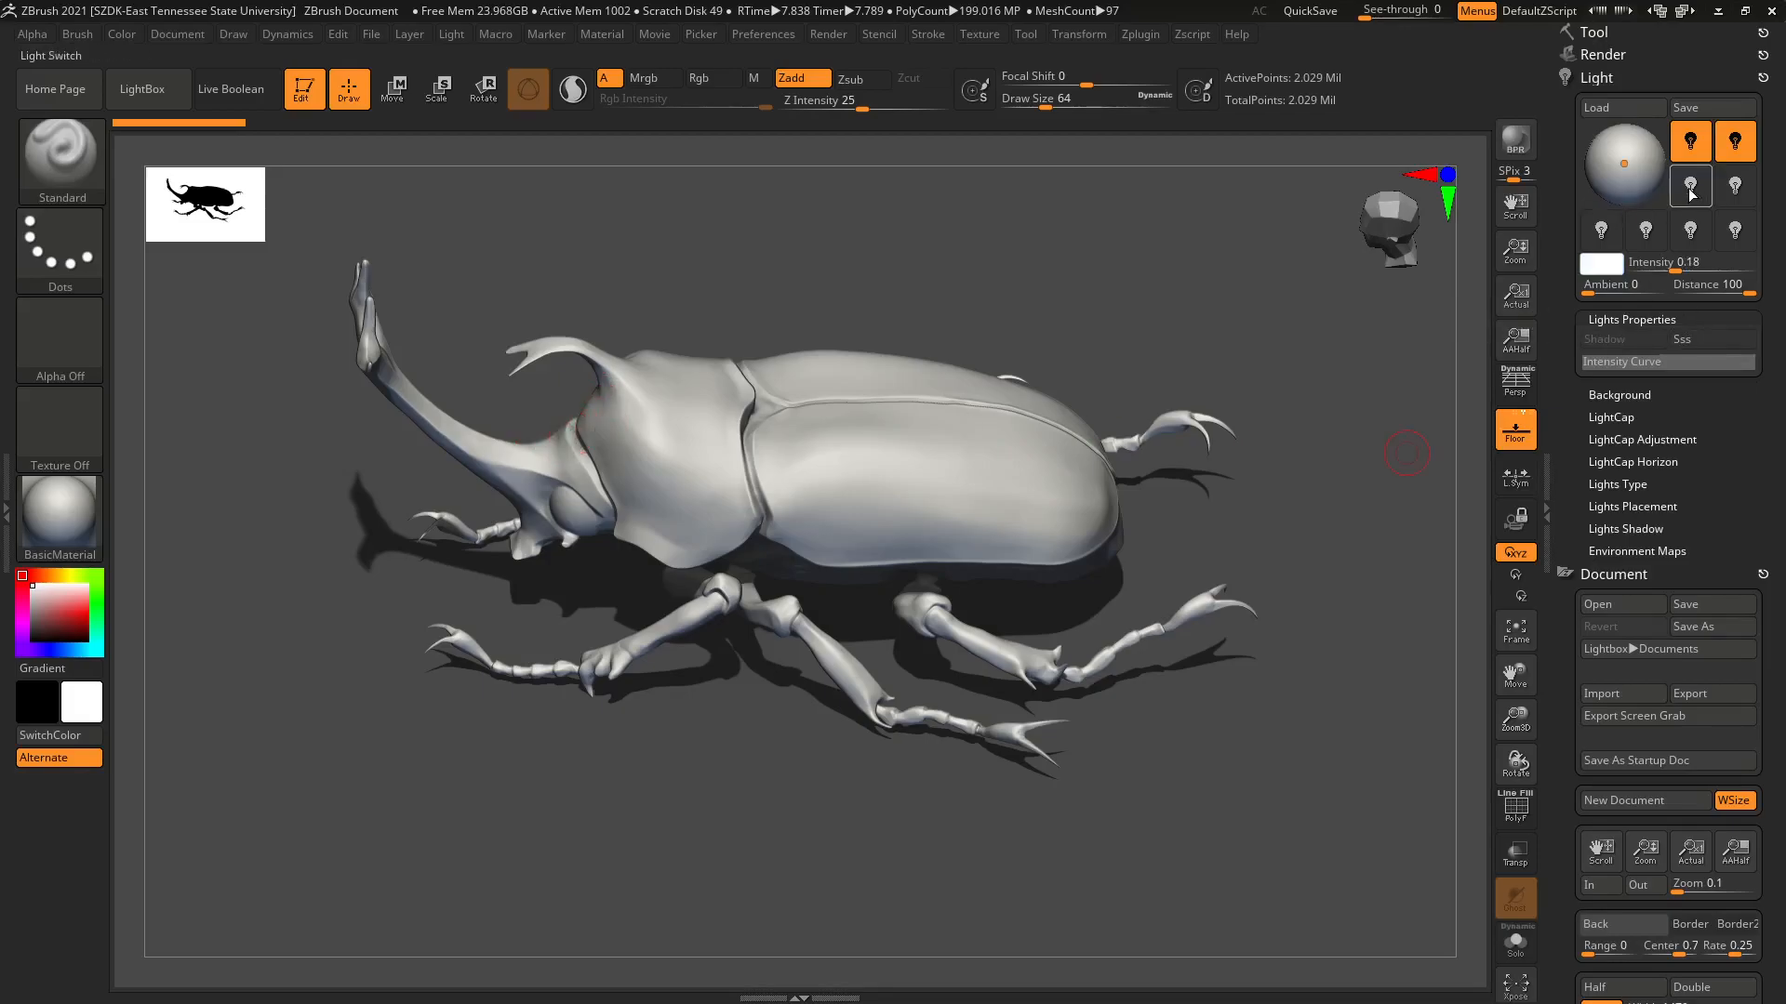
click(1692, 145)
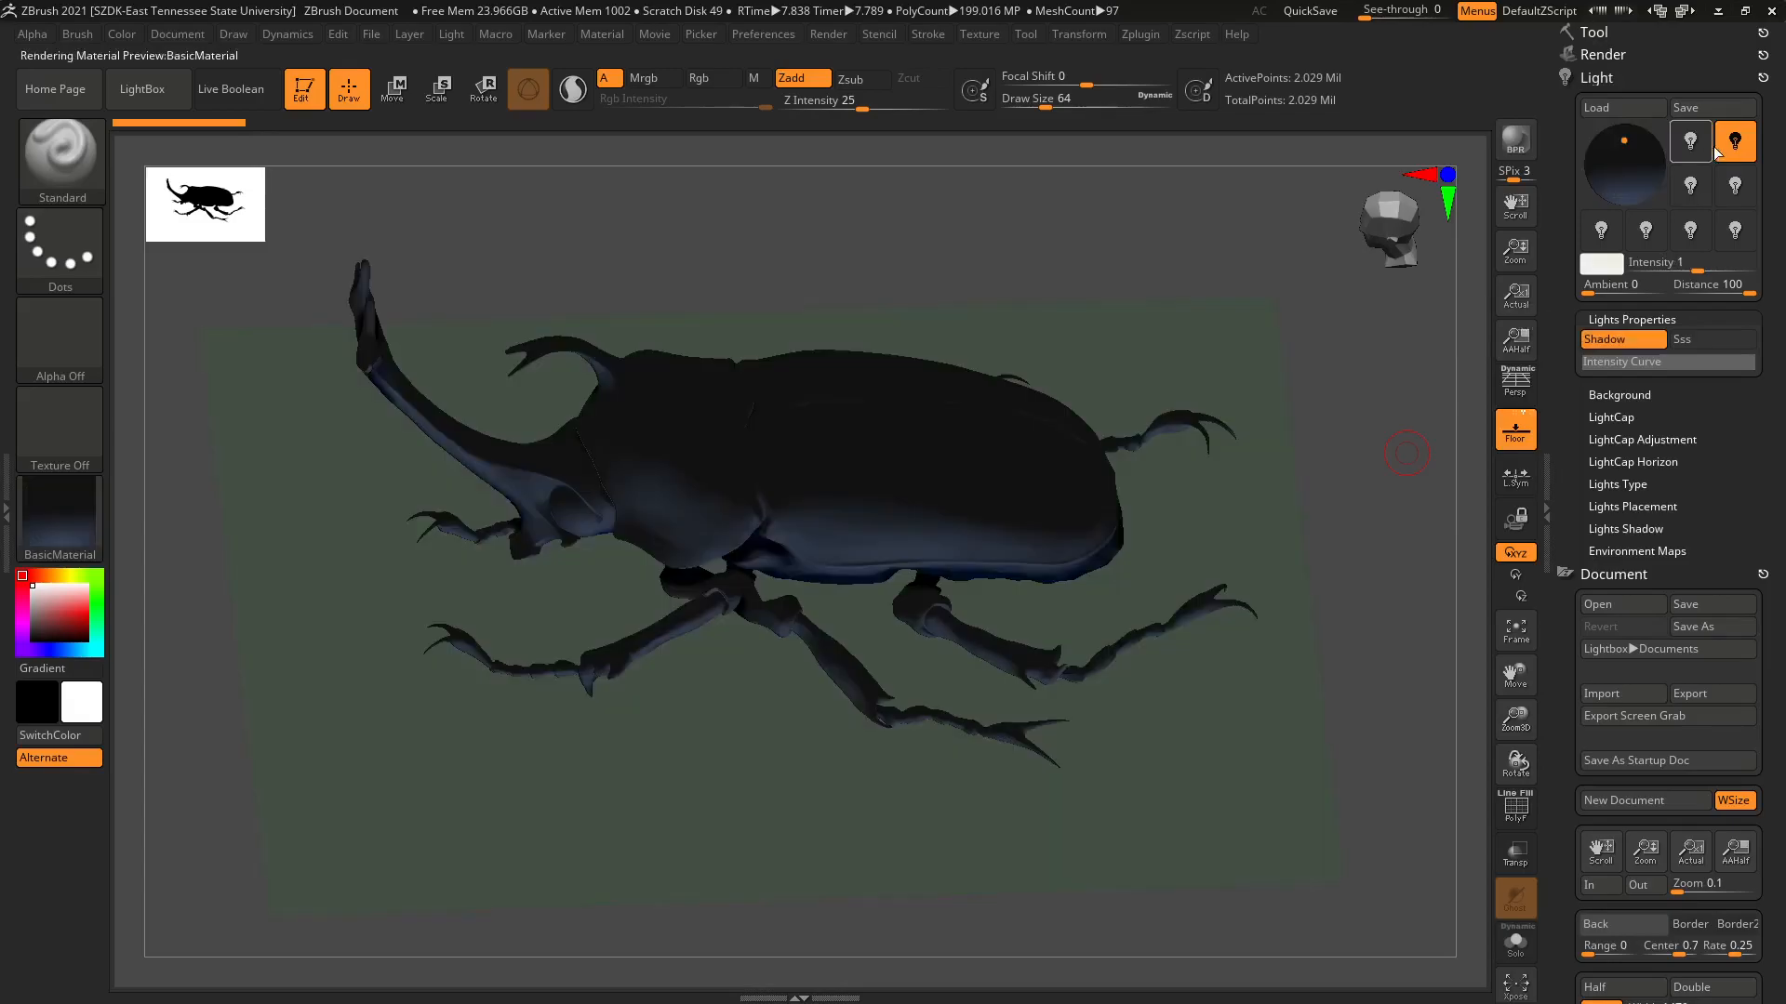
click(1733, 147)
click(1733, 153)
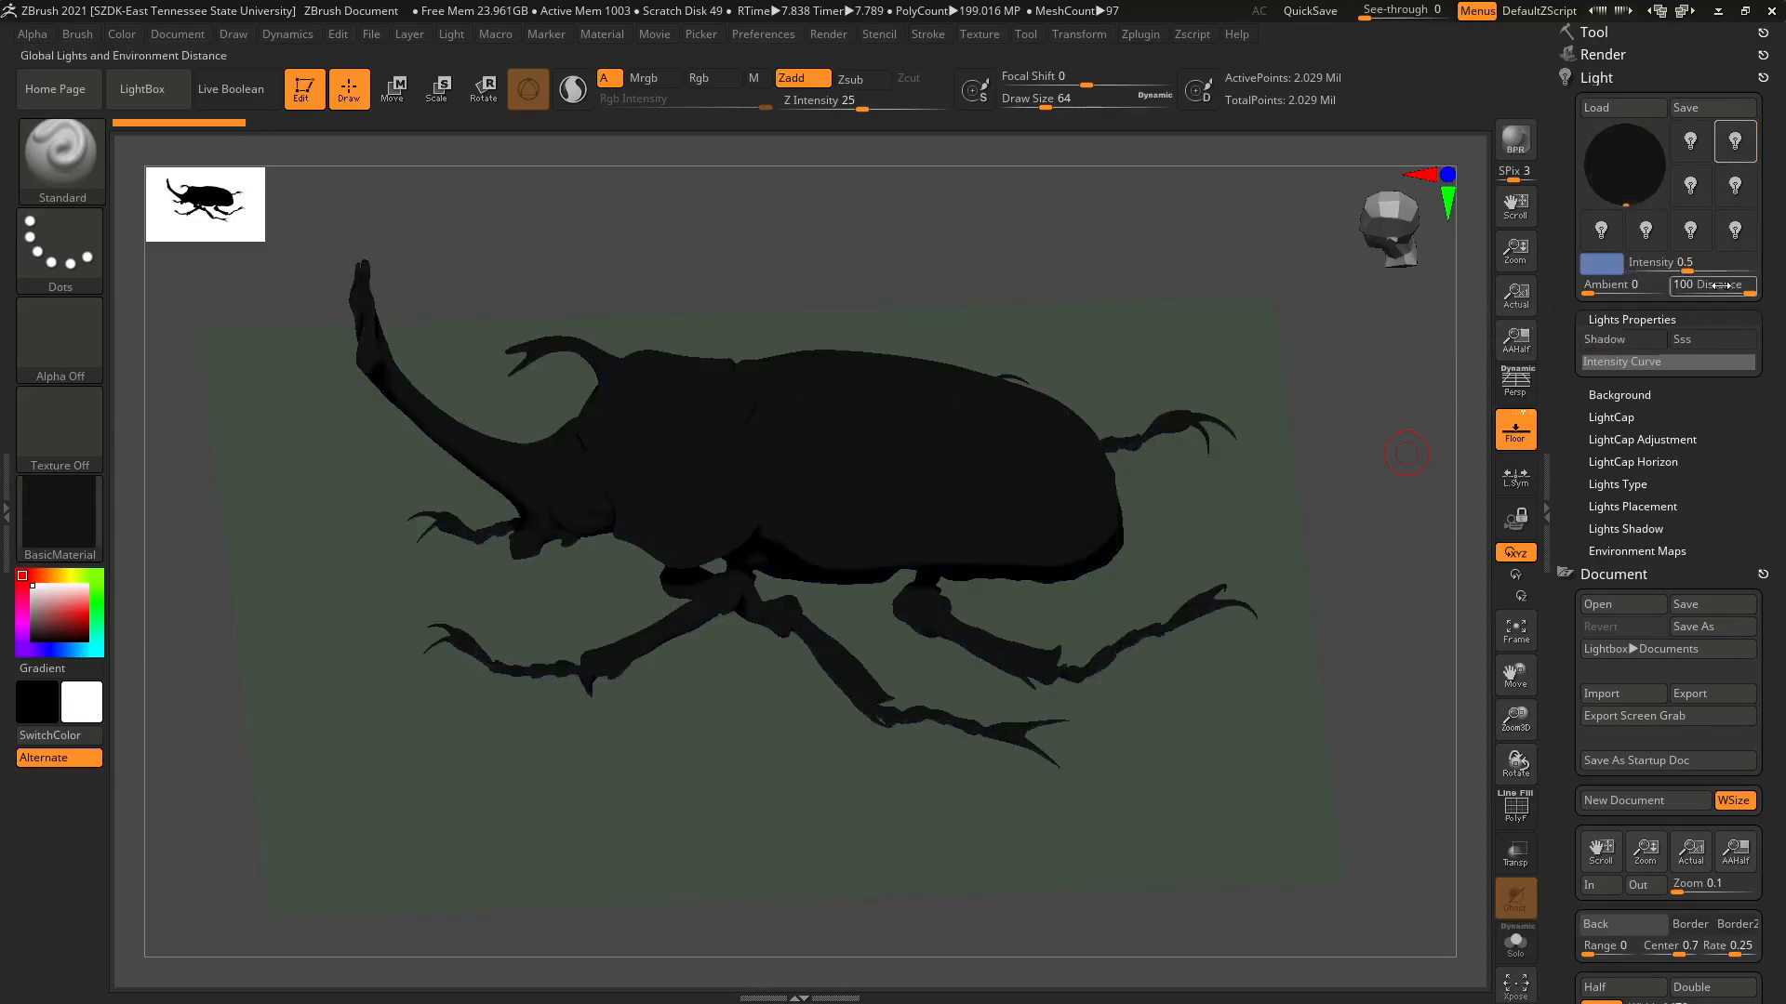
click(1699, 192)
click(1693, 190)
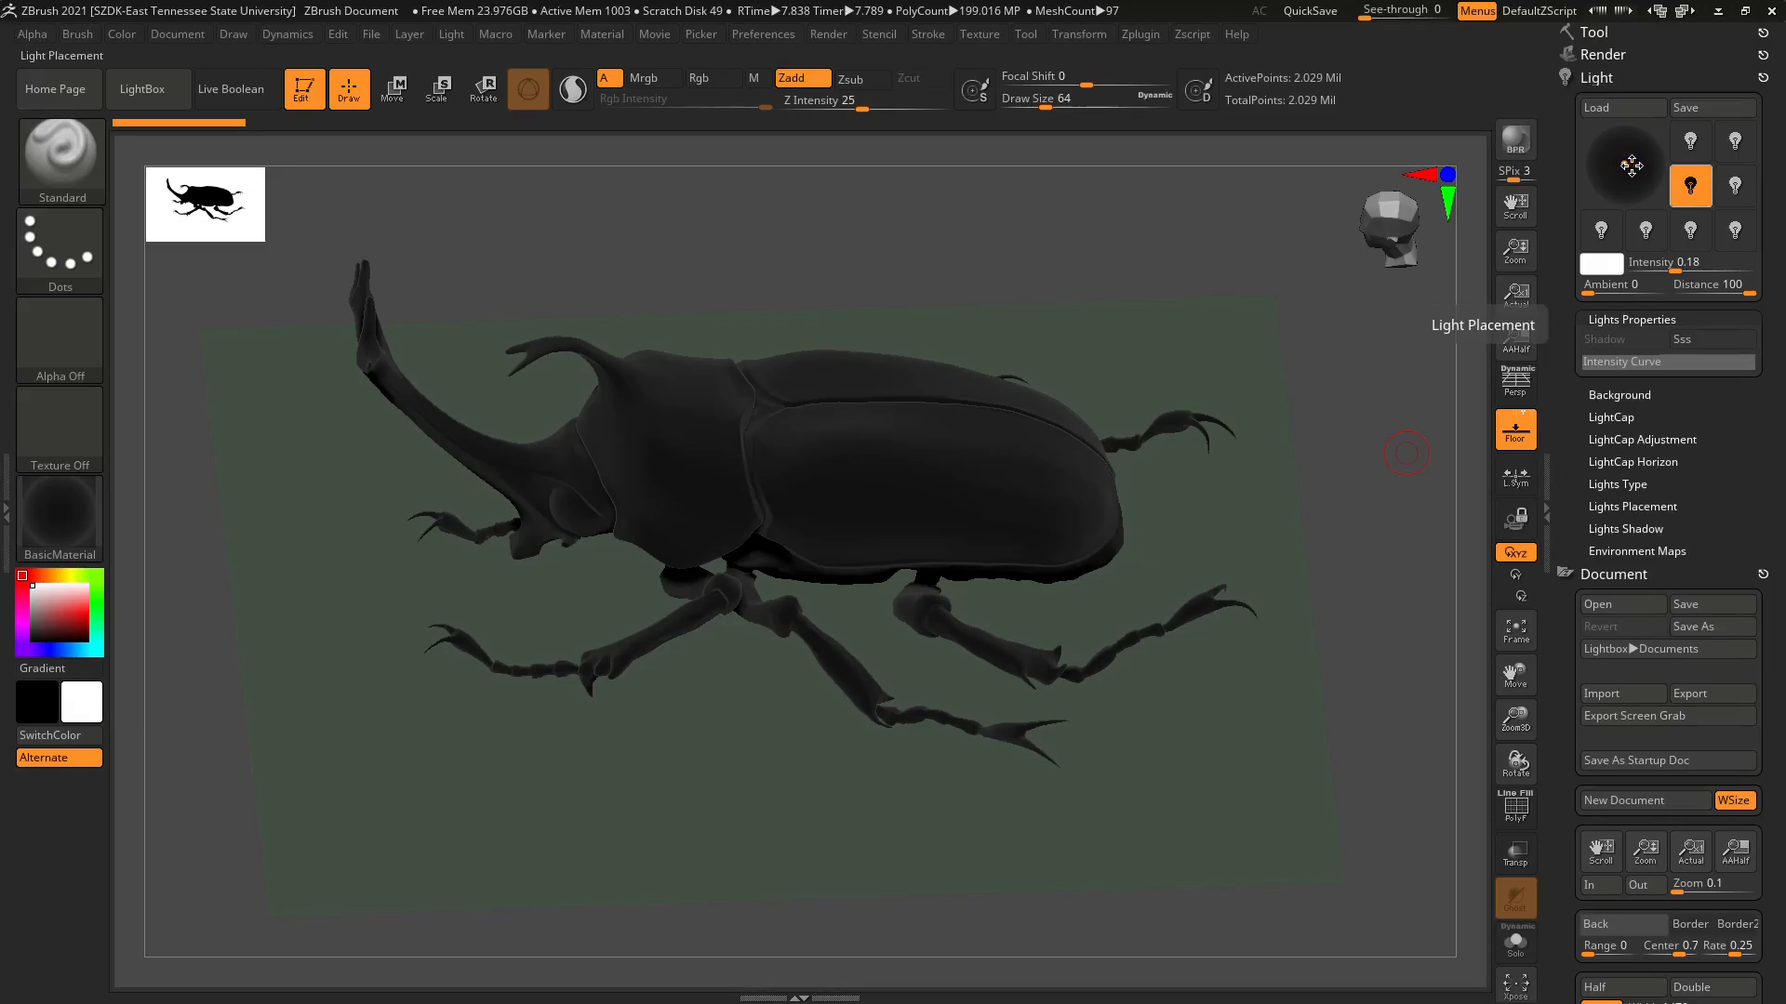
Reposition the third light on the placement sphere, trying several spots and leaving it slightly below the center.
click(1633, 166)
drag(1620, 177, 1639, 170)
click(1637, 169)
click(1616, 165)
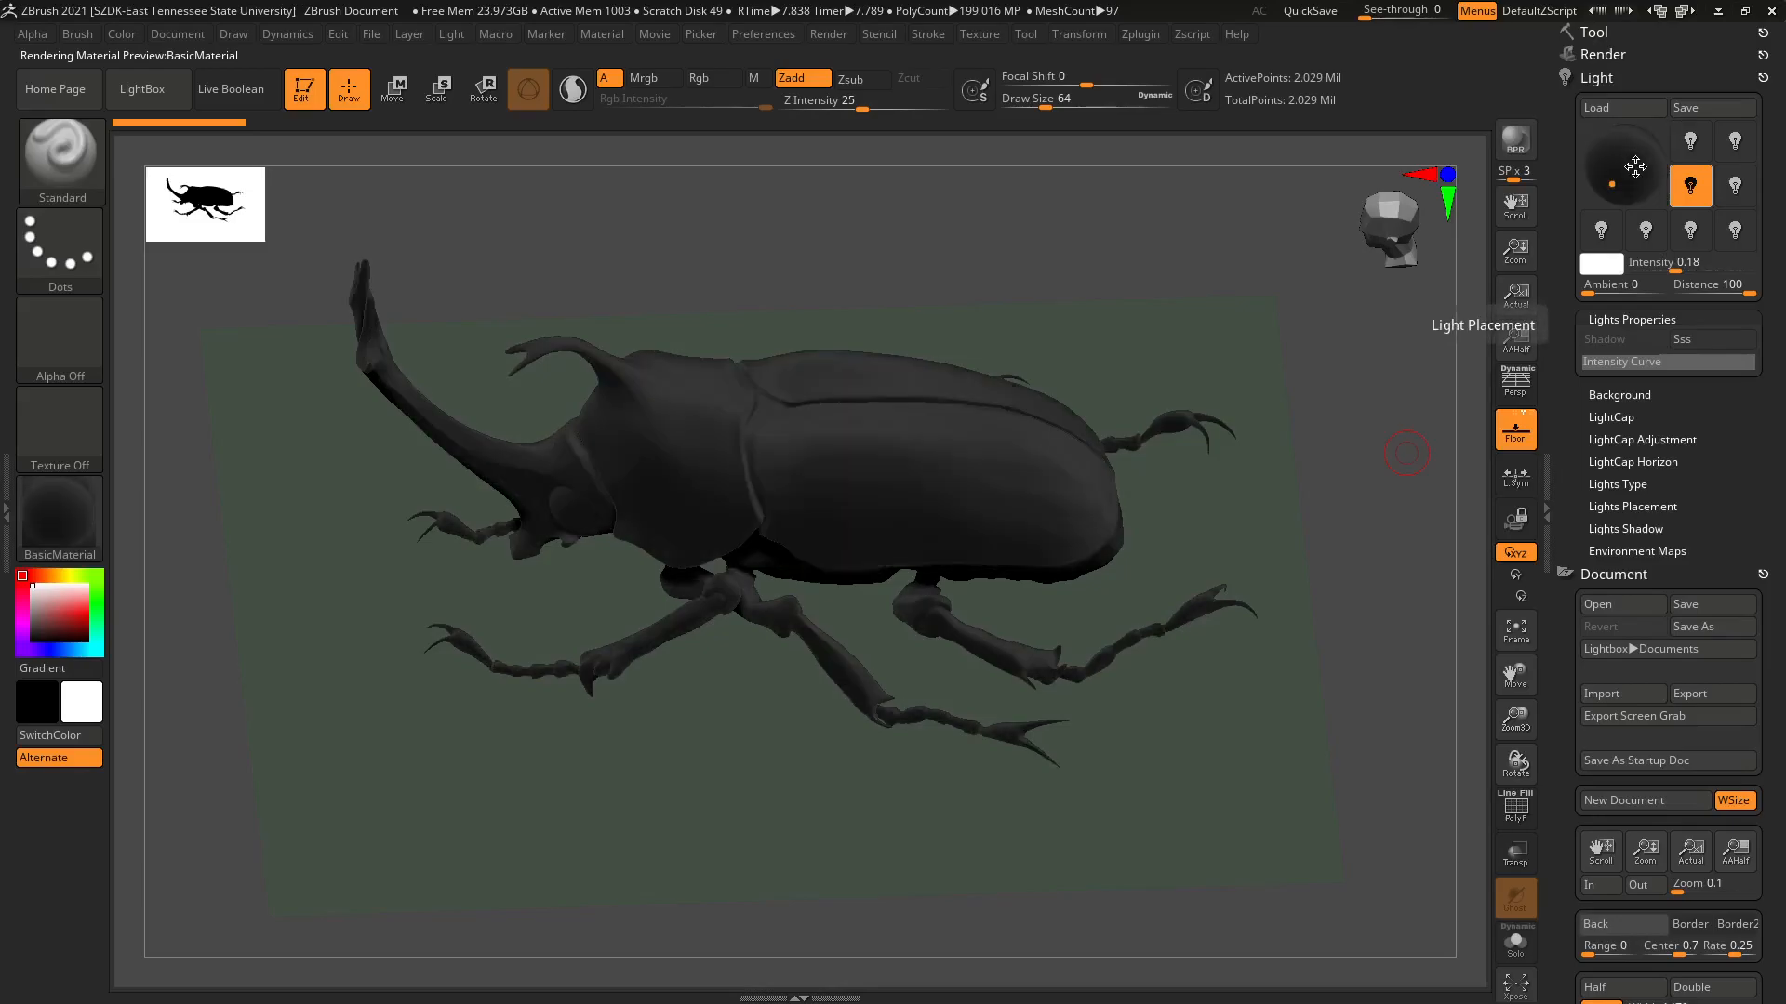
drag(1633, 165, 1626, 165)
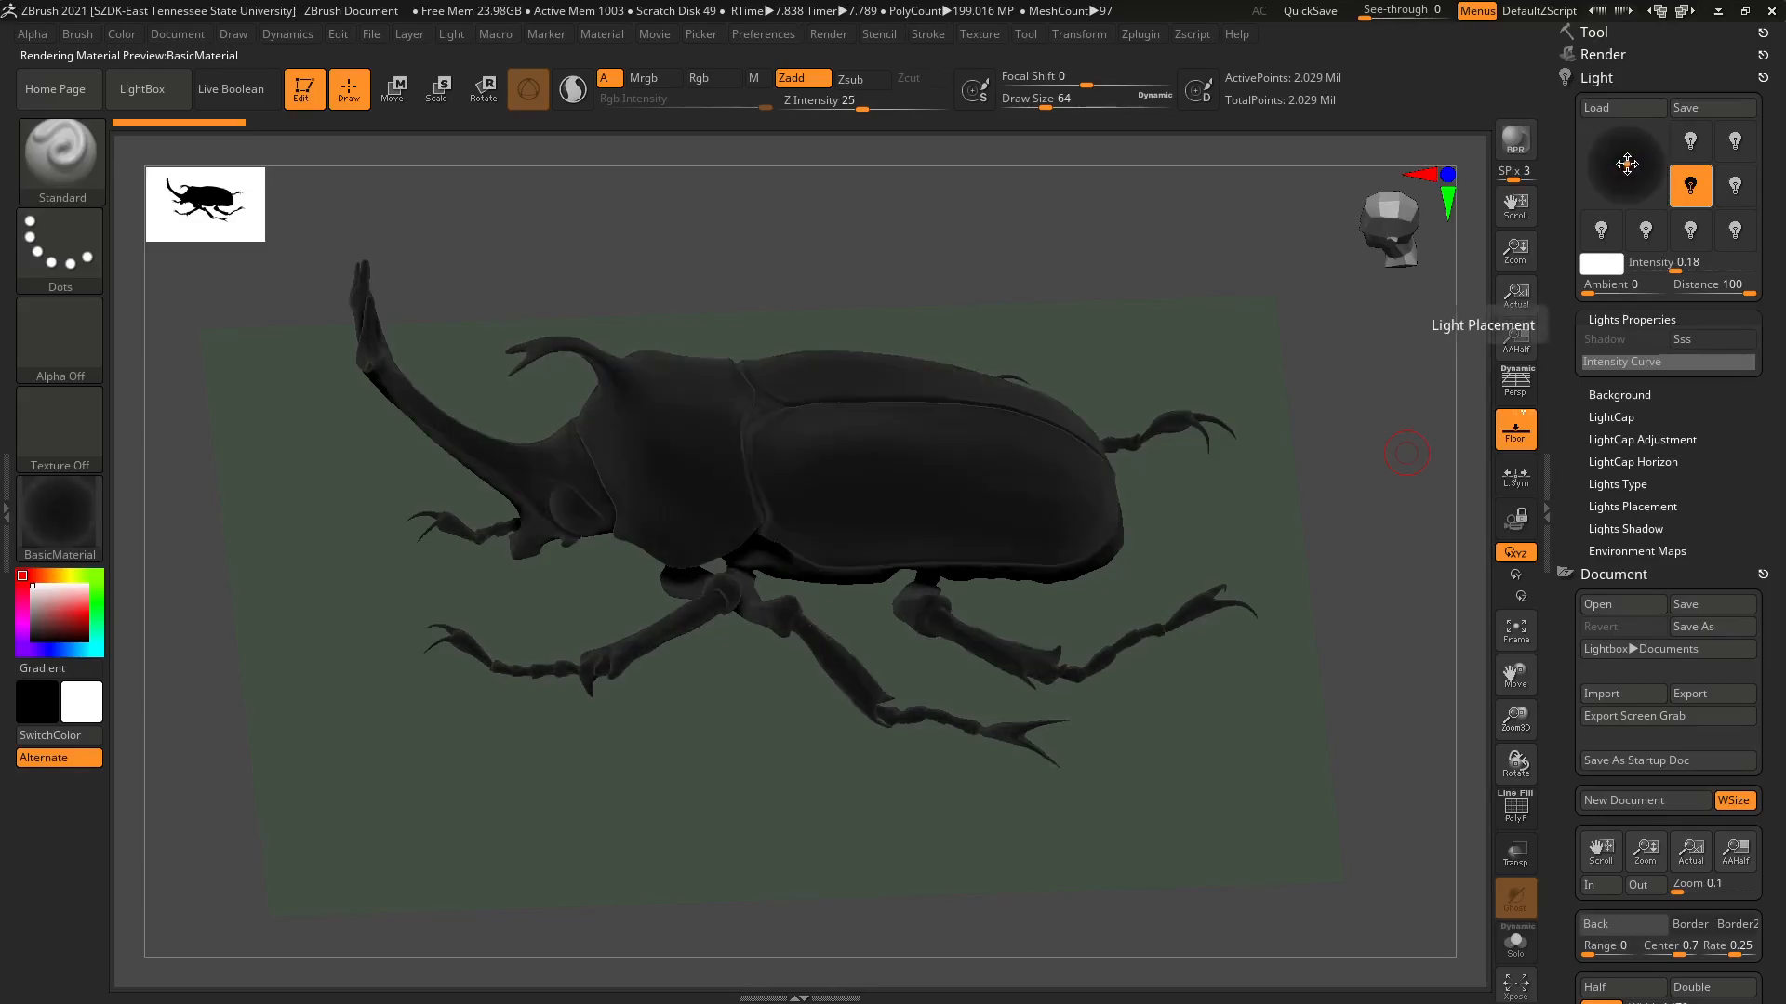
click(1610, 164)
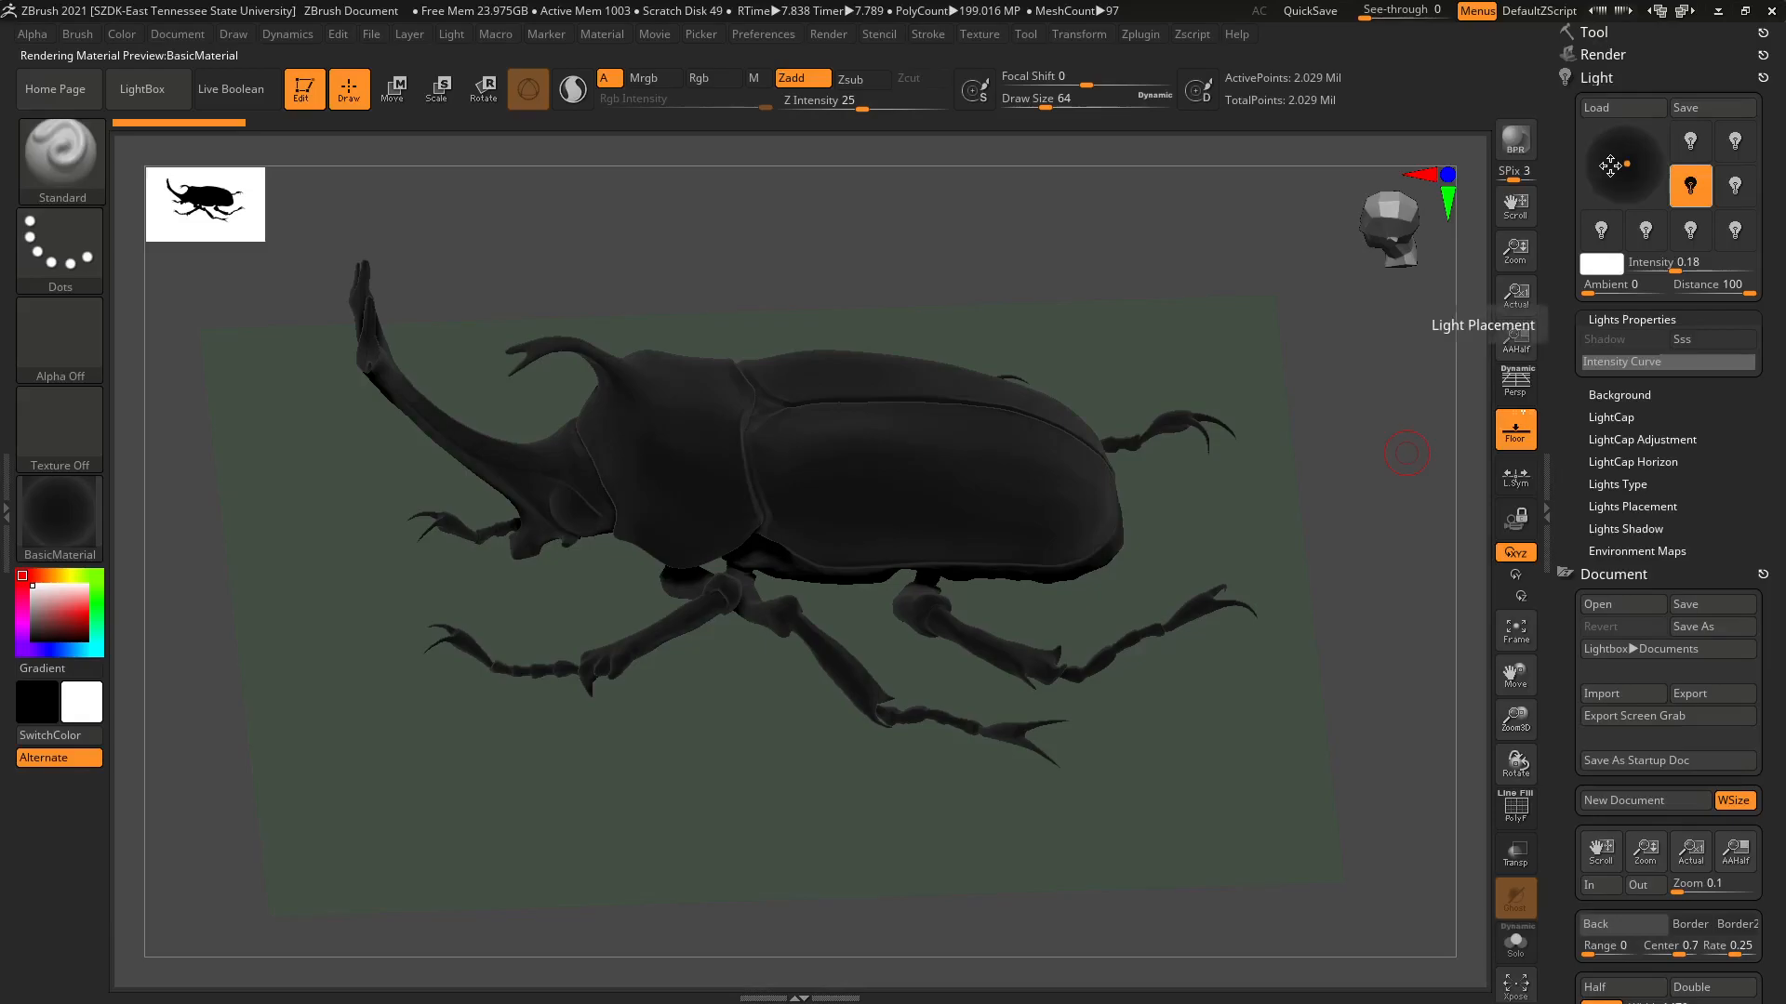
click(1632, 179)
drag(1631, 163, 1625, 184)
click(1628, 185)
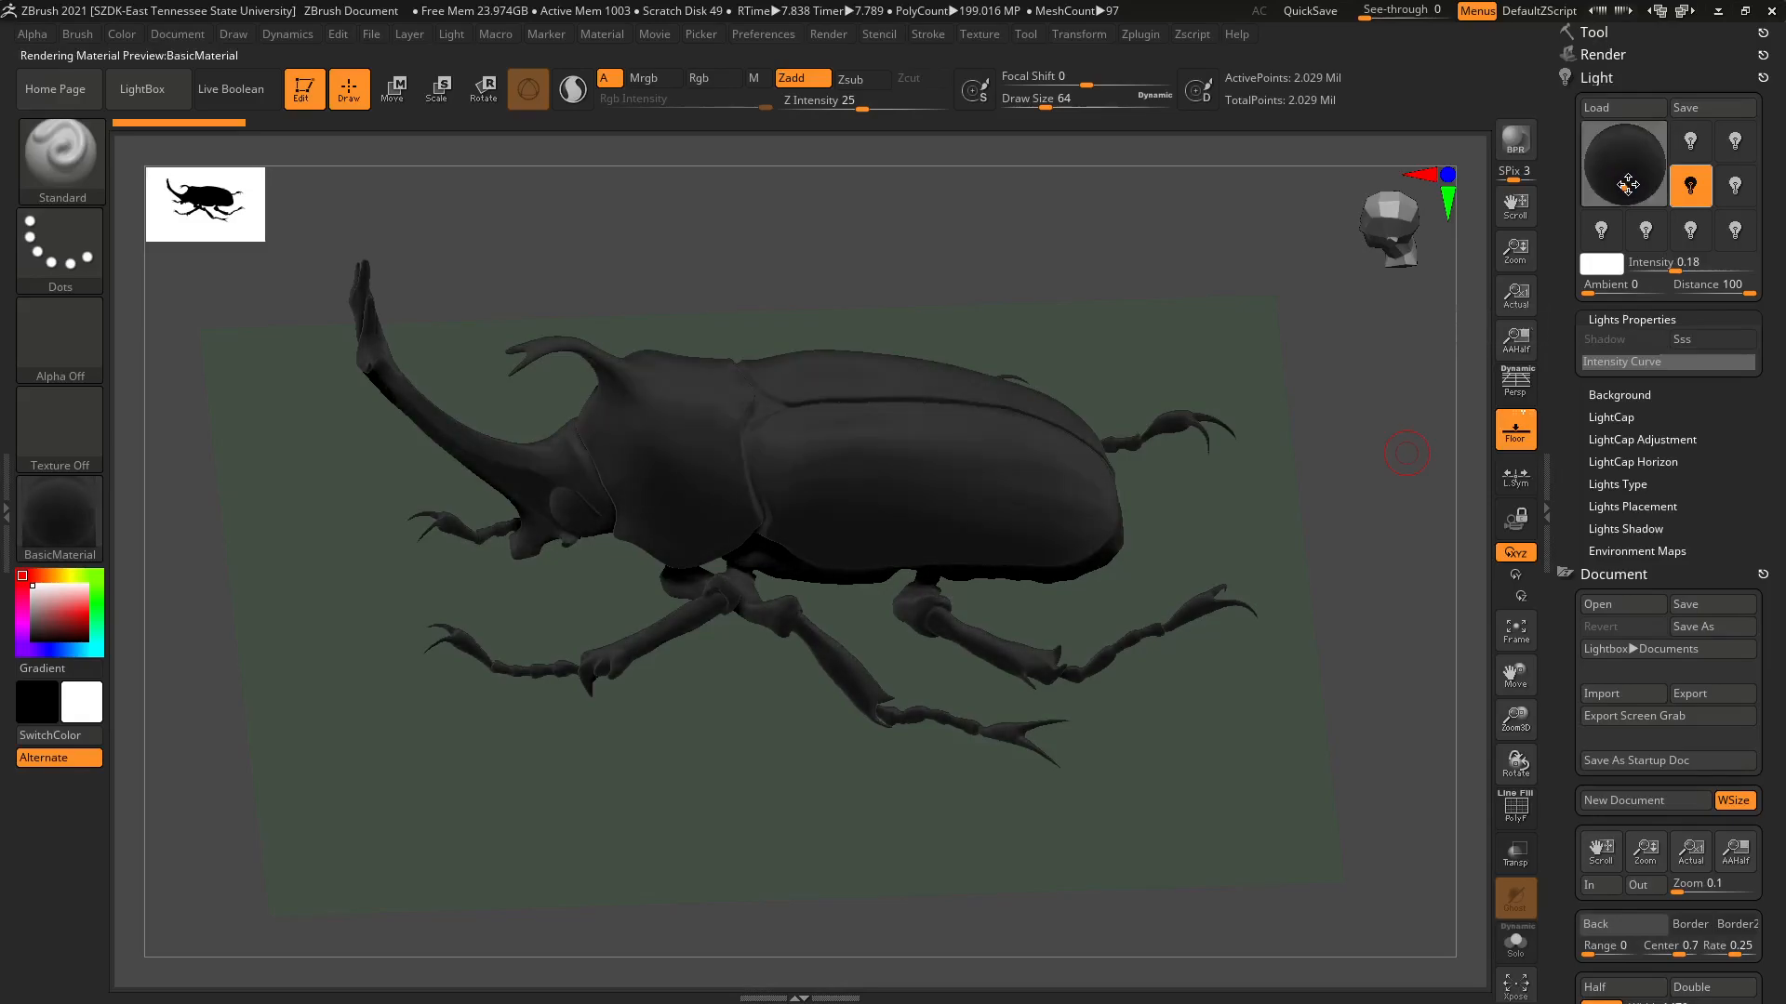
click(1627, 185)
drag(1628, 185, 1628, 188)
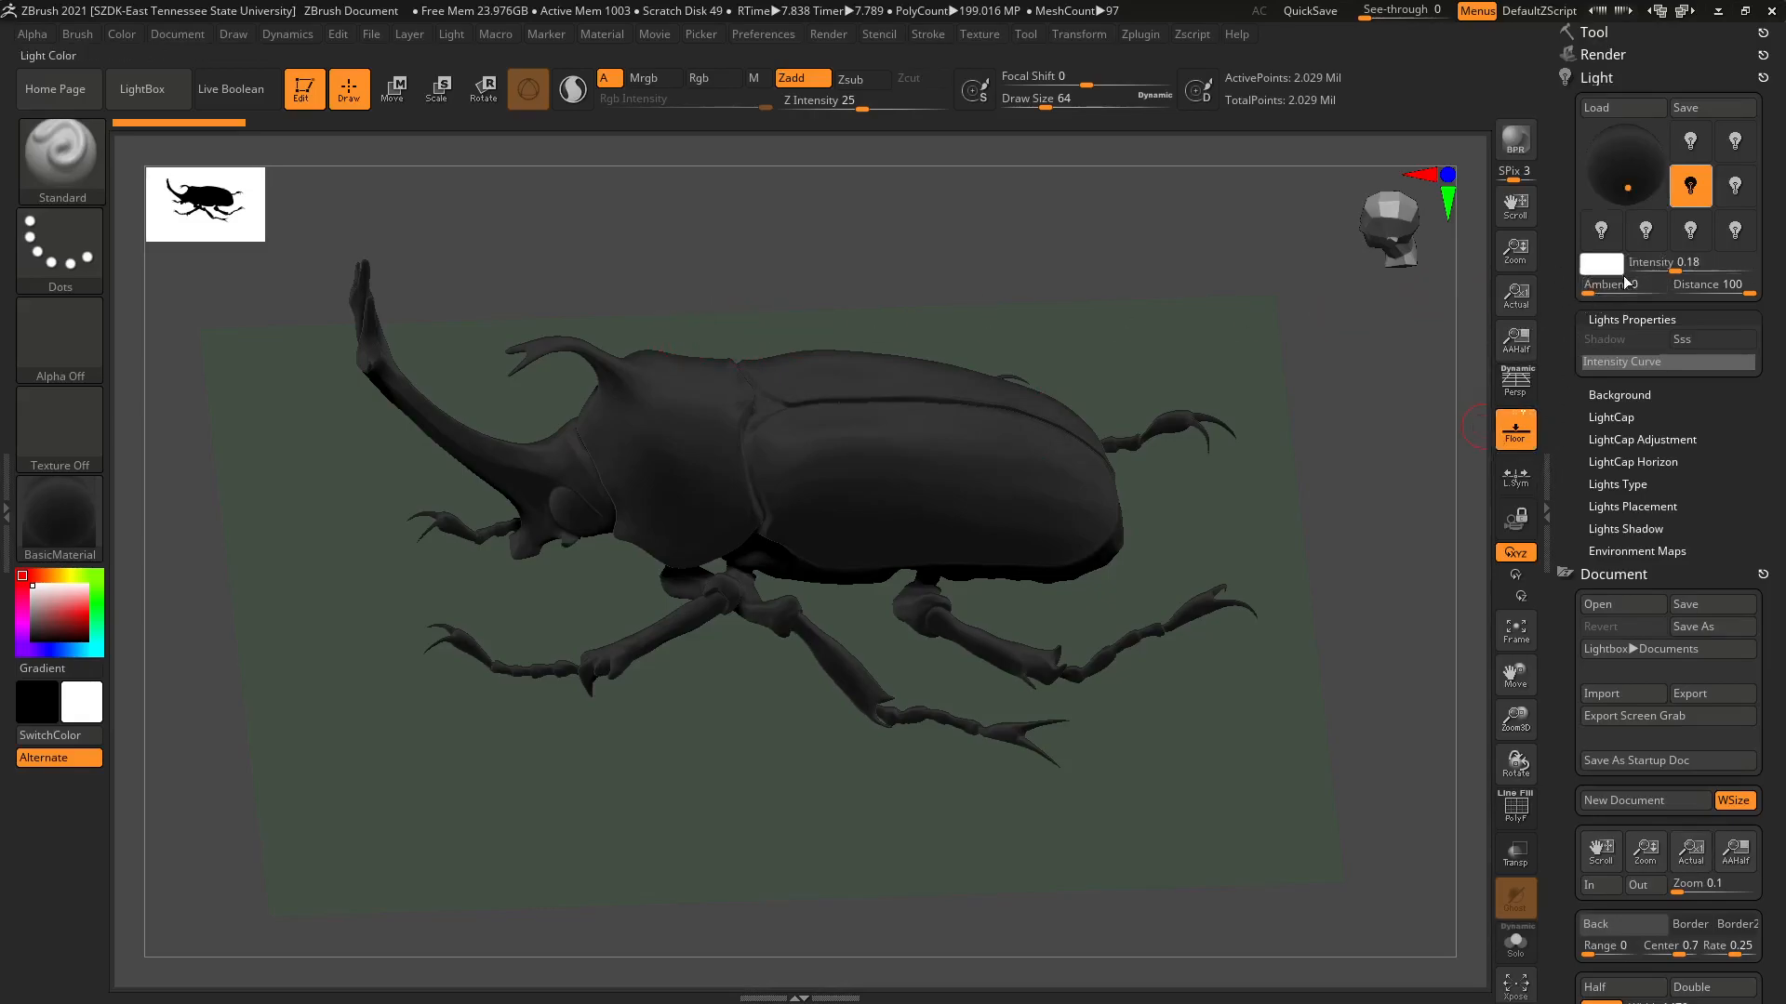
Raise the third light's intensity to about 0.42, shift it slightly up toward the sphere's center, and render with BPR.
drag(1665, 266, 1680, 272)
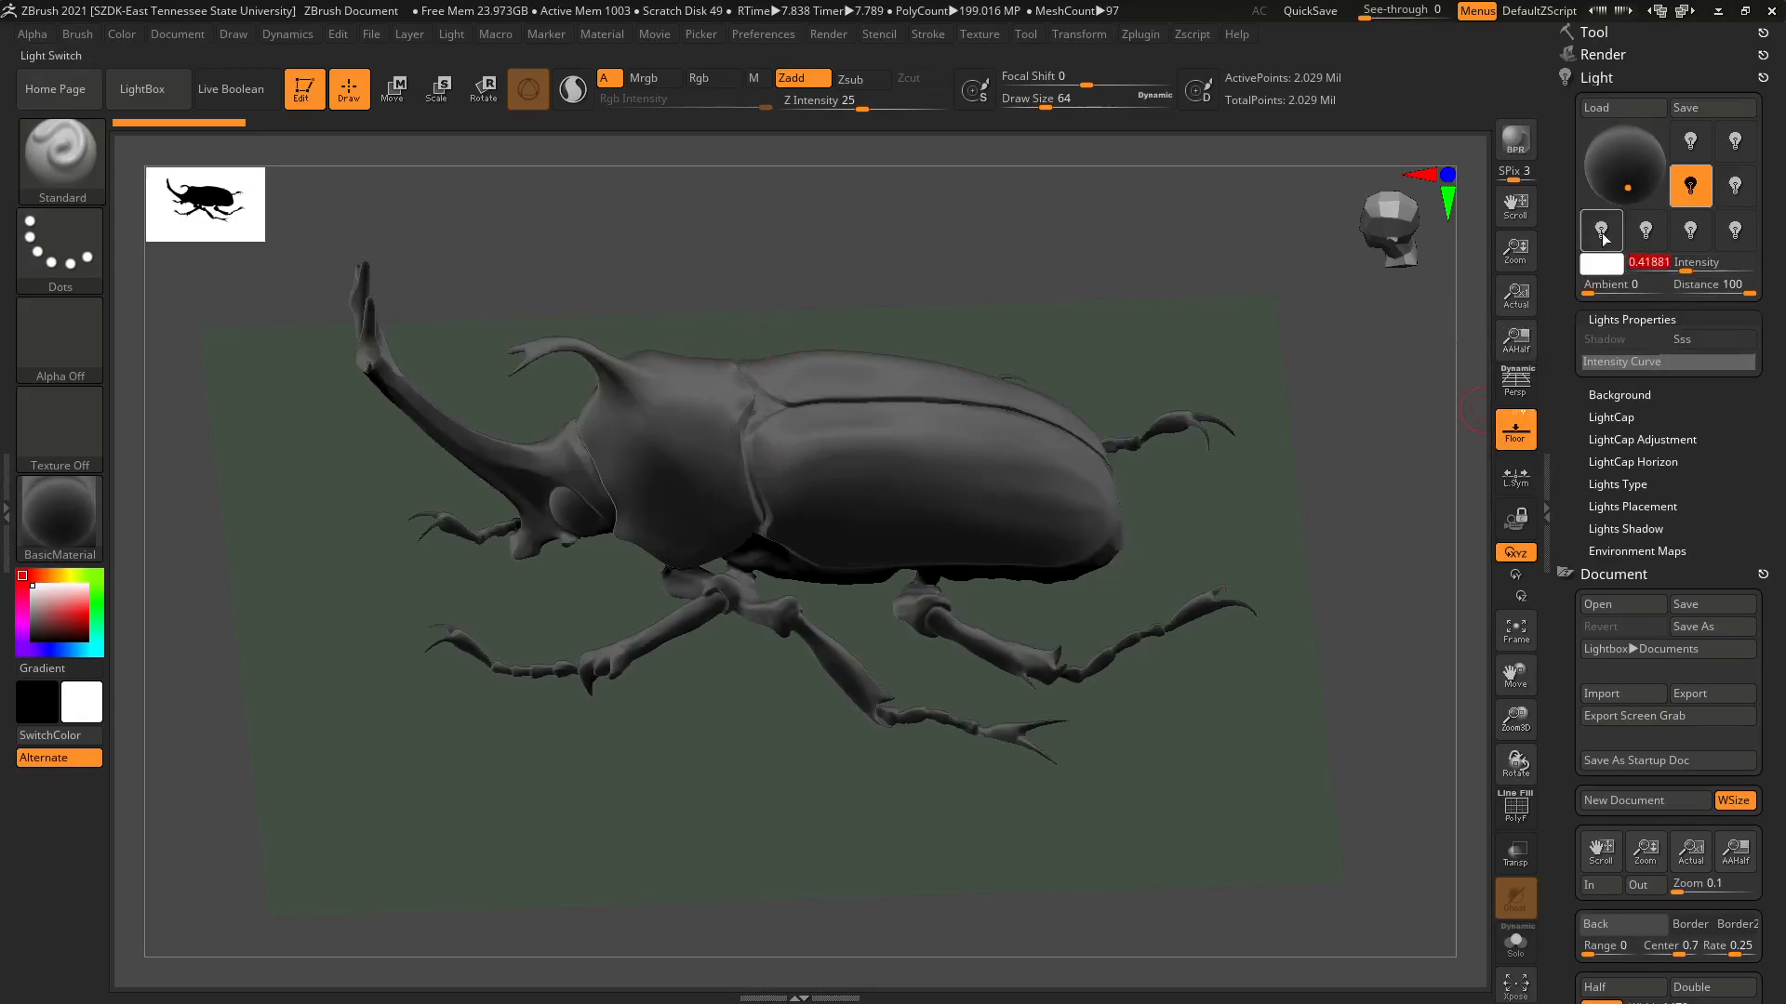
drag(1627, 190, 1629, 177)
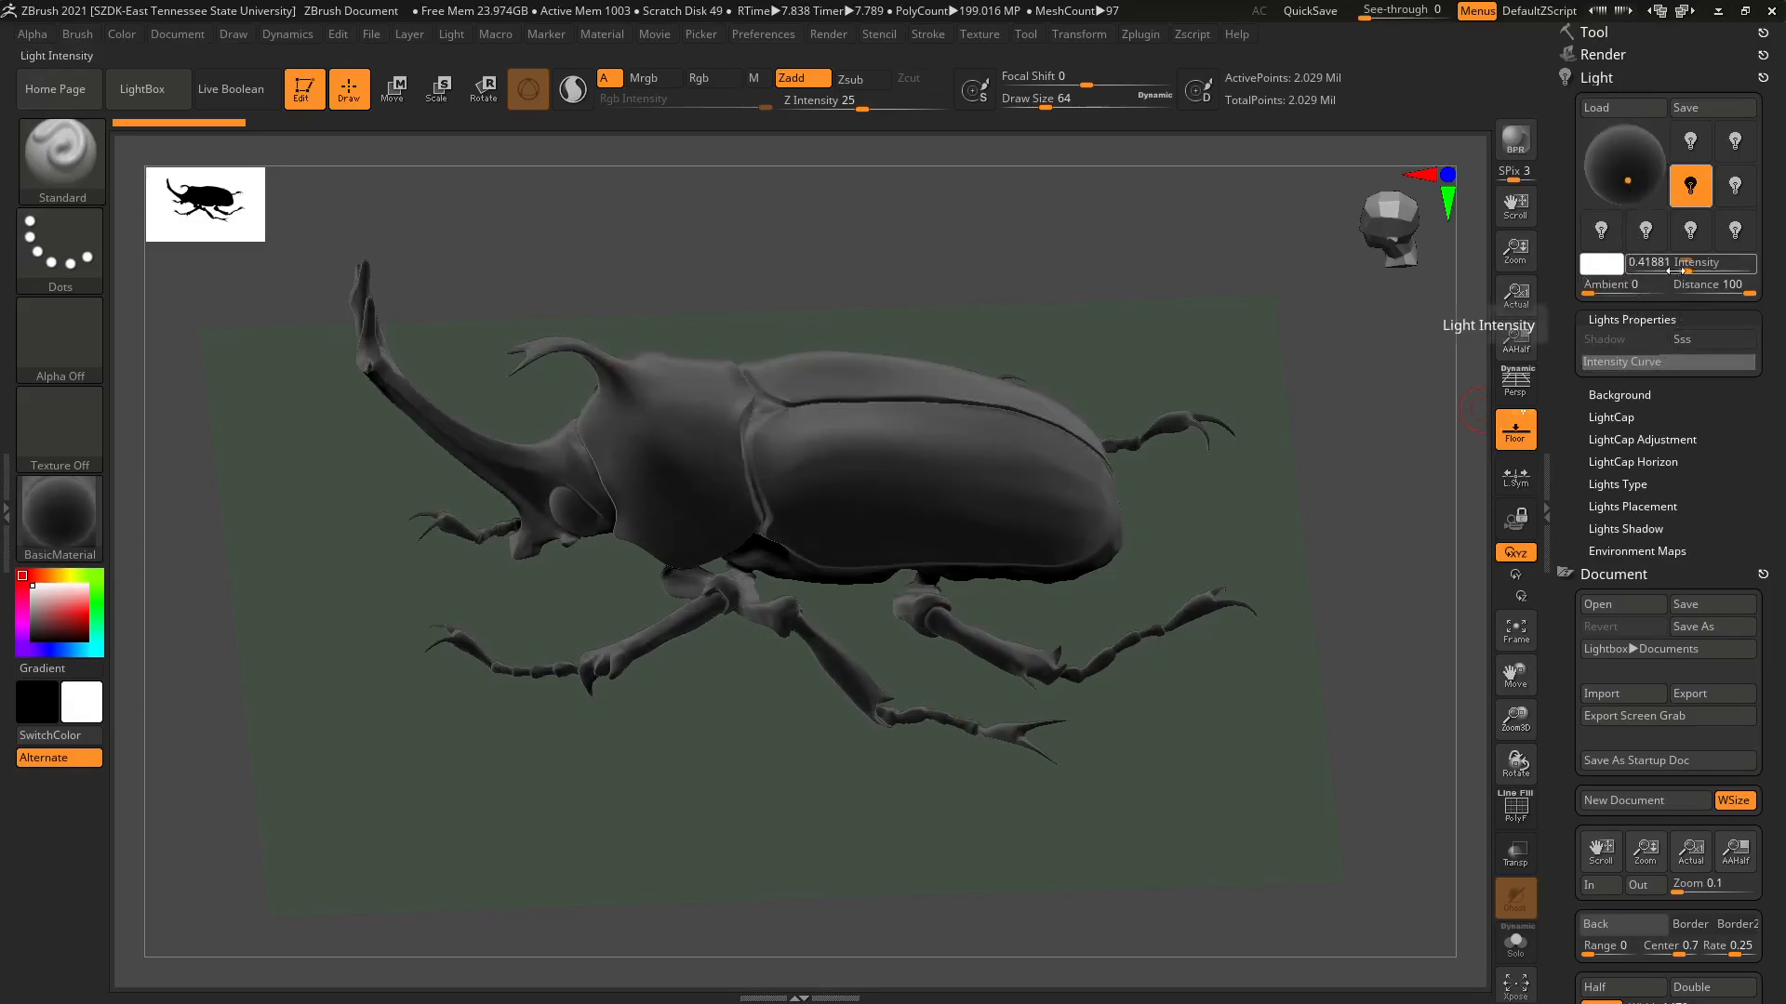
click(1523, 144)
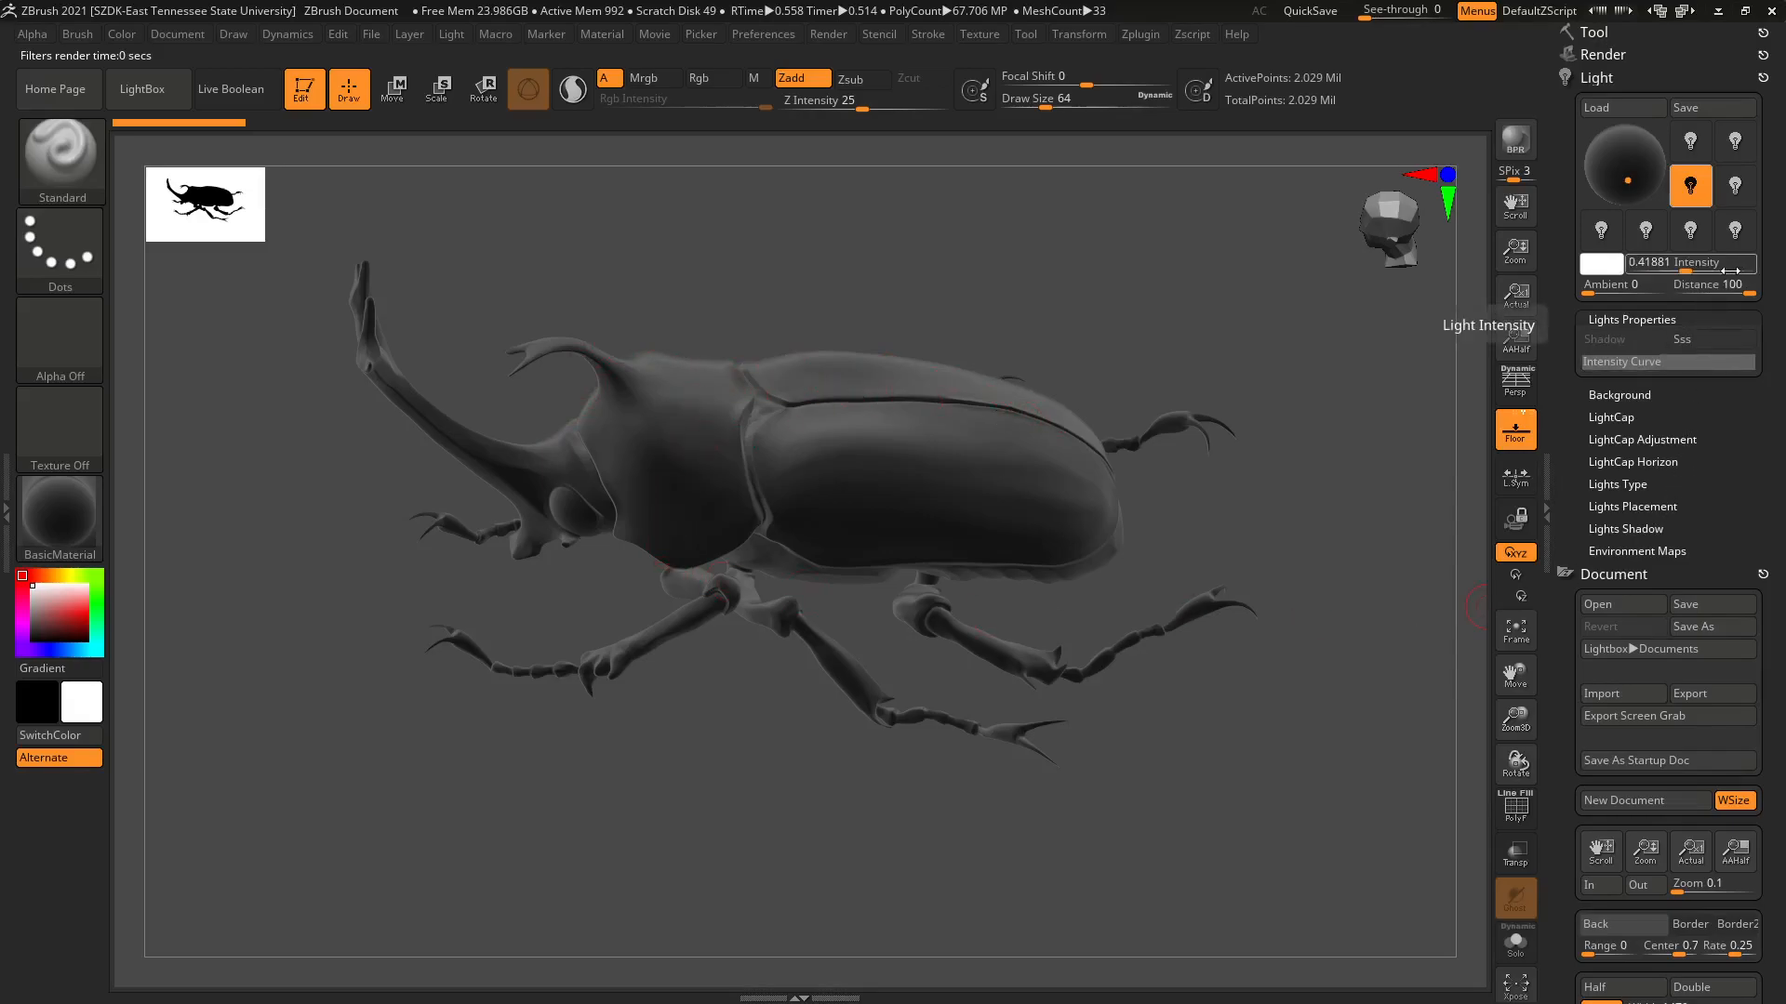
Change the third light's color to a pale blue and set its intensity to 0.5.
click(1603, 267)
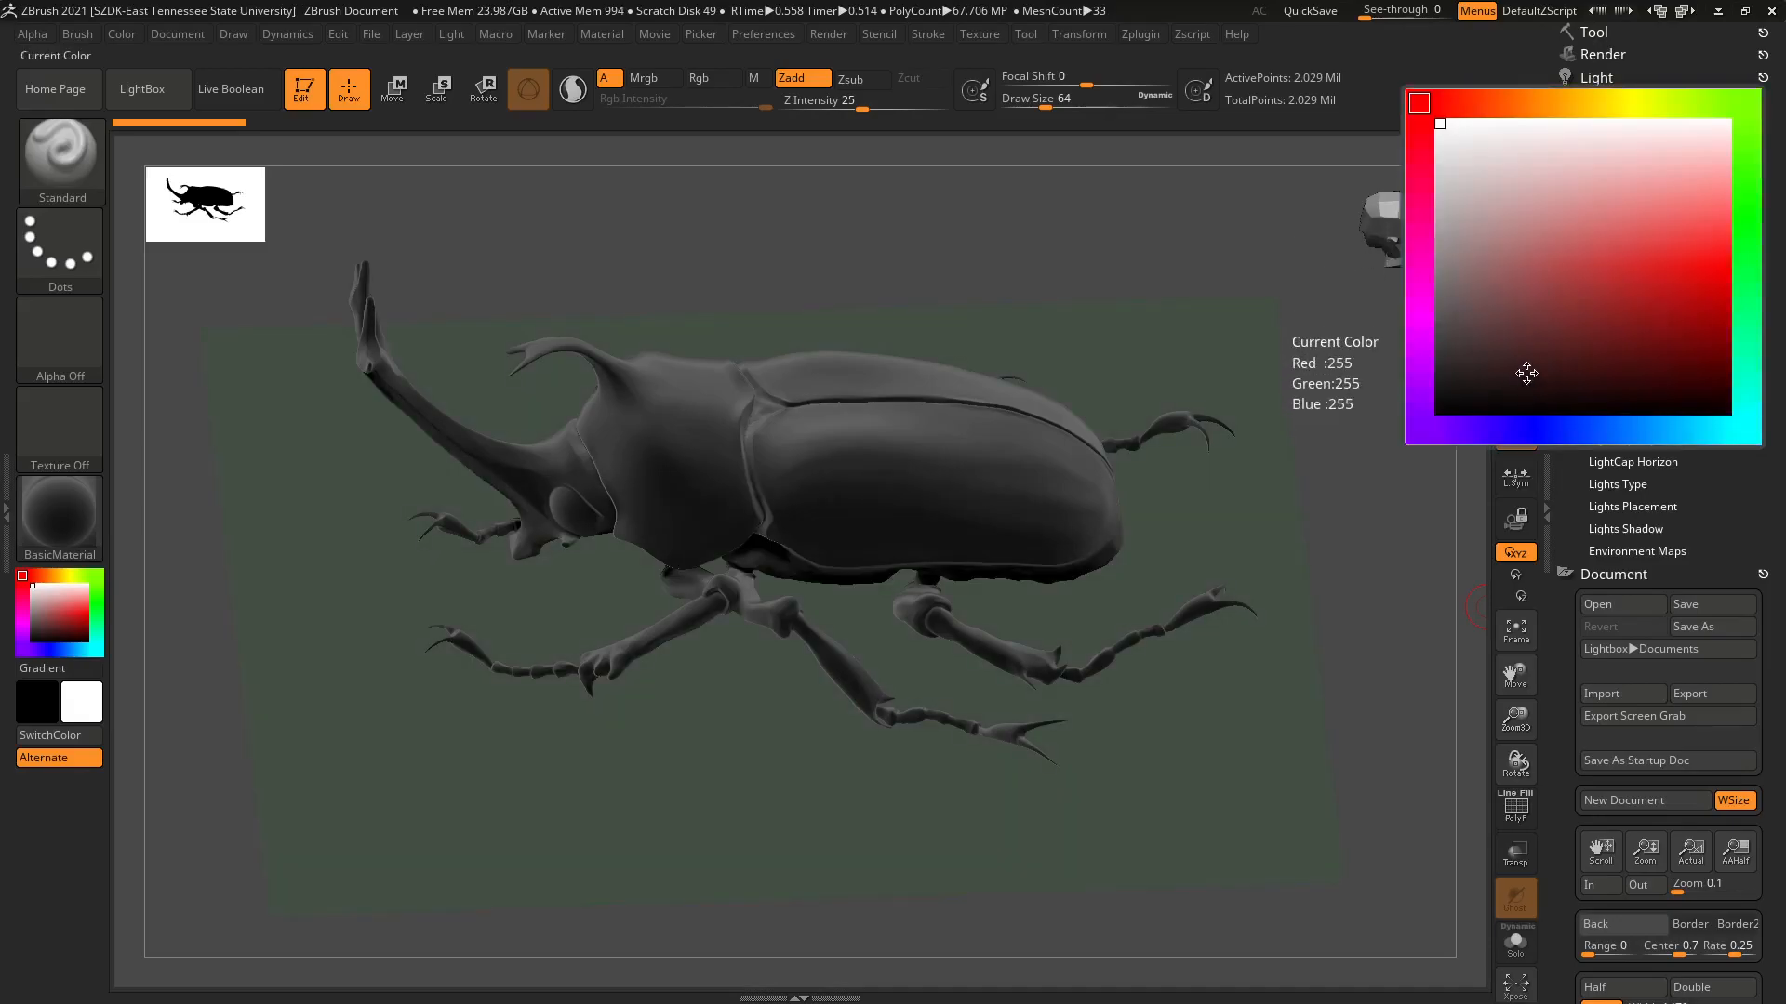
click(1586, 428)
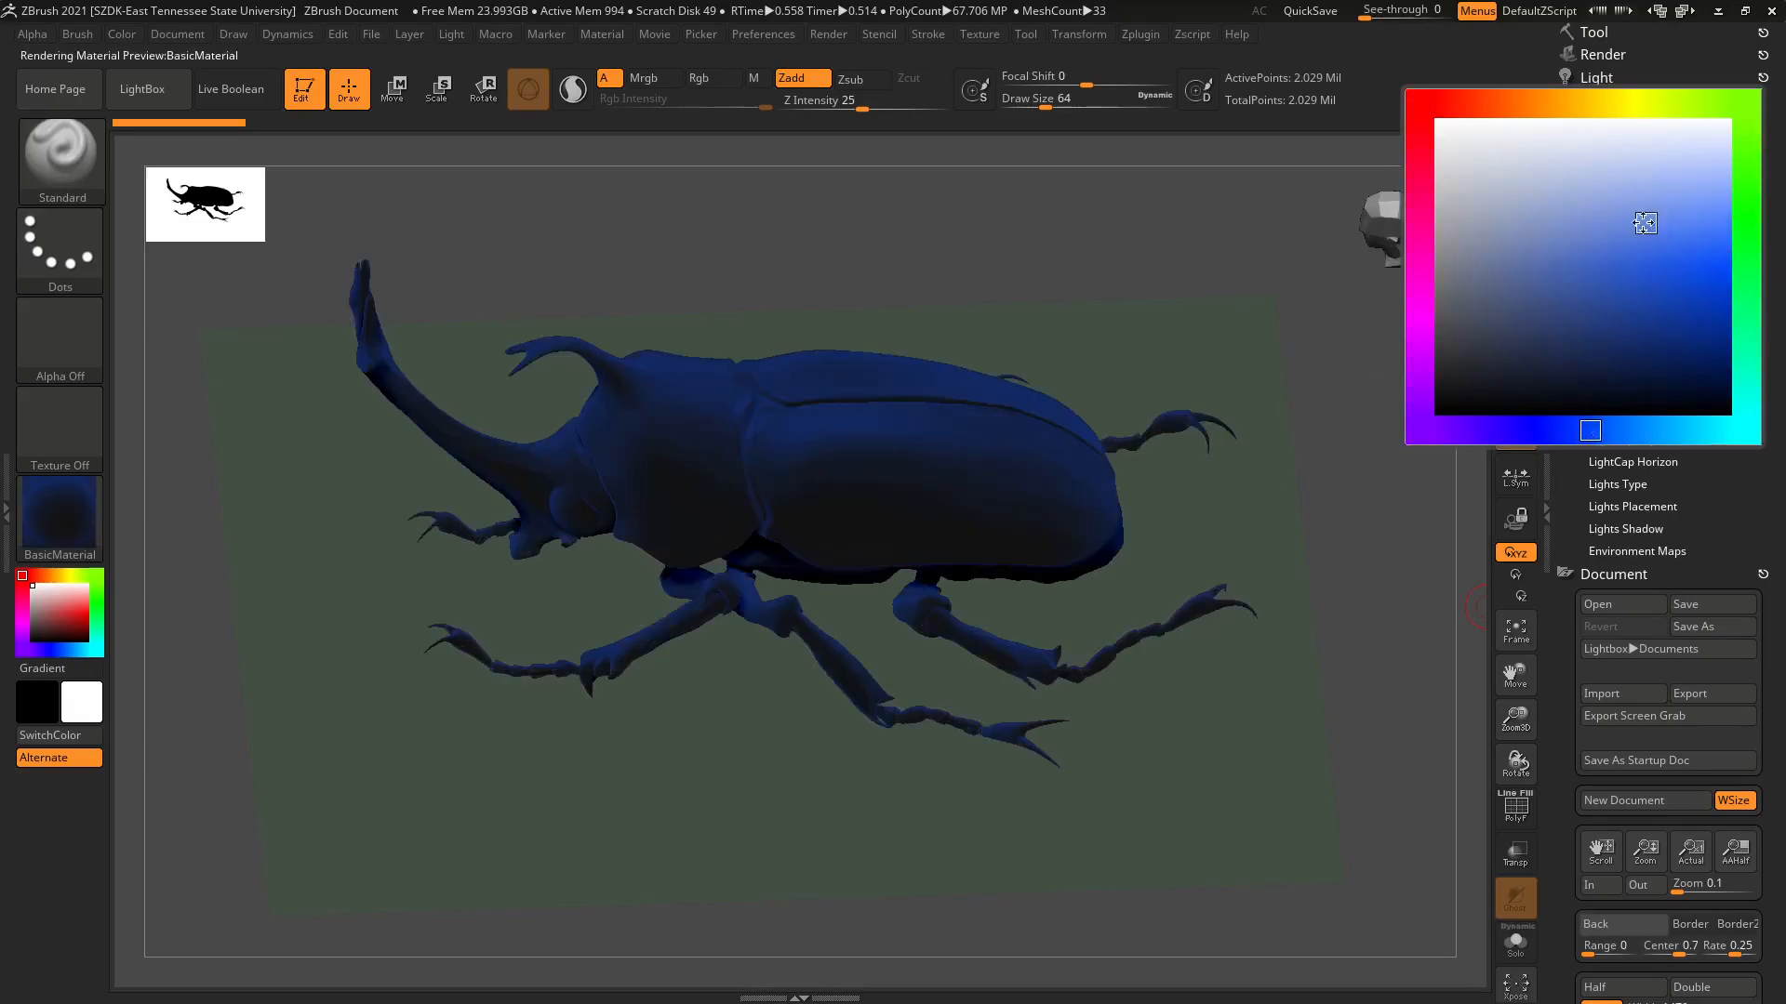
click(1547, 236)
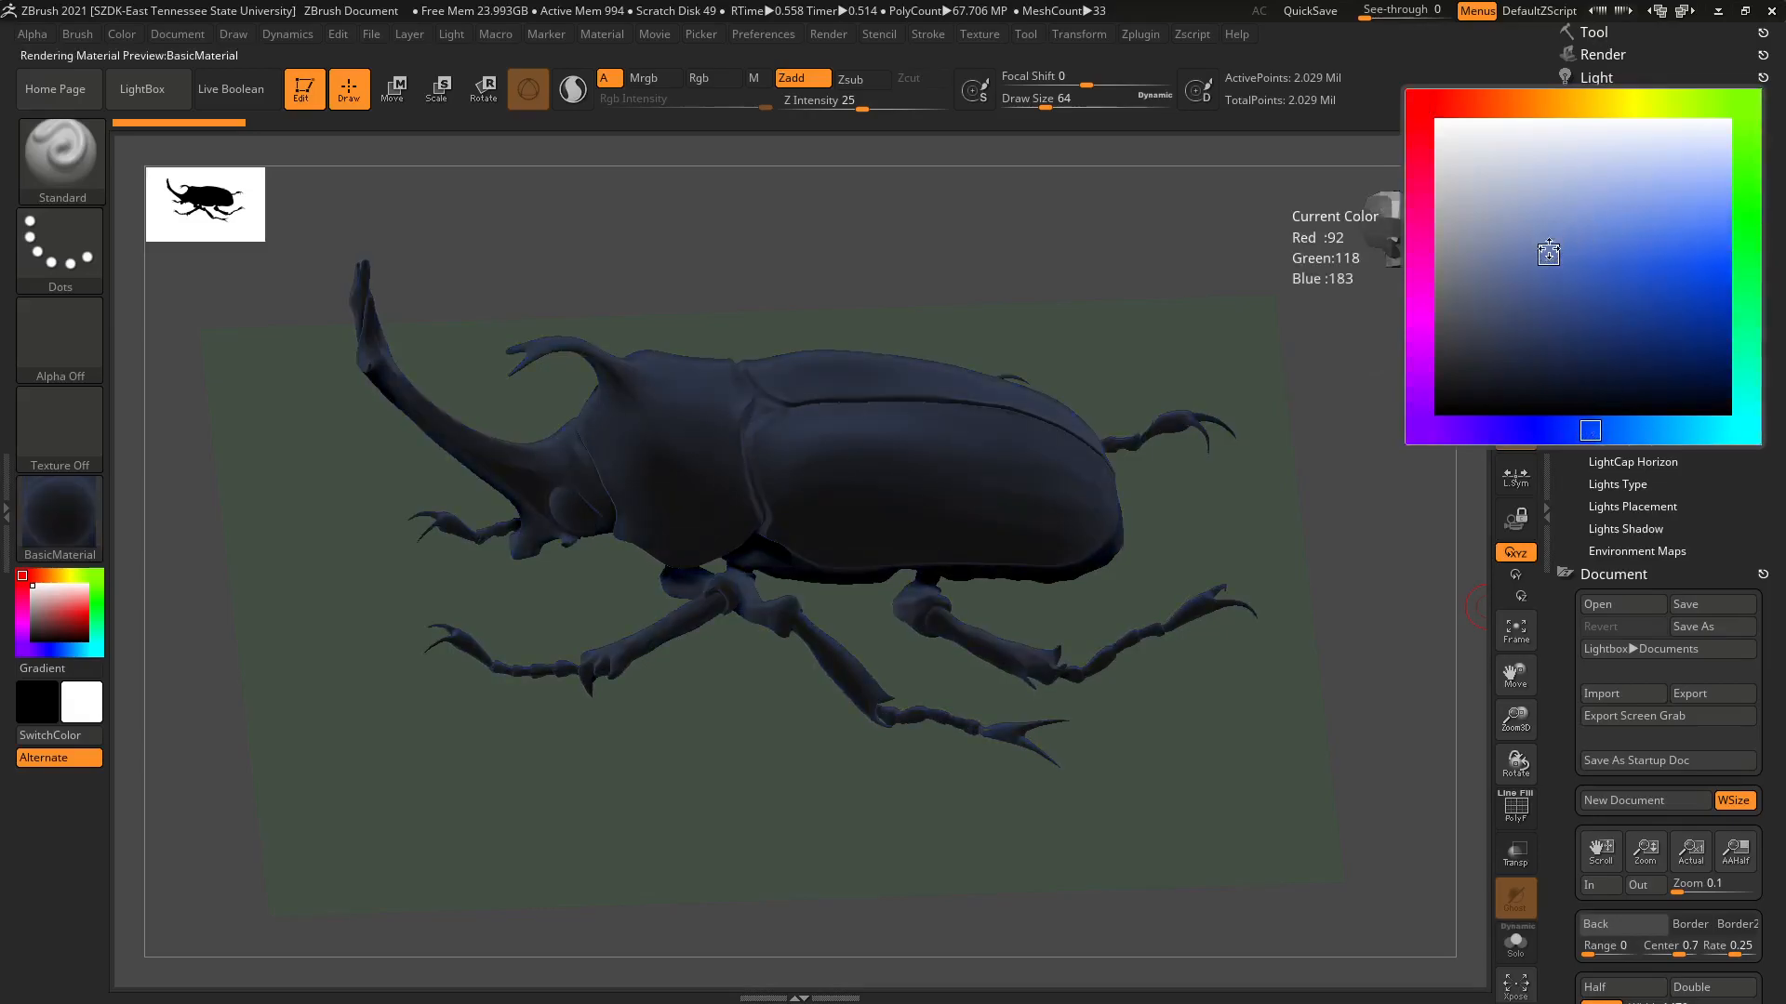
drag(1551, 235, 1559, 194)
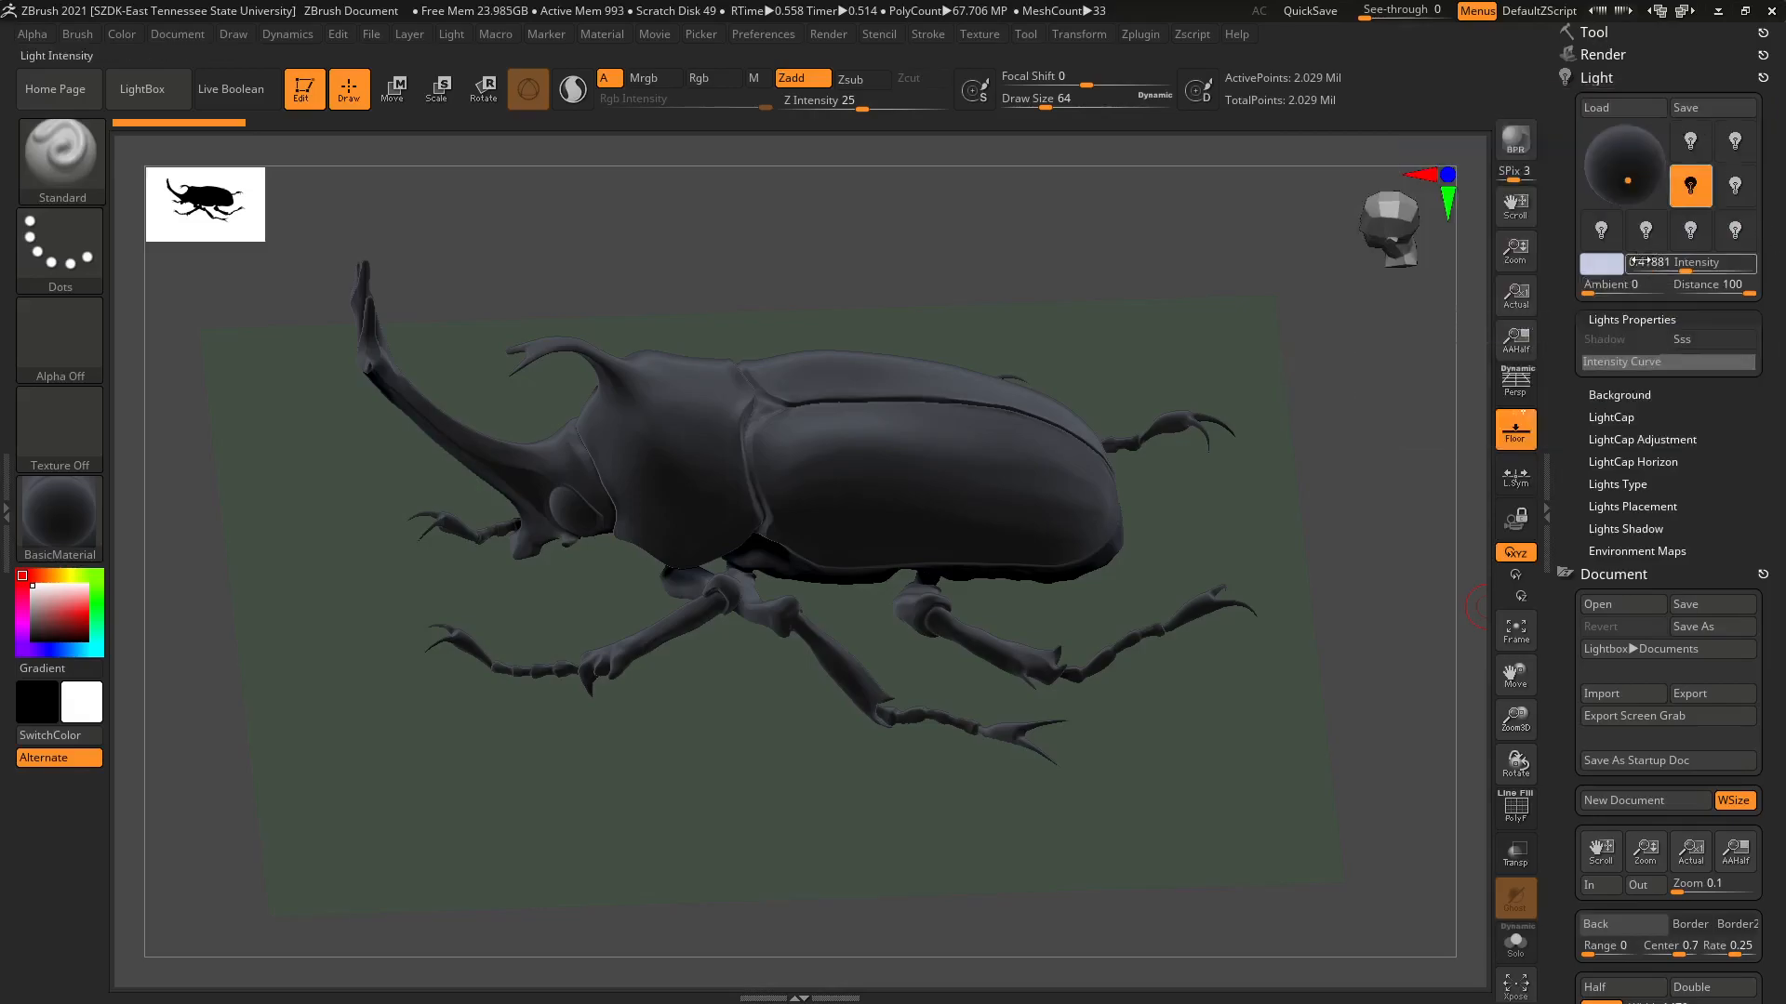
text(0.5)
key(Return)
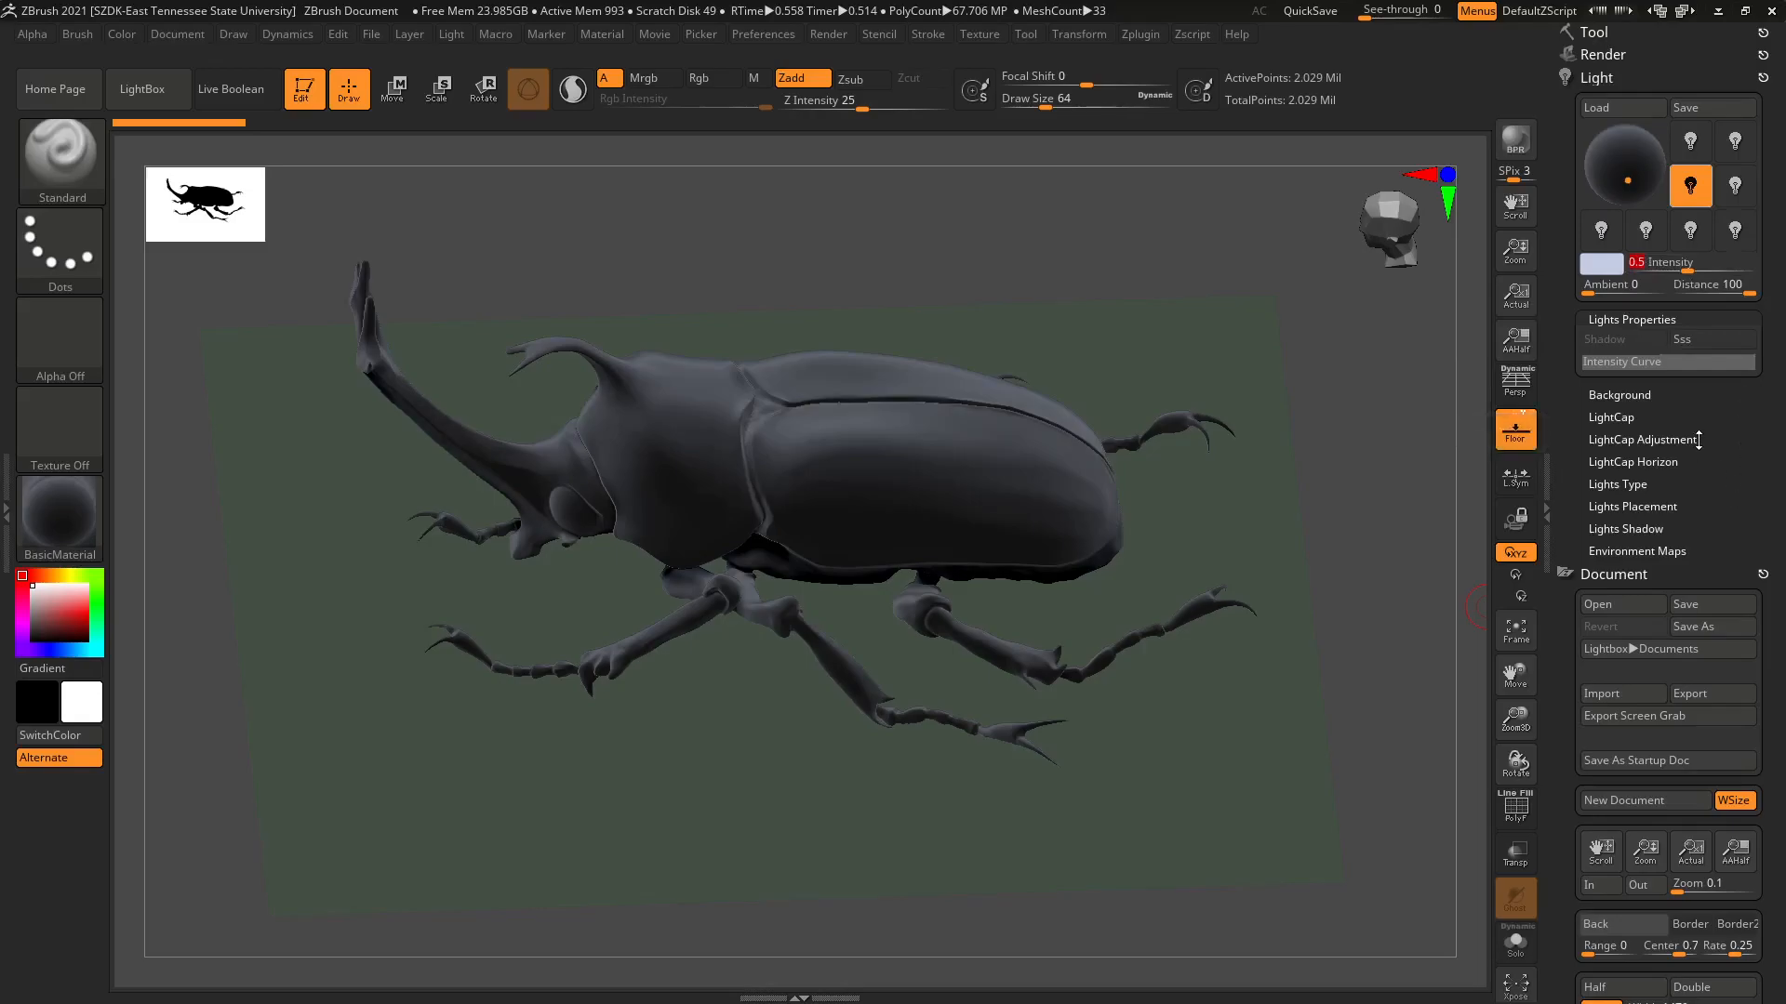
Check the Lights Shadow and Lights Properties settings for the third light's shadow options.
drag(1745, 445, 1758, 286)
scroll(1752, 397, up, 3)
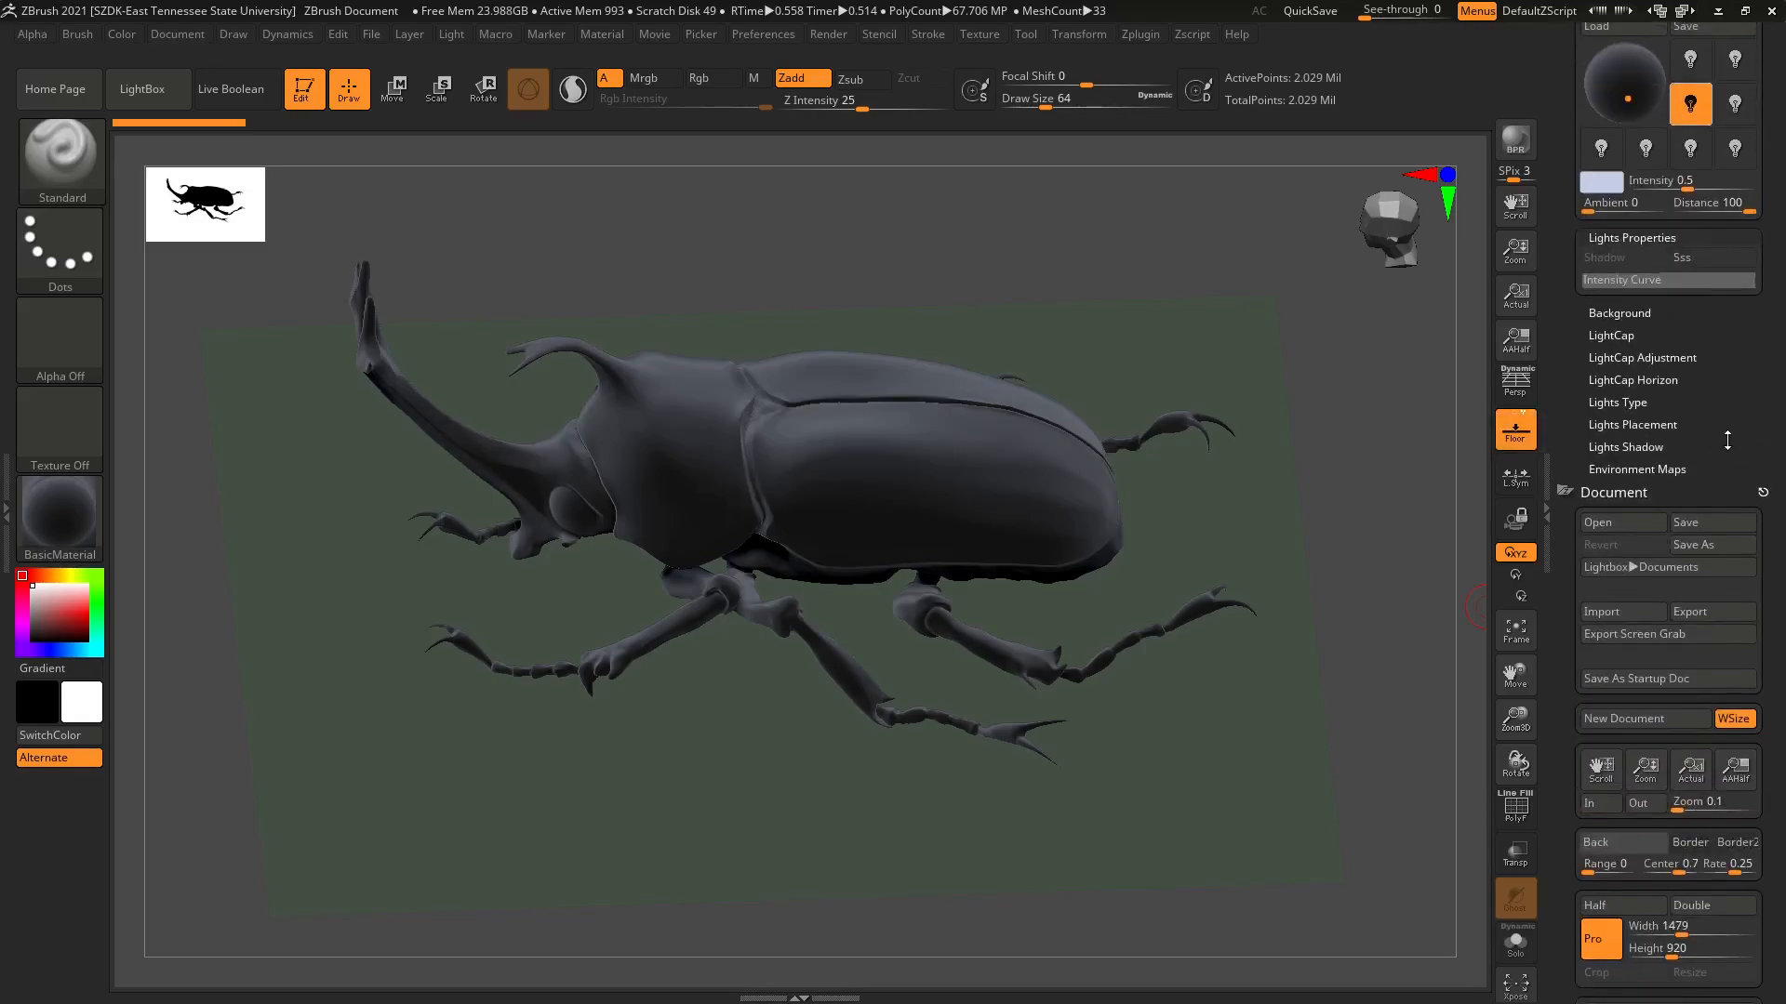
scroll(1731, 372, up, 1)
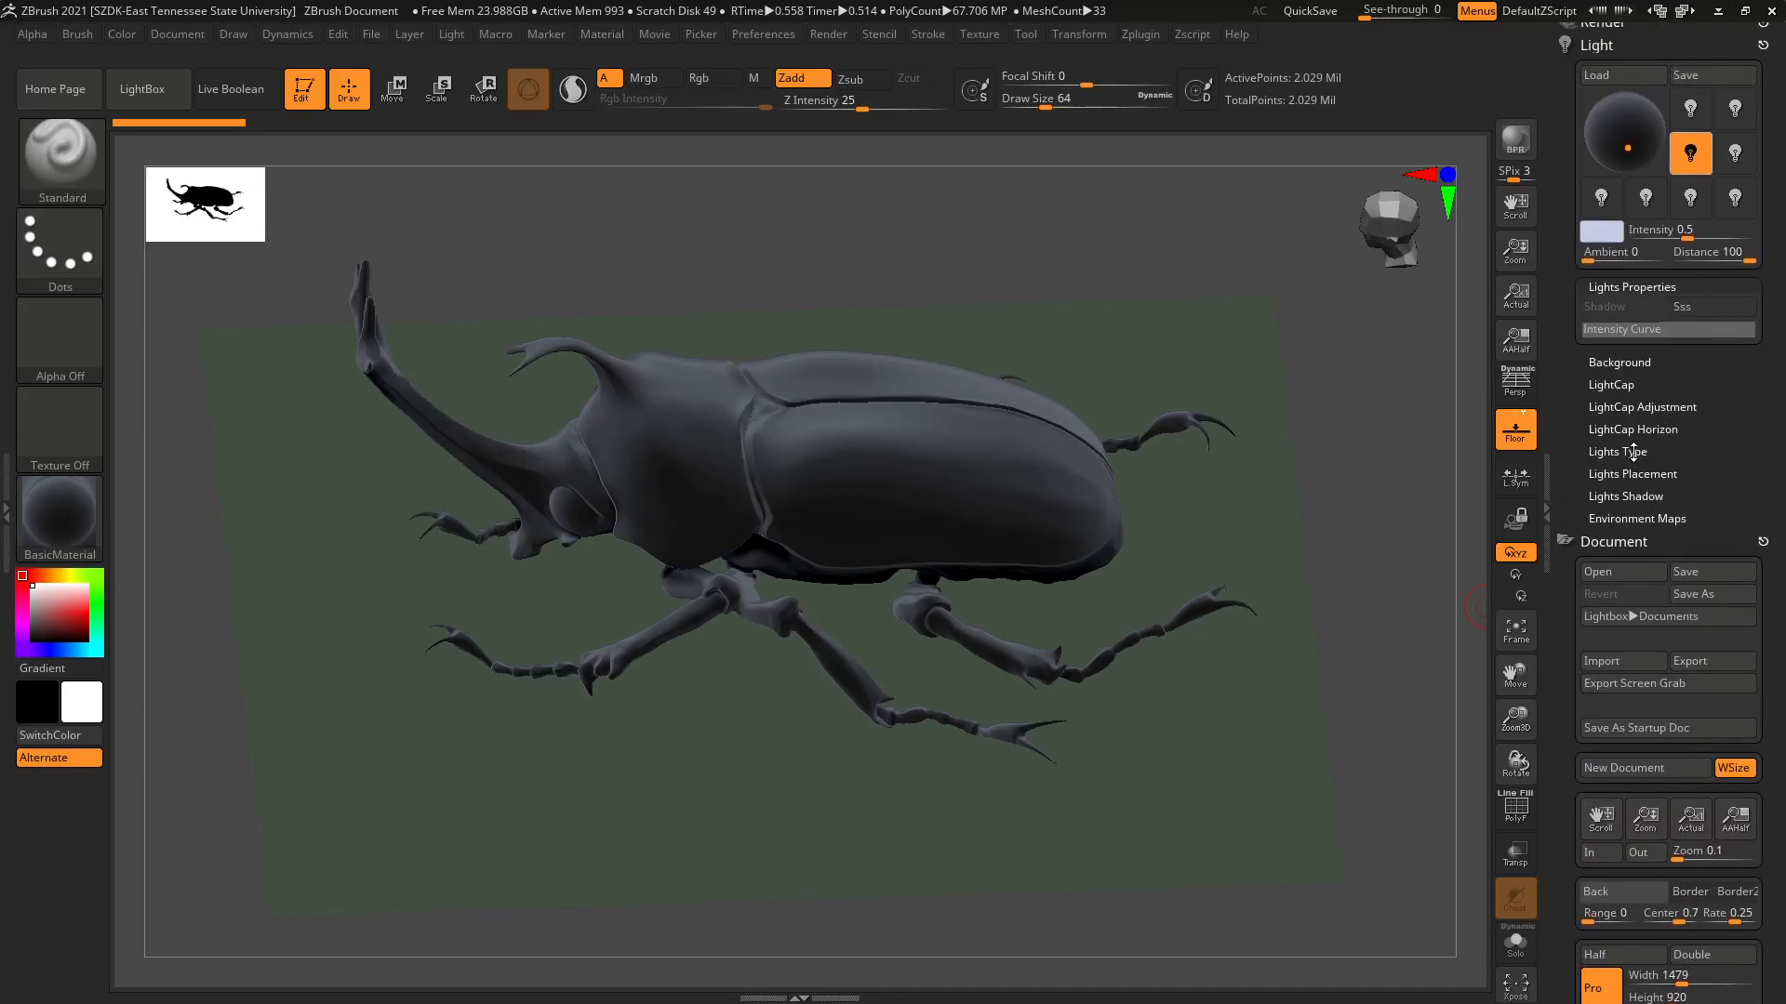
click(1629, 496)
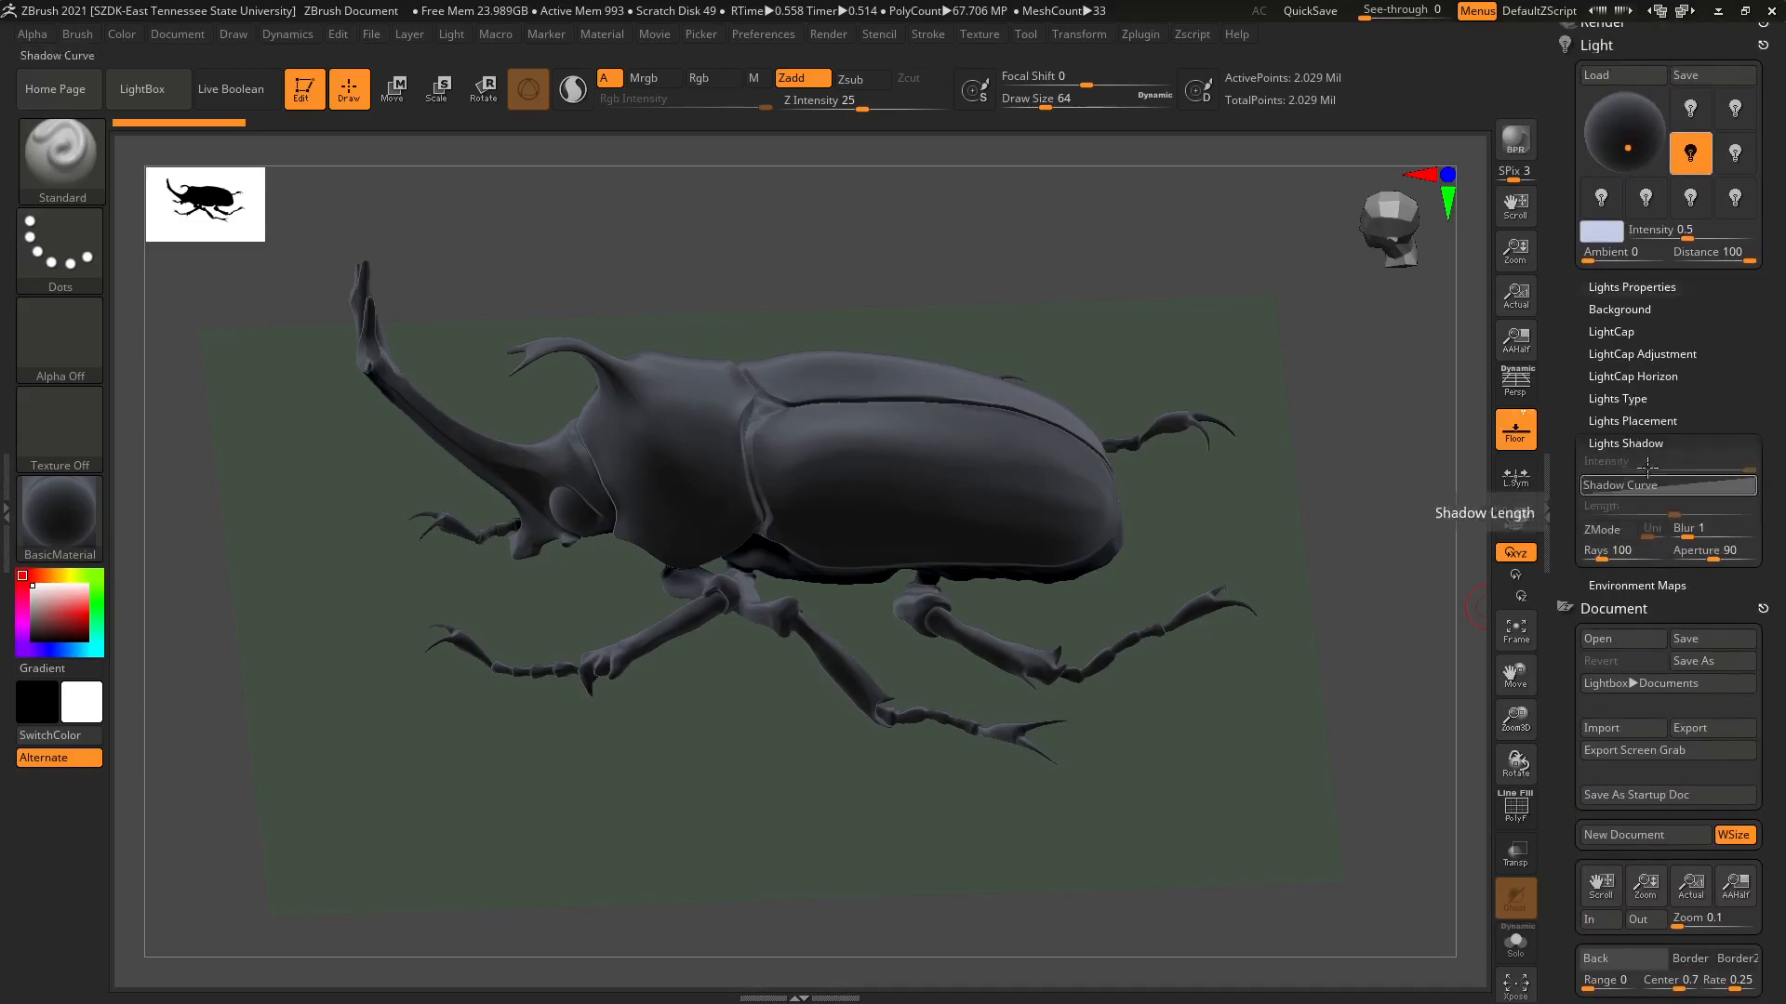
click(1620, 288)
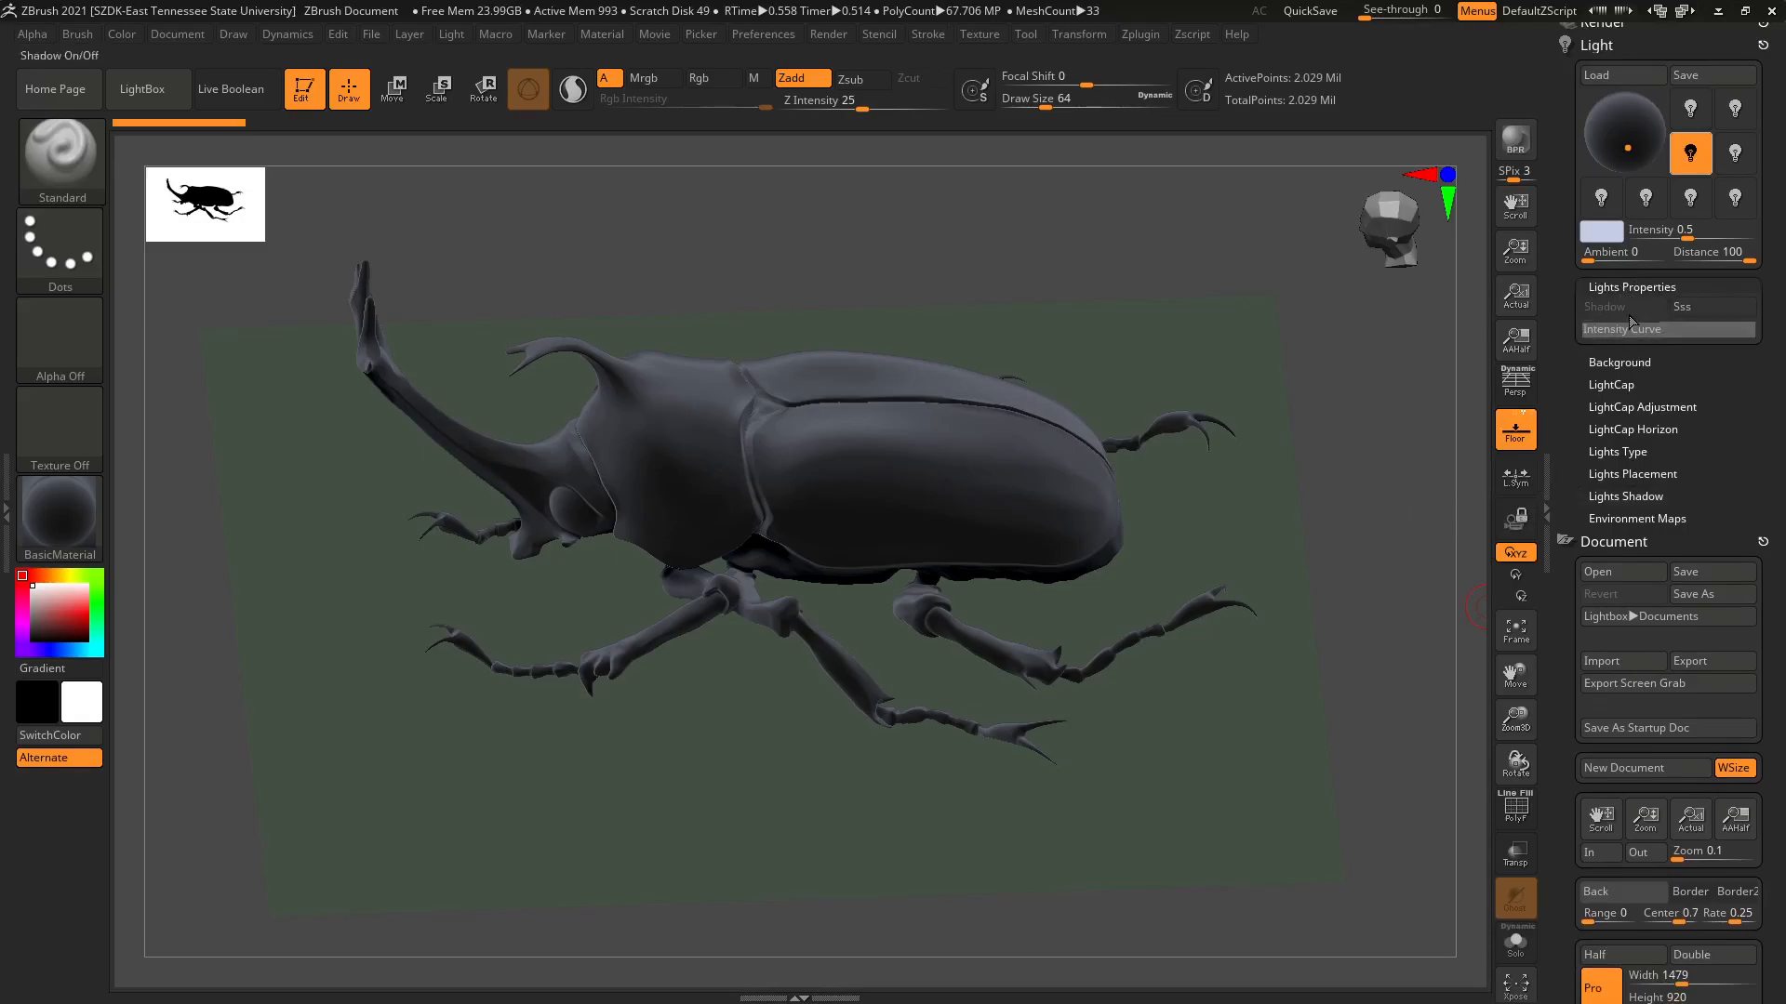
scroll(1731, 411, up, 1)
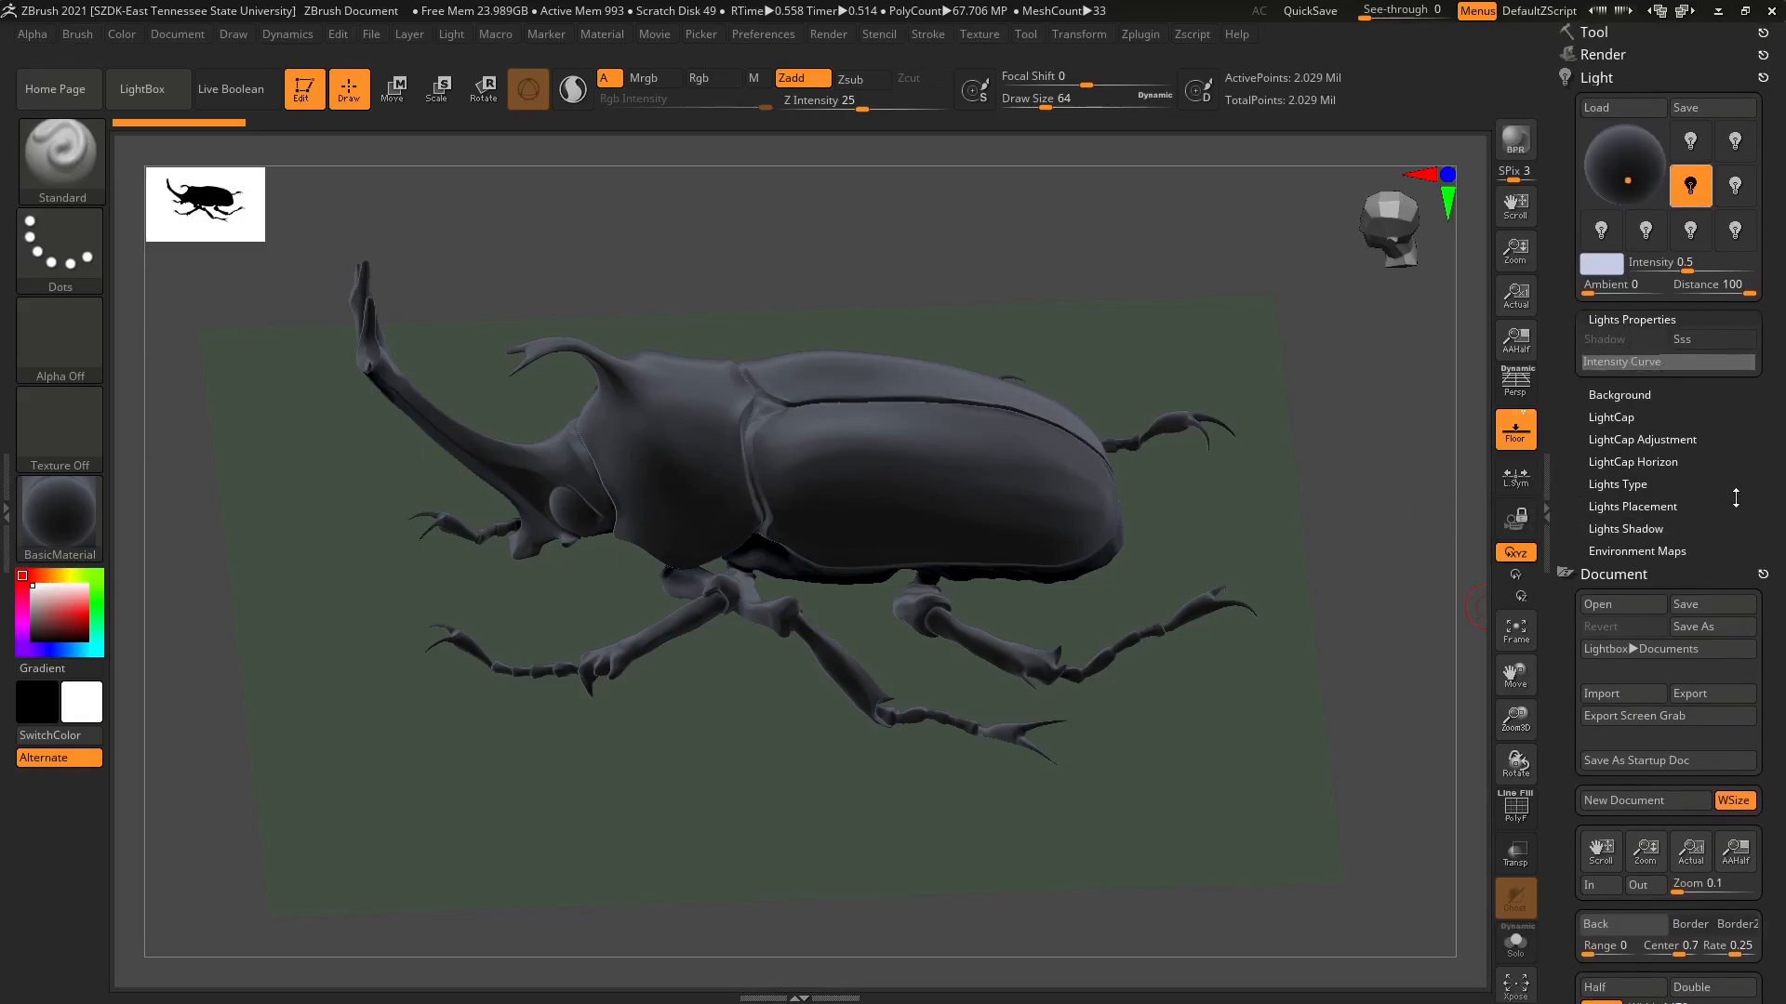
Open the third light's type settings, test-render it alone with BPR, and set its intensity to 0.25.
click(1617, 484)
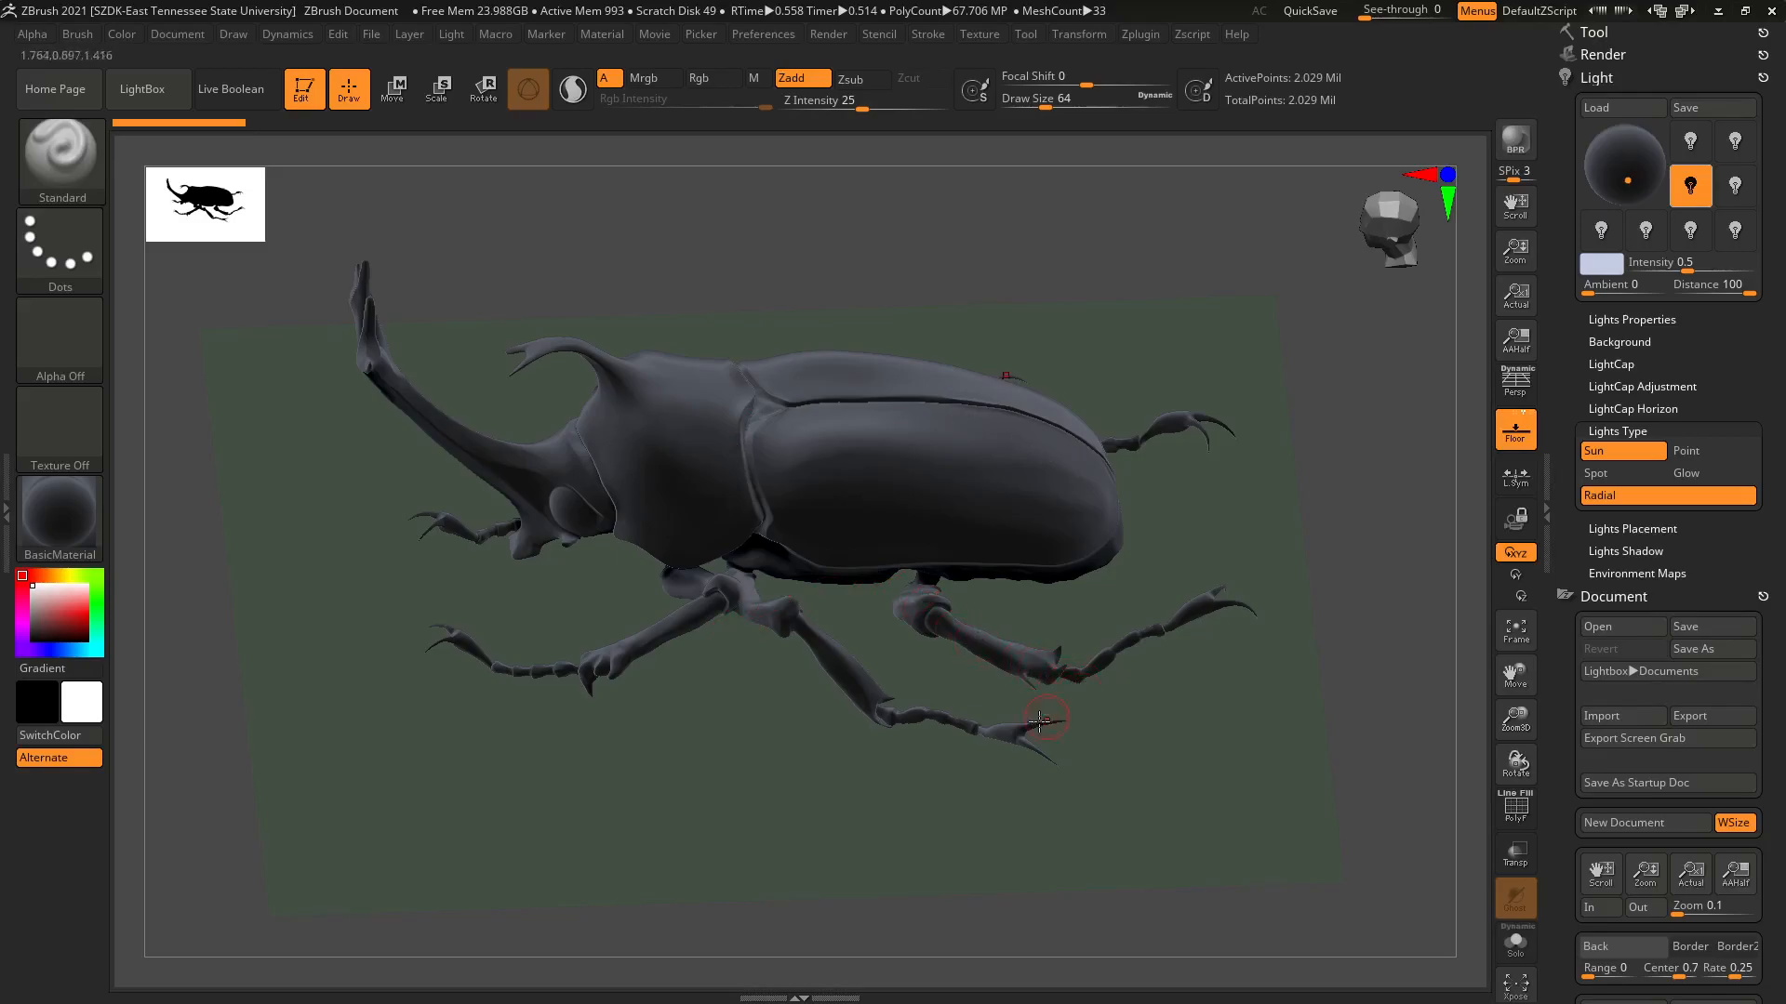
click(1520, 147)
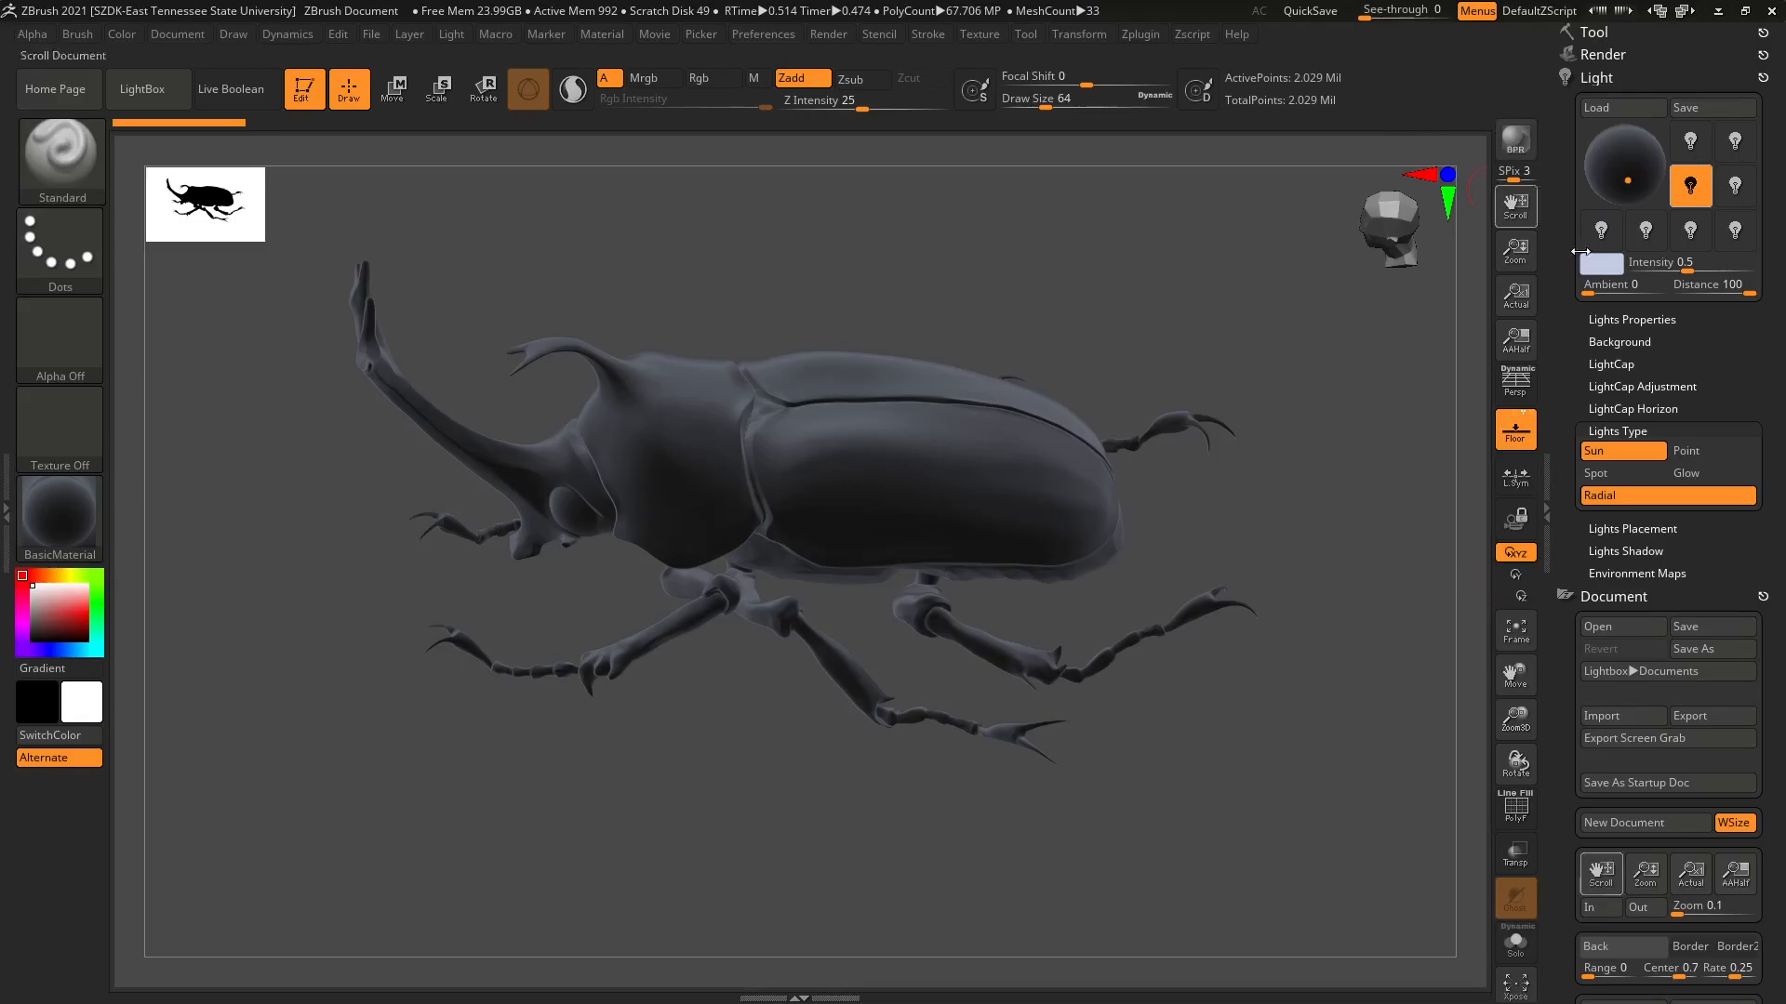
click(1654, 271)
text(0.25)
key(Return)
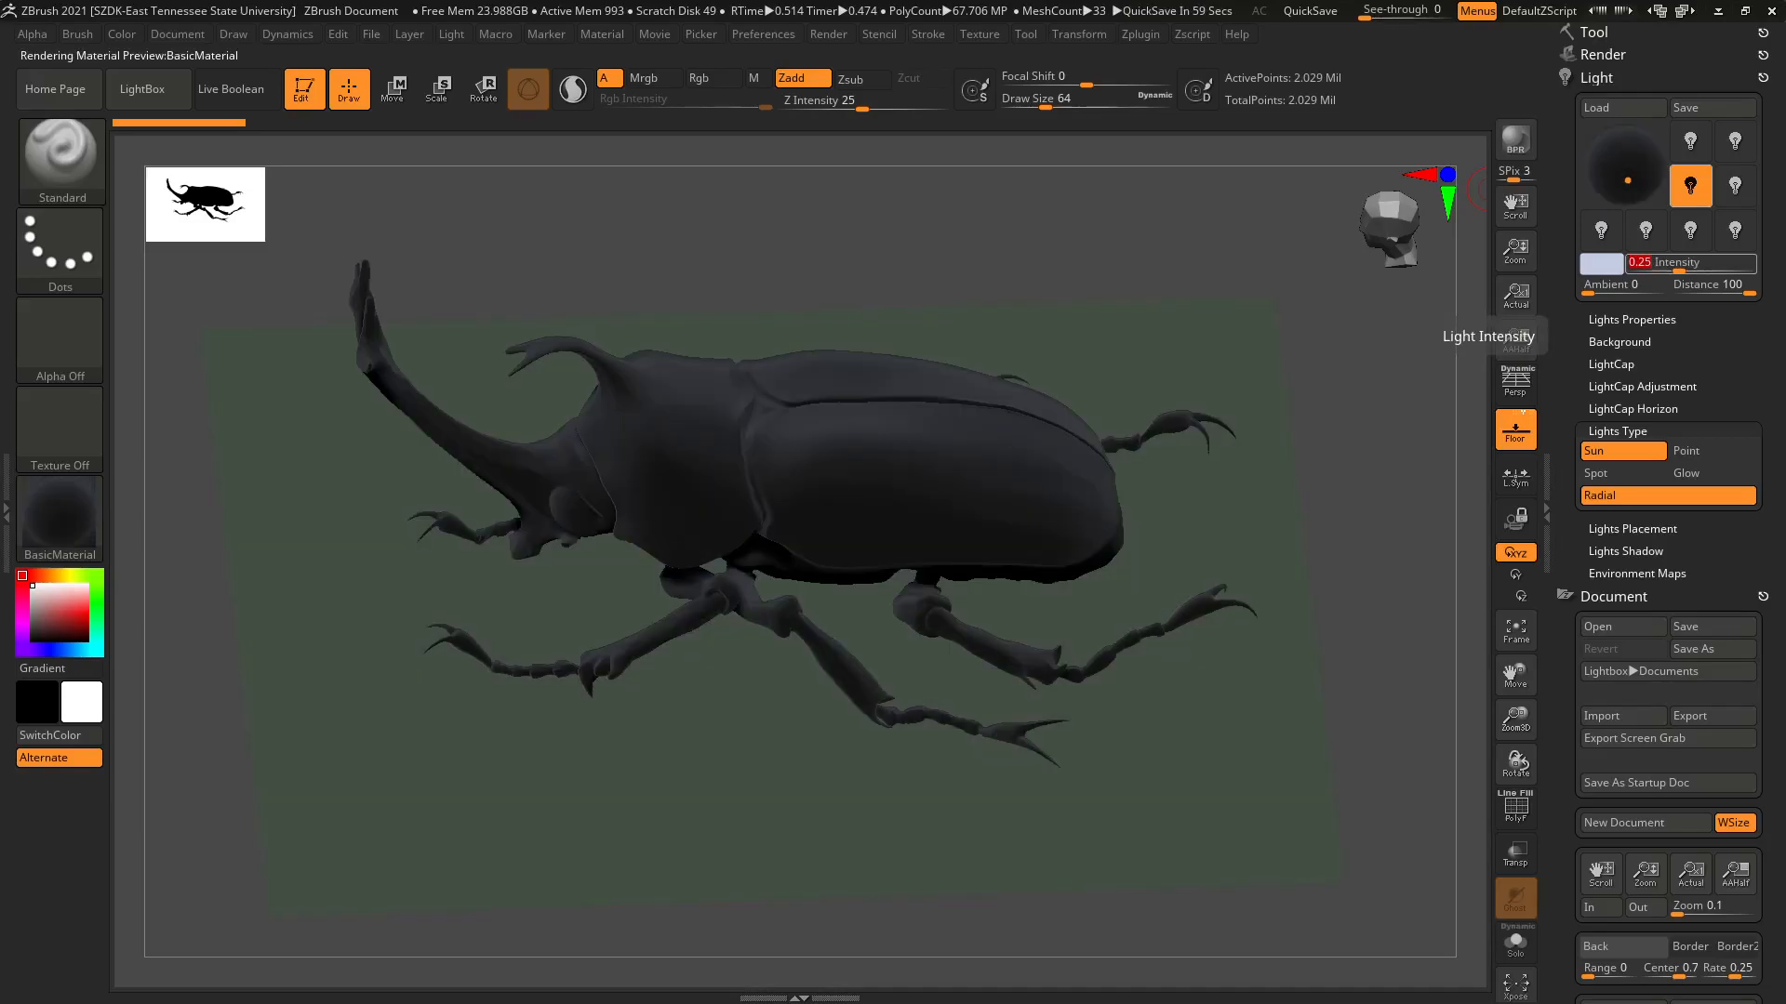
Switch the first and second lights back on and render the beetle with all three lights using BPR.
click(1690, 147)
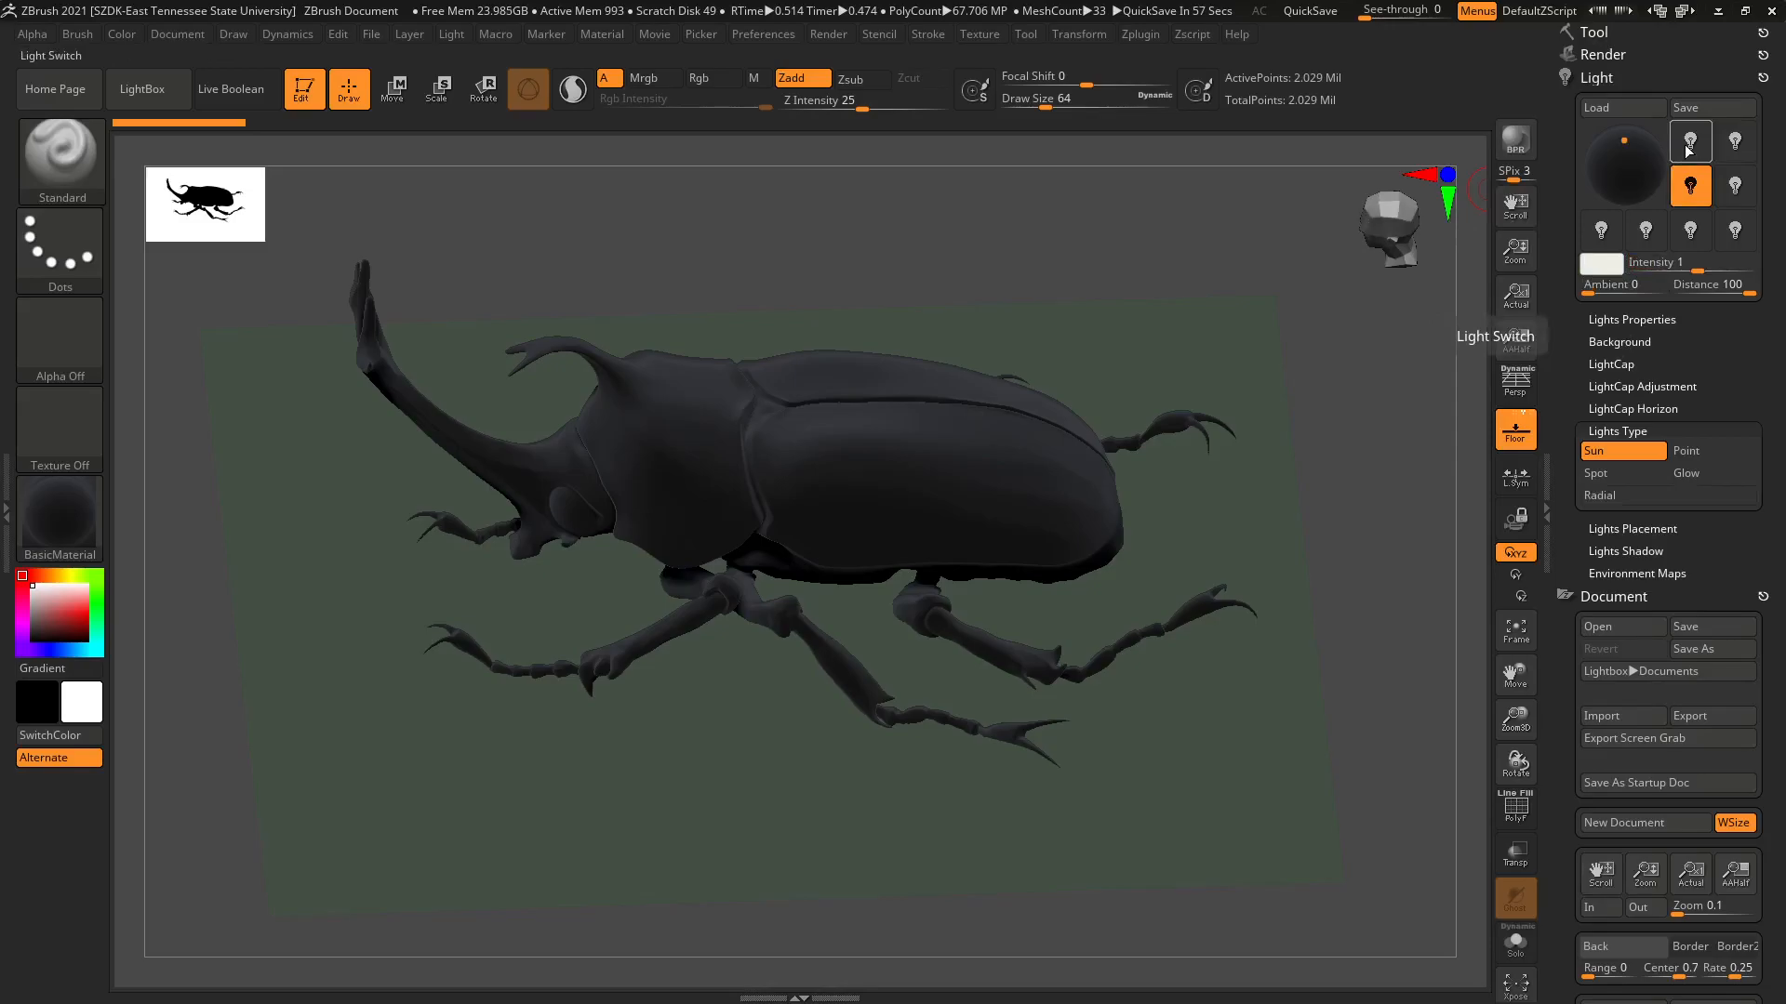
click(1686, 146)
click(1736, 139)
click(1736, 139)
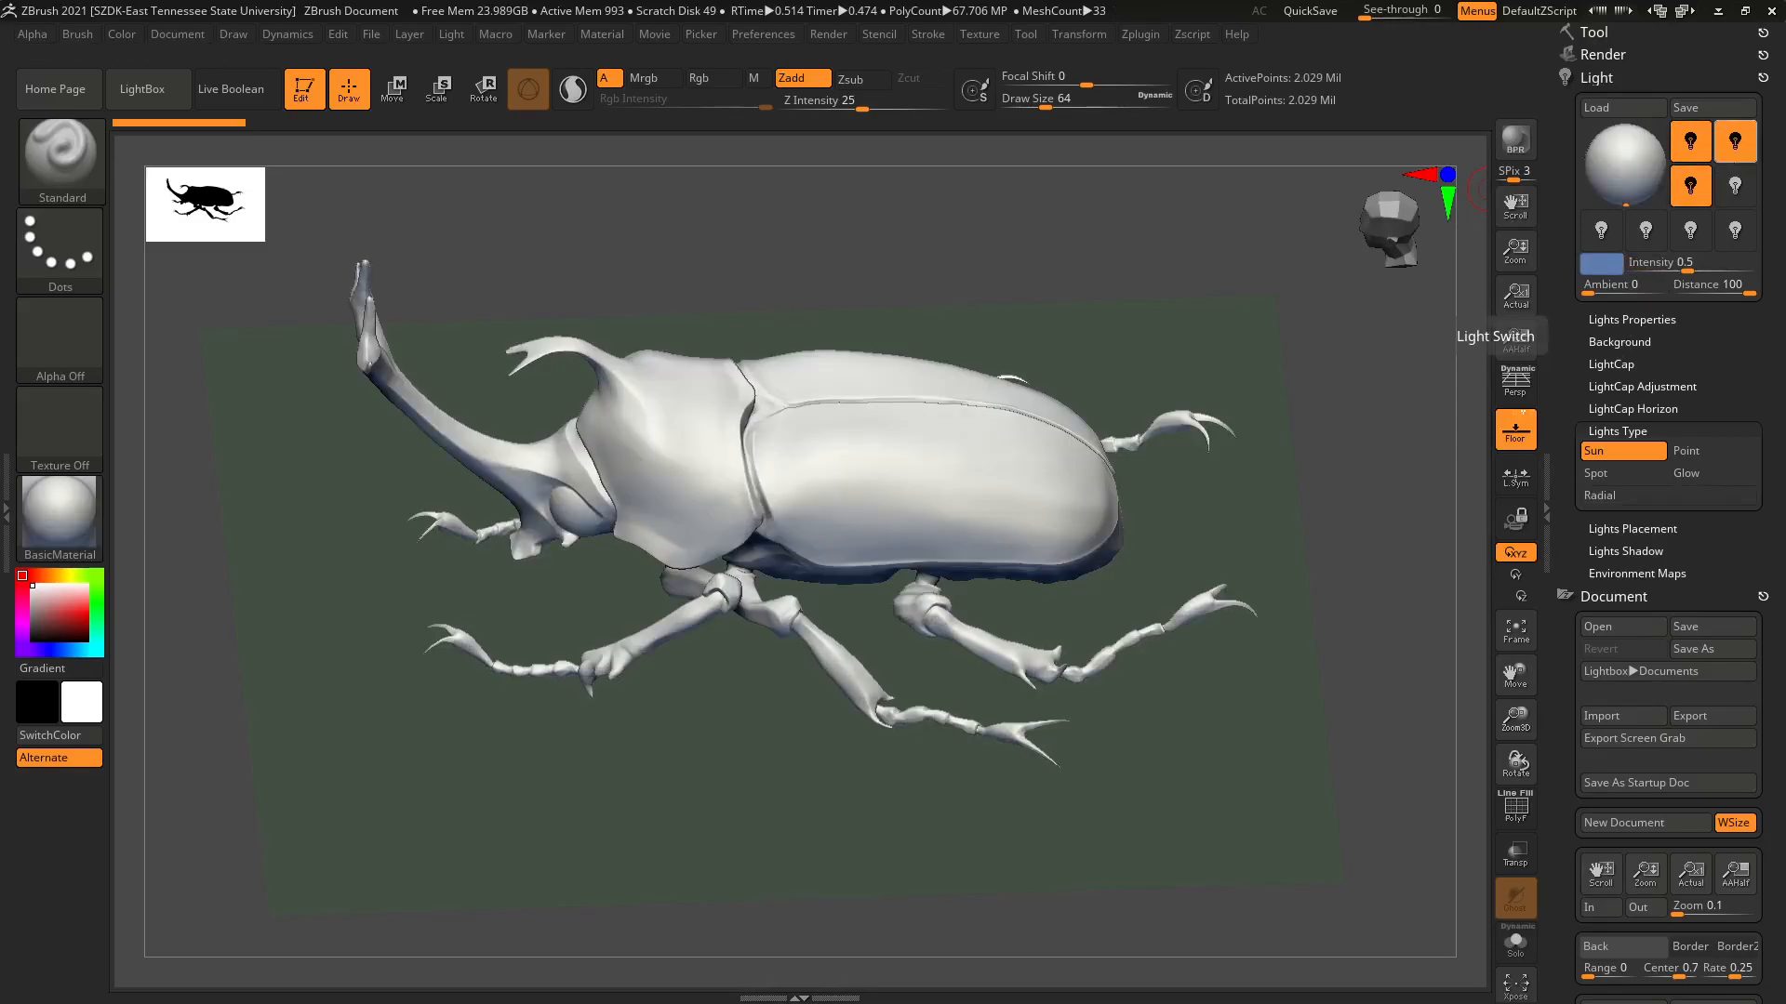
click(1514, 139)
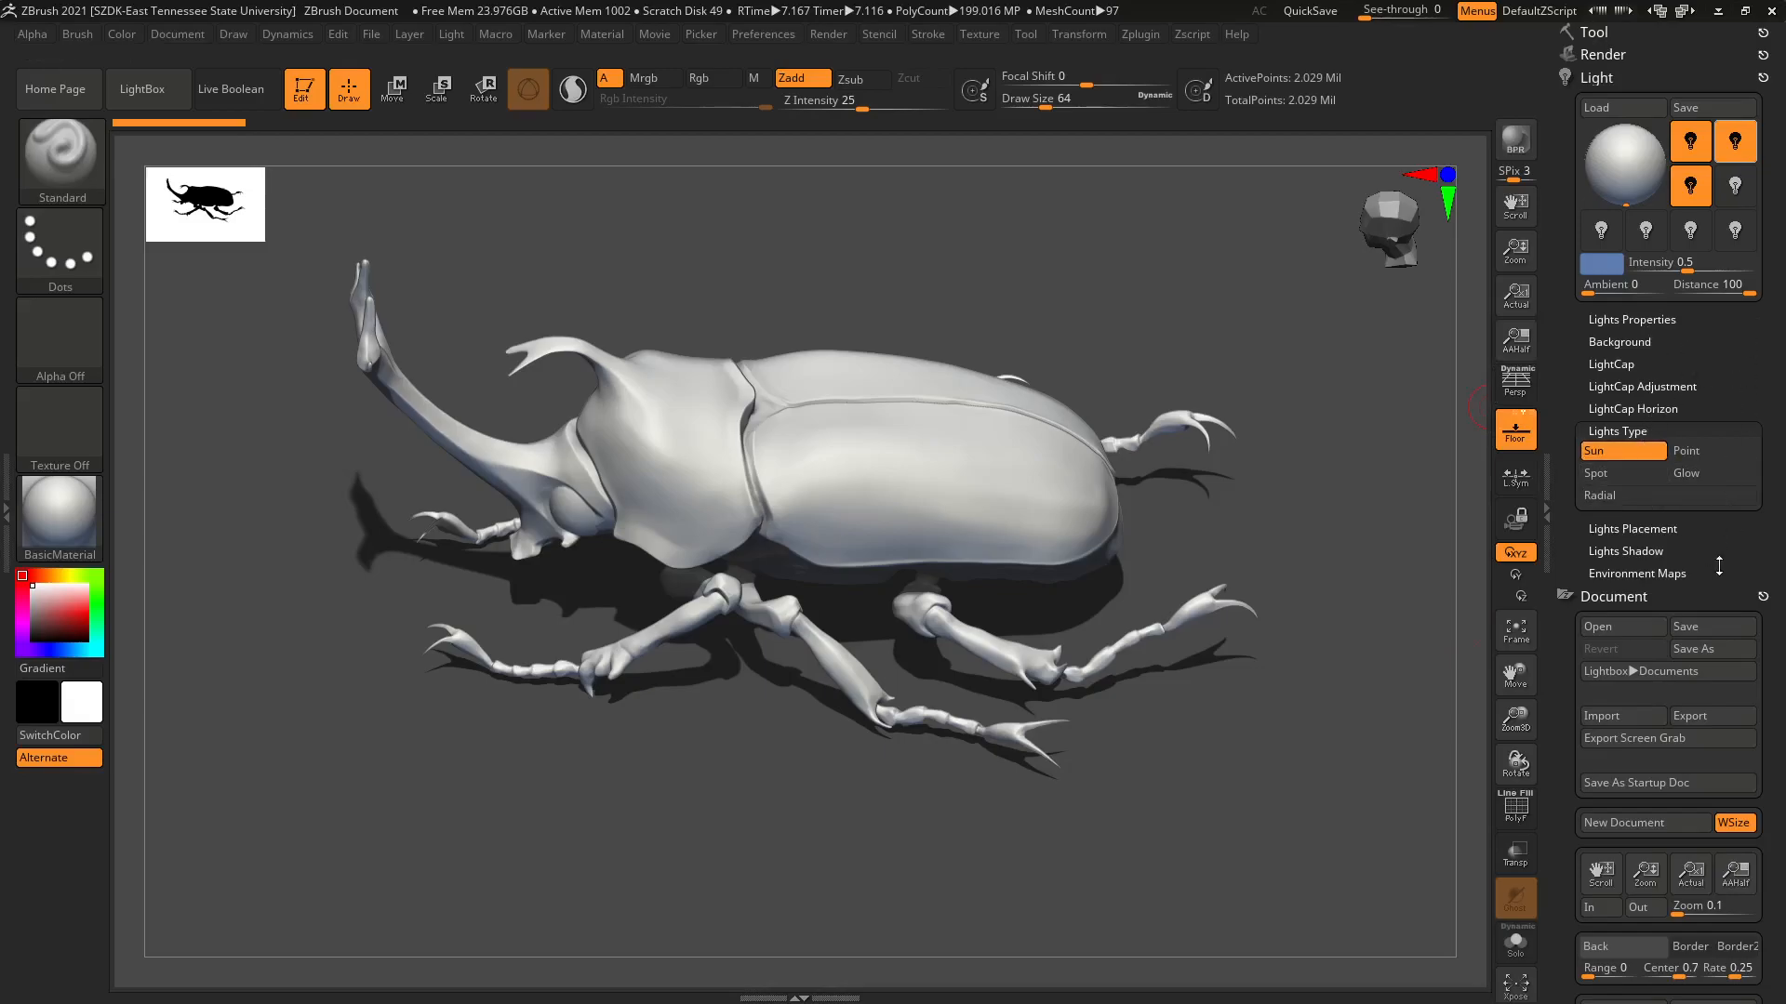
Export the composite BPR render pass as TestRender03.jpg in the ImageProgess folder, keeping the existing crop.
click(1594, 56)
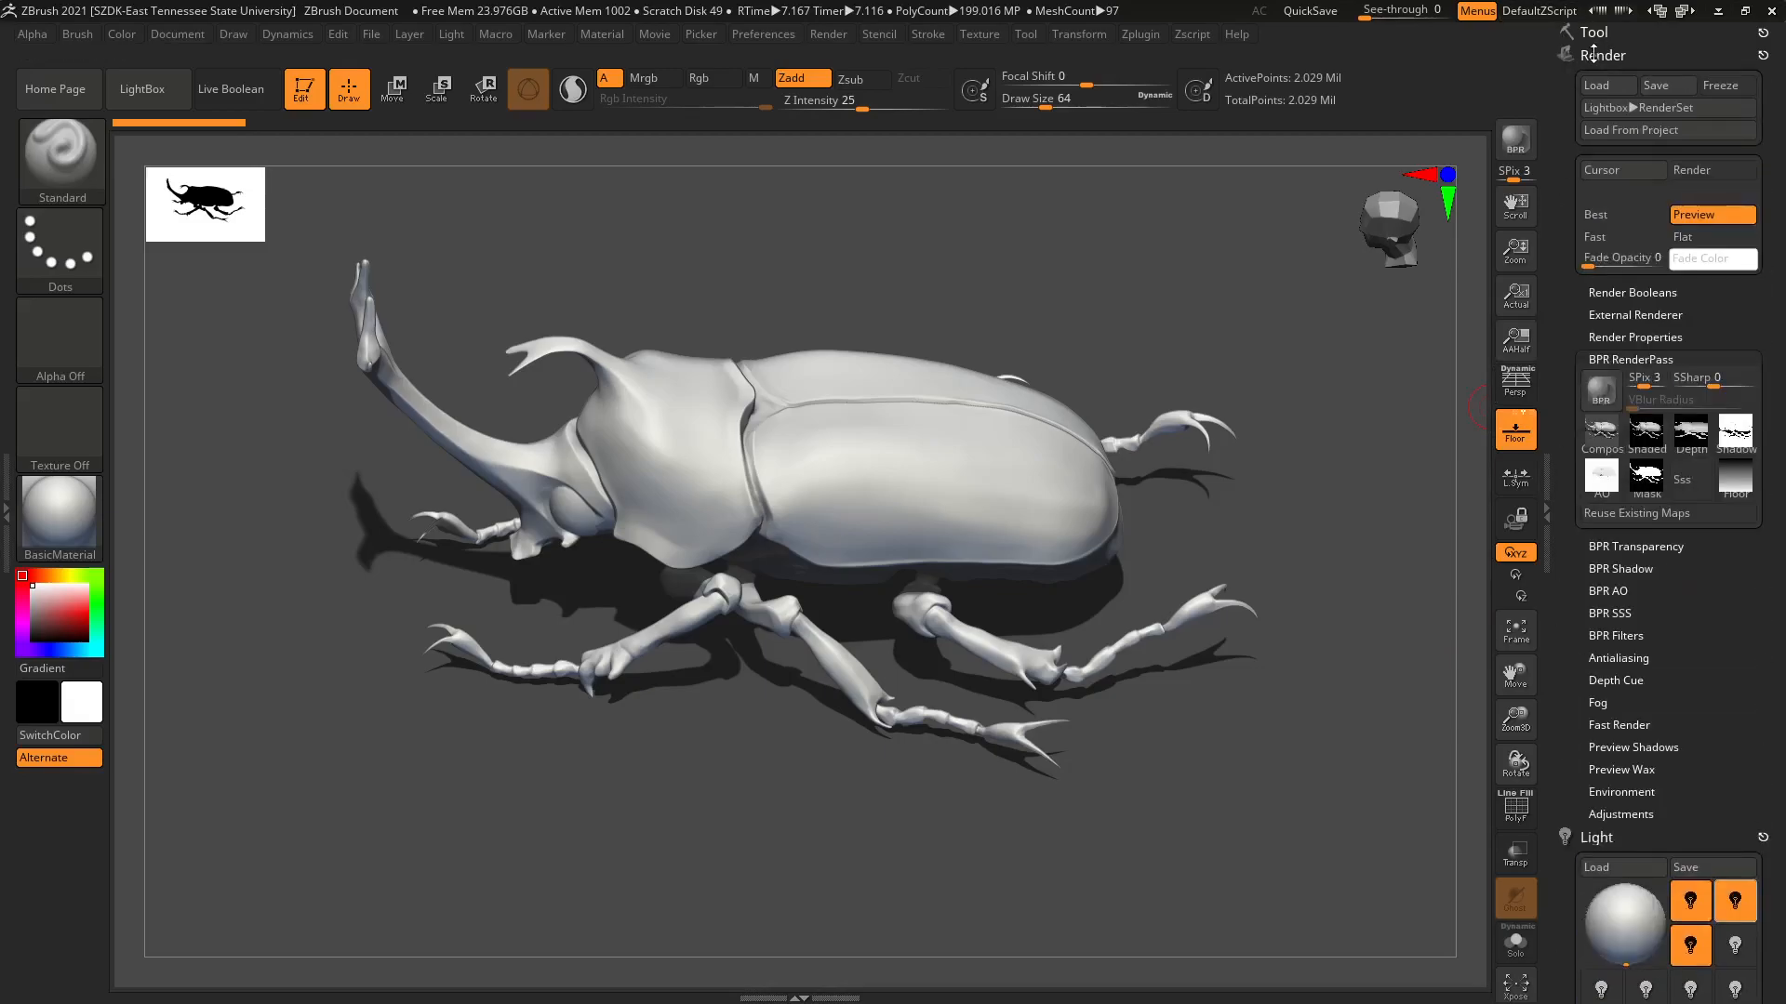
click(1602, 435)
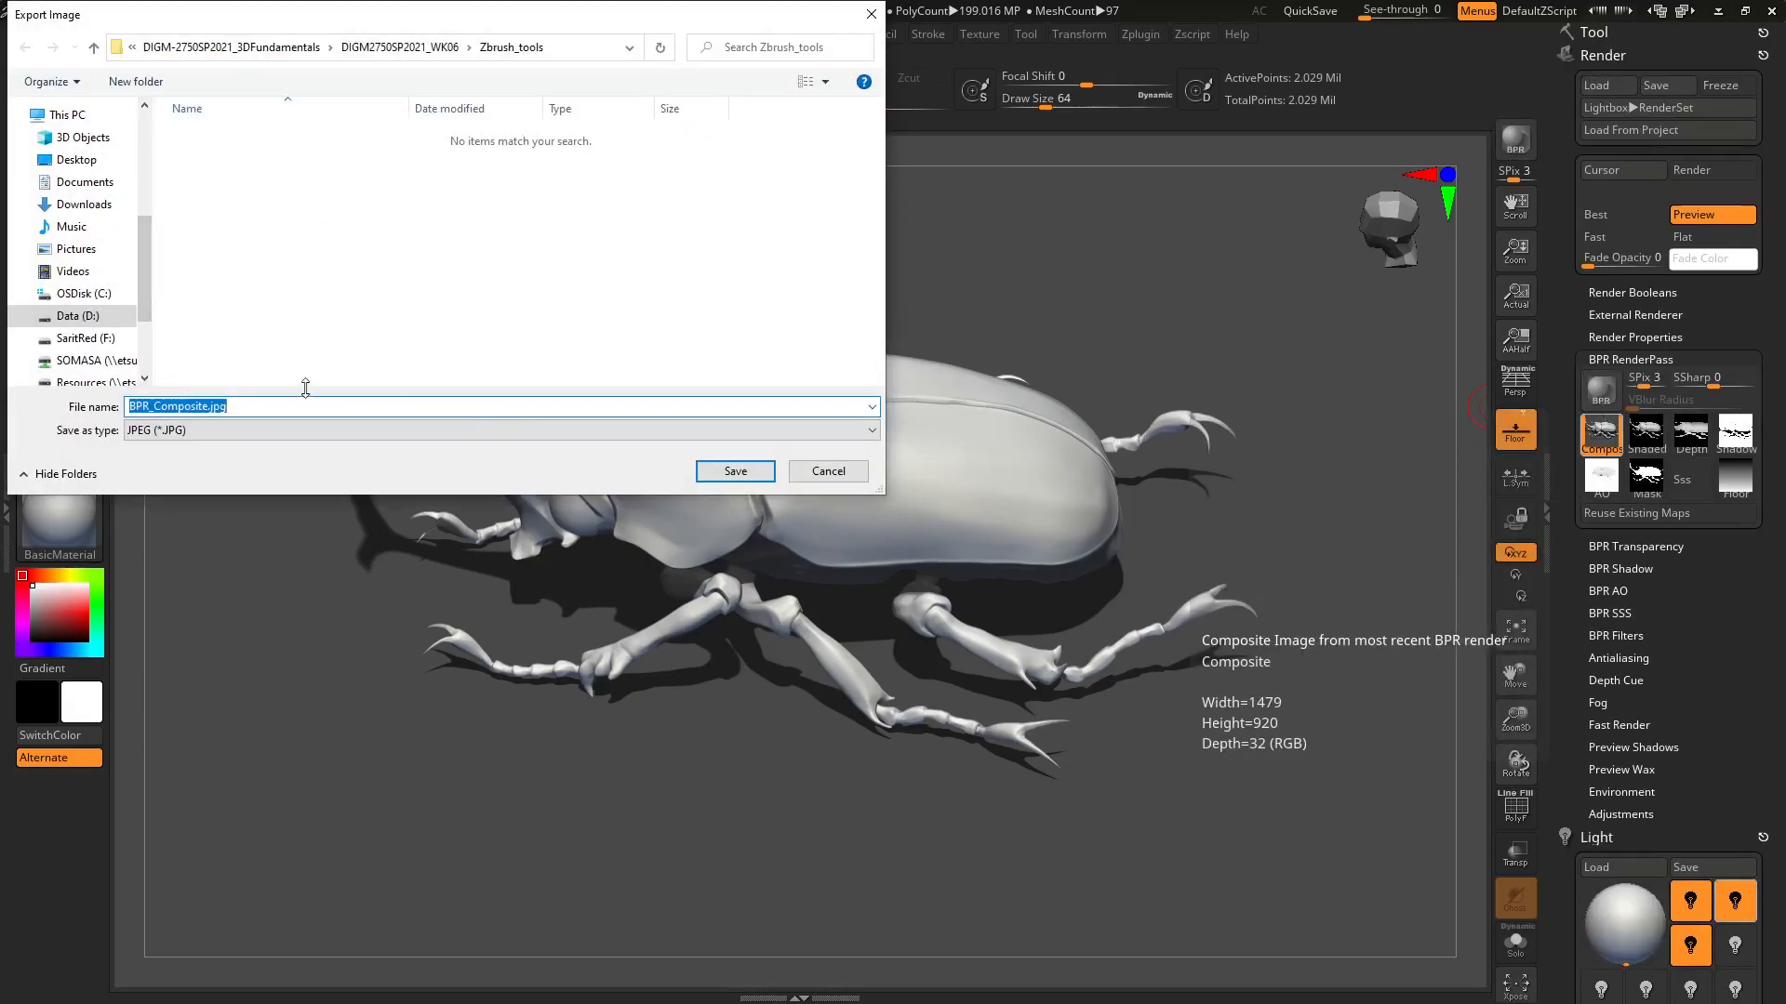
click(400, 47)
click(261, 142)
double_click(261, 141)
click(332, 200)
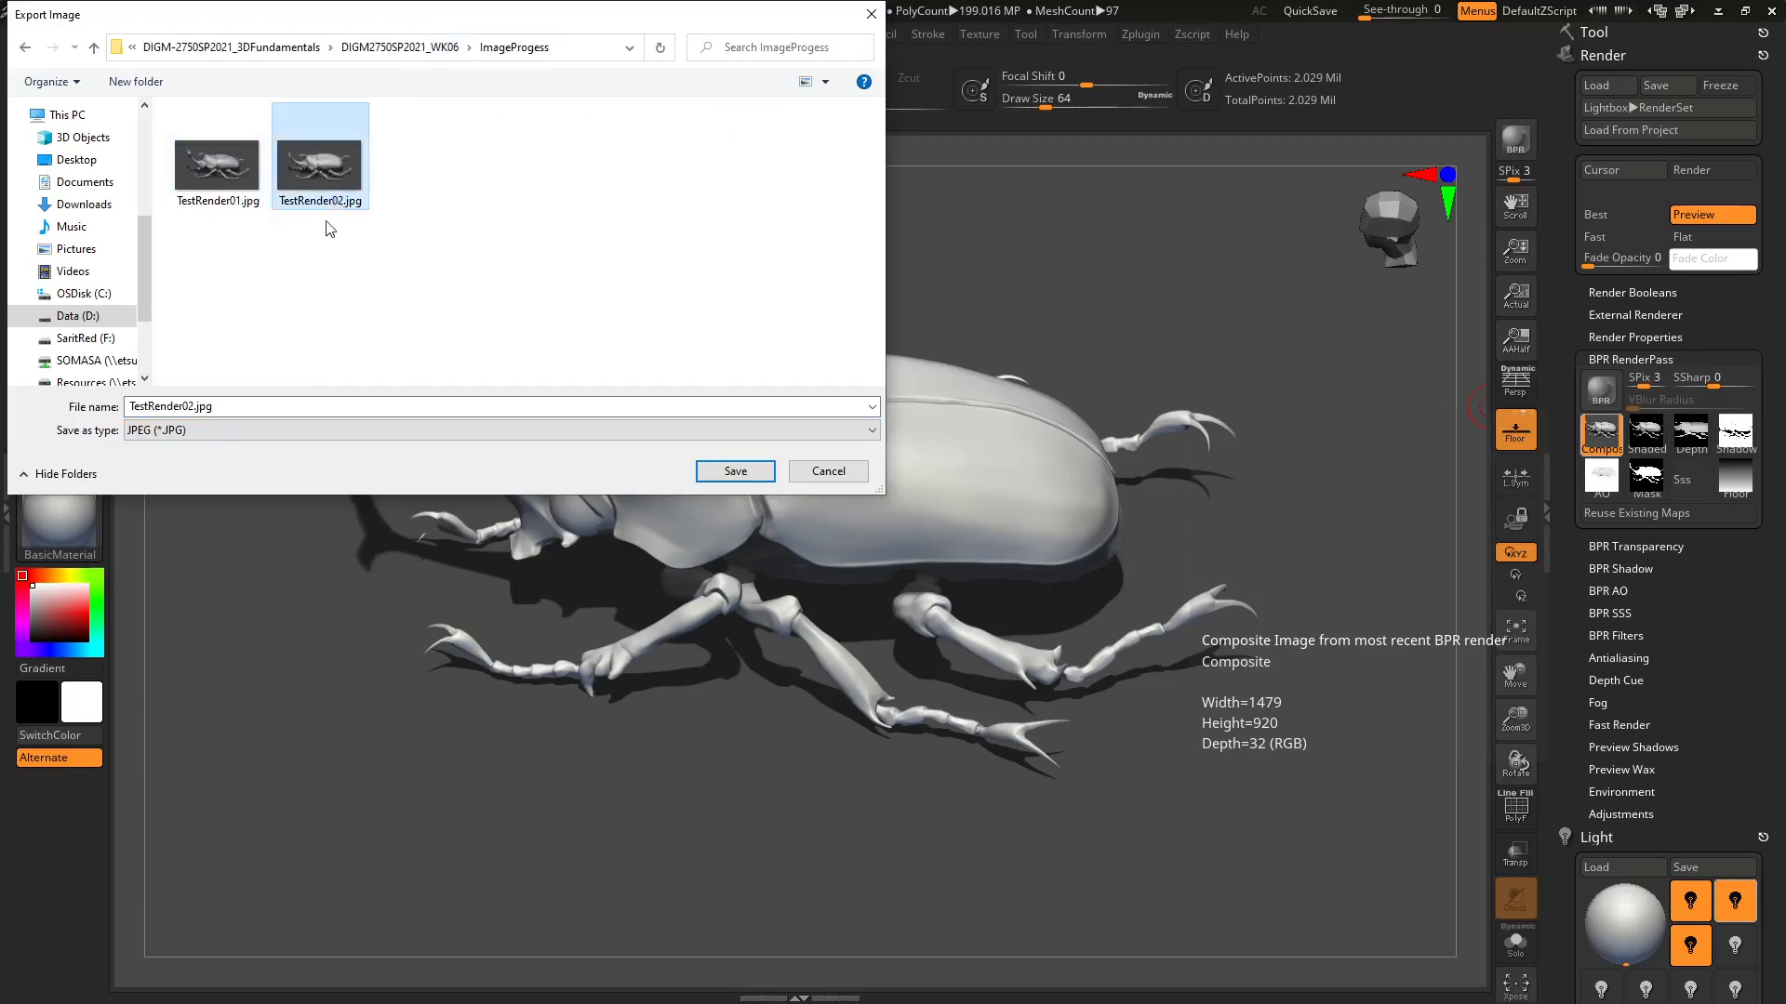
click(227, 404)
drag(189, 406, 920, 400)
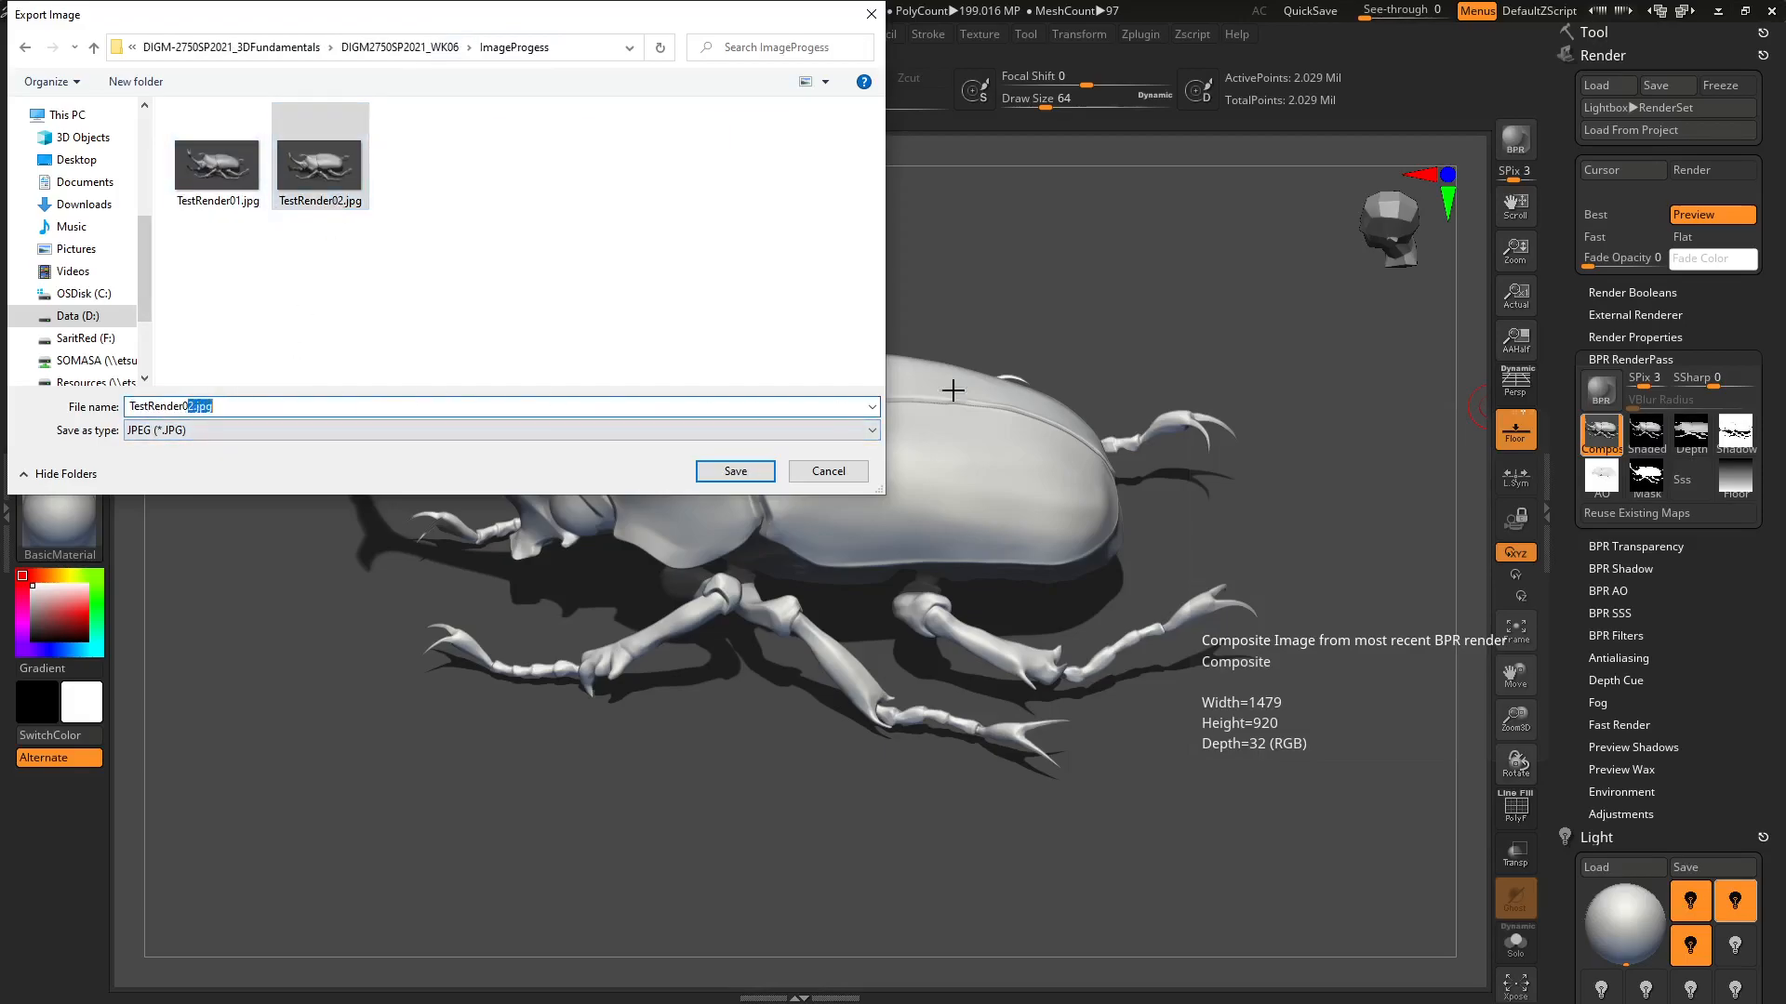
text(3)
key(Return)
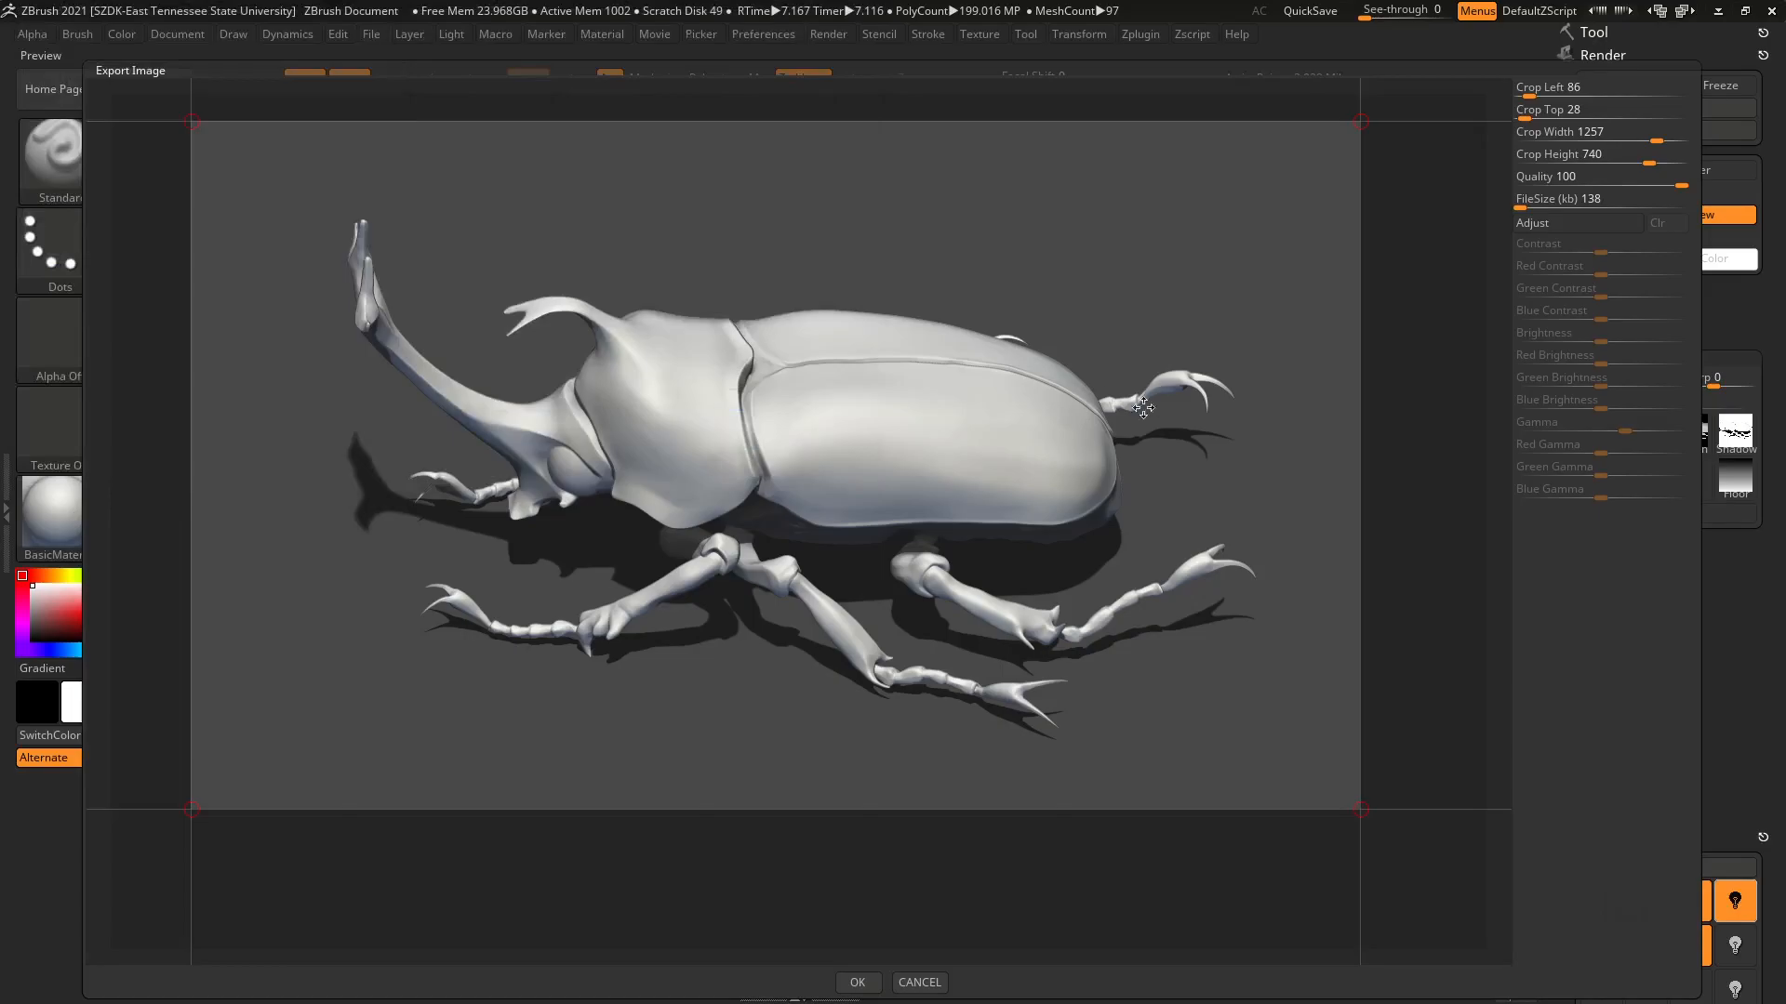
click(858, 981)
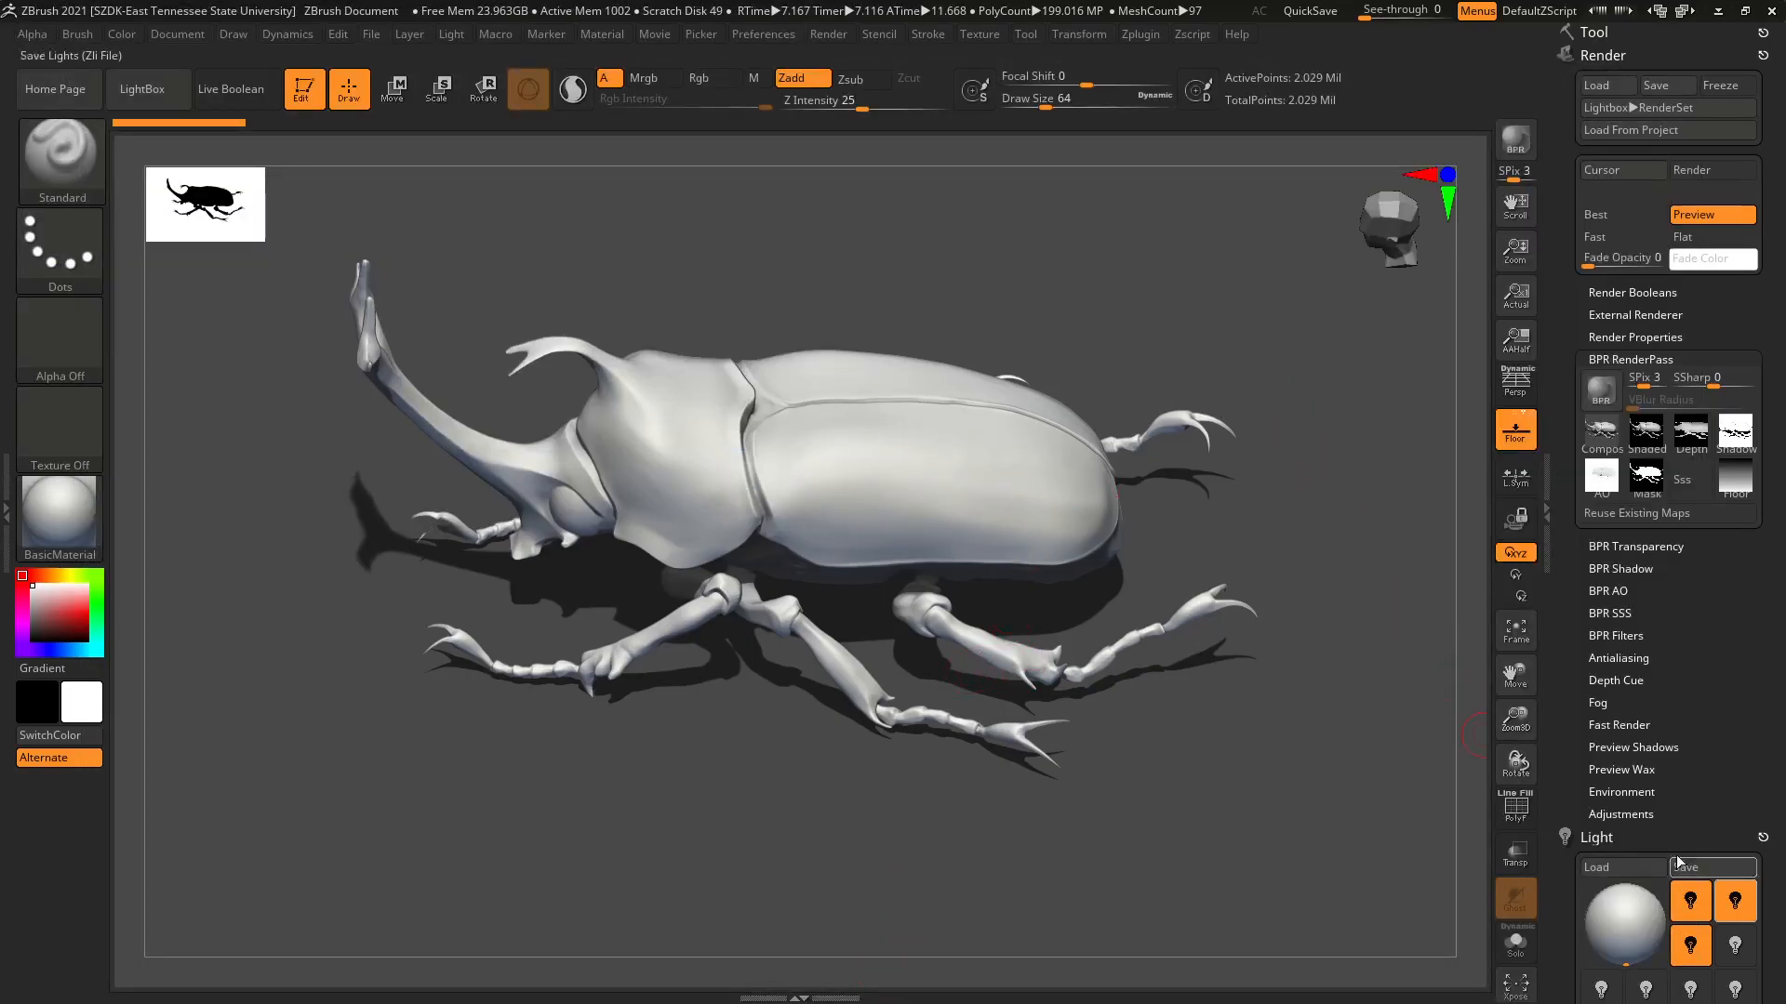
Orbit to a slightly raised three-quarter front view of the beetle, turn on perspective, and render with BPR.
click(1447, 175)
drag(1224, 471, 1176, 470)
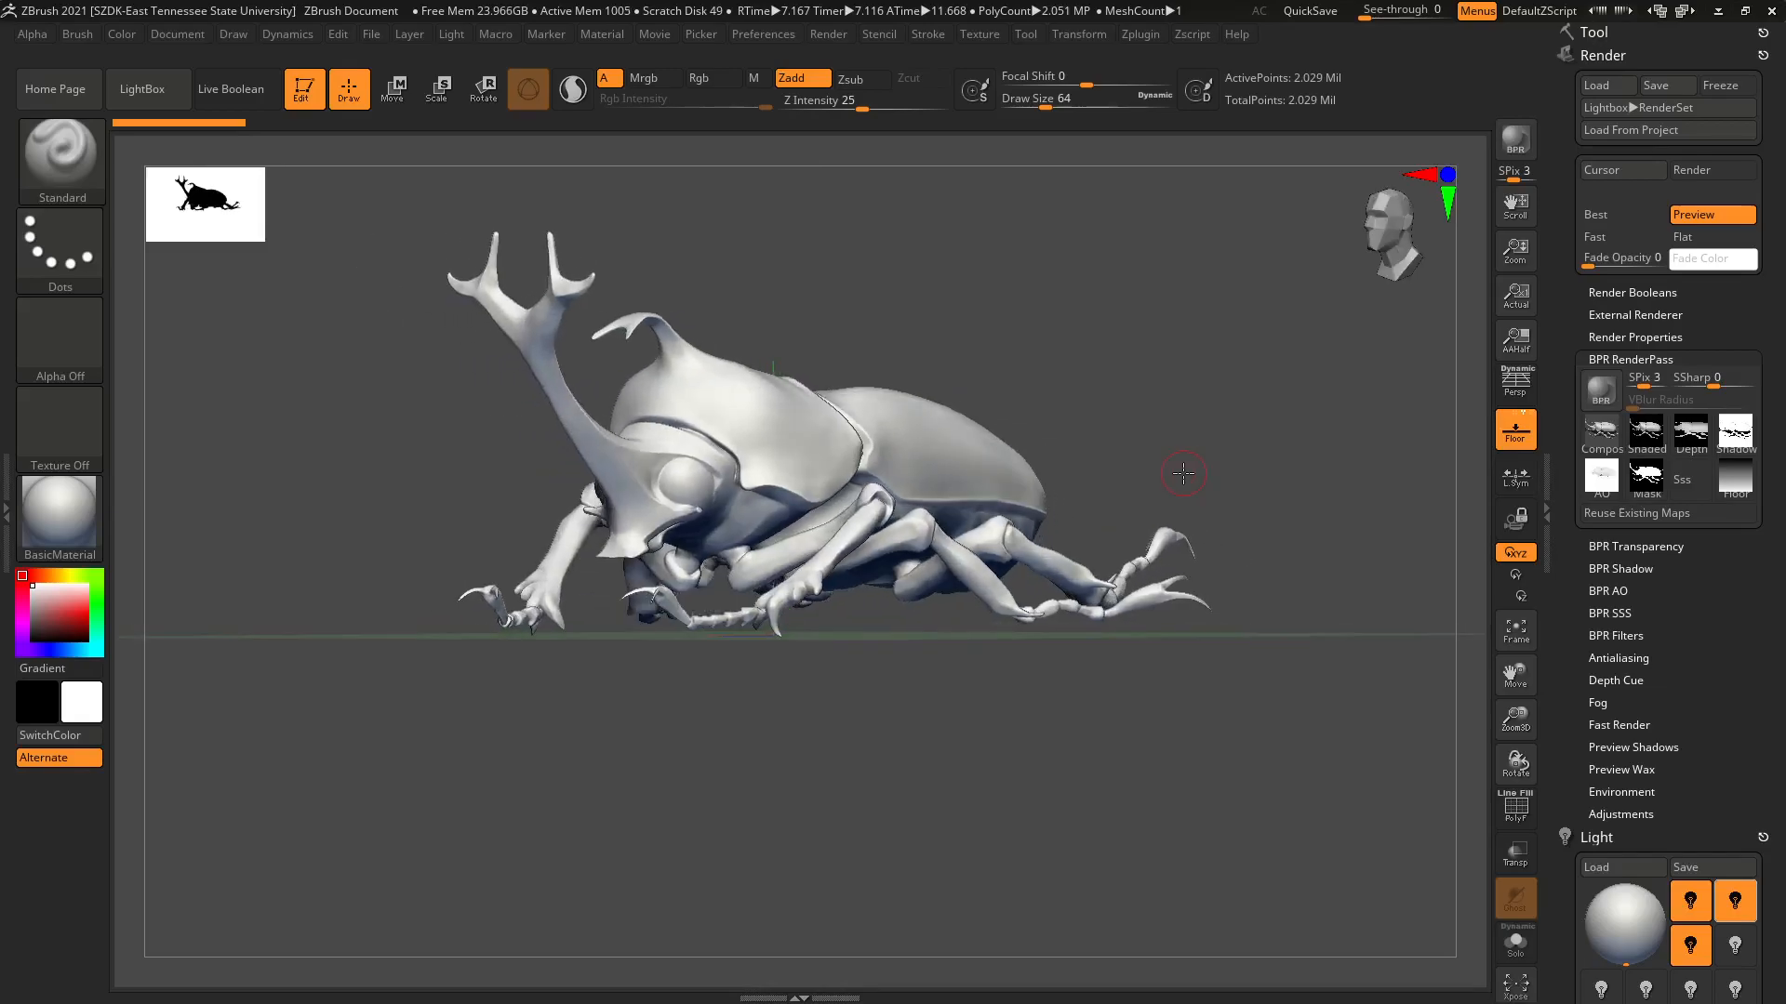
click(1511, 386)
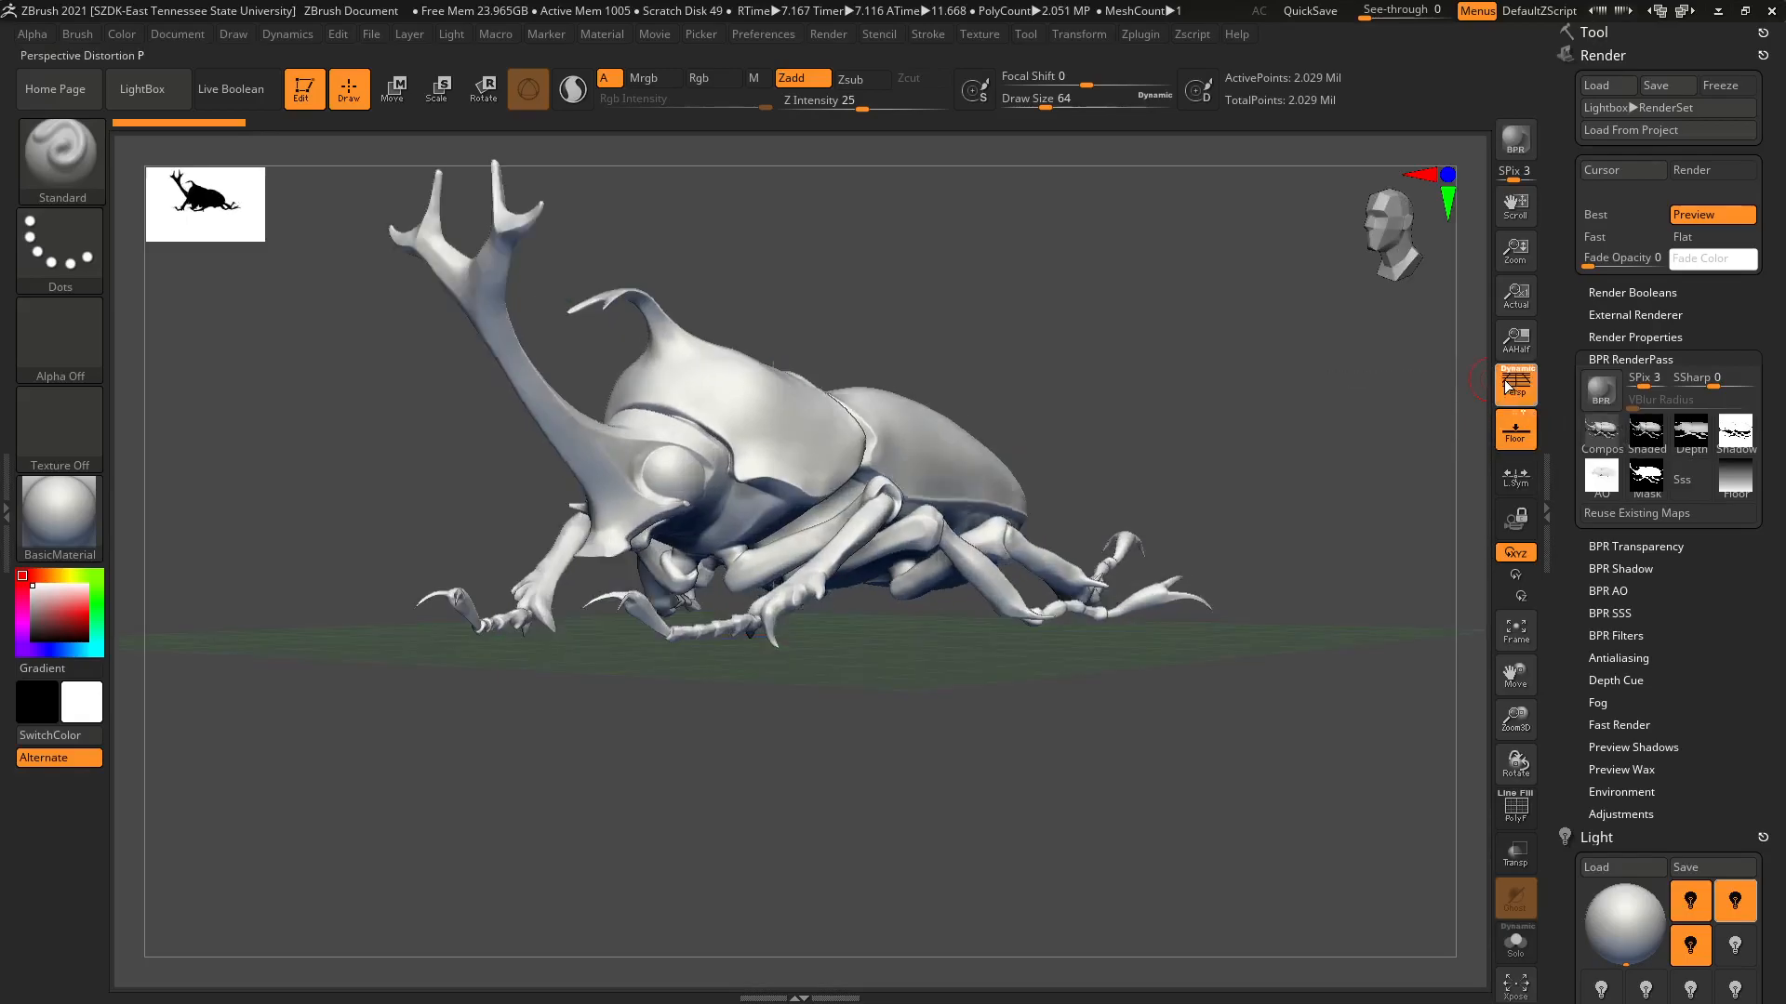
alt+drag(1289, 481, 1281, 561)
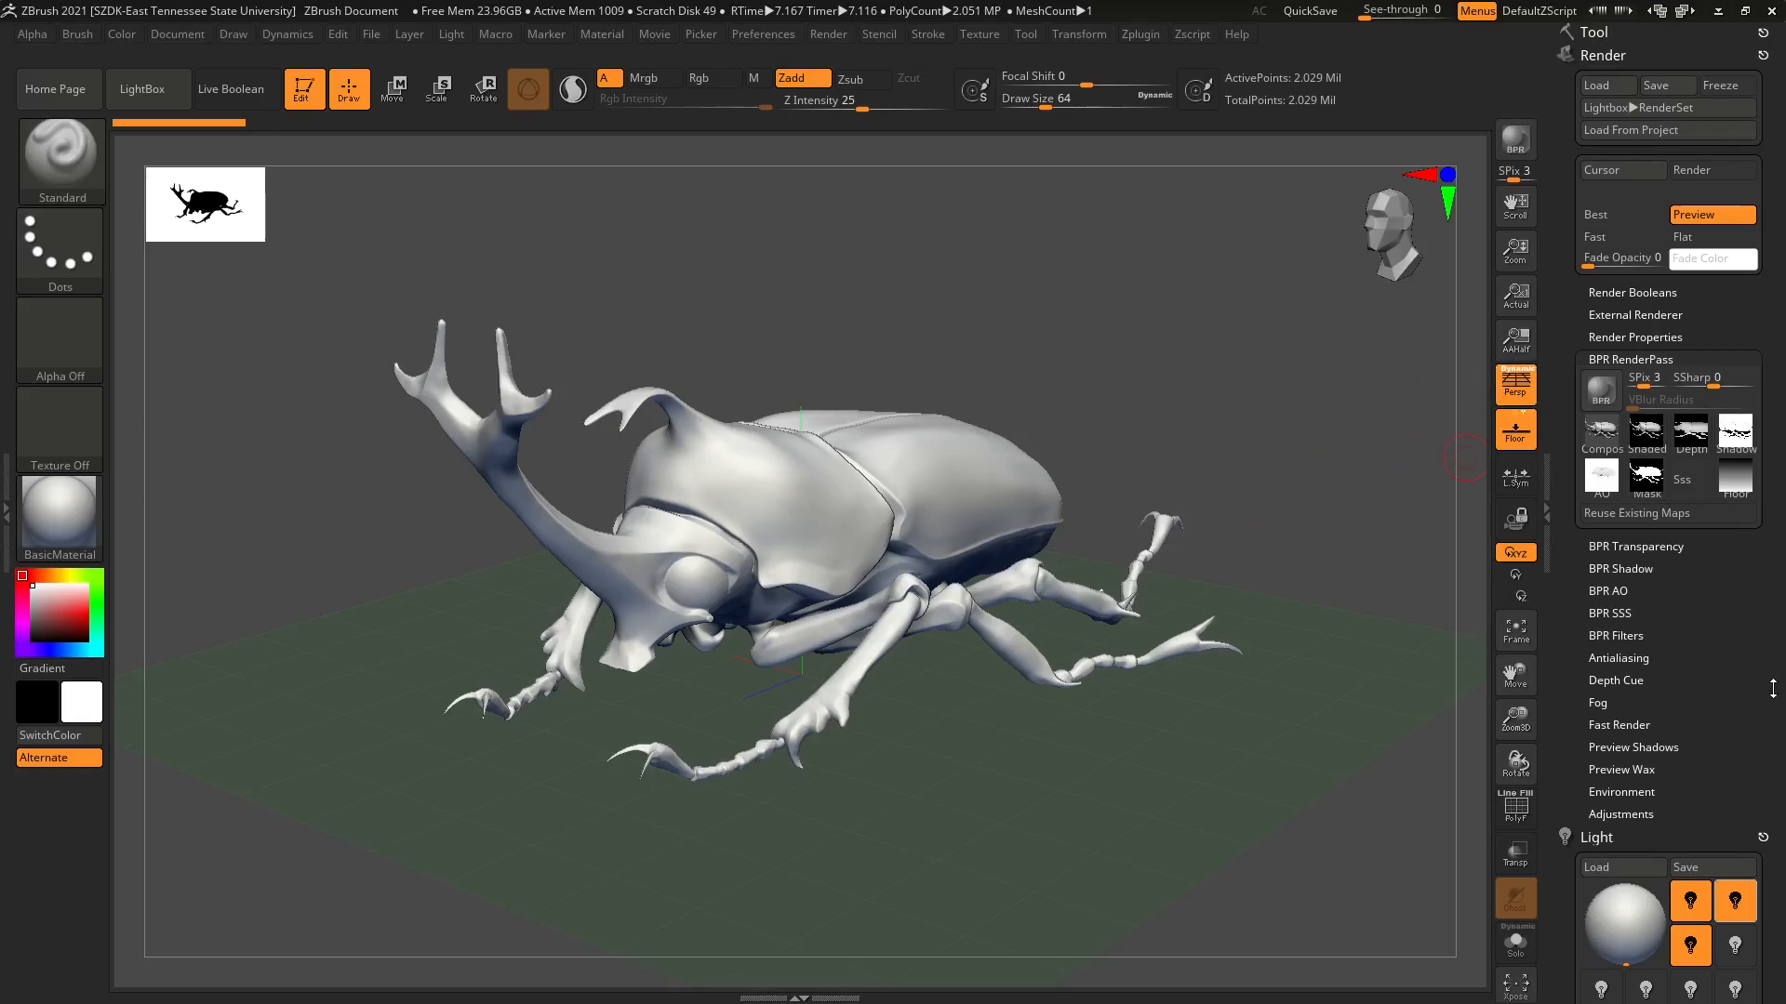
scroll(1772, 688, down, 10)
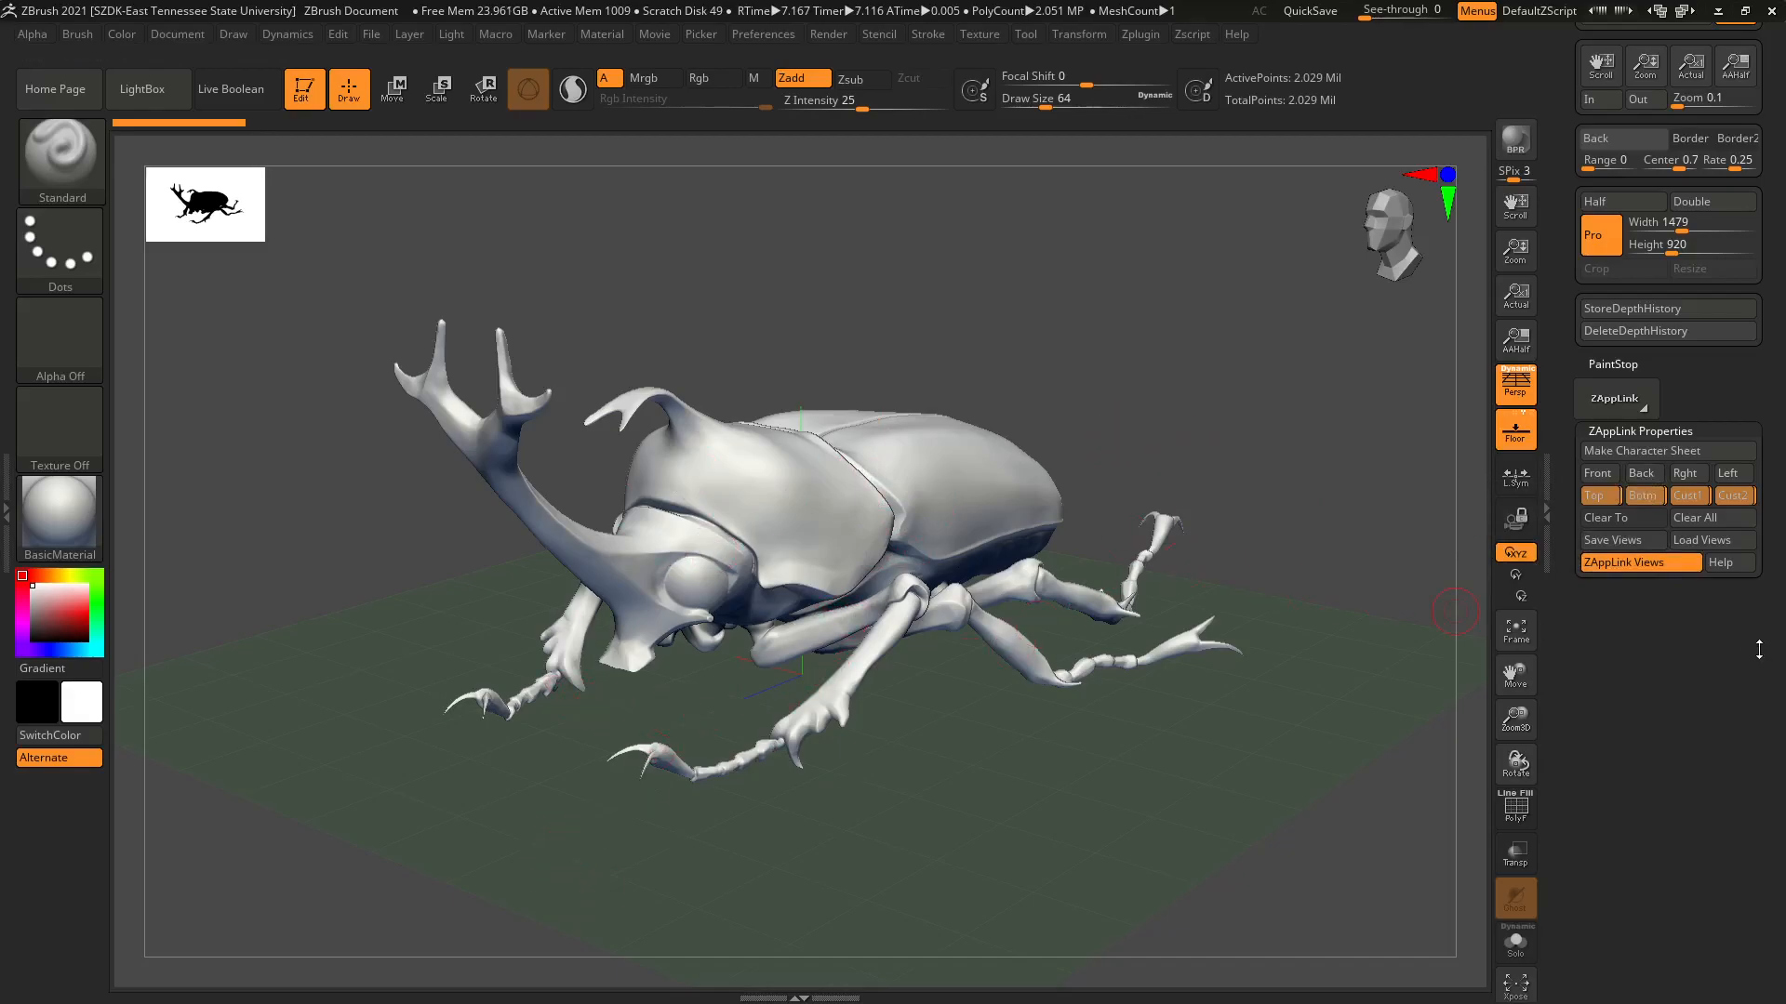
click(1516, 143)
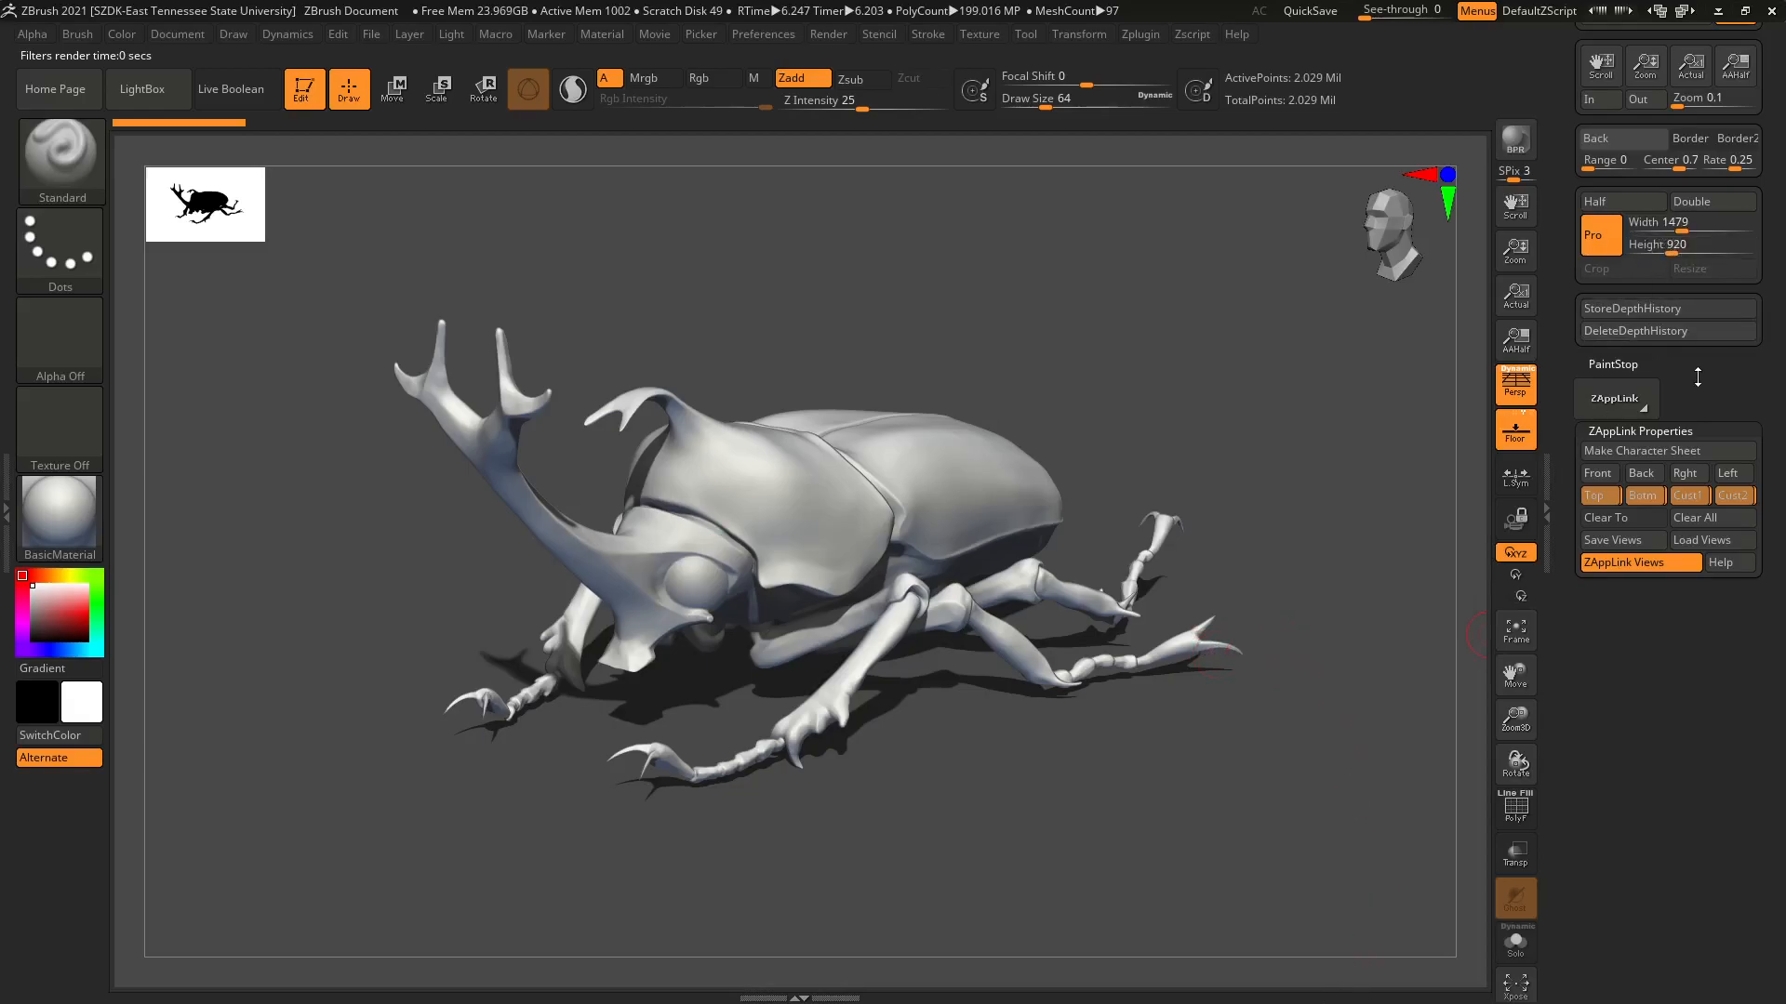
Start exporting the rendered document as the JPEG TestRender04.jpg in the ImageProgess folder.
drag(1665, 365, 1763, 555)
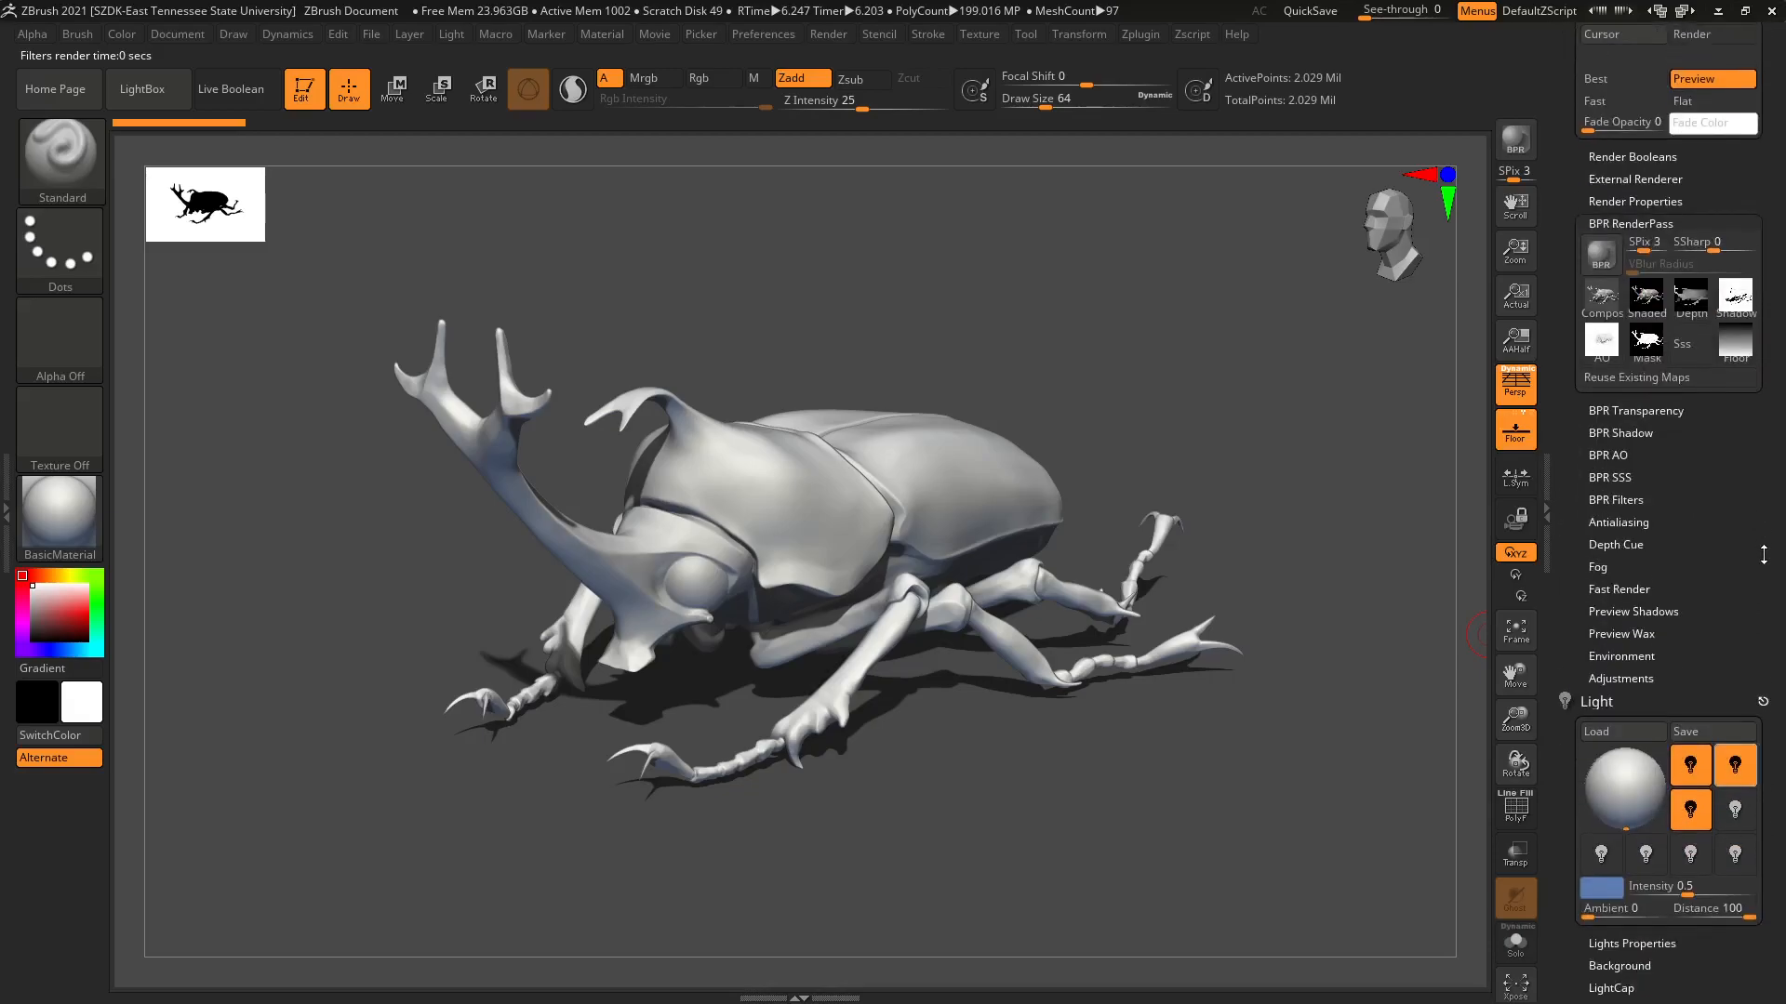
click(199, 36)
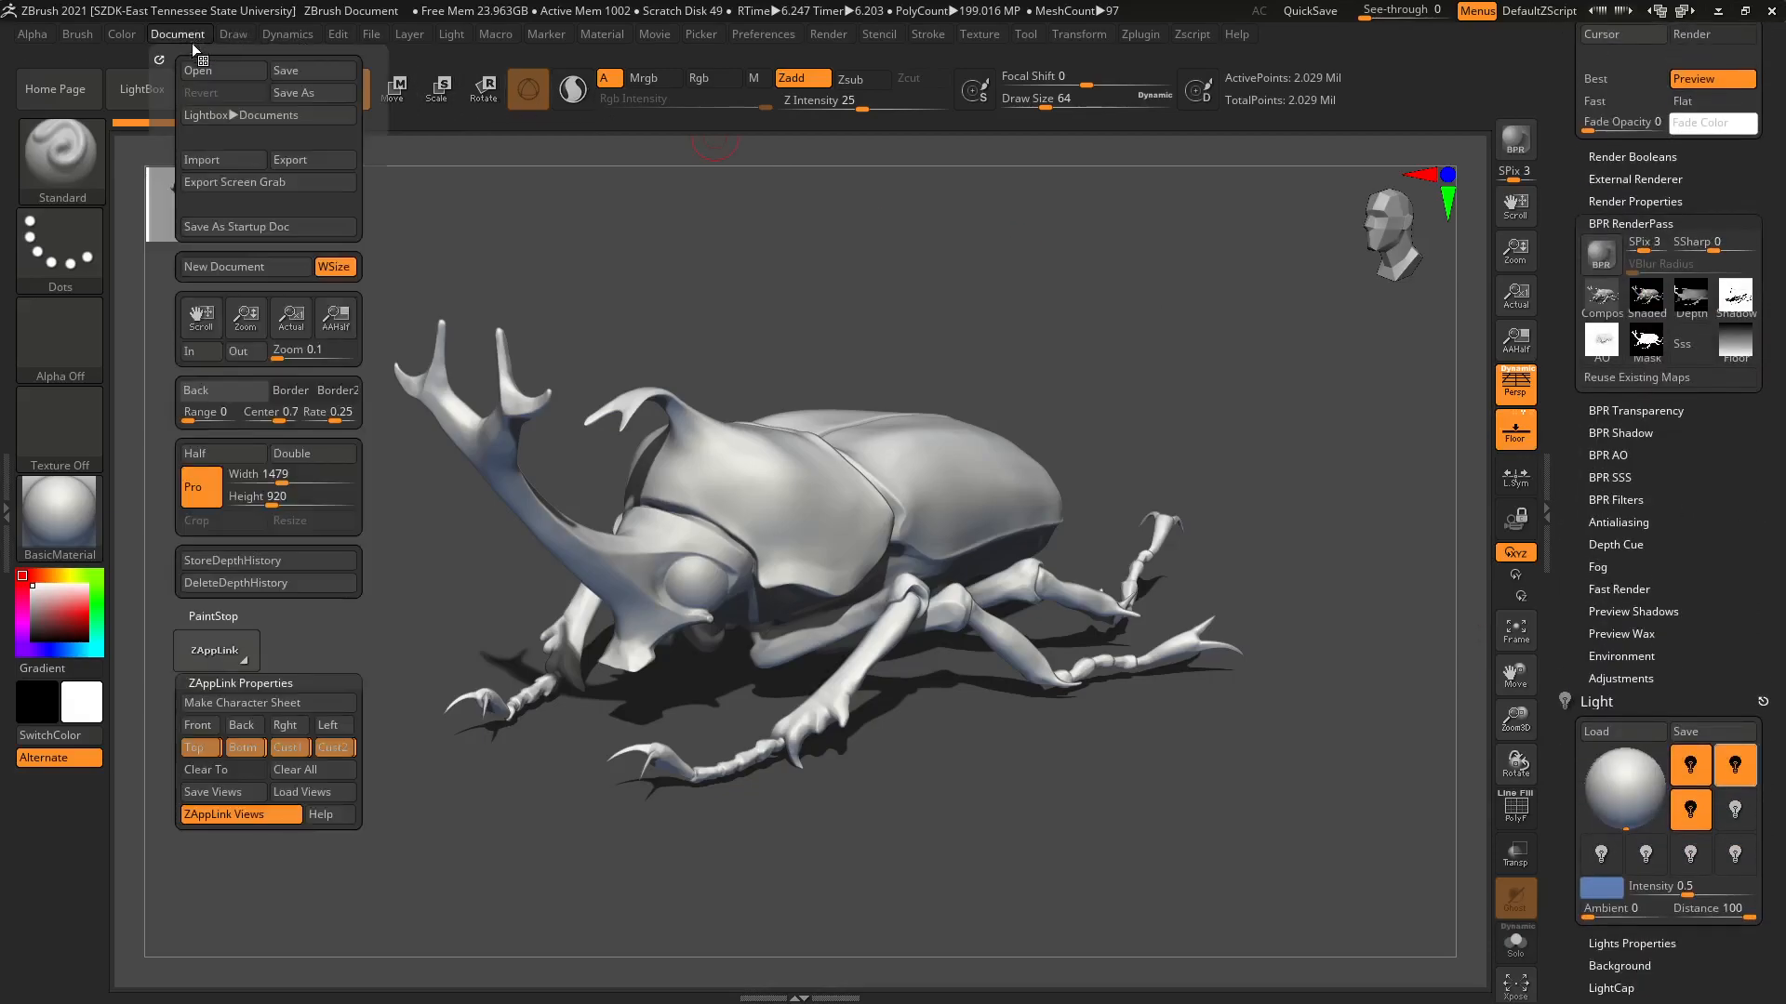
click(346, 165)
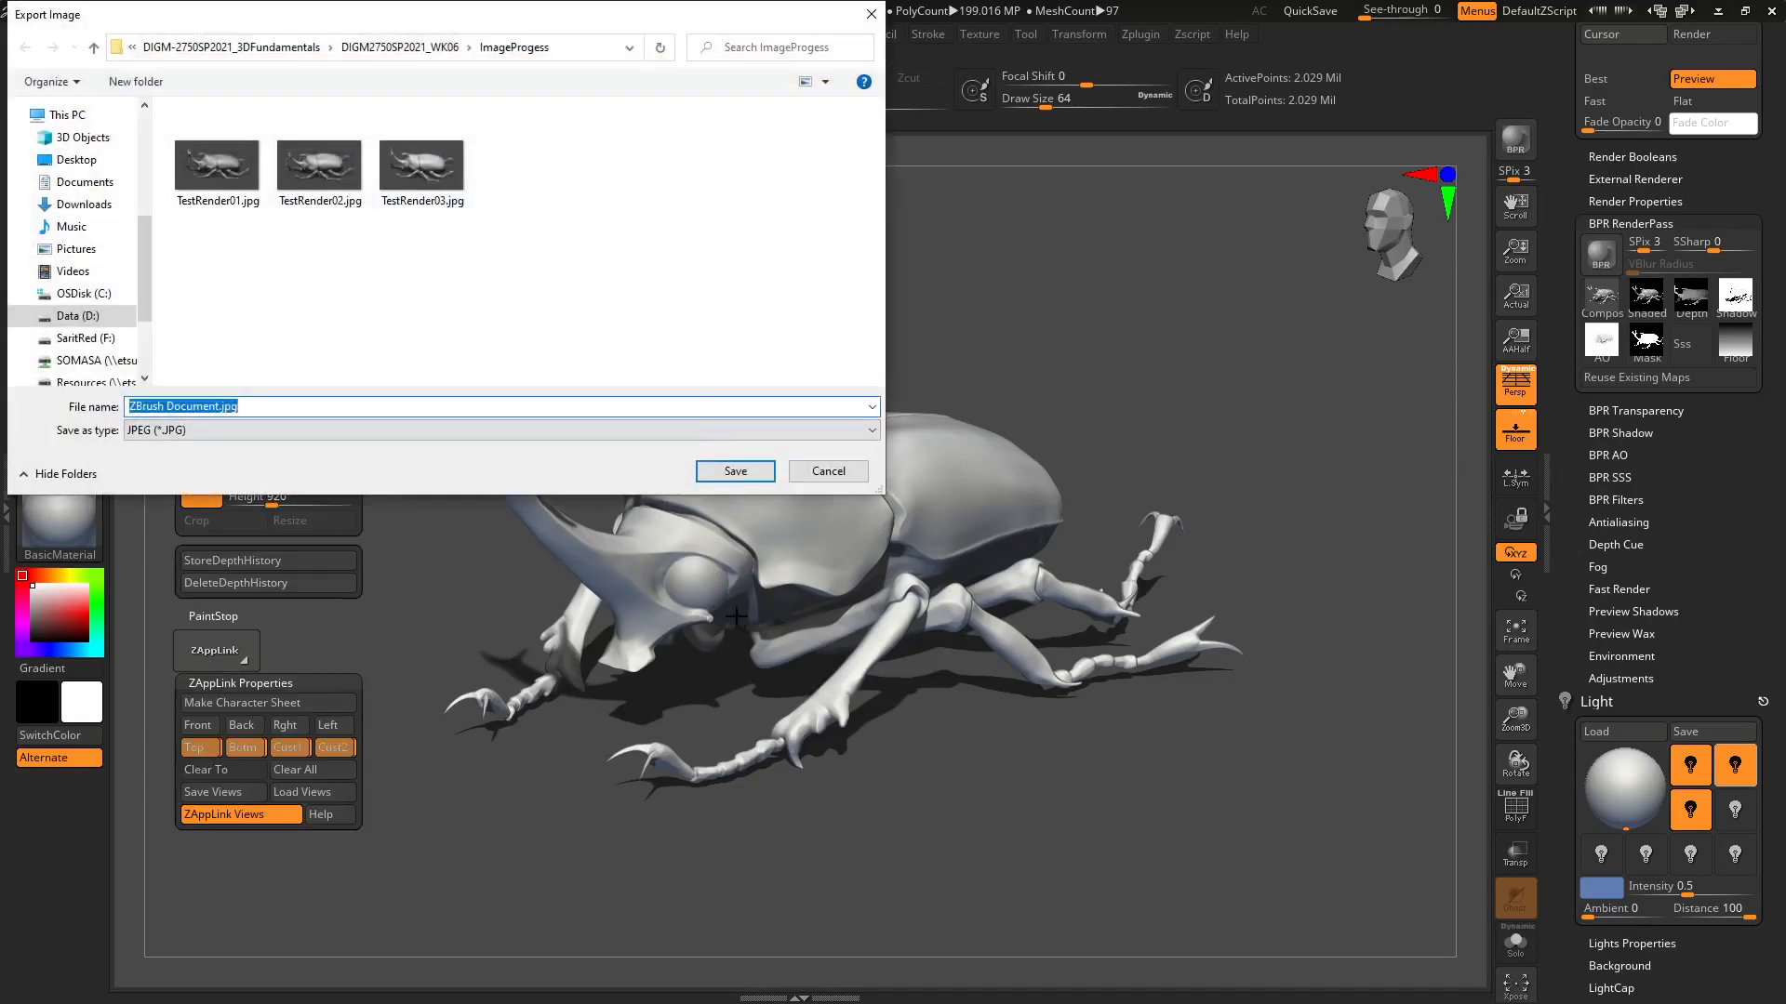
click(423, 172)
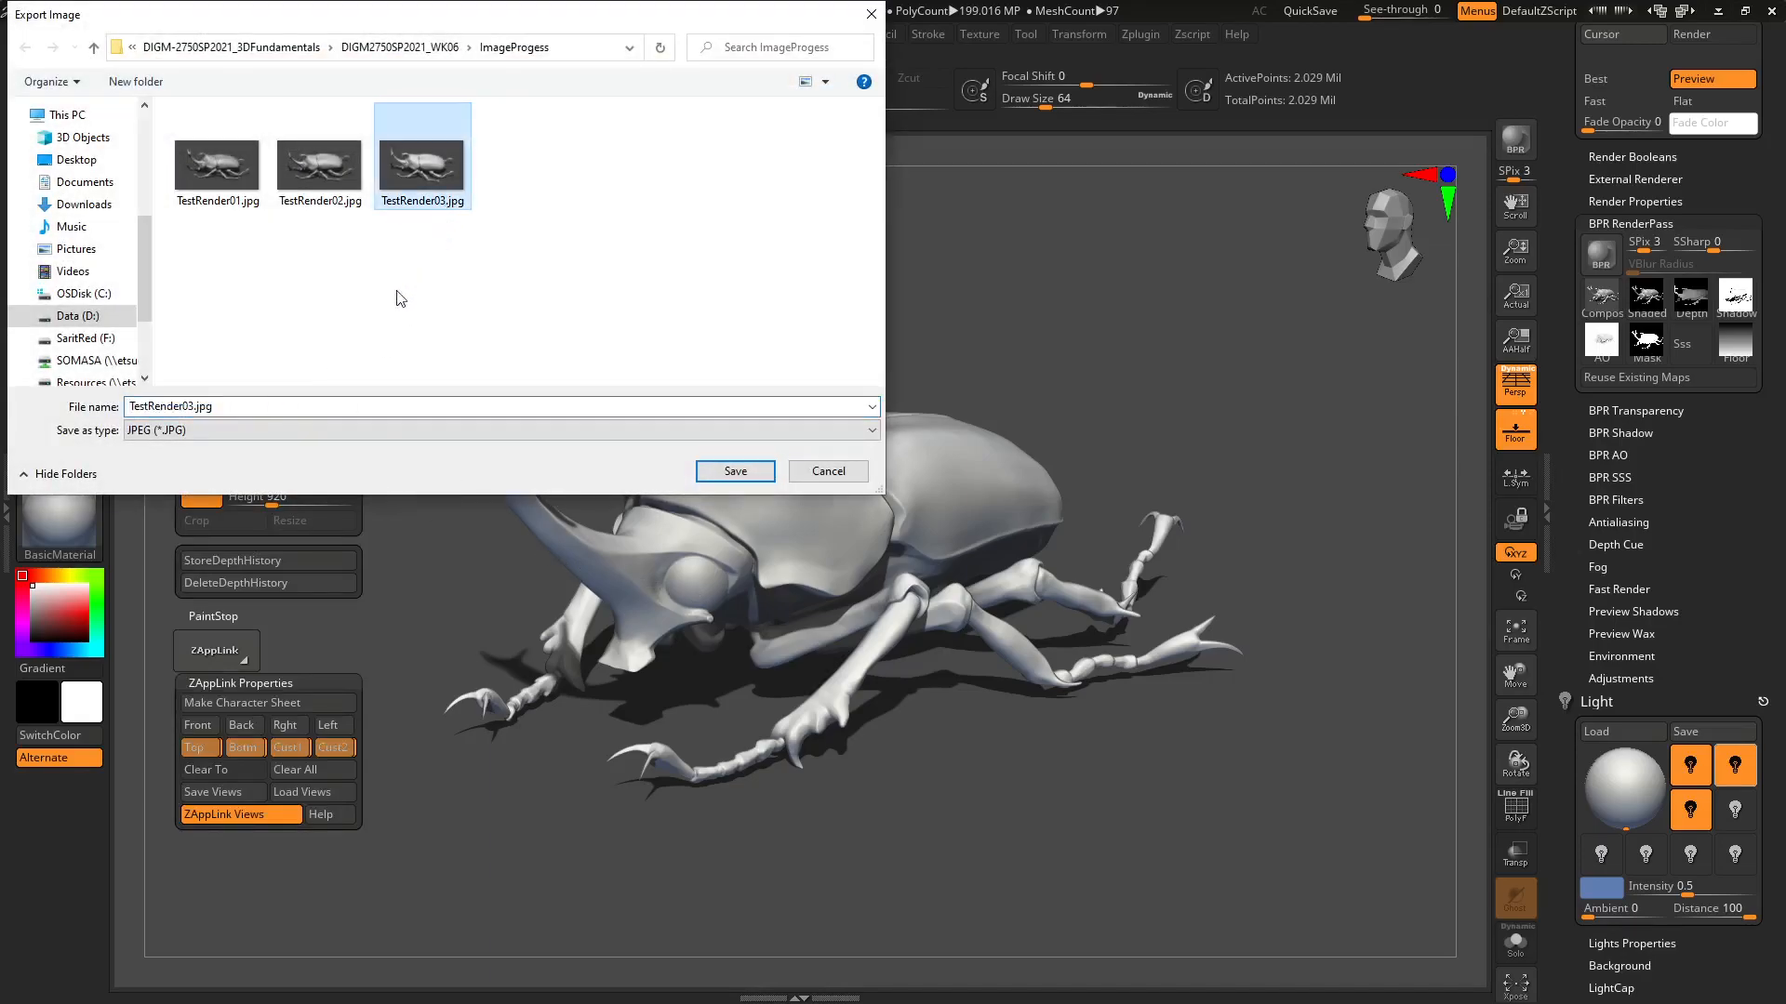
drag(189, 409, 413, 387)
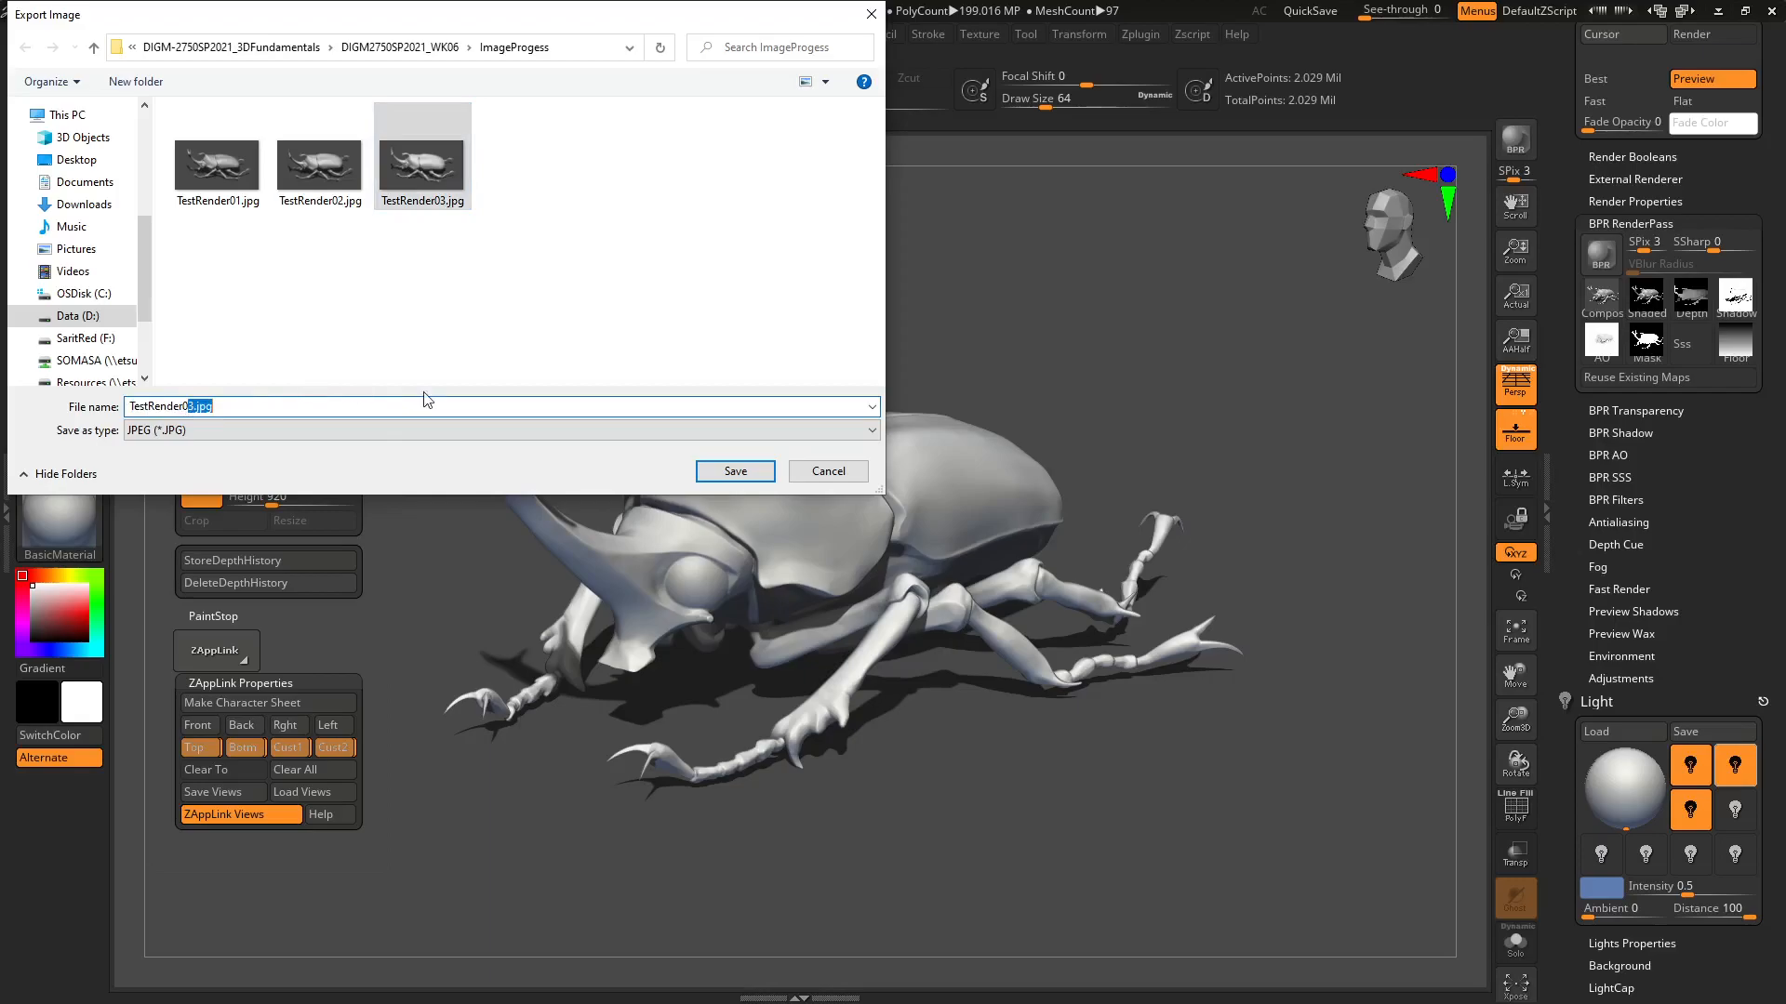
text(4)
key(Return)
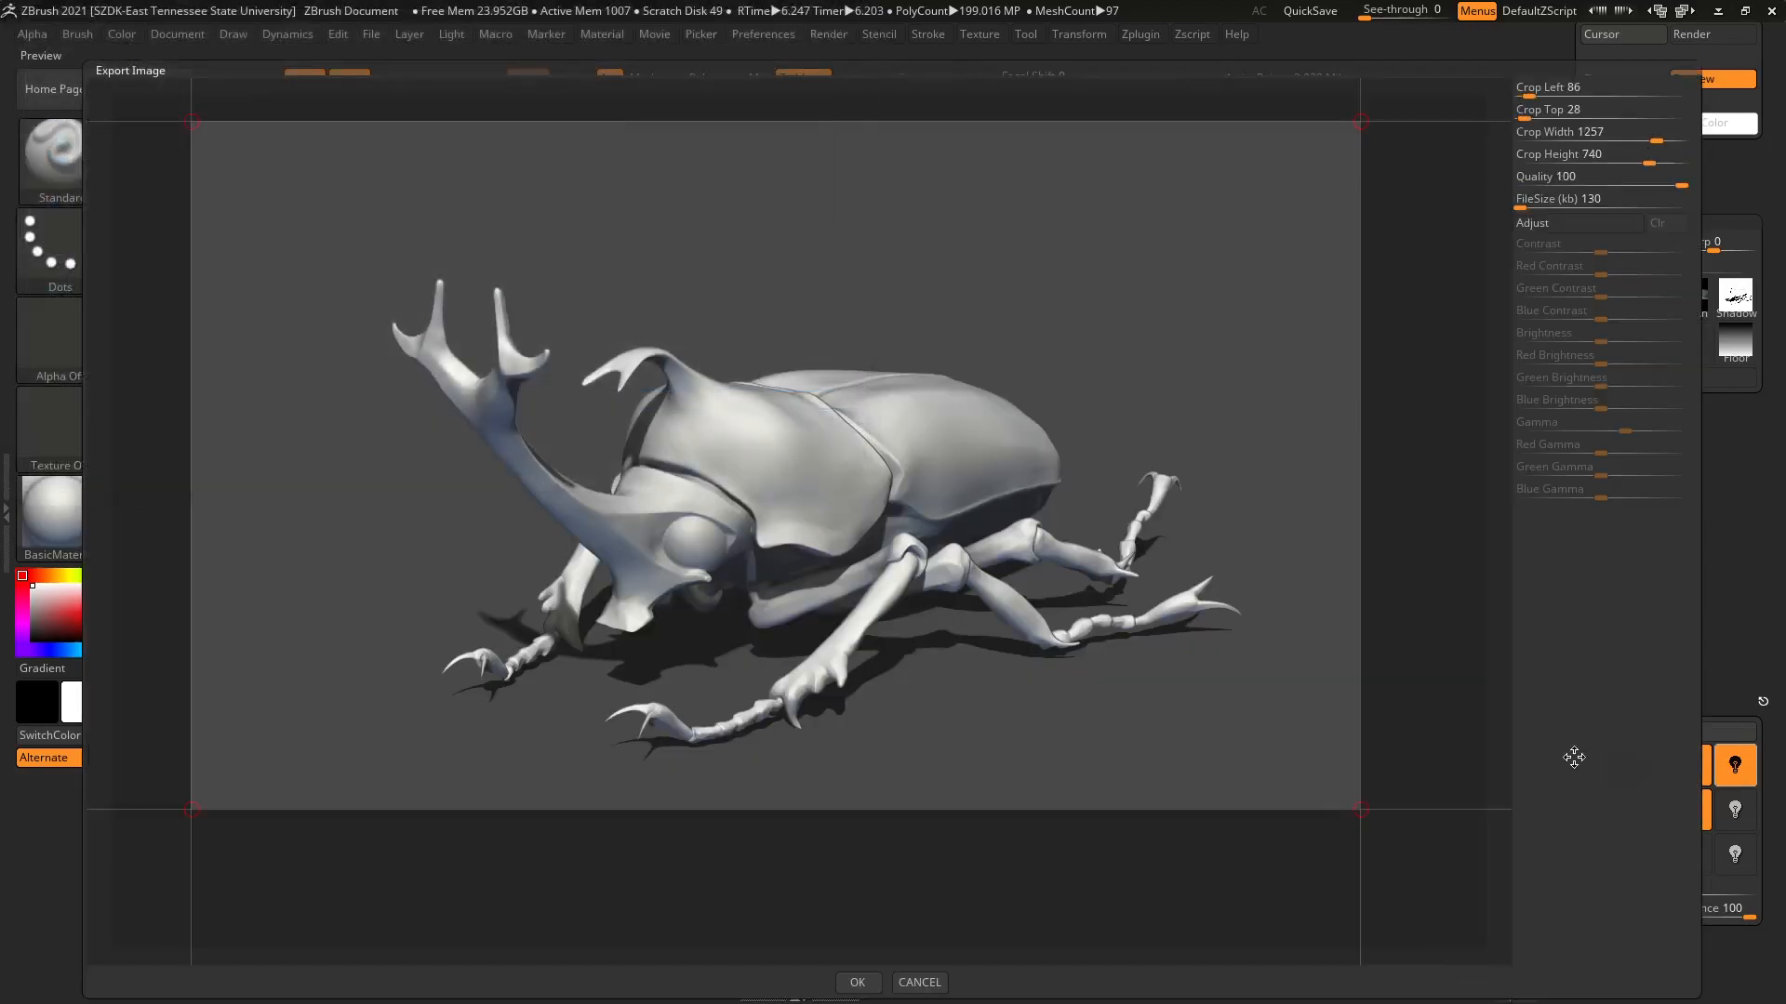
Adjust the export crop to left 16, top 57, width 1294 and height 825, and save the image.
drag(1363, 813, 1386, 902)
drag(192, 901, 200, 914)
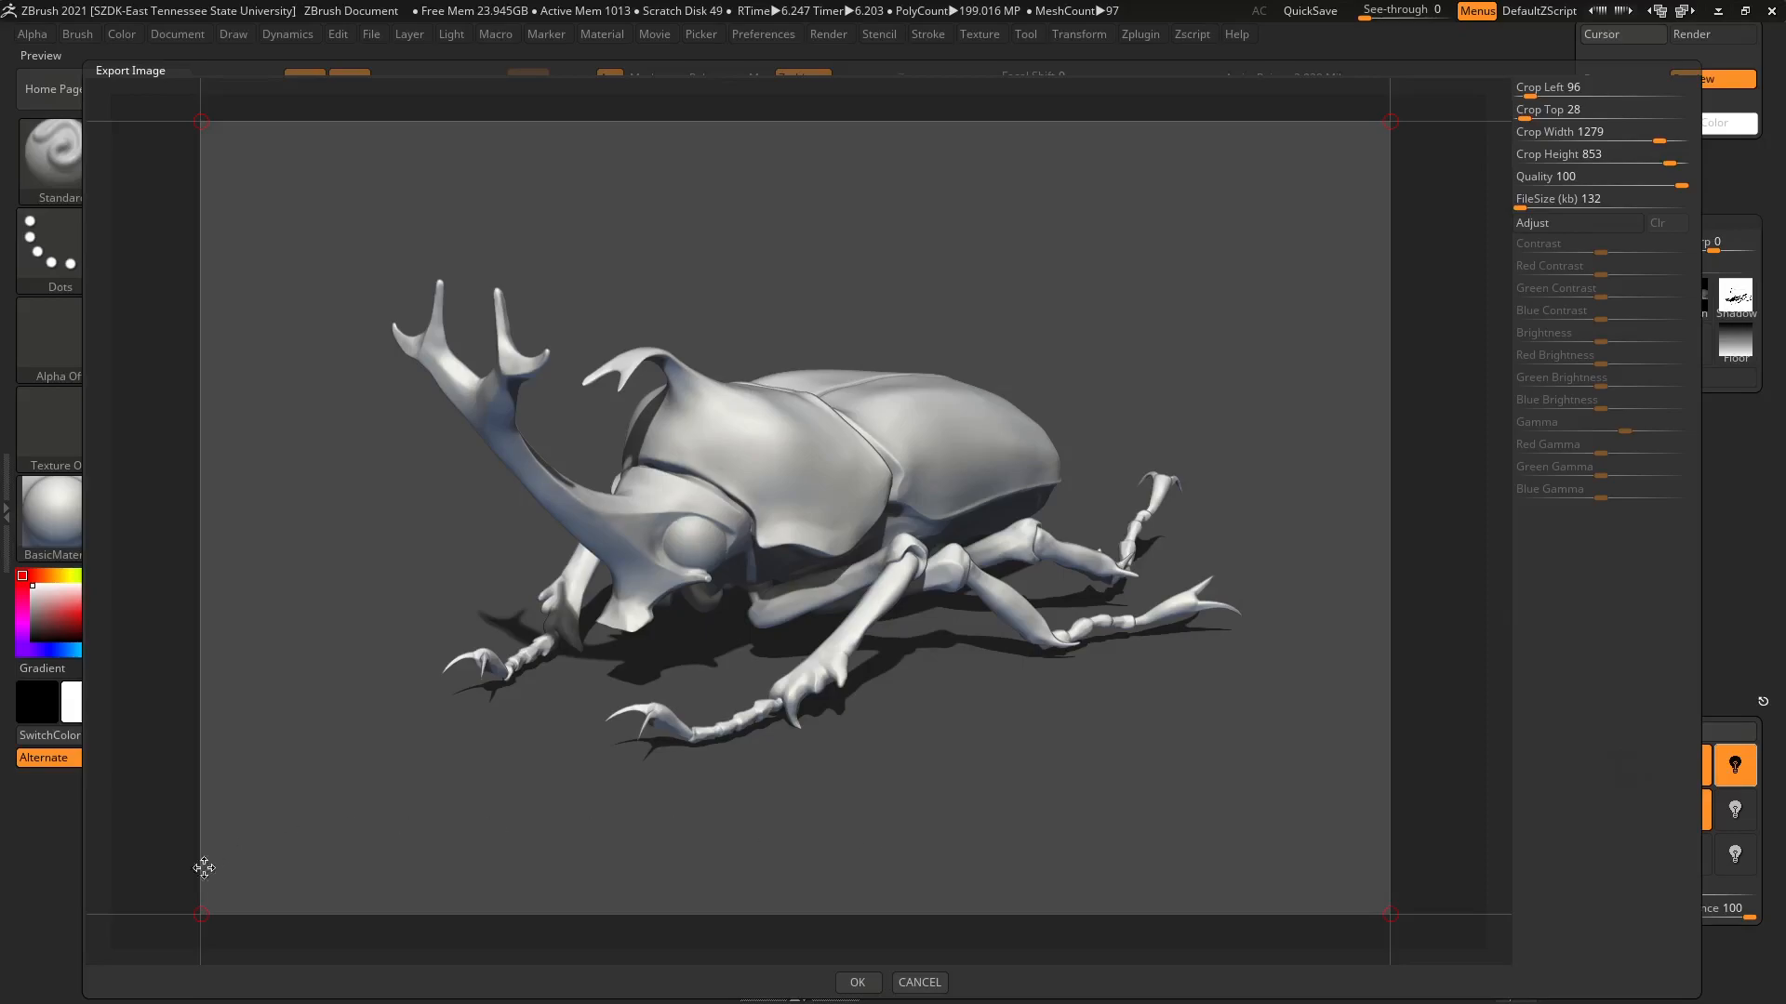
drag(210, 921, 135, 917)
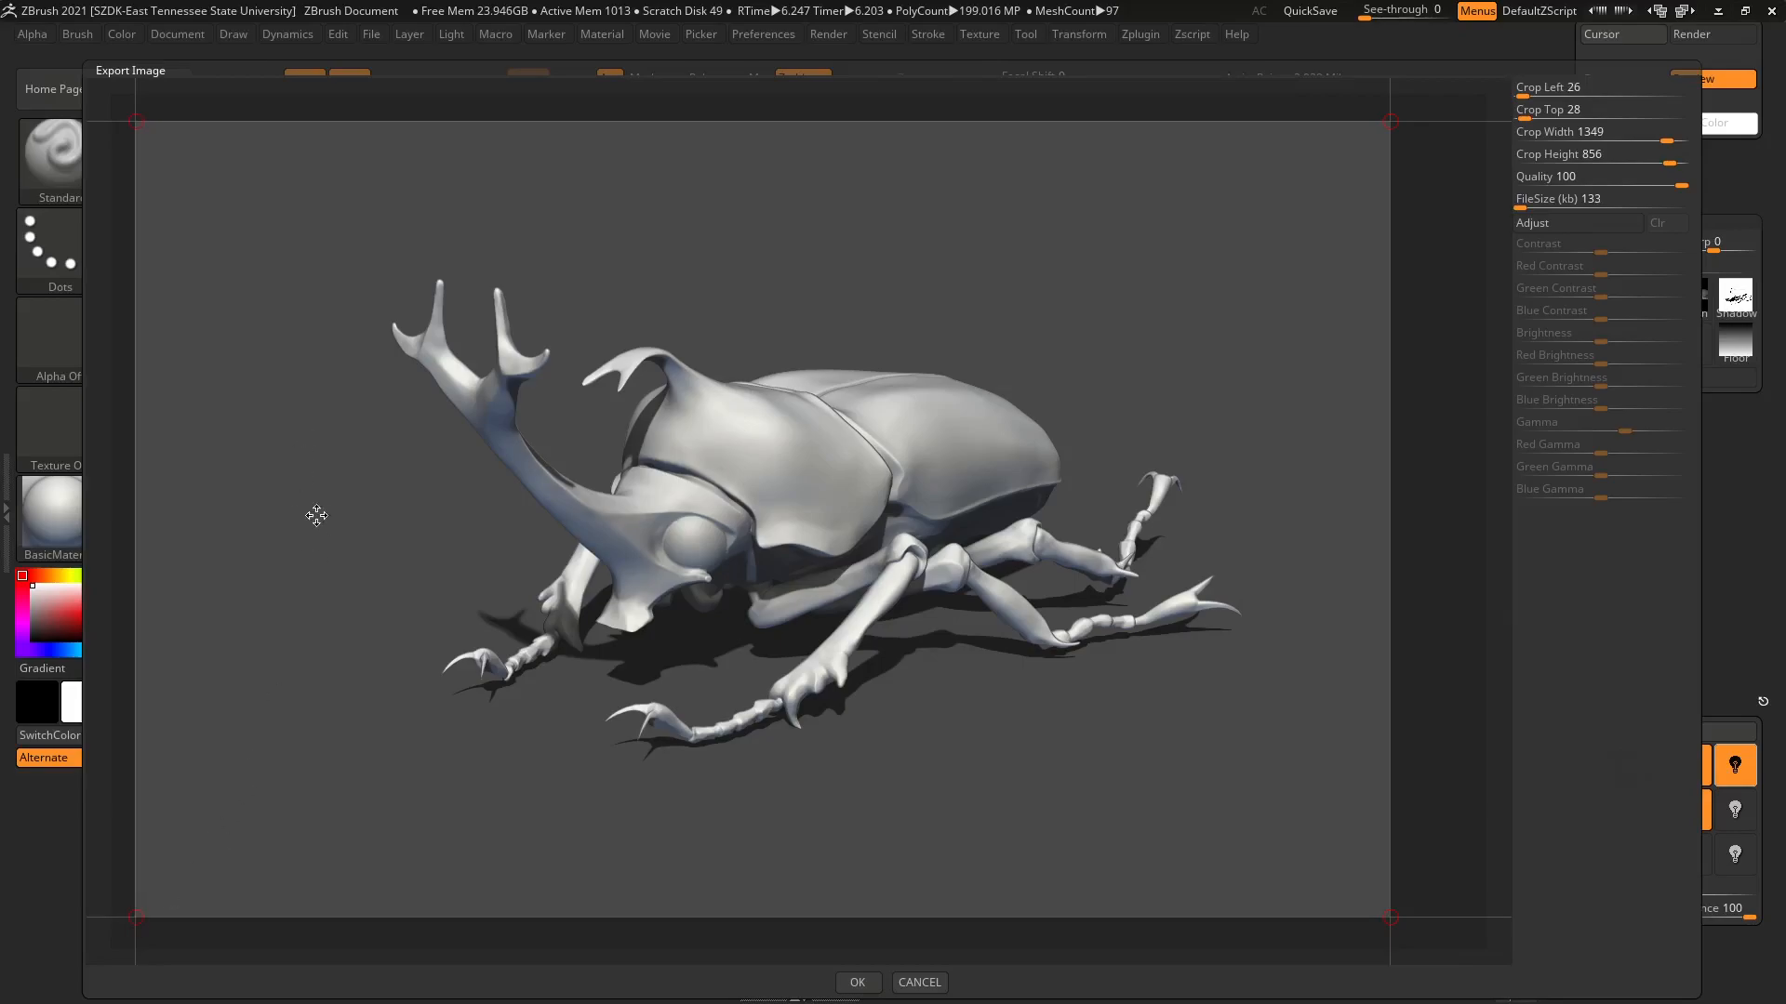
drag(1400, 925, 1332, 915)
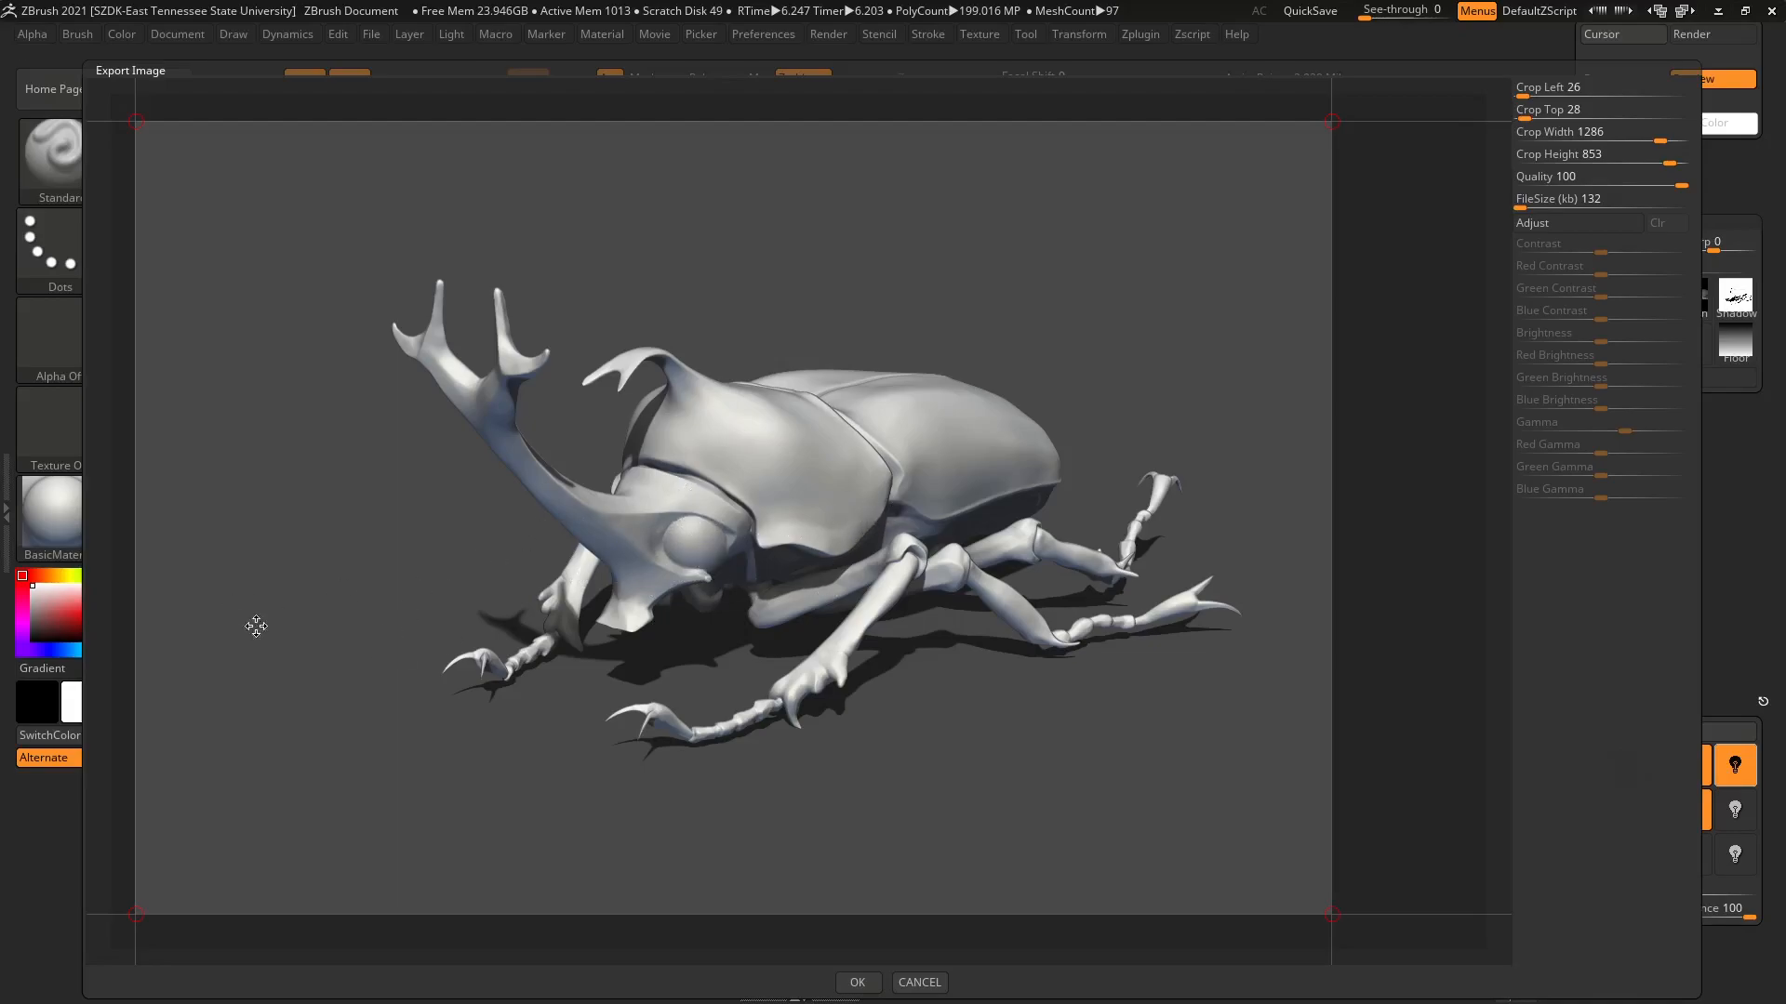
drag(133, 122, 127, 122)
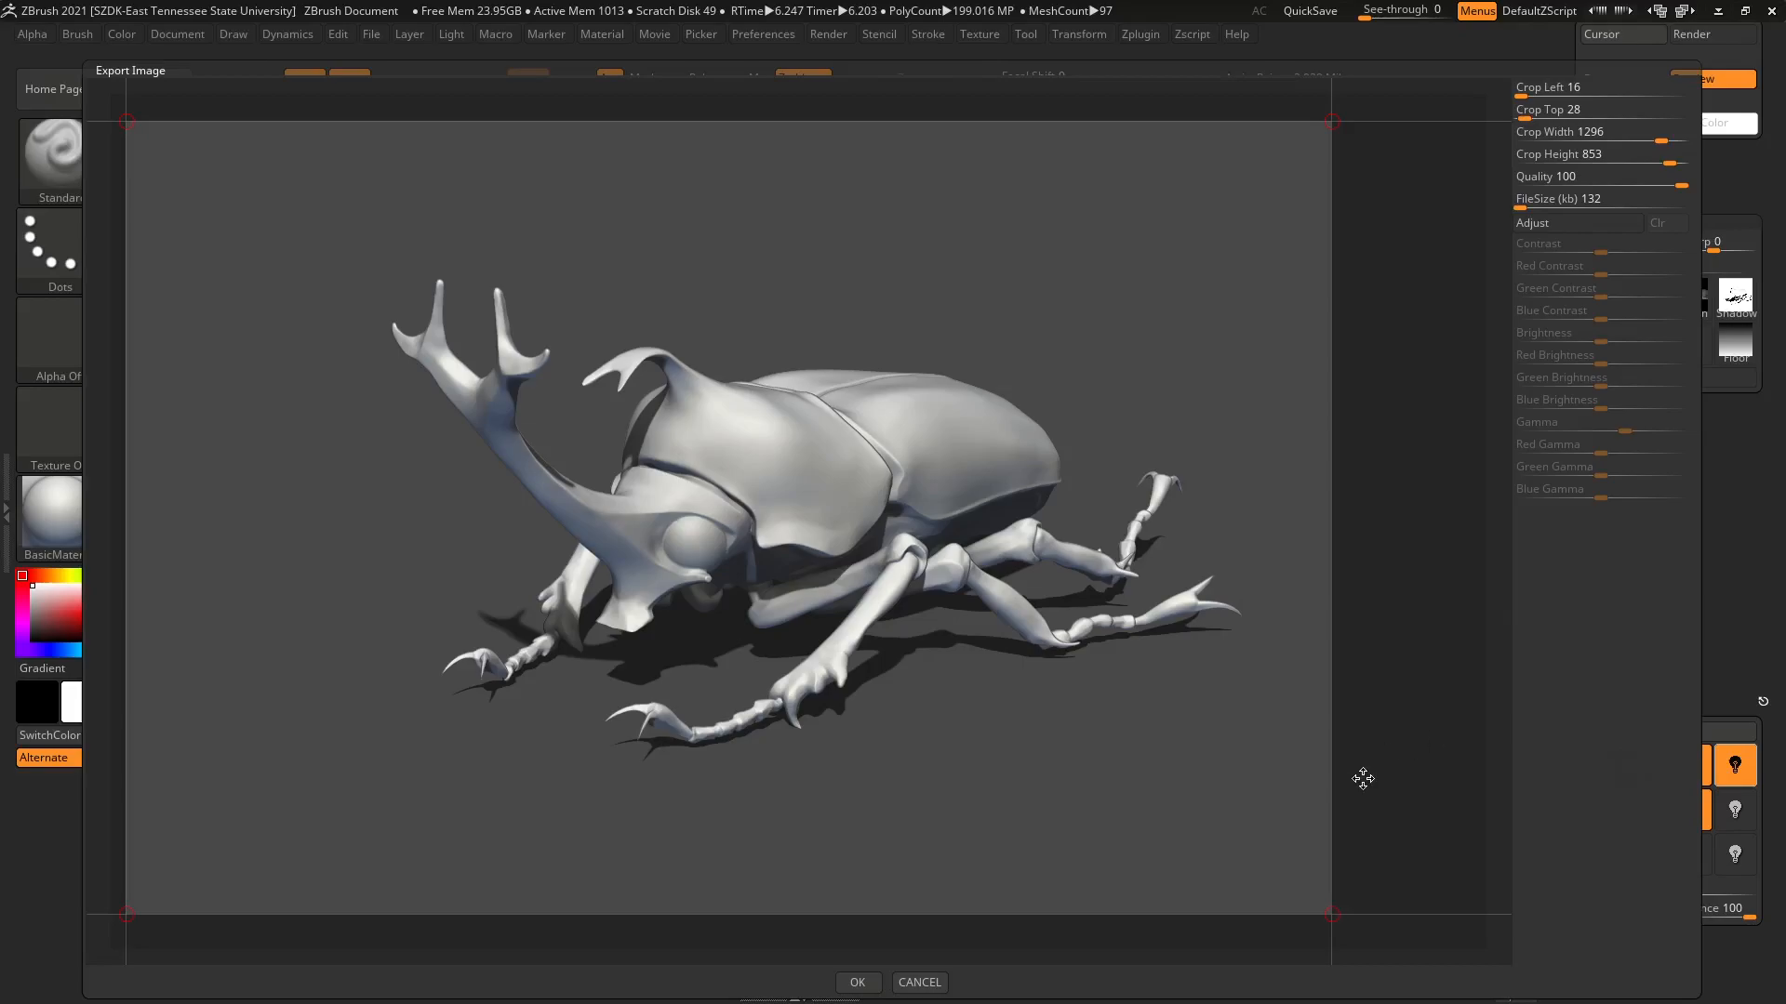
drag(1332, 122, 1330, 147)
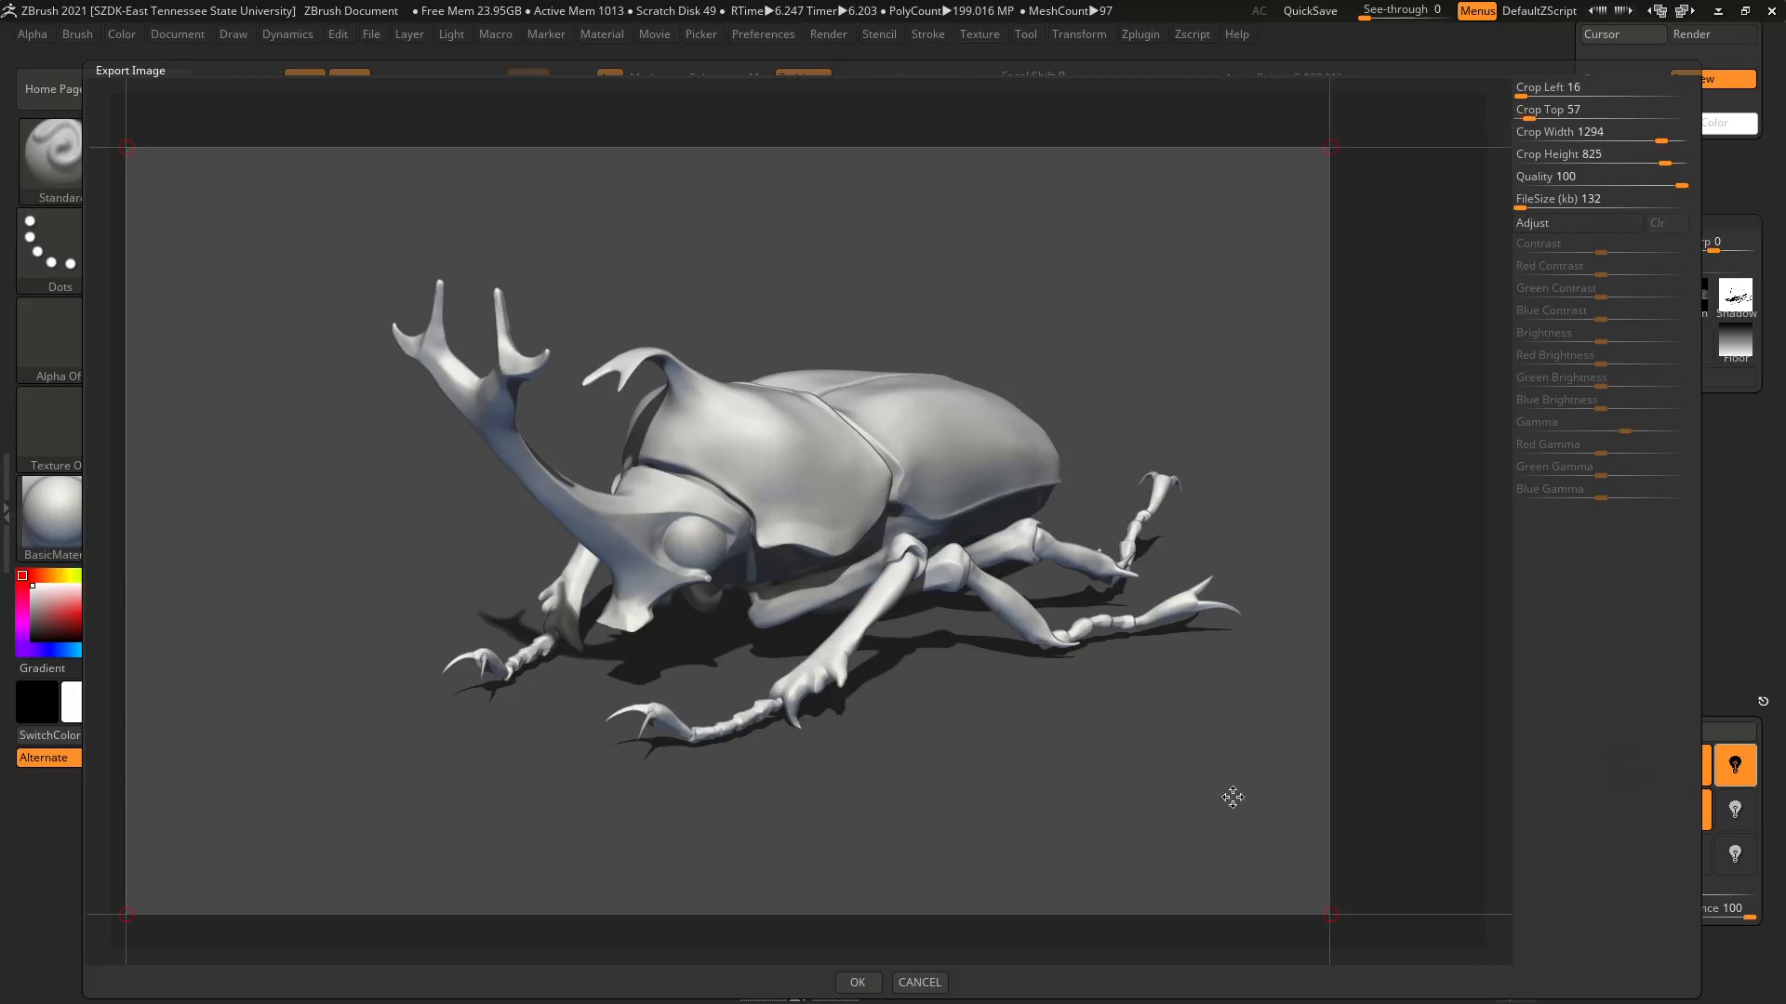
click(855, 983)
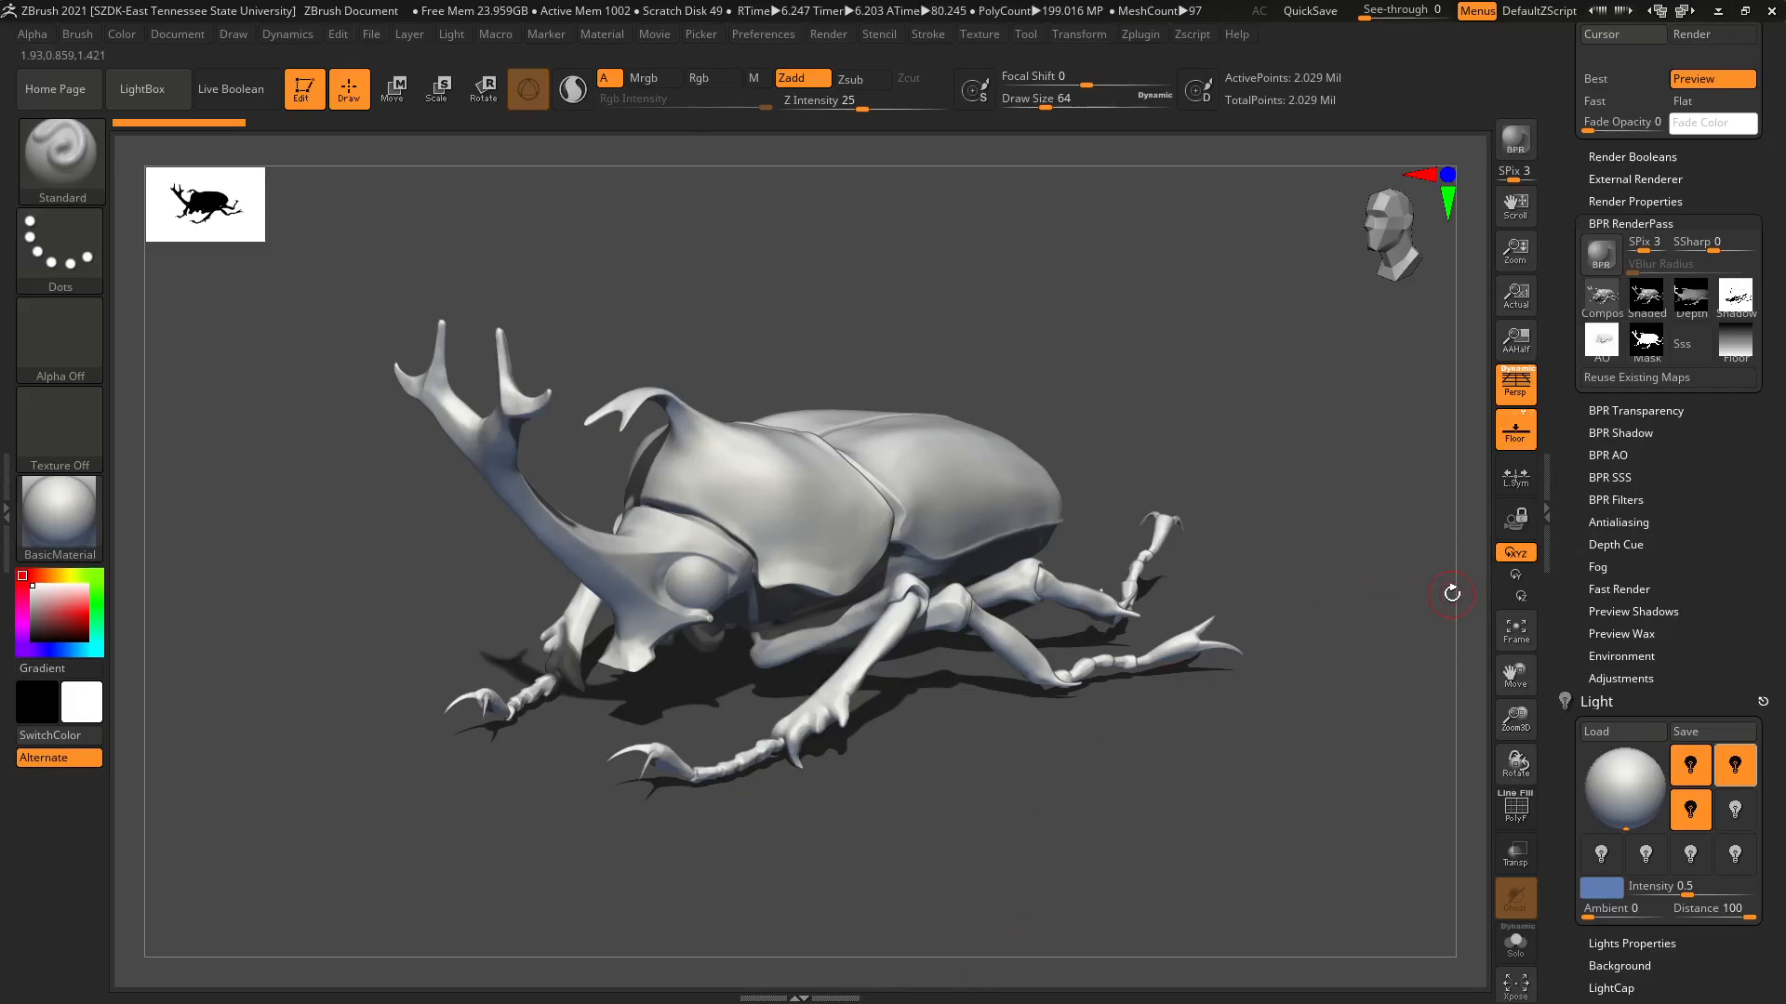
Collapse the Light, Document and Render palettes.
click(1620, 699)
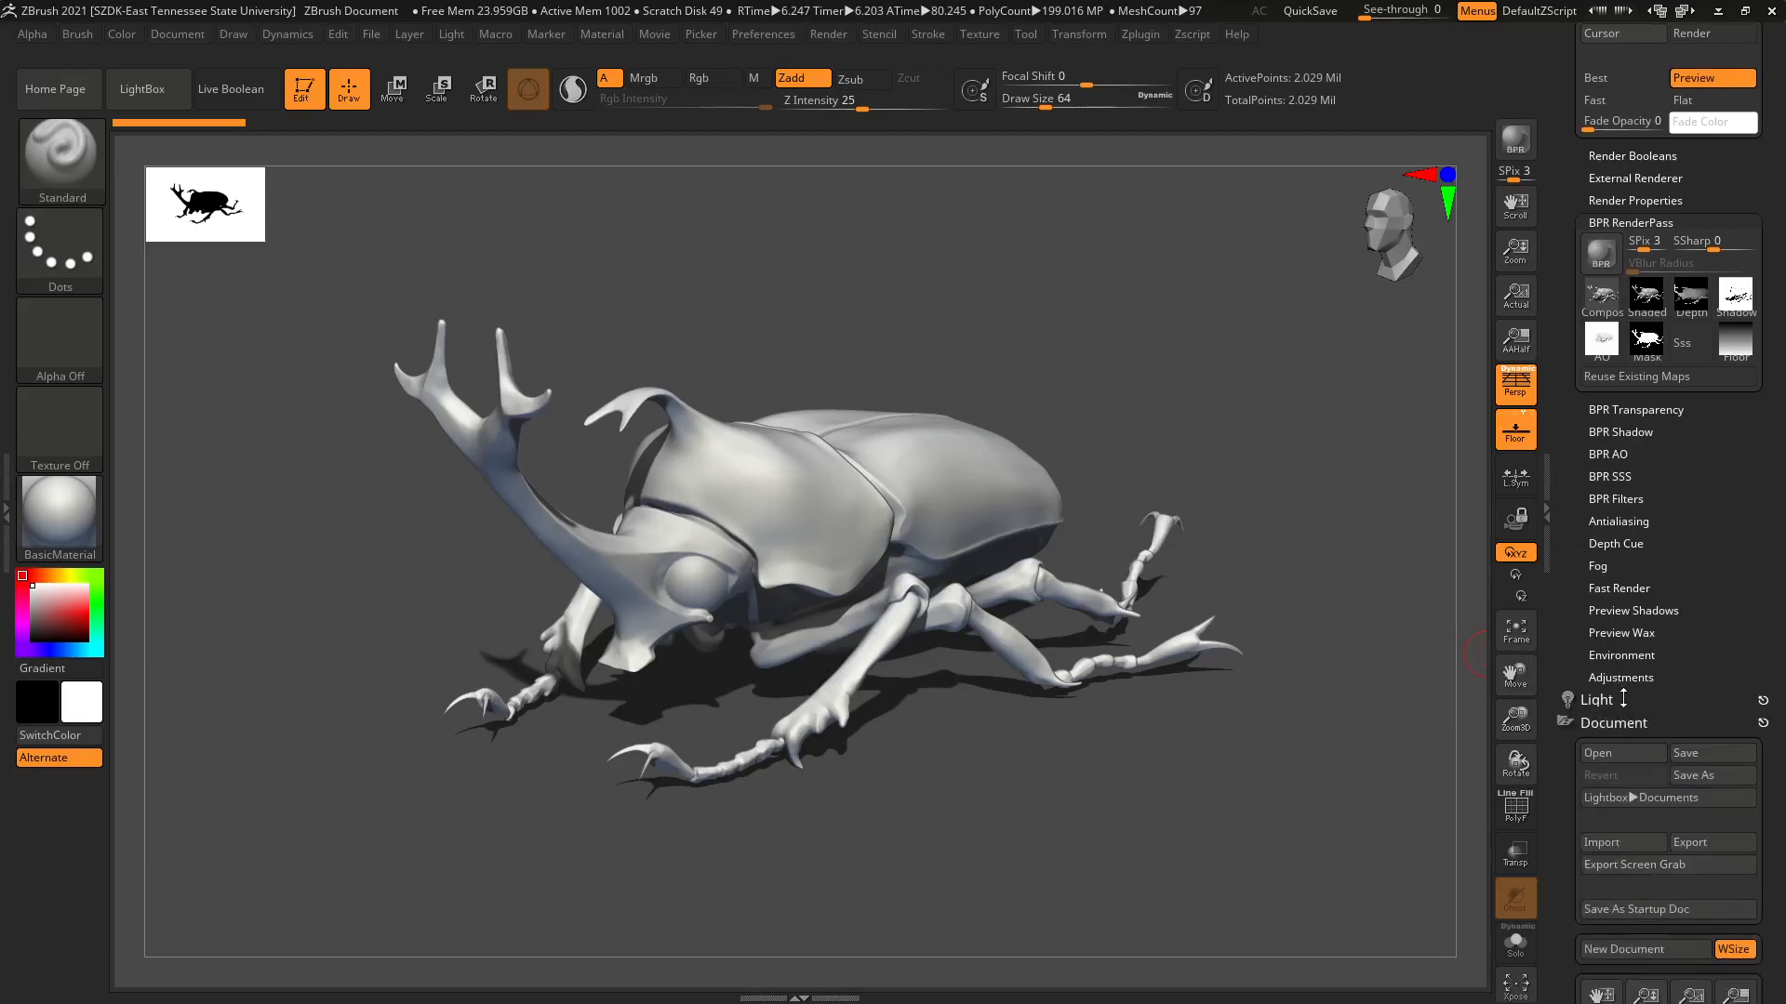
click(1630, 720)
drag(1737, 655, 1732, 794)
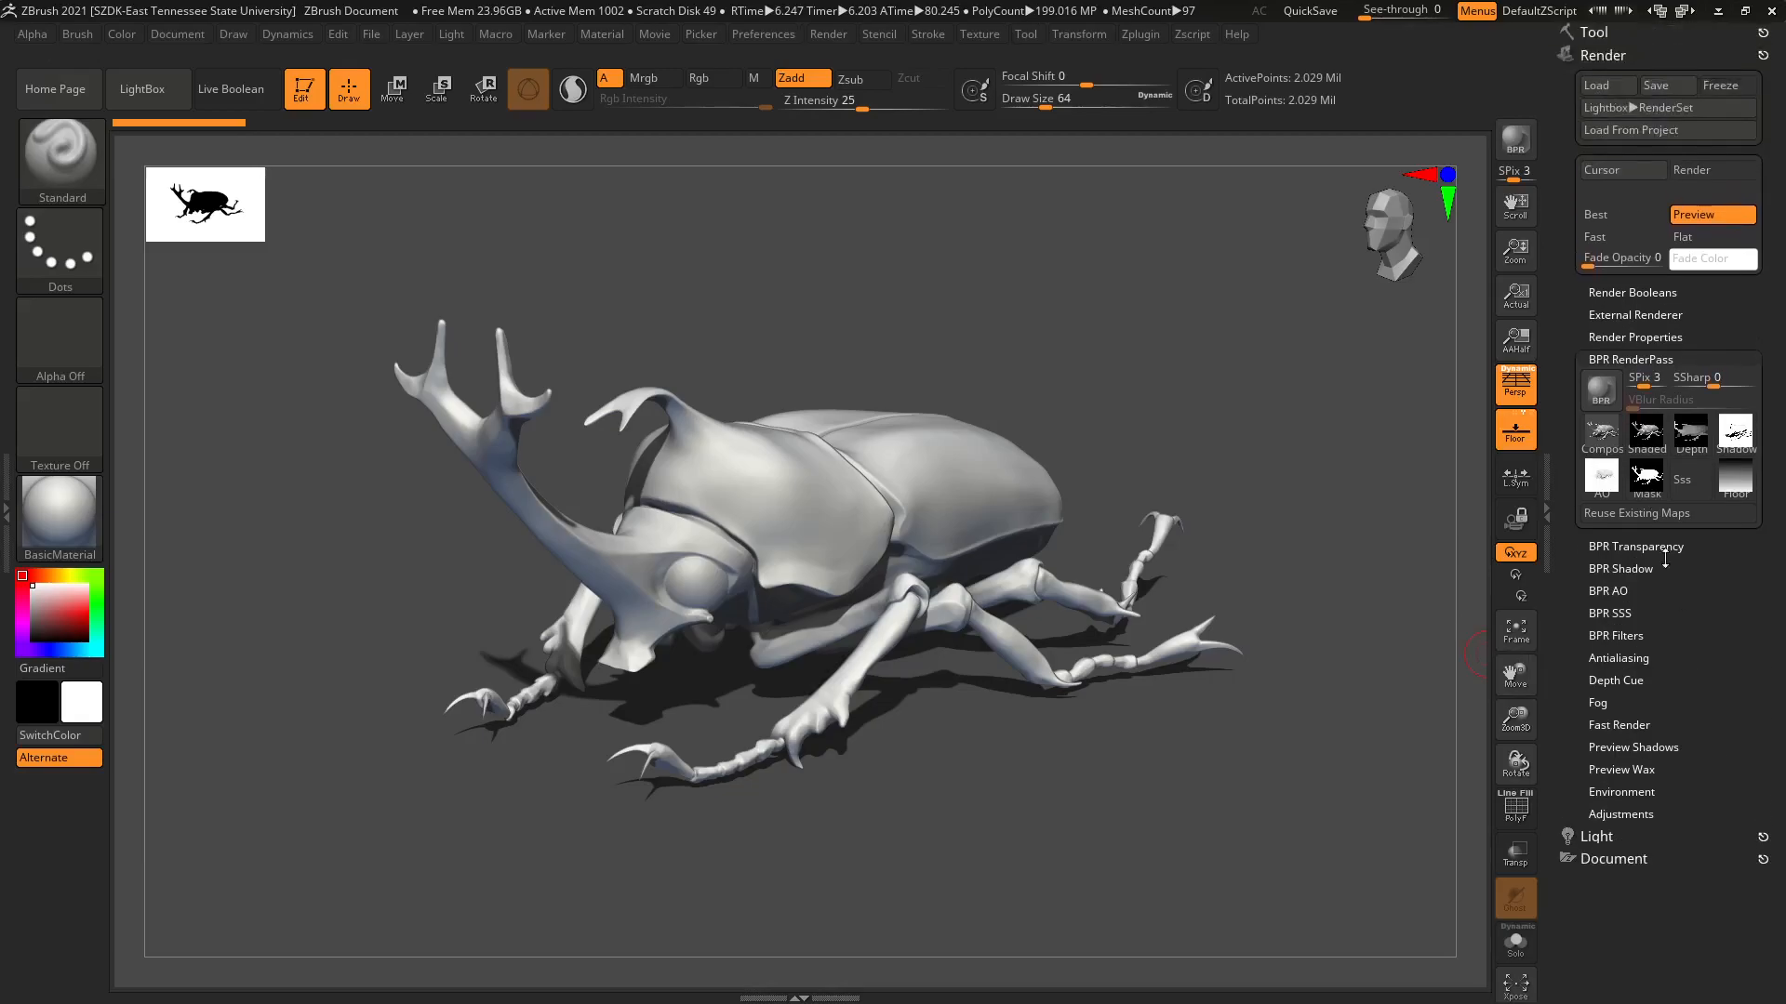
click(1626, 54)
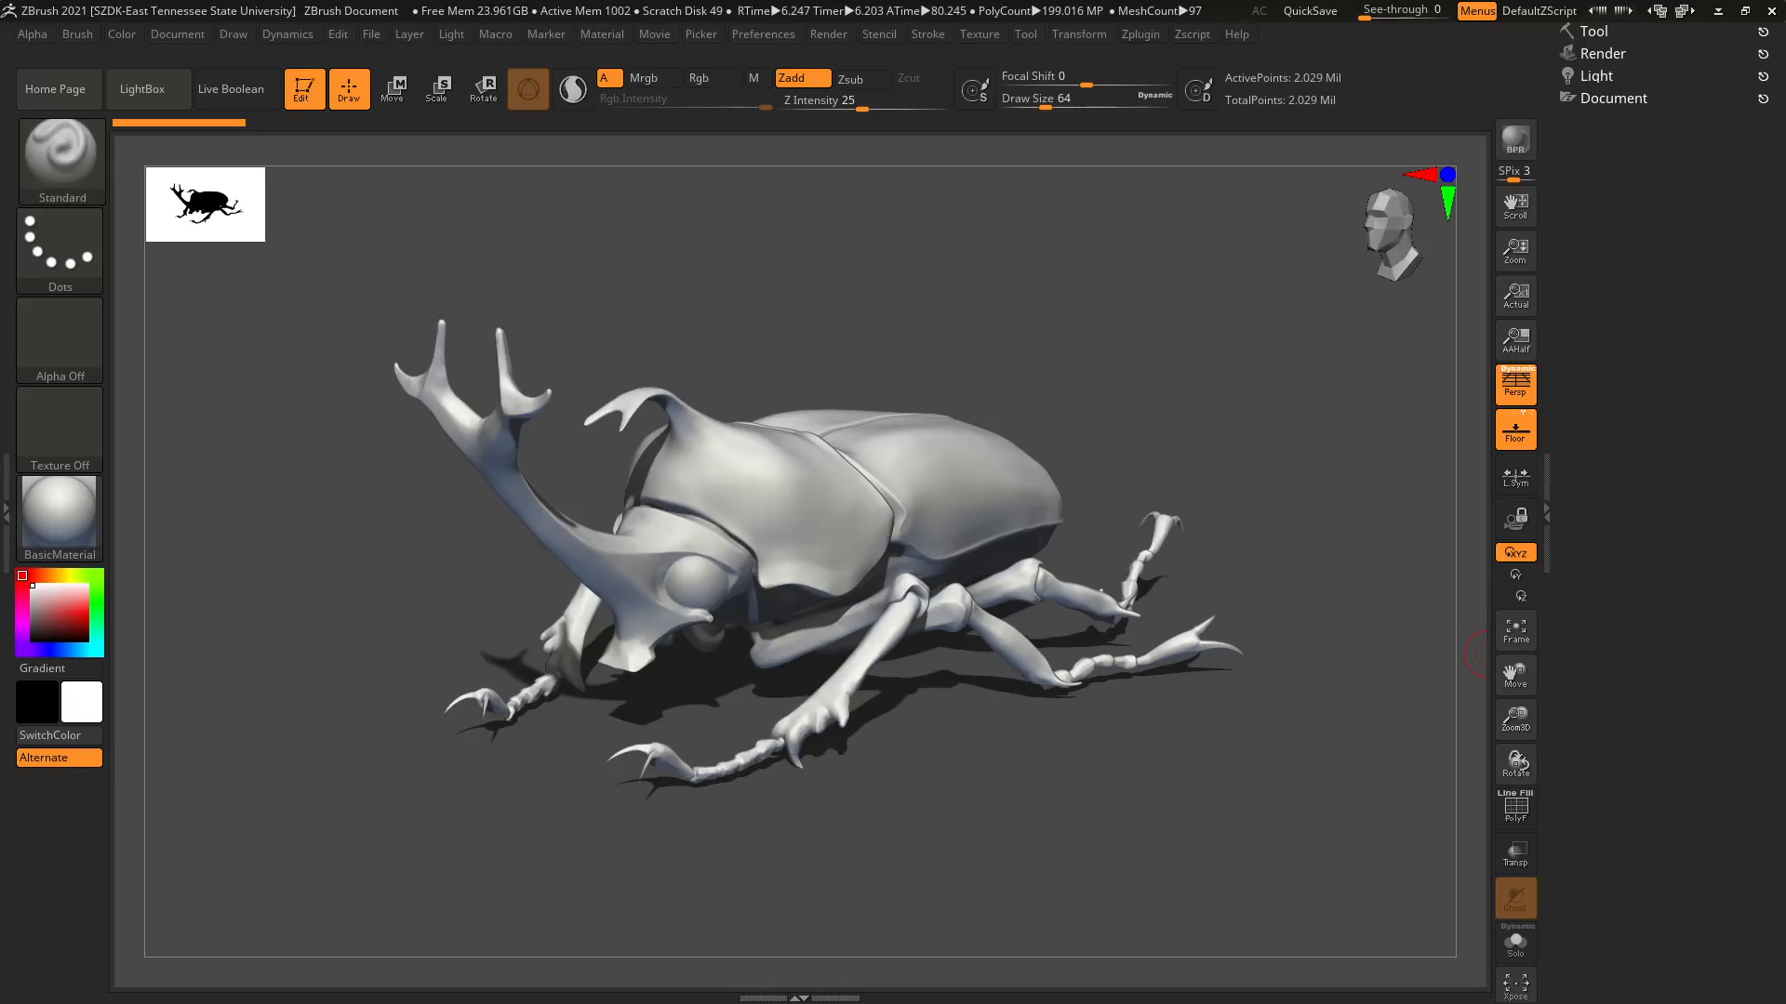
drag(1785, 214, 1188, 156)
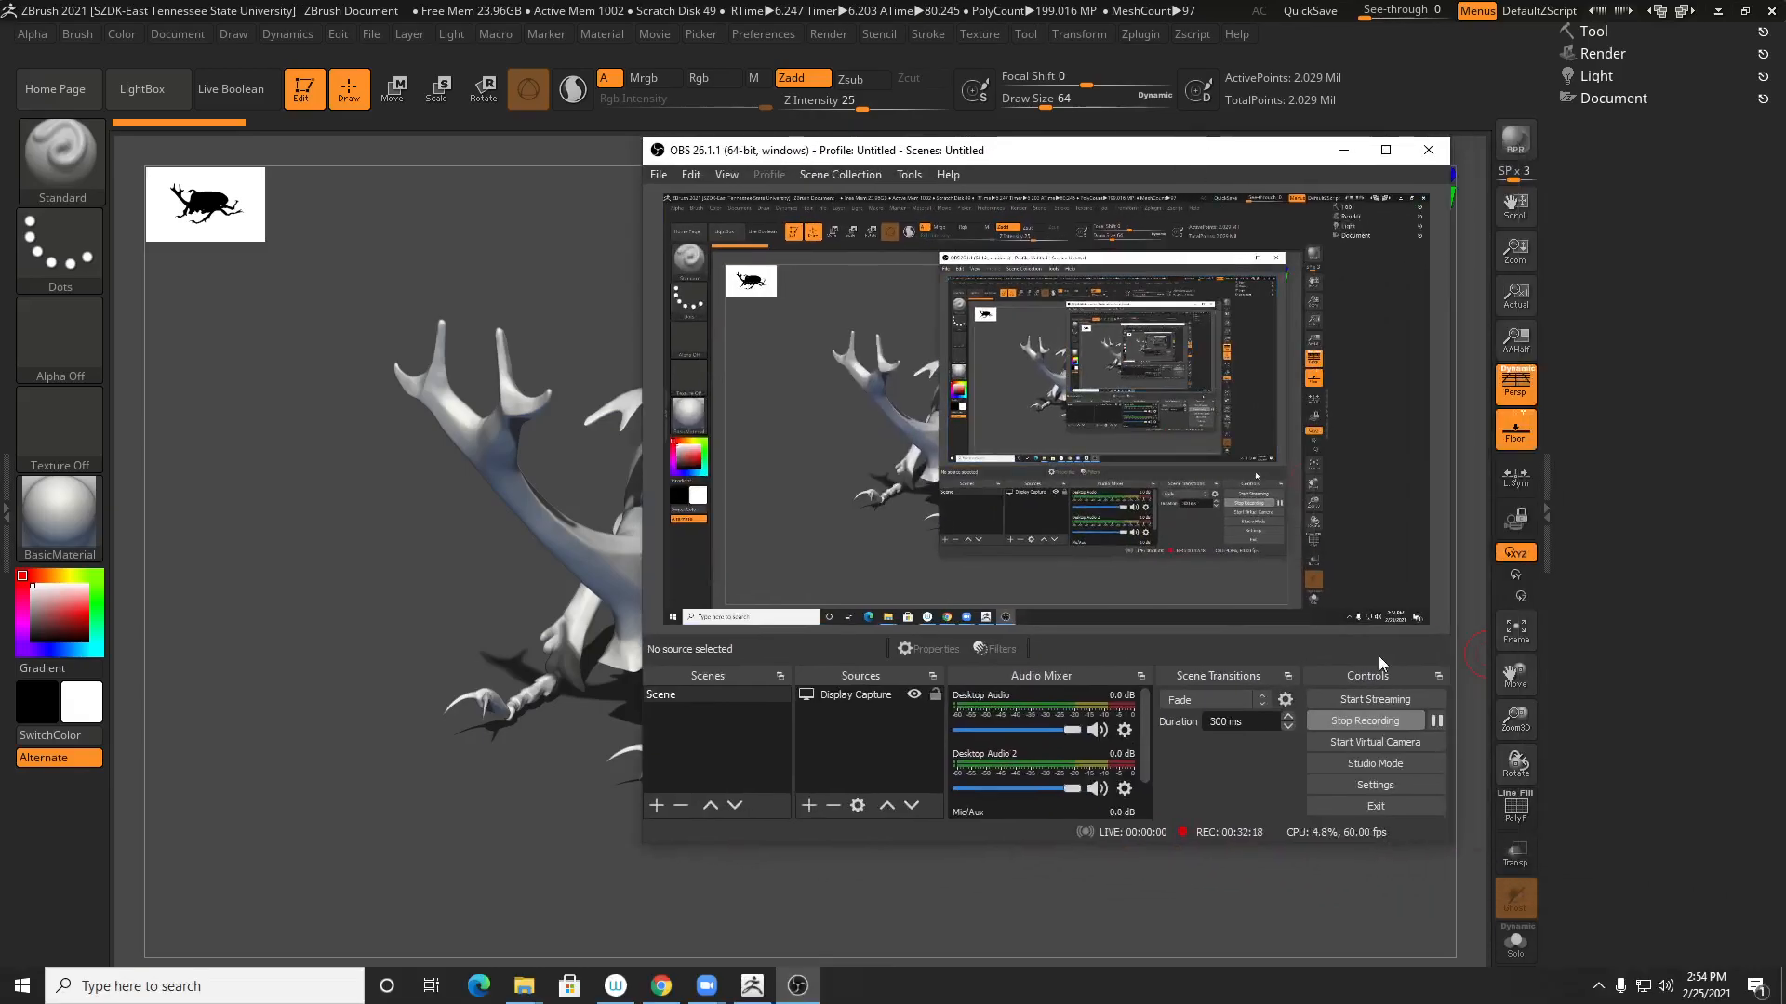